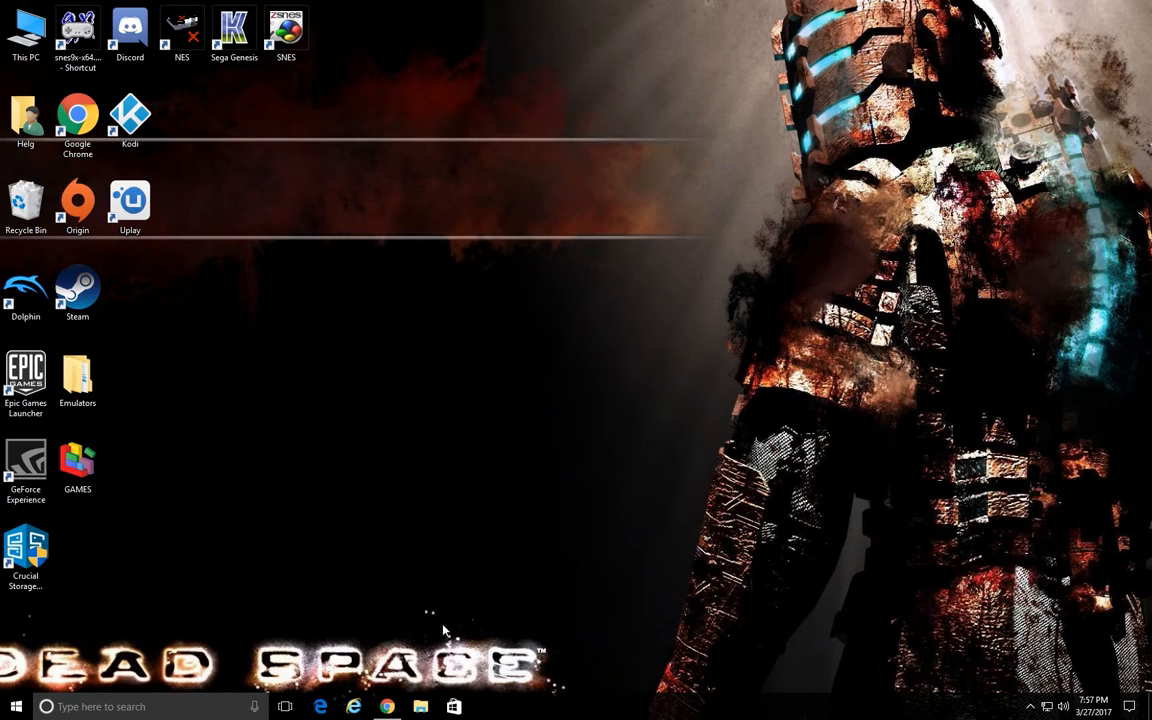
Bring up the LaunchBox website in Chrome and open its download page
left_click(388, 706)
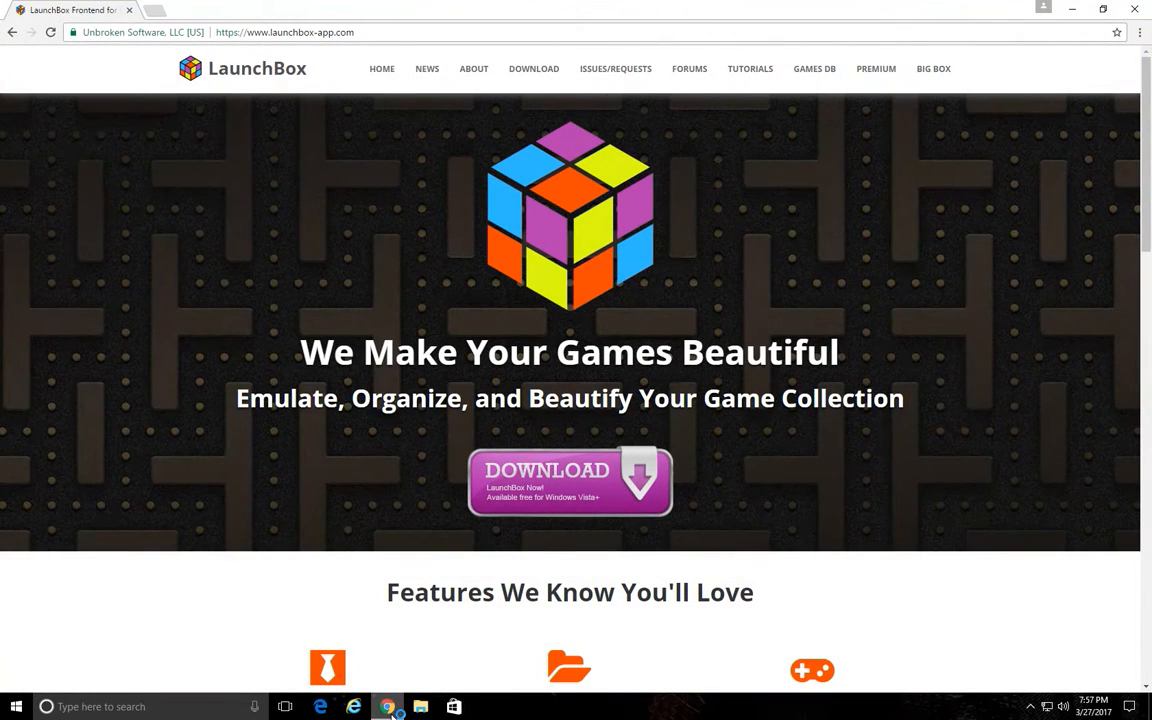
scroll(489, 500, "down", 3)
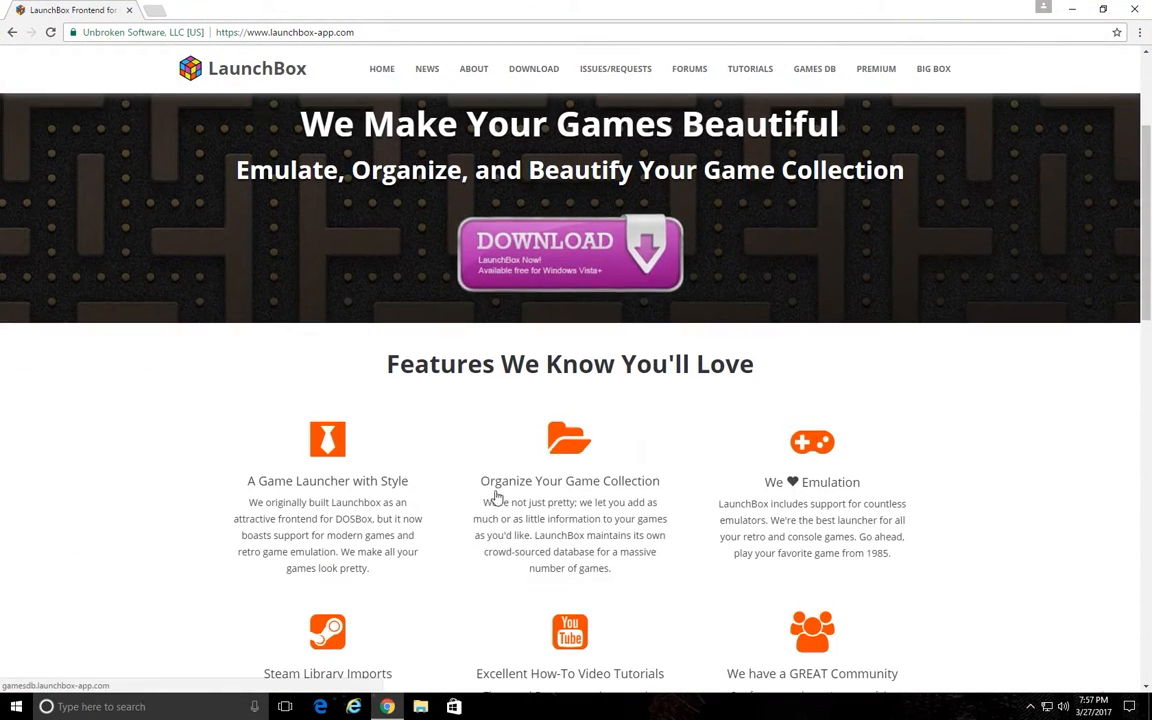
left_click(555, 263)
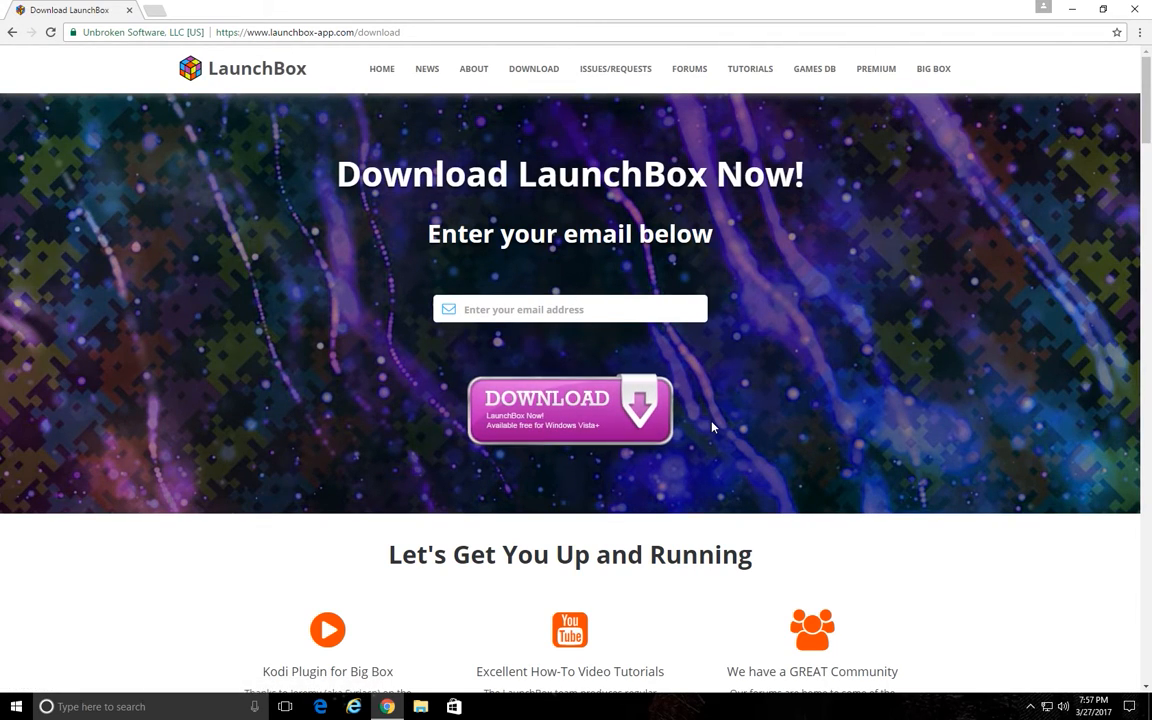
Enter a placeholder e-mail address on the download page and request the LaunchBox download link
left_click(571, 430)
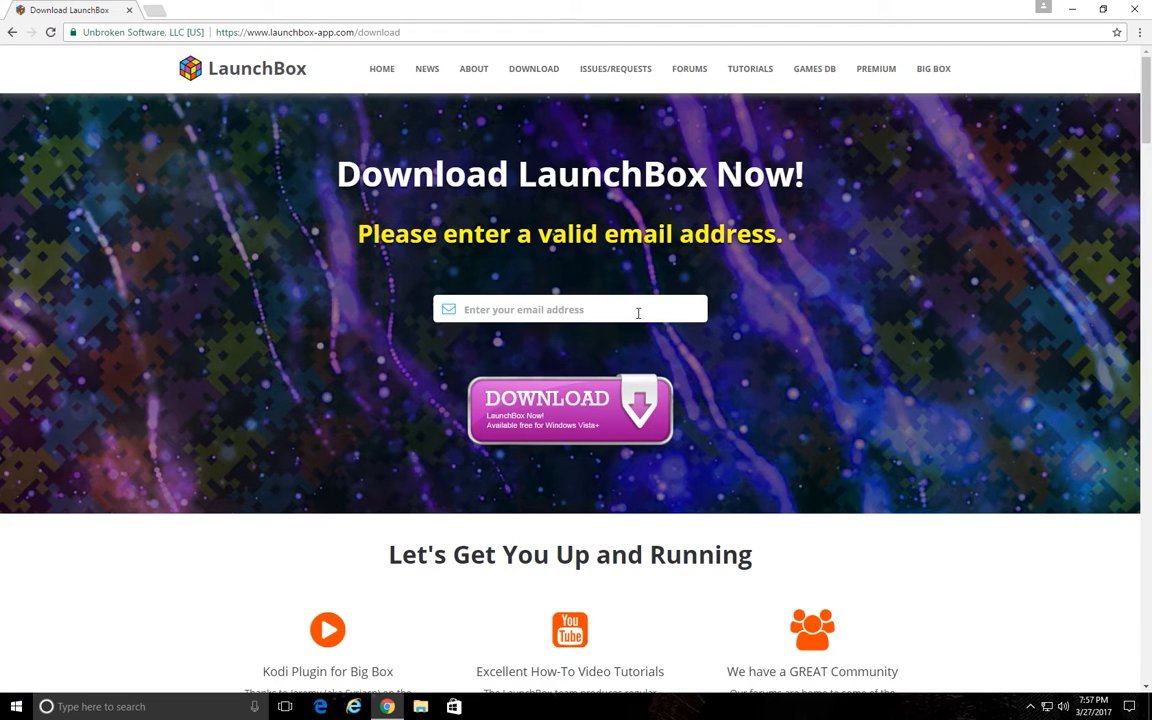
type("nonefa")
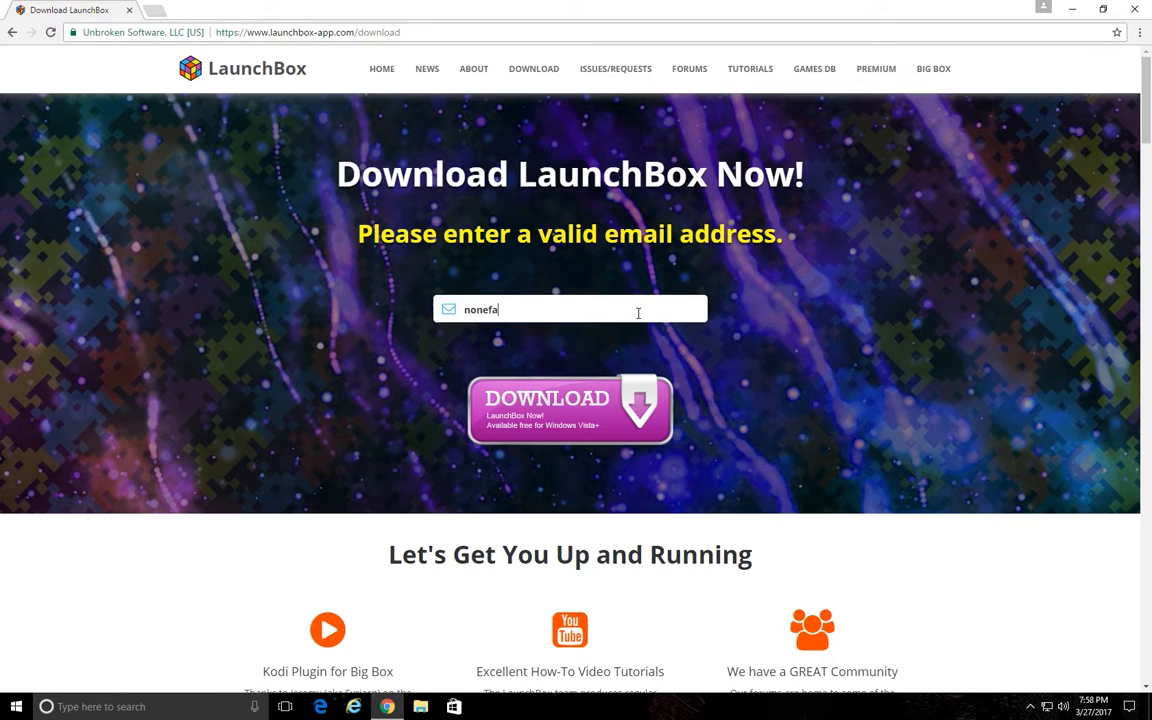
type("ke@fakenone.com")
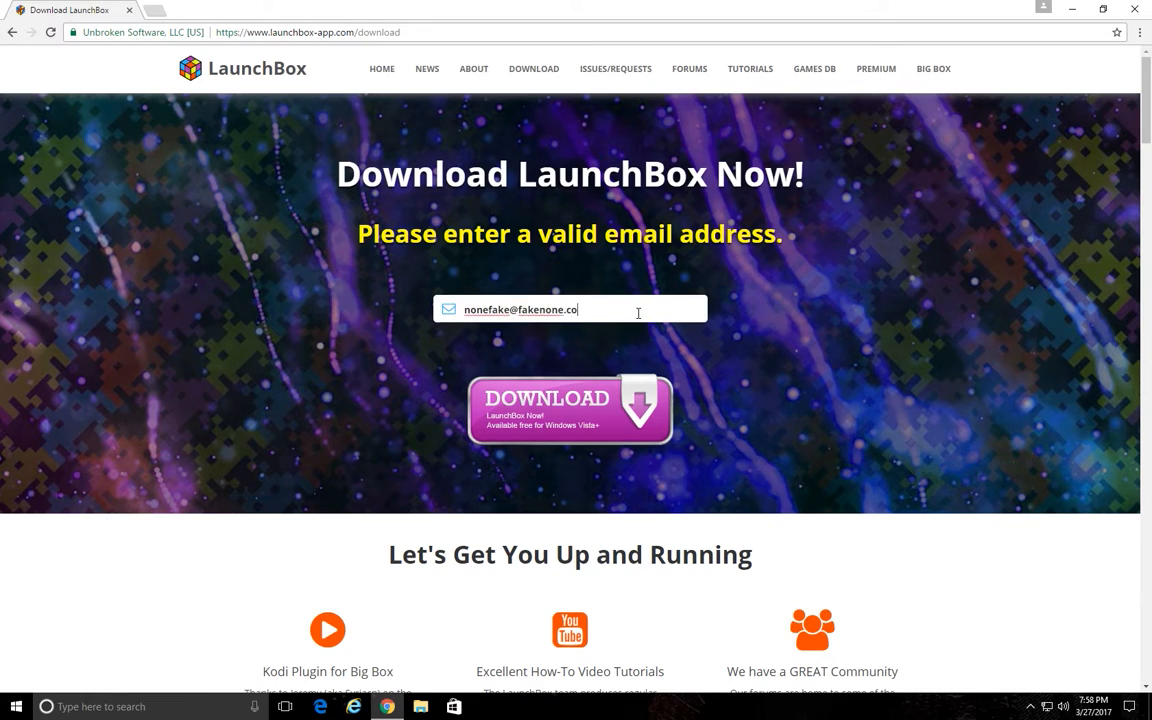
left_click(570, 408)
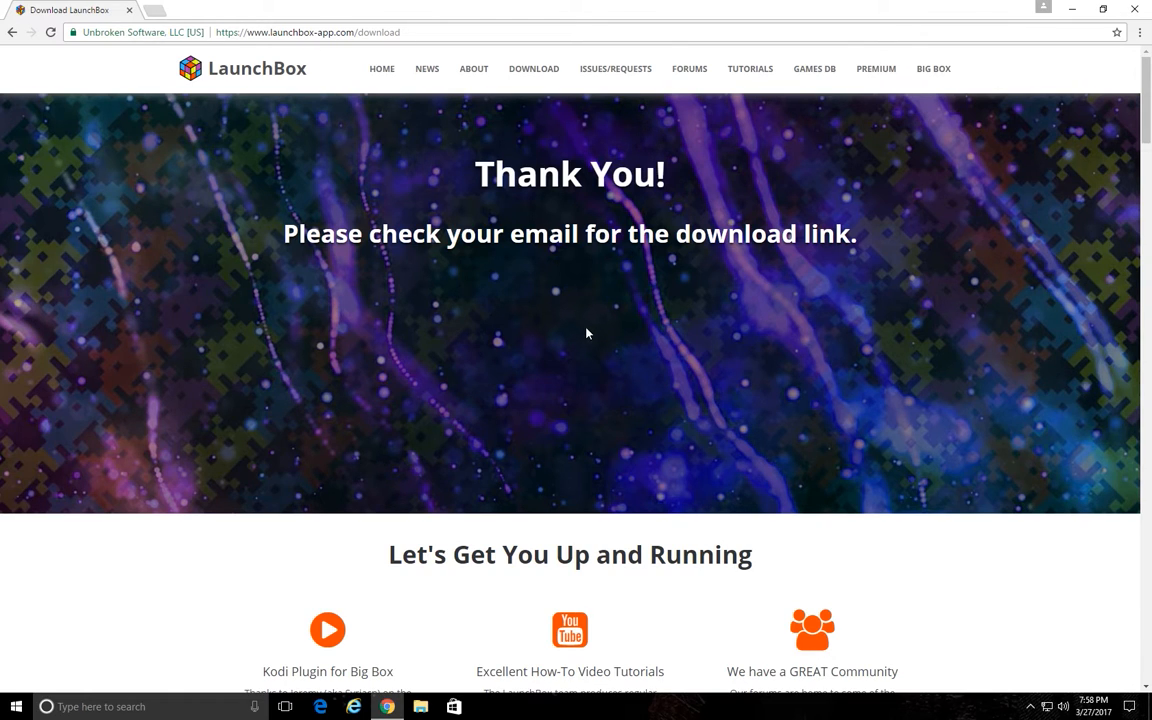
Reload the download page and submit the download request again with the user's e-mail address
scroll(589, 330, "down", 1)
scroll(589, 330, "up", 1)
key("F5")
left_click(596, 312)
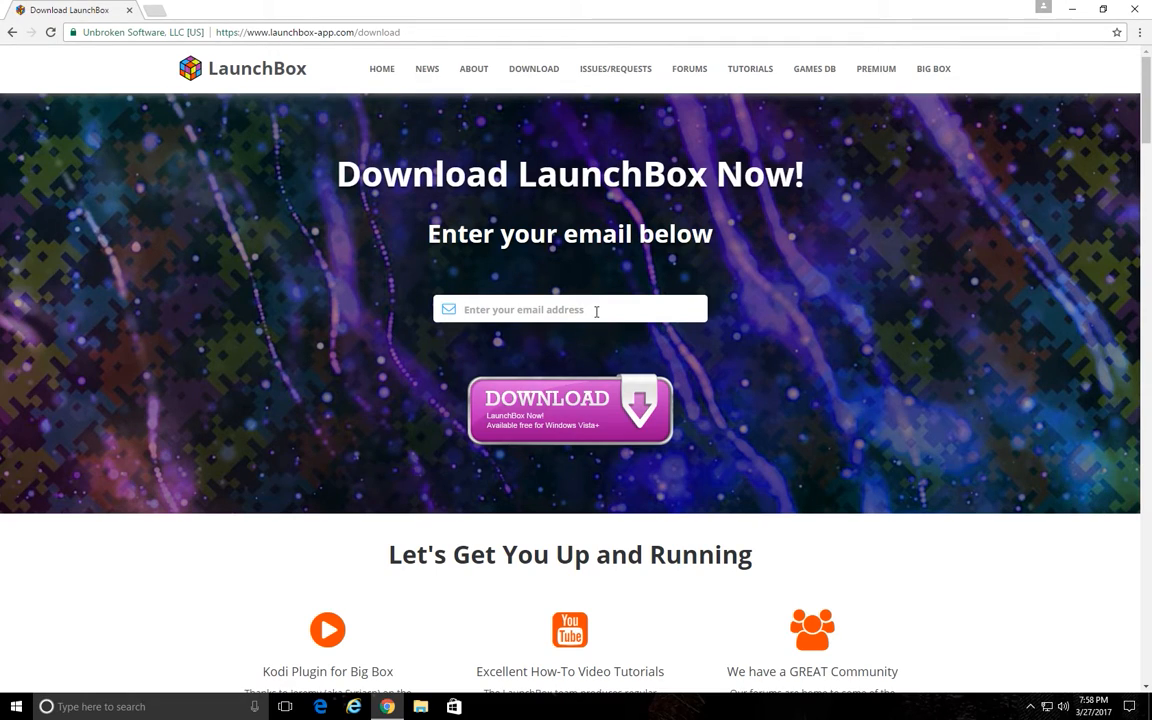
type("helpo")
key("BackSpace")
key("BackSpace")
key("BackSpace")
key("BackSpace")
key("BackSpace")
key("Return")
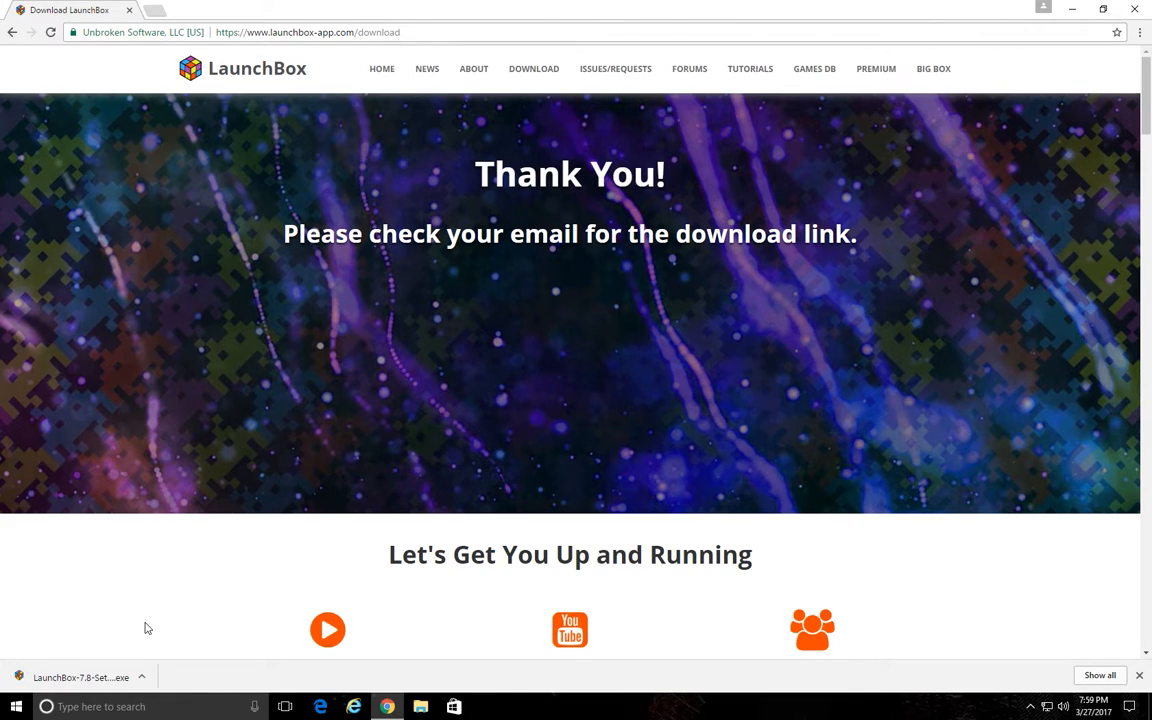
Run the downloaded LaunchBox installer in English and accept the licence agreement
left_click(80, 676)
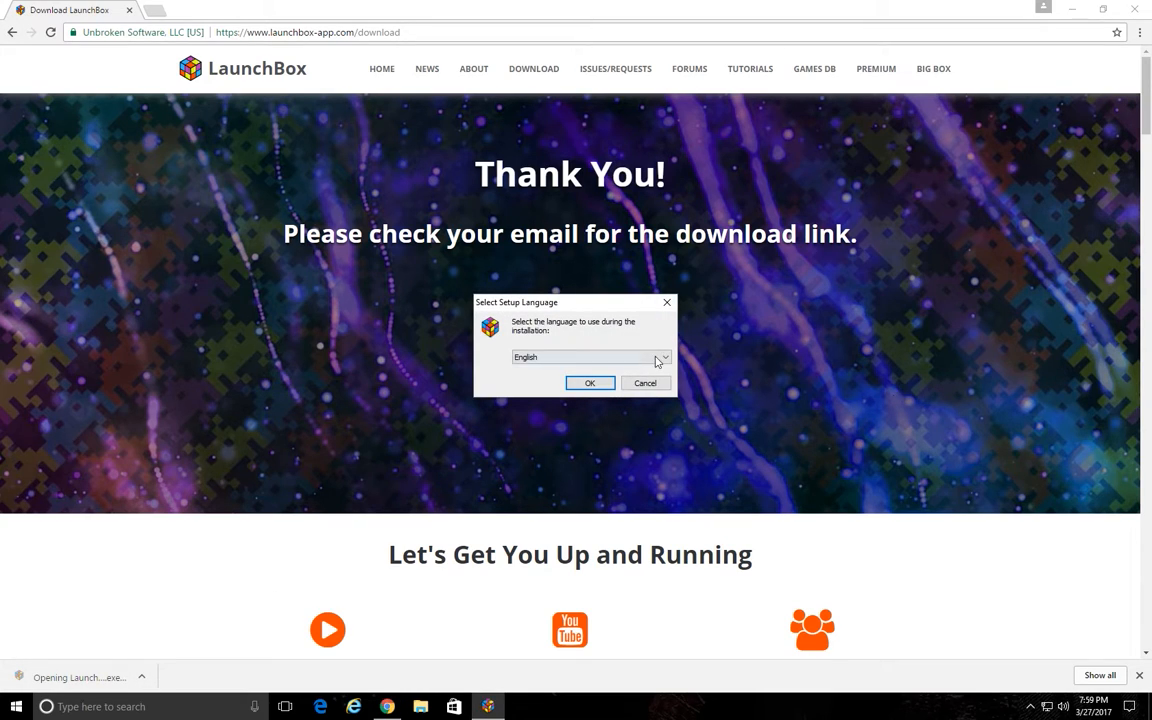
left_click(589, 383)
left_click(490, 420)
left_click(650, 463)
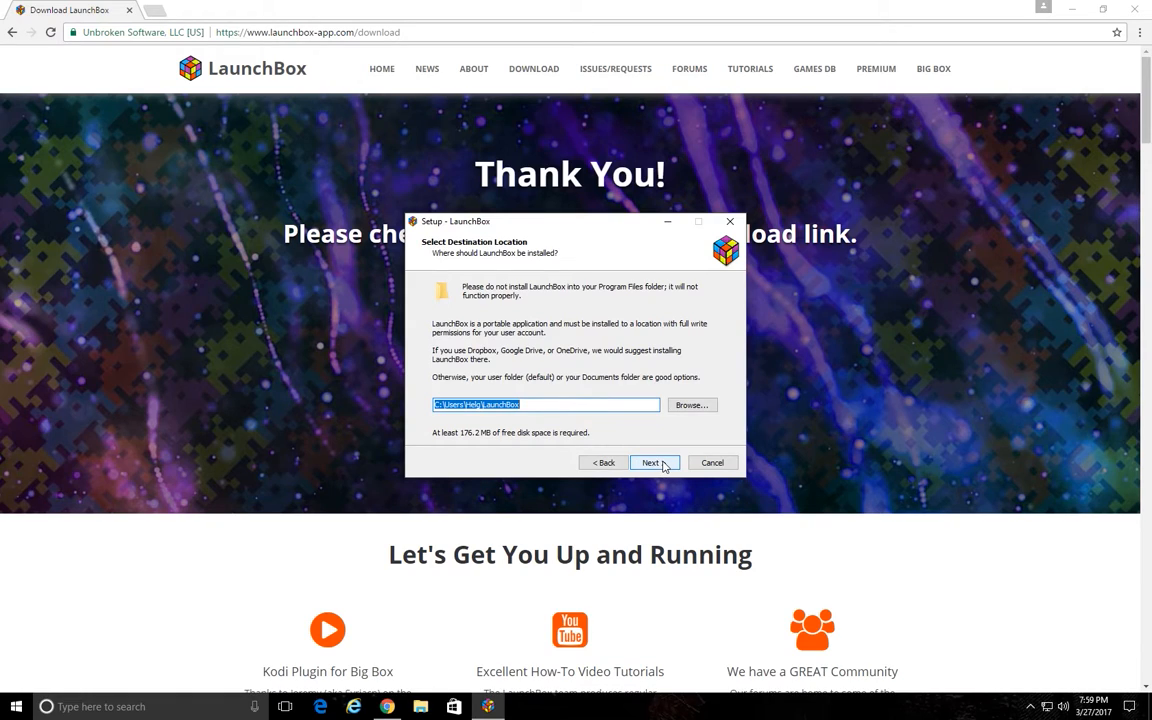
Keep the default destination and the LaunchBox Start Menu folder, and start the installation
left_click(660, 464)
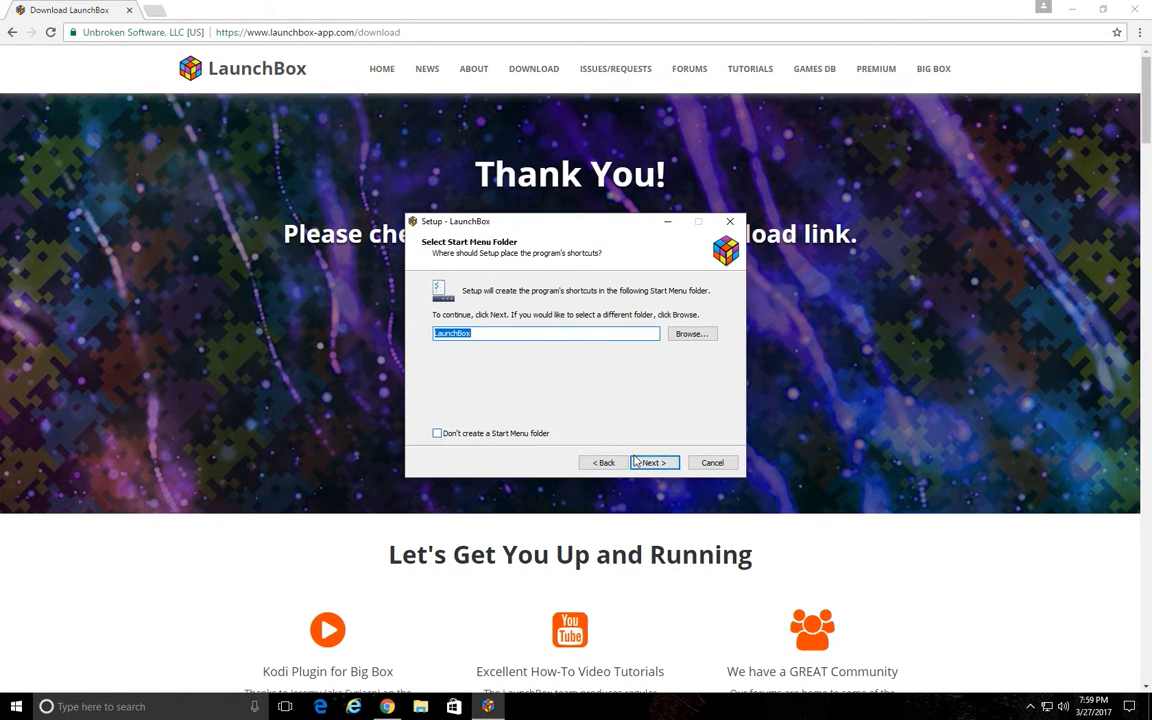
left_click(636, 461)
left_click(655, 462)
left_click(657, 463)
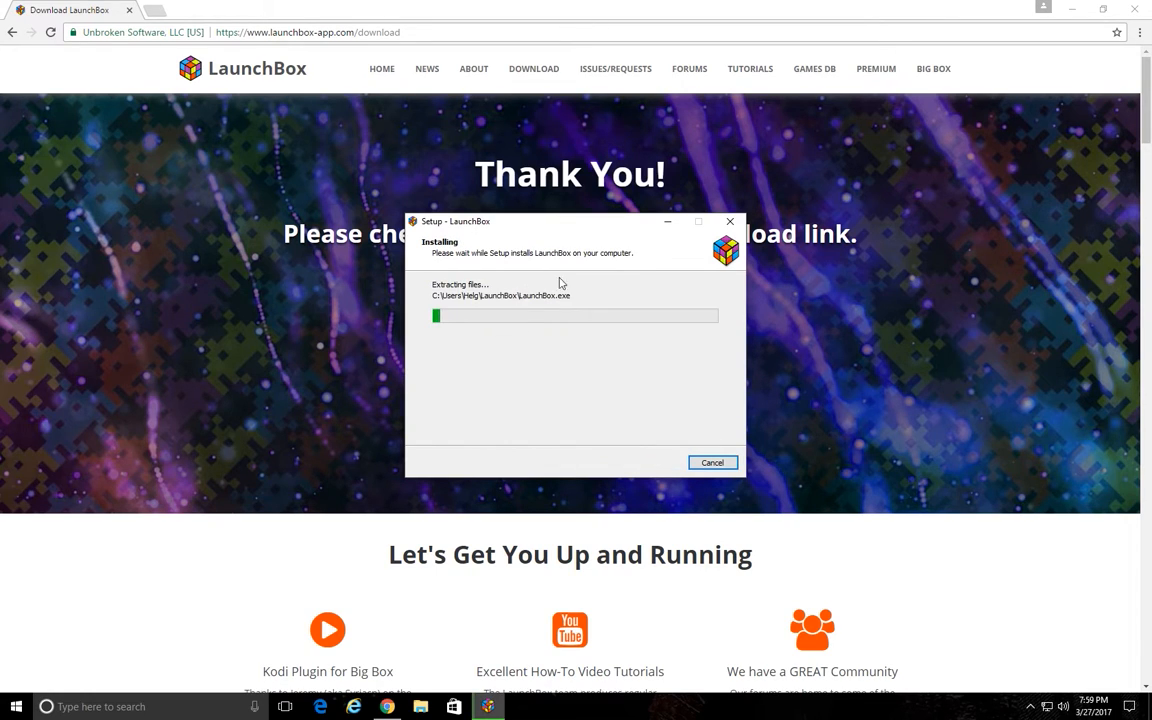
Minimize the browser and close the LaunchBox Welcome window, setting it not to show again for this version
left_click(1086, 8)
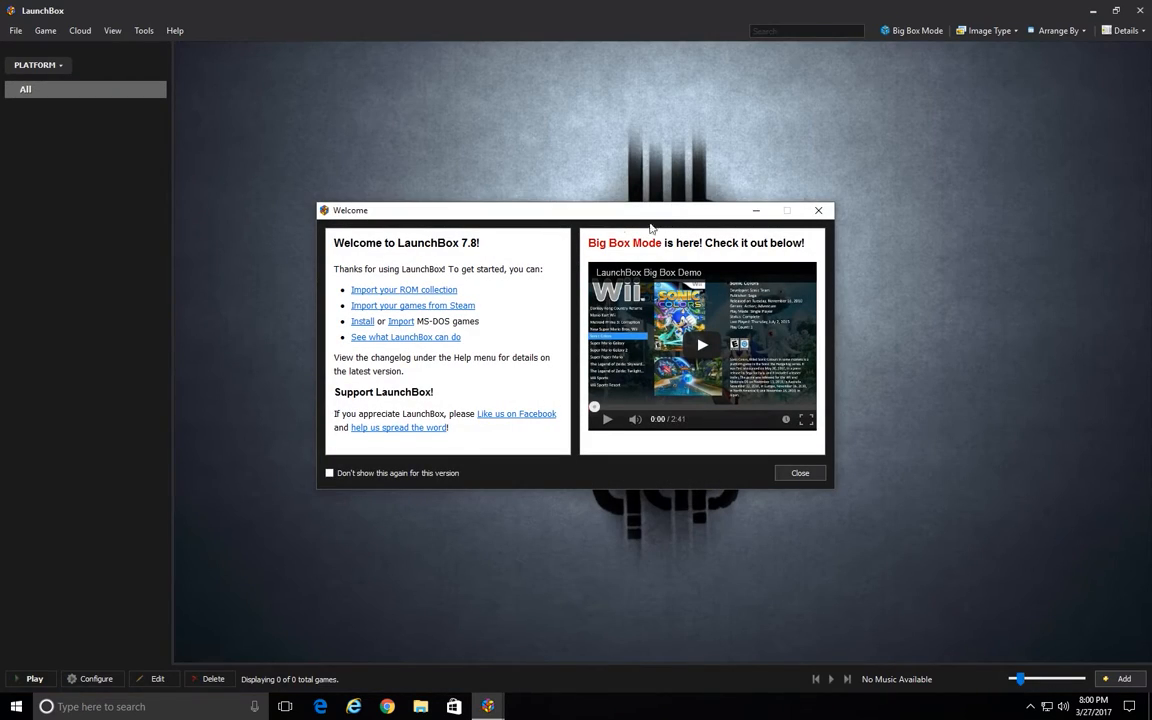
left_click(330, 473)
left_click(810, 477)
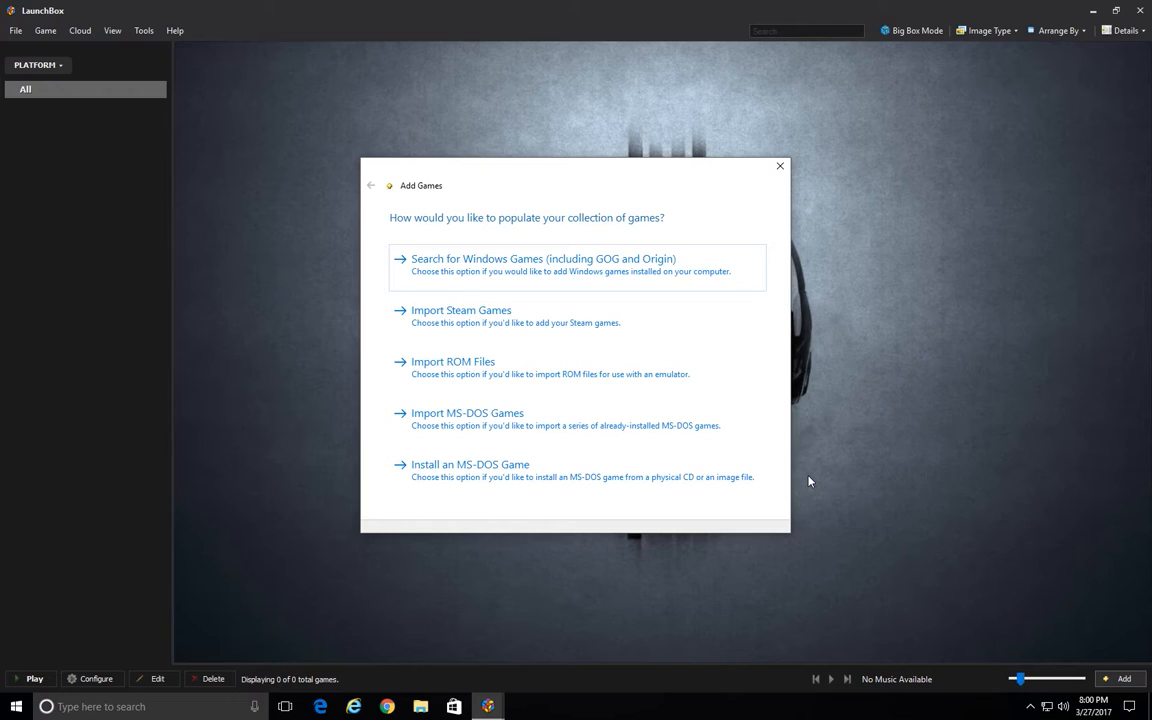
Choose to import ROM files and advance the import wizard to the file selection page
left_click(511, 366)
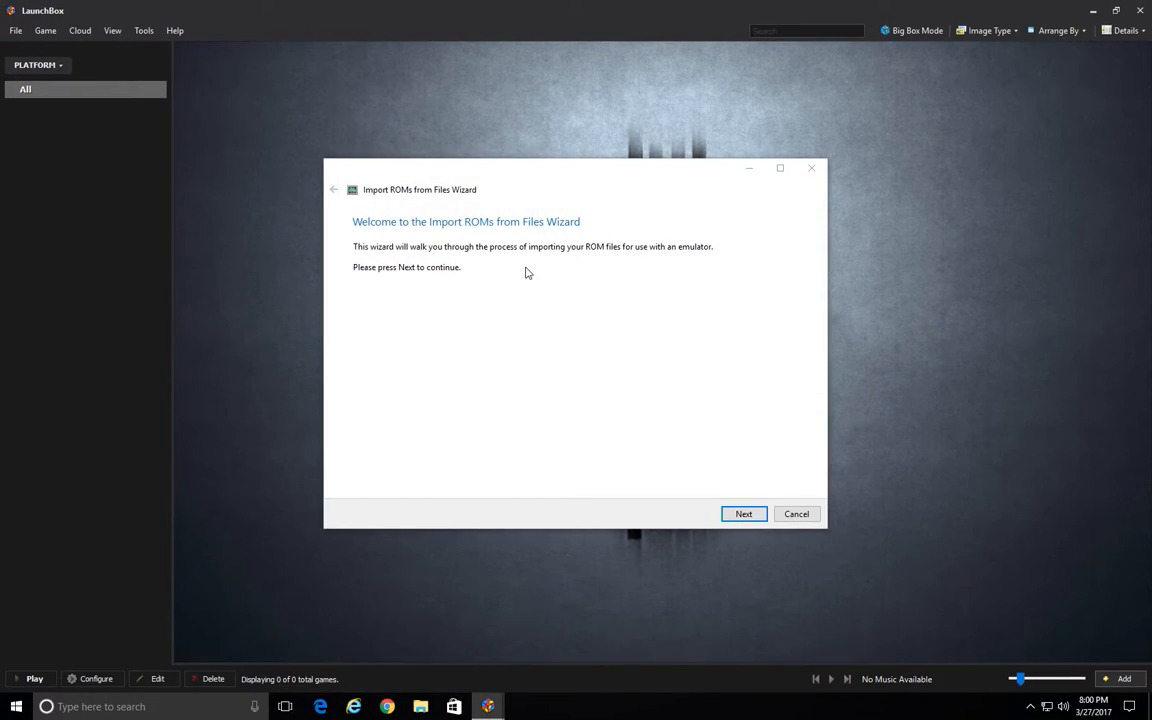
left_click(752, 516)
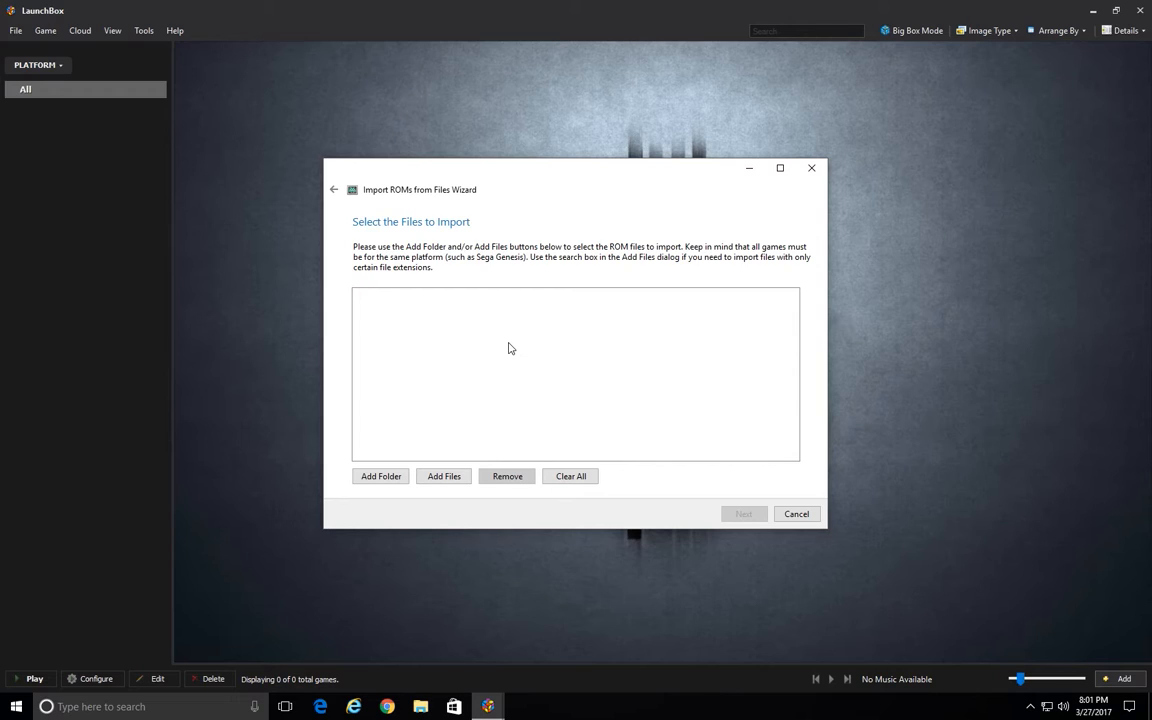
left_click_drag(551, 197, 530, 175)
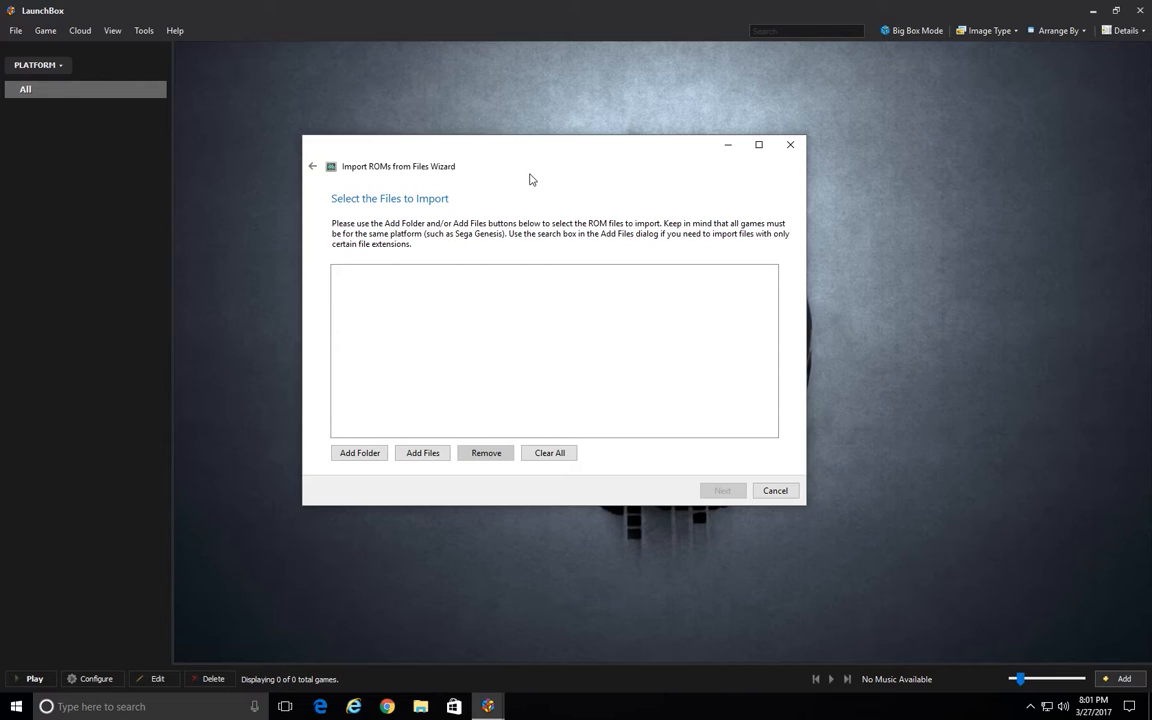
mouse_move(530, 178)
left_mouse_down()
mouse_move(572, 192)
mouse_move(558, 192)
mouse_move(556, 176)
mouse_move(546, 189)
left_mouse_up()
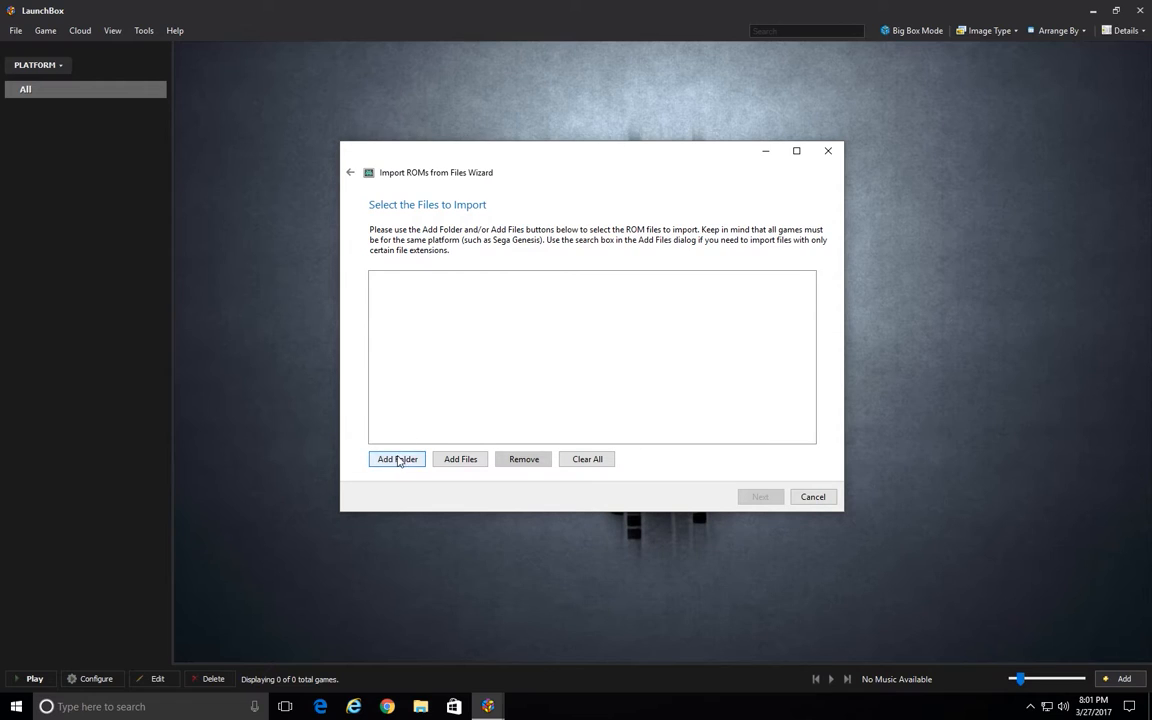
Add the roms folder under Emulators\SNES to the import and continue to the platform page
left_click(398, 459)
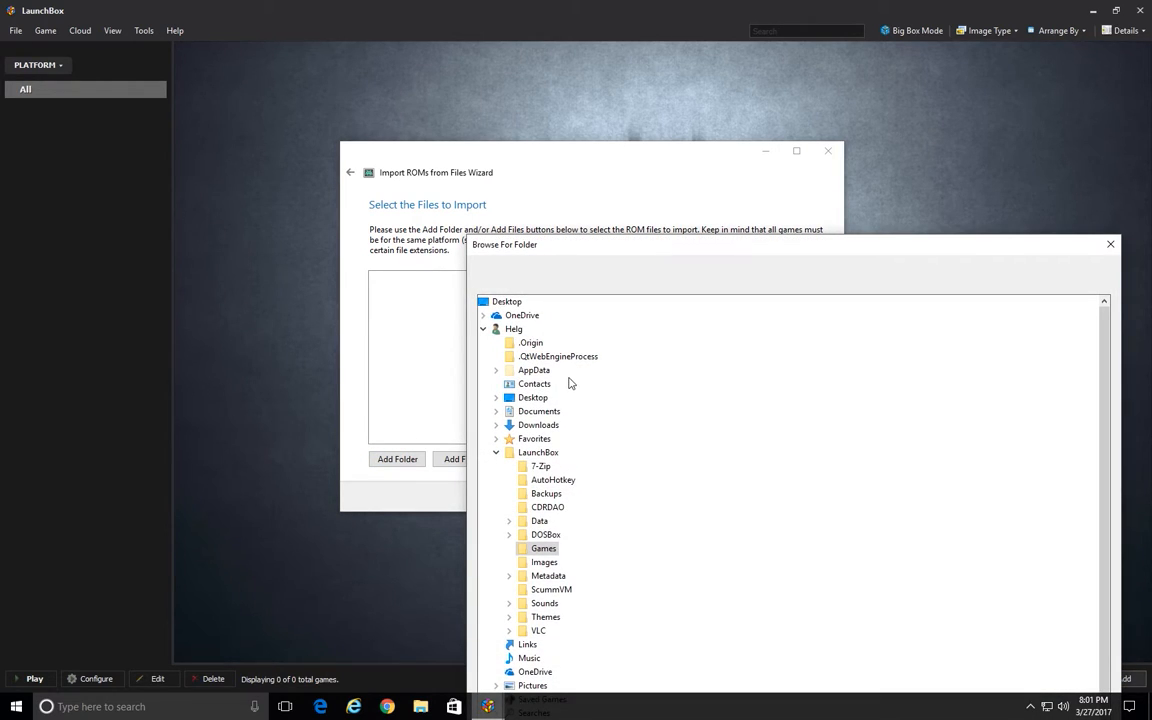
left_click(493, 453)
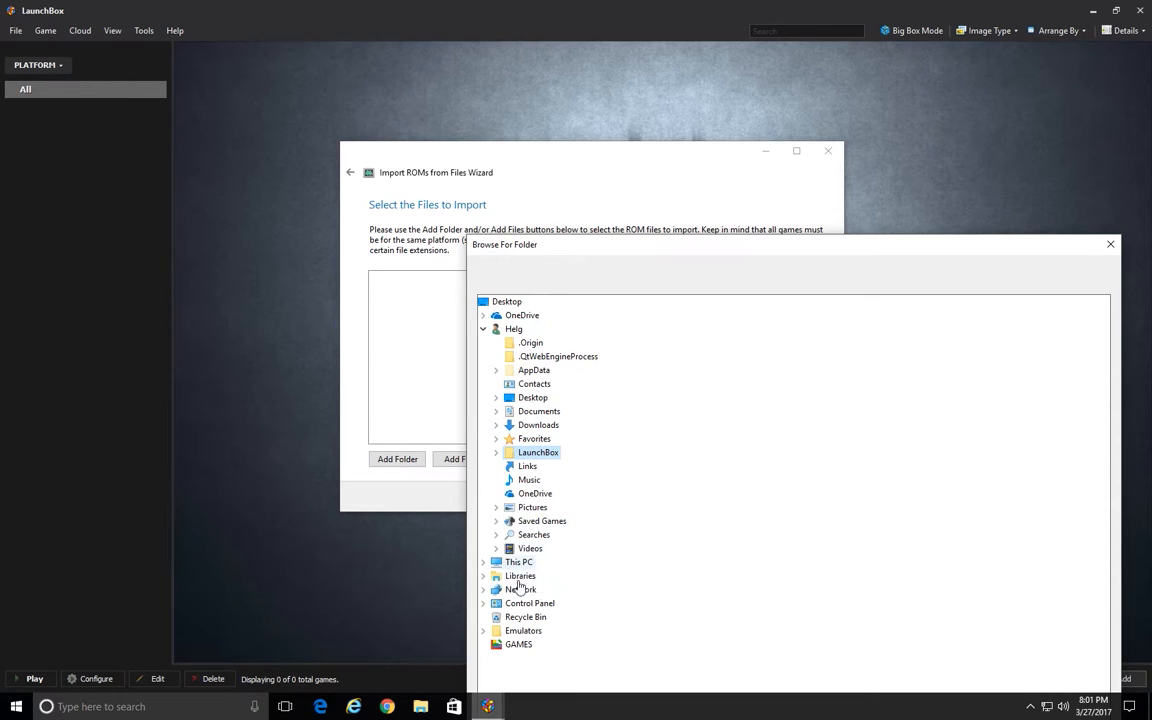
left_click(484, 631)
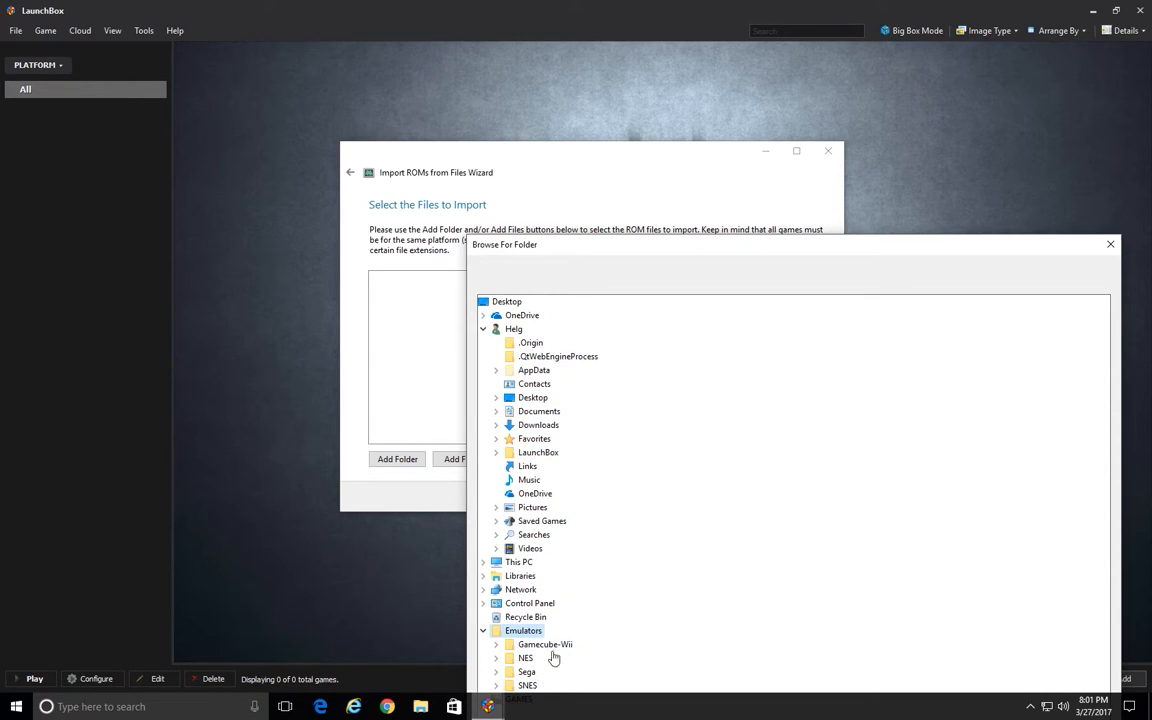
left_click_drag(597, 252, 526, 121)
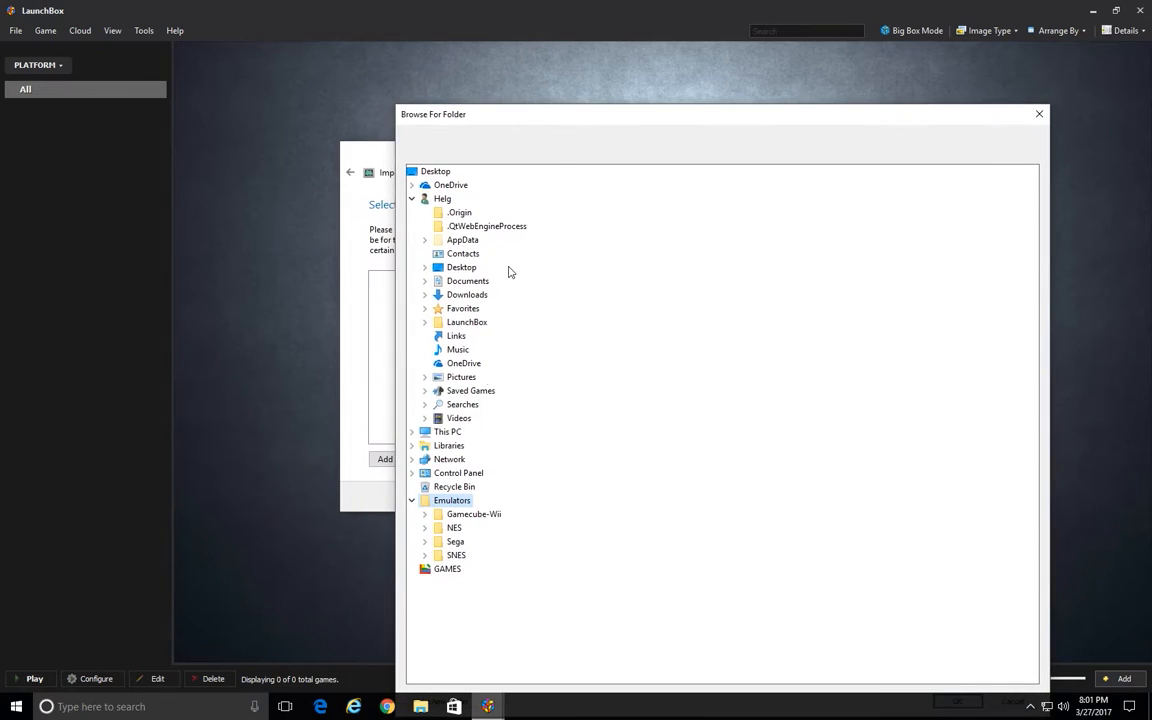
left_click(456, 555)
left_click(472, 569)
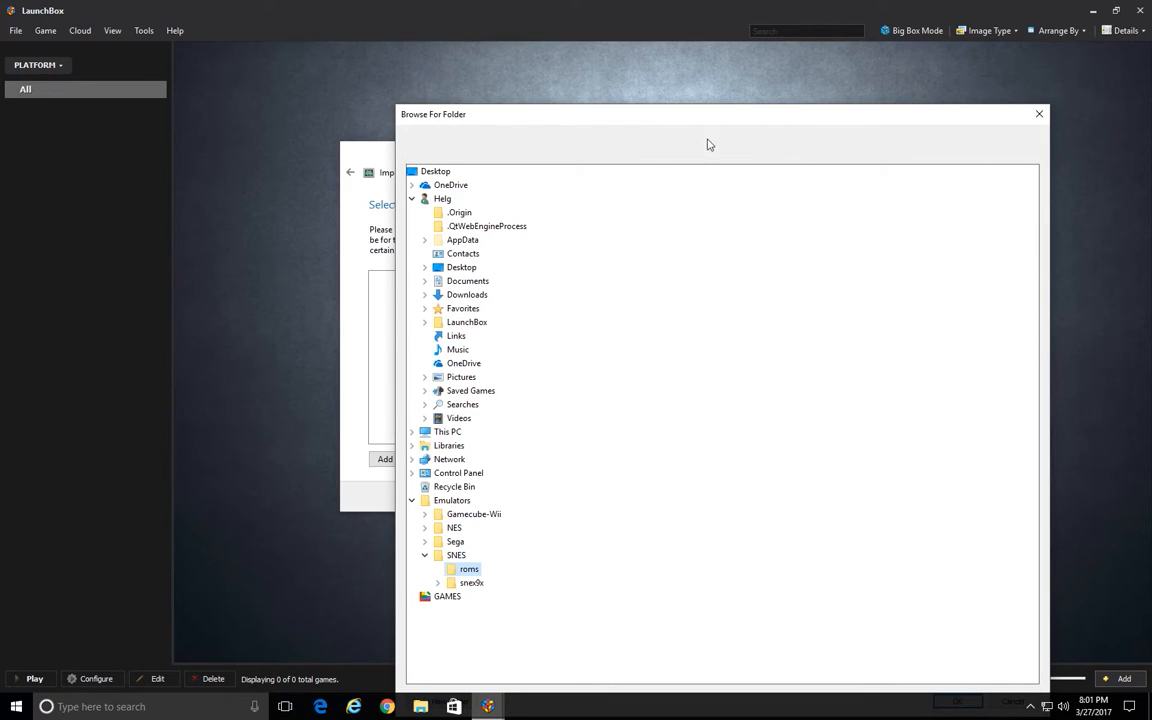
left_click(968, 708)
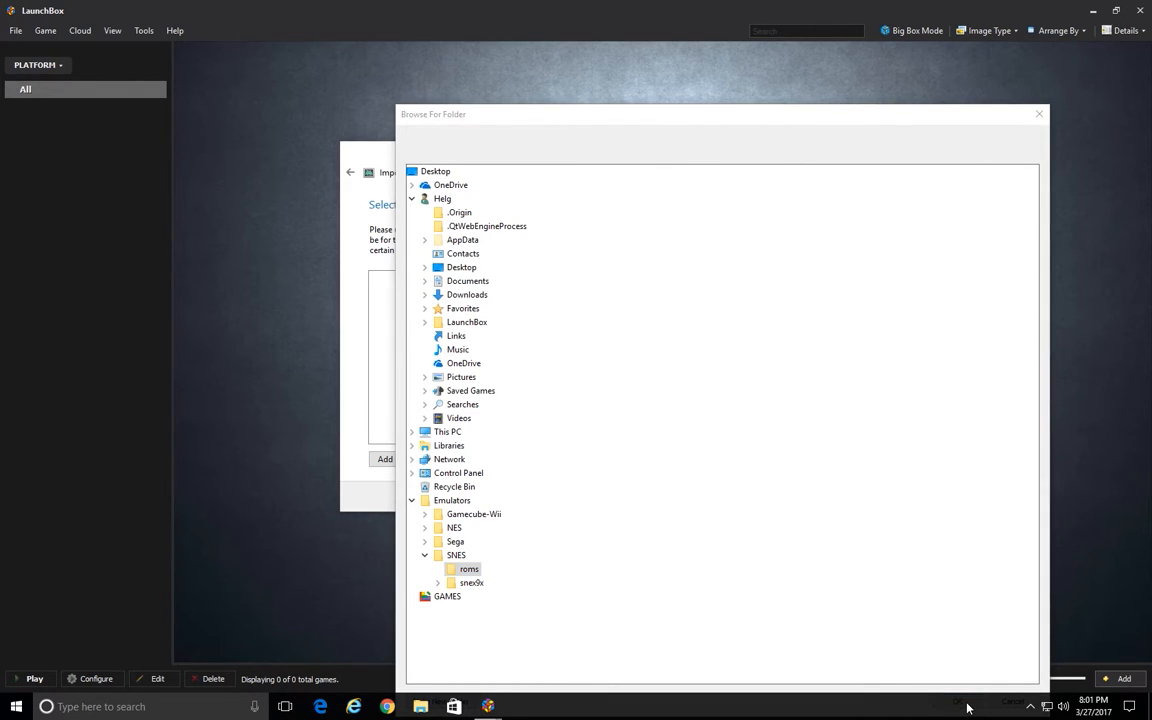
left_click(456, 572)
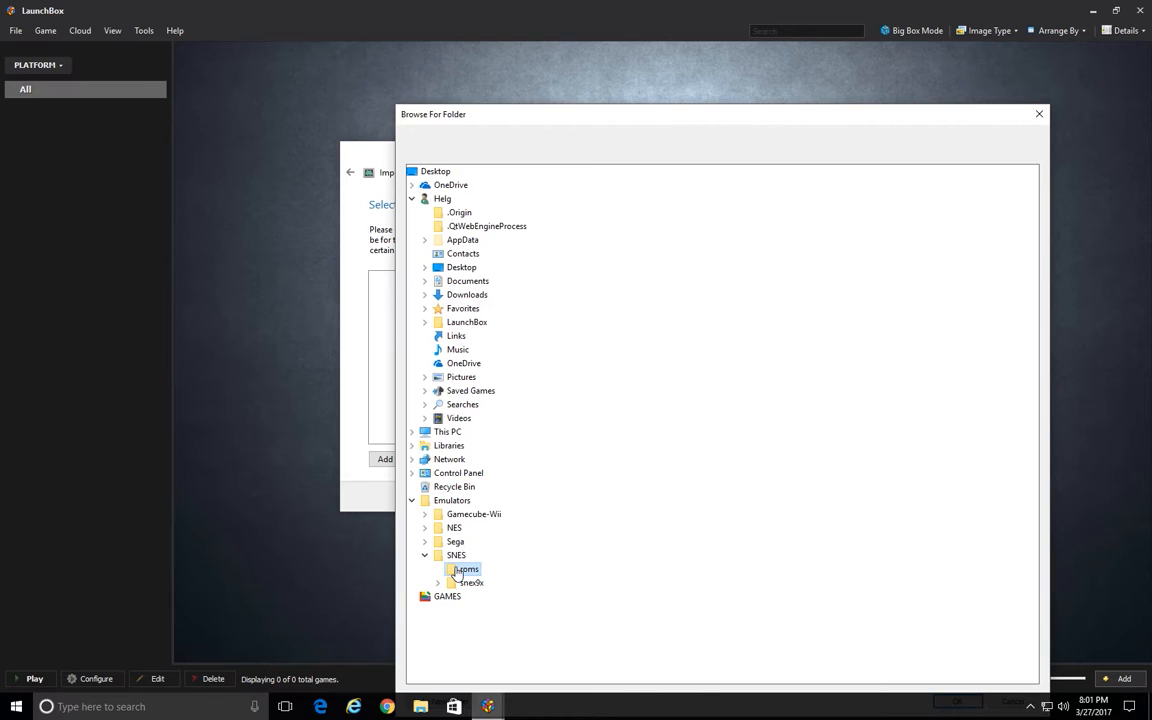
key("Return")
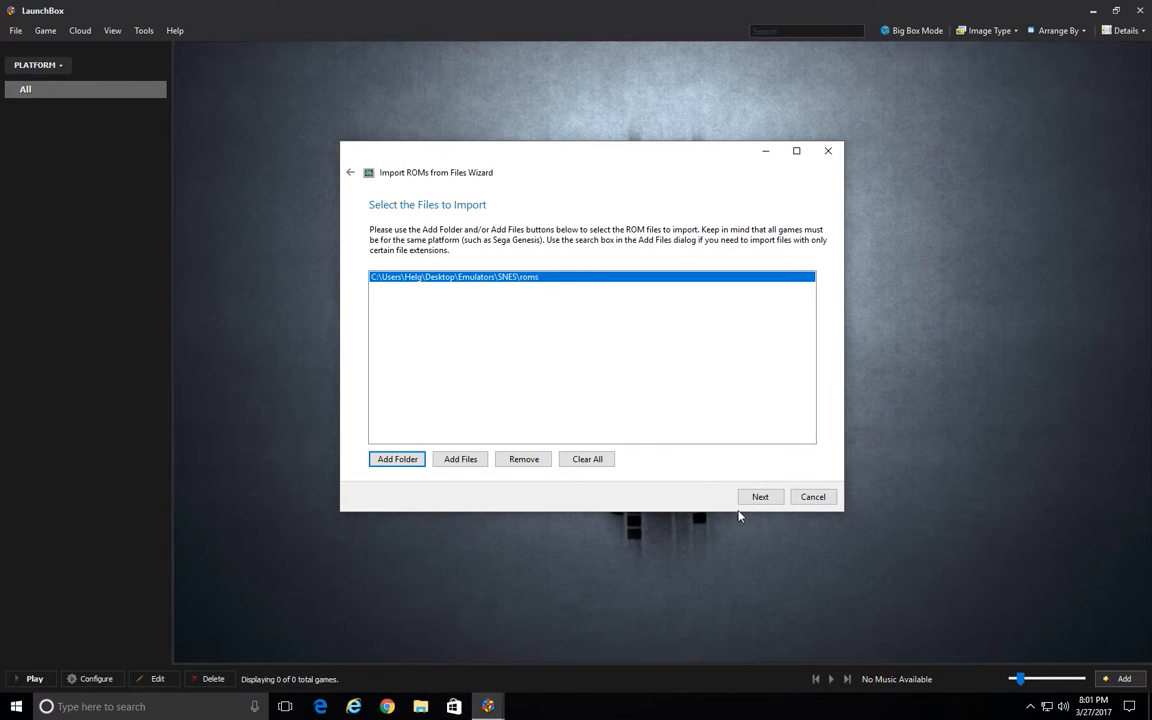
left_click(762, 496)
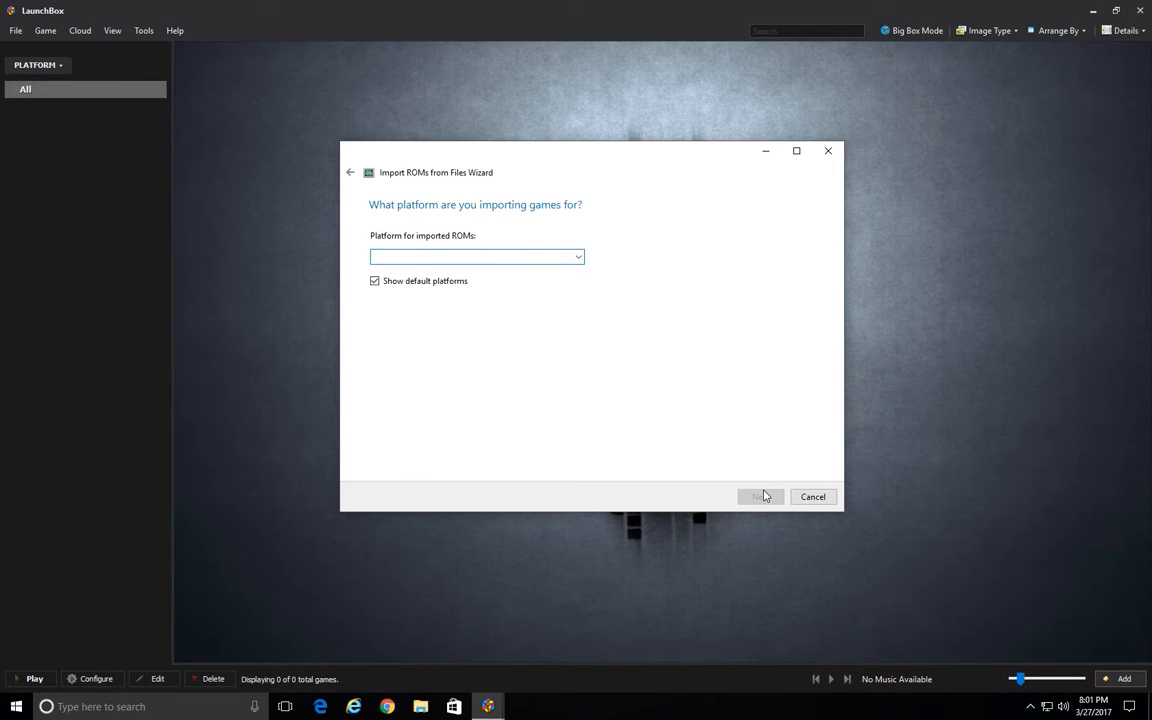
Set the platform for the imported ROMs to Super Nintendo Entertainment System and continue to the emulator page
type("s")
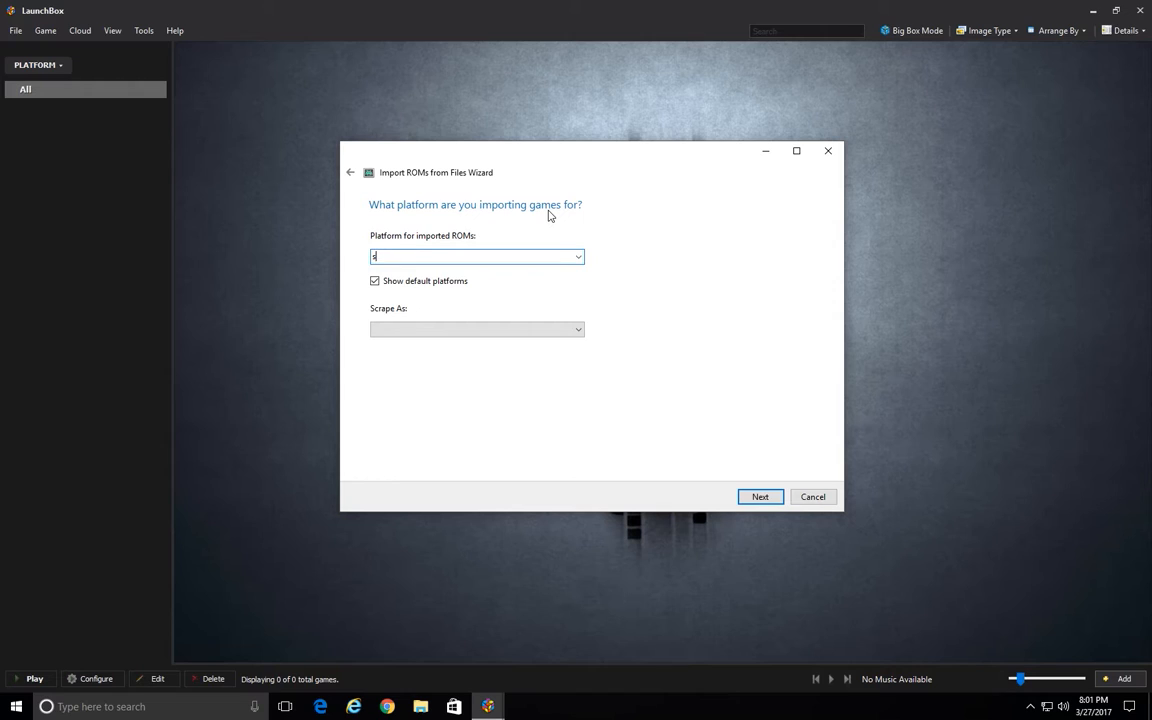
type("neu")
left_click(578, 258)
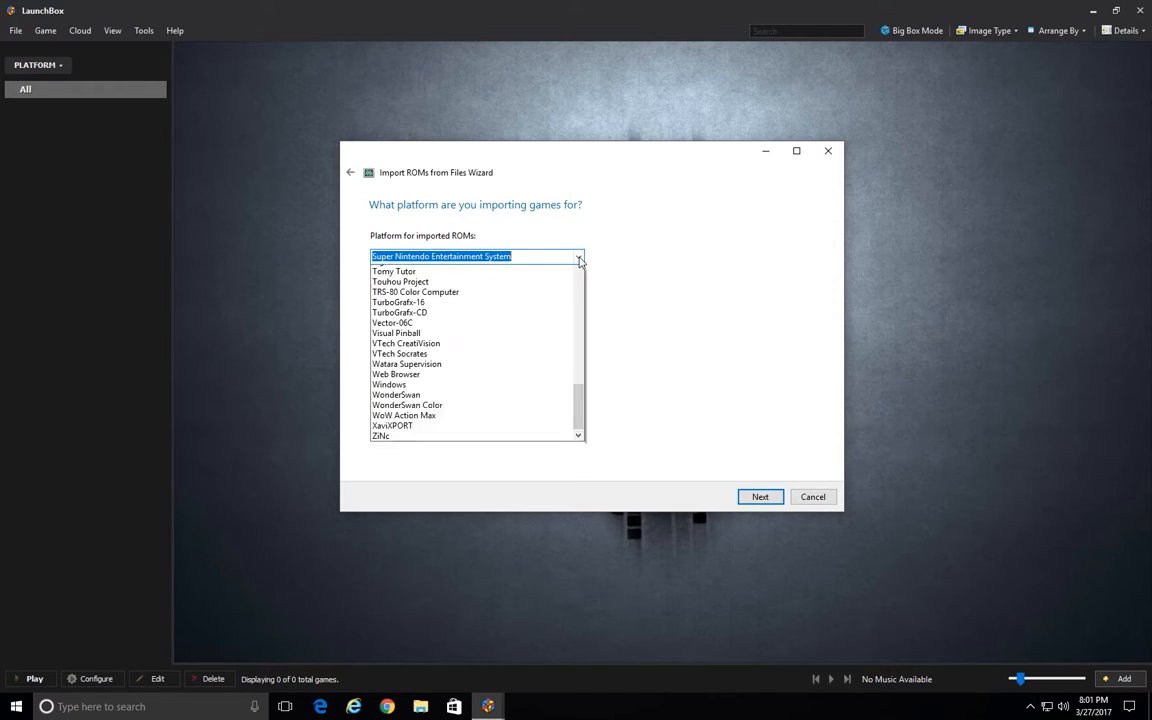
left_click(657, 262)
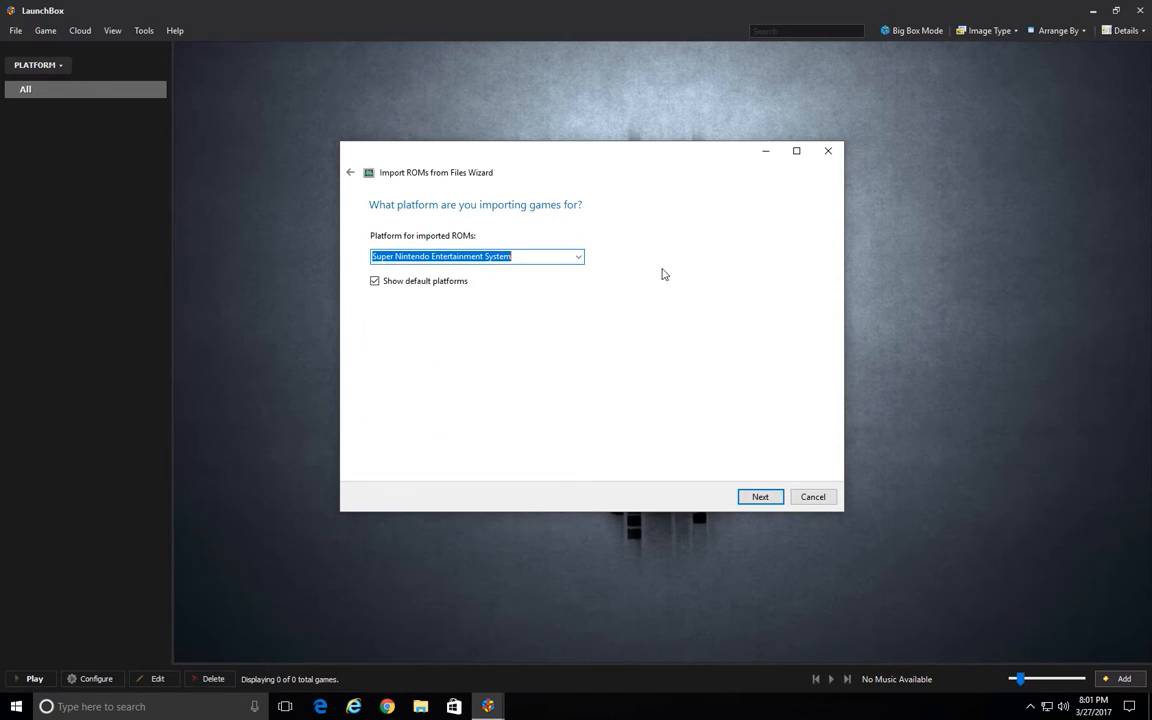
left_click(768, 503)
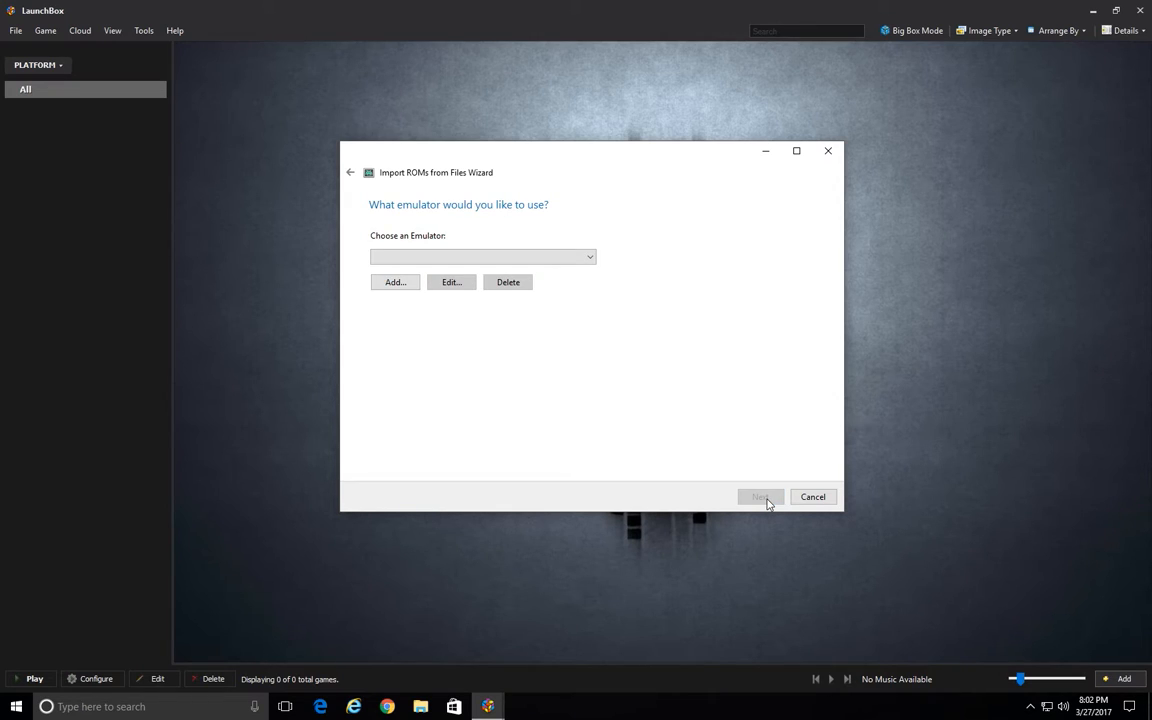
Start adding Snes9x as a new emulator and browse for its application to the desktop's Emulators\SNES folder
left_click(471, 257)
left_click(467, 260)
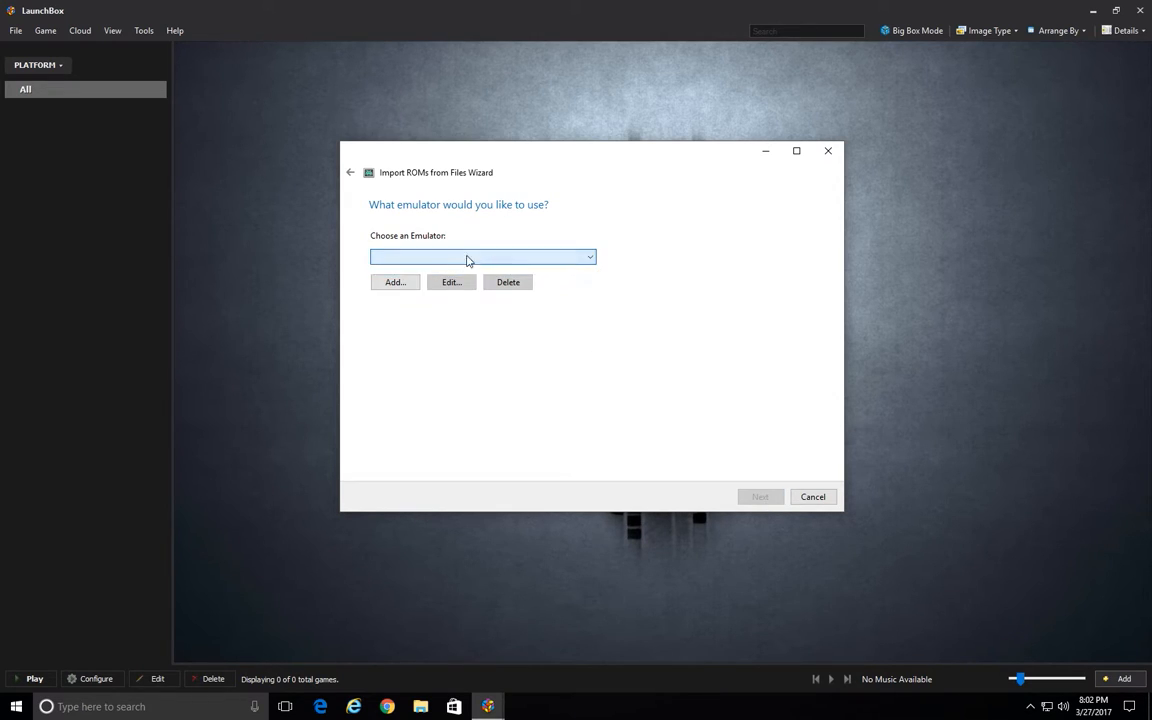
left_click(400, 283)
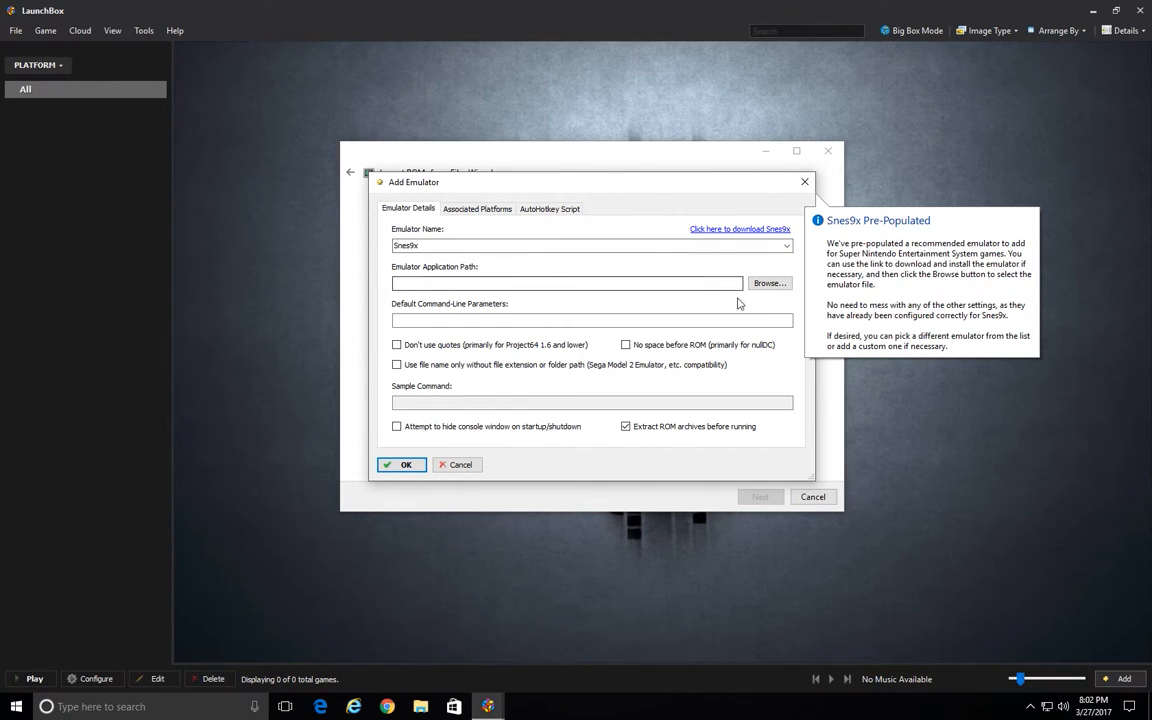
left_click(768, 284)
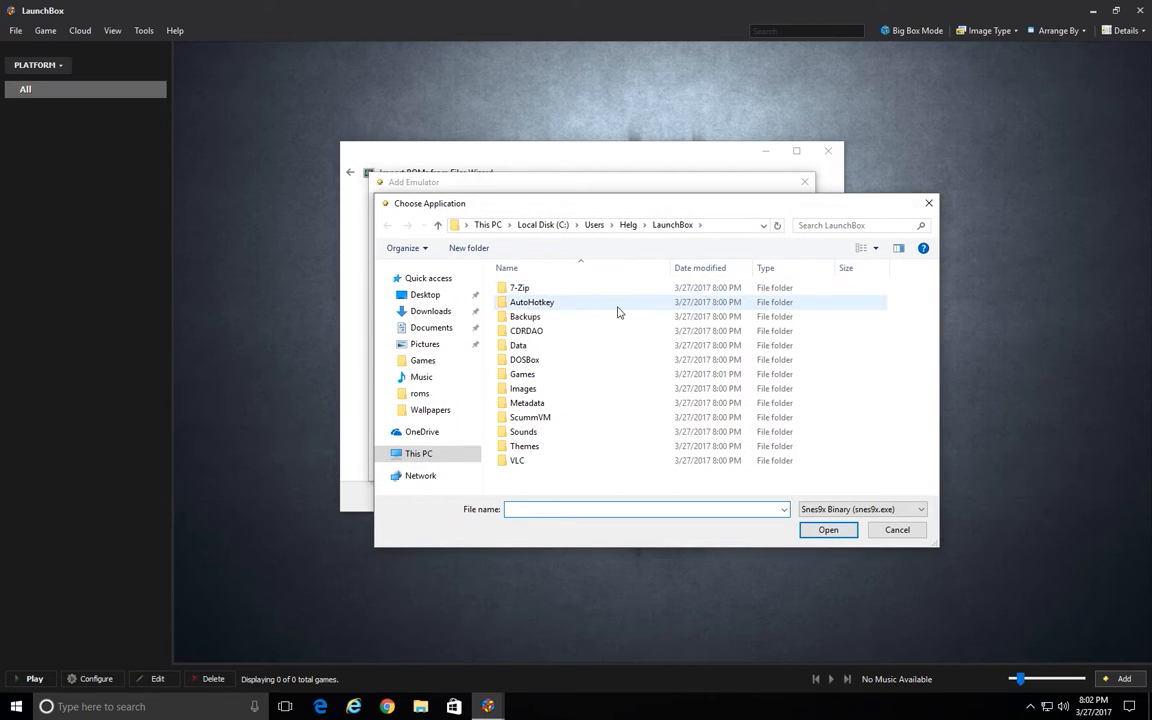
left_click(428, 296)
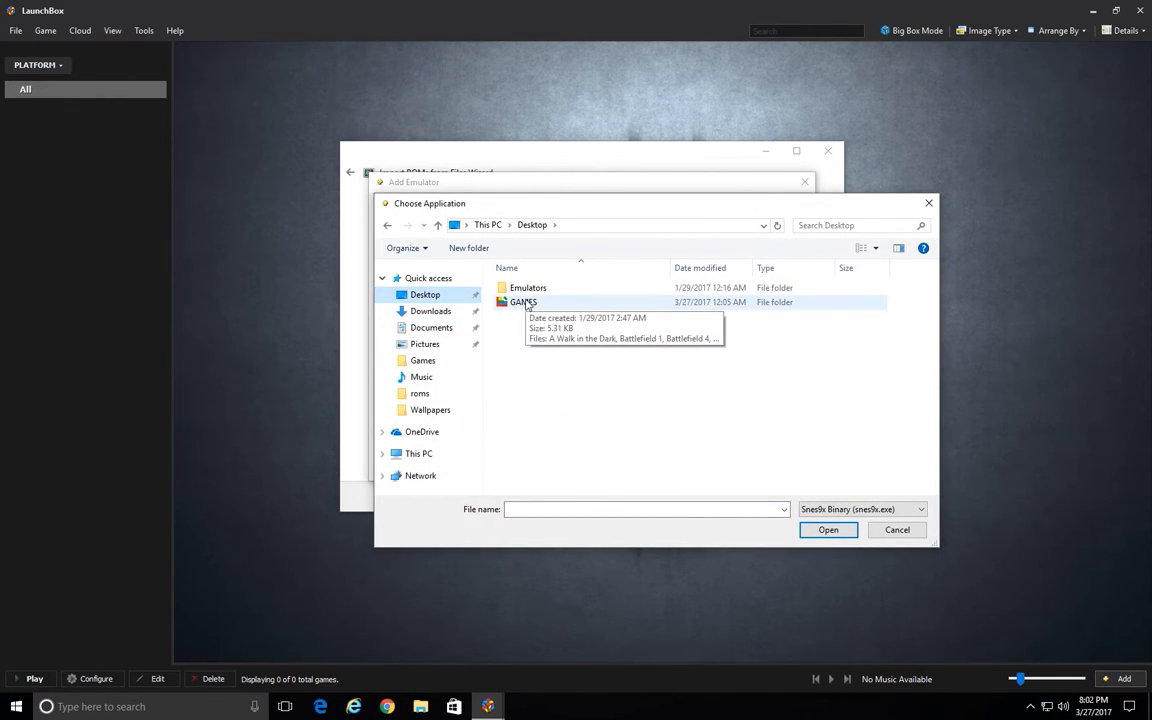
double_click(527, 289)
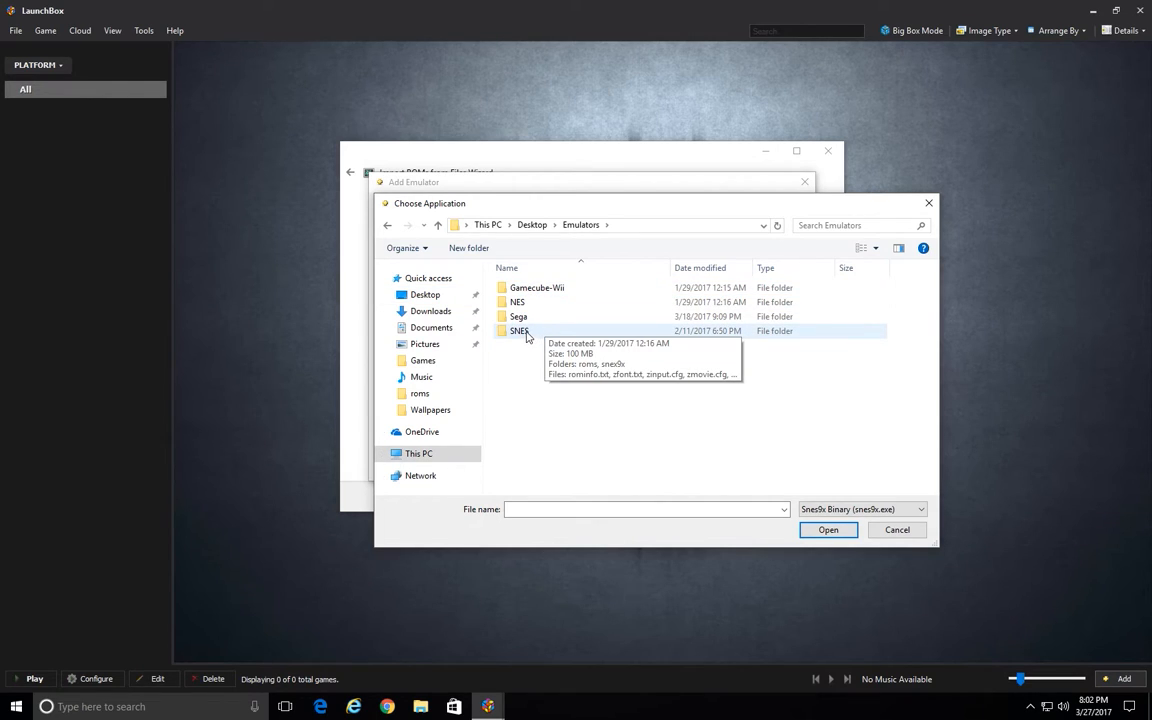
double_click(524, 333)
double_click(522, 302)
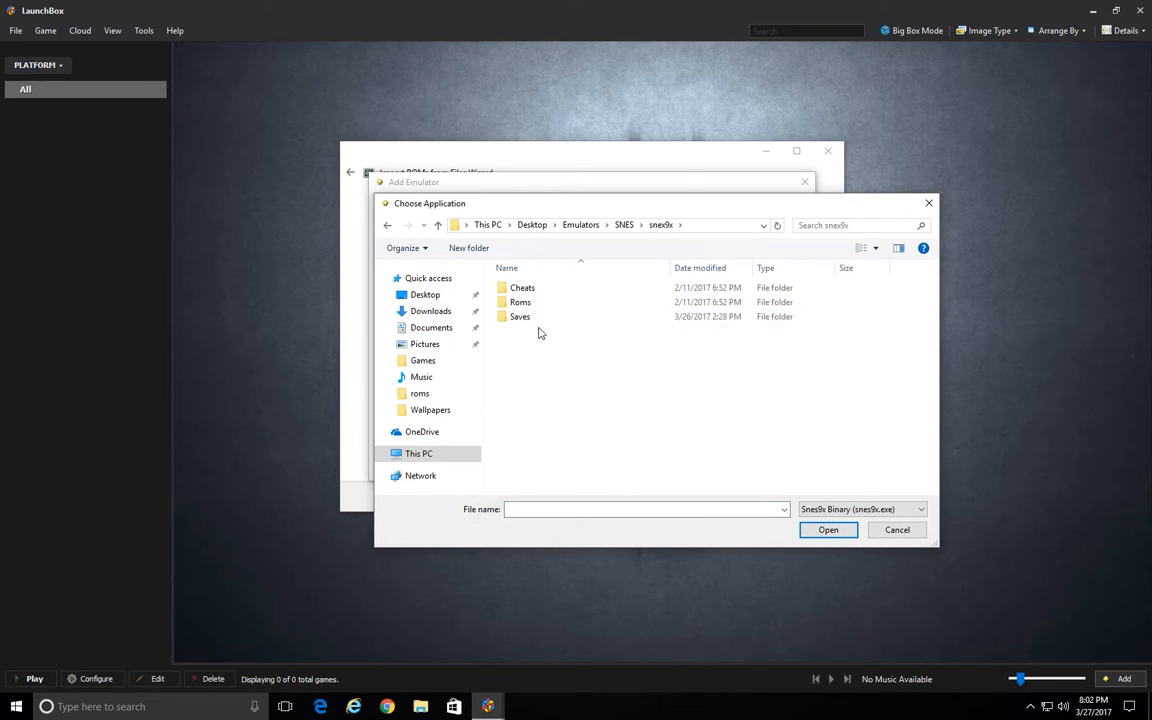
key("alt+Up")
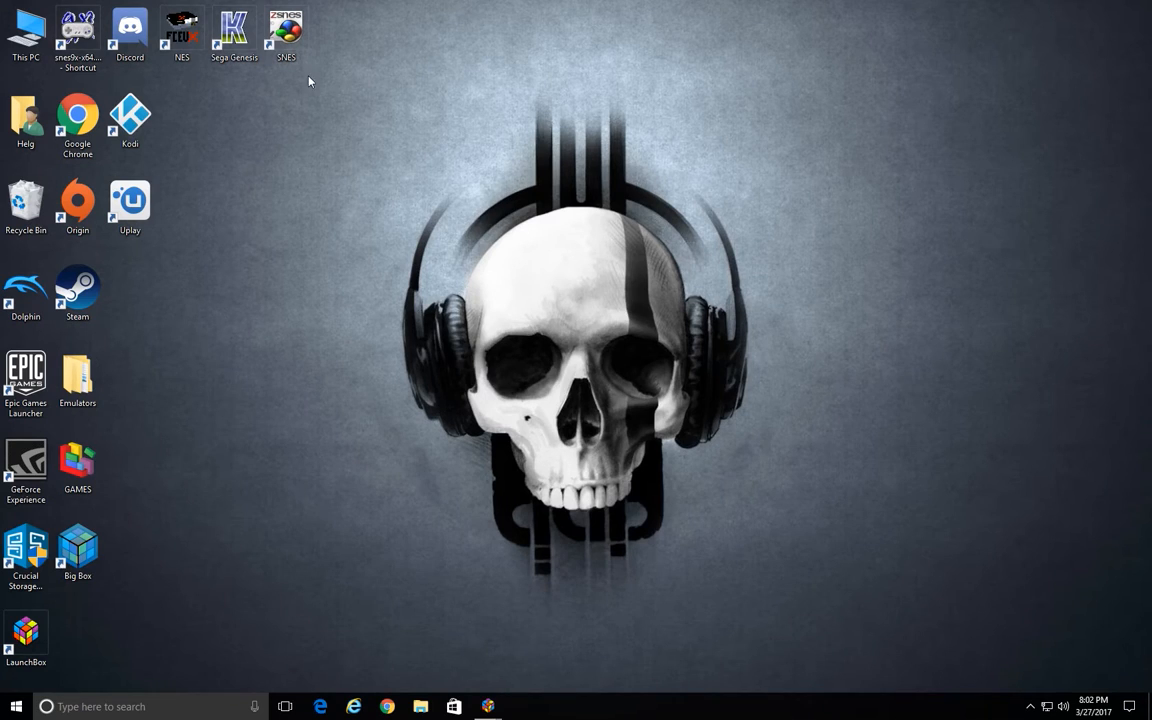
Check the target path in the properties of the snes9x-x64.exe desktop shortcut and return to the application chooser
right_click(287, 34)
left_click(212, 86)
left_click(78, 38)
right_click(78, 38)
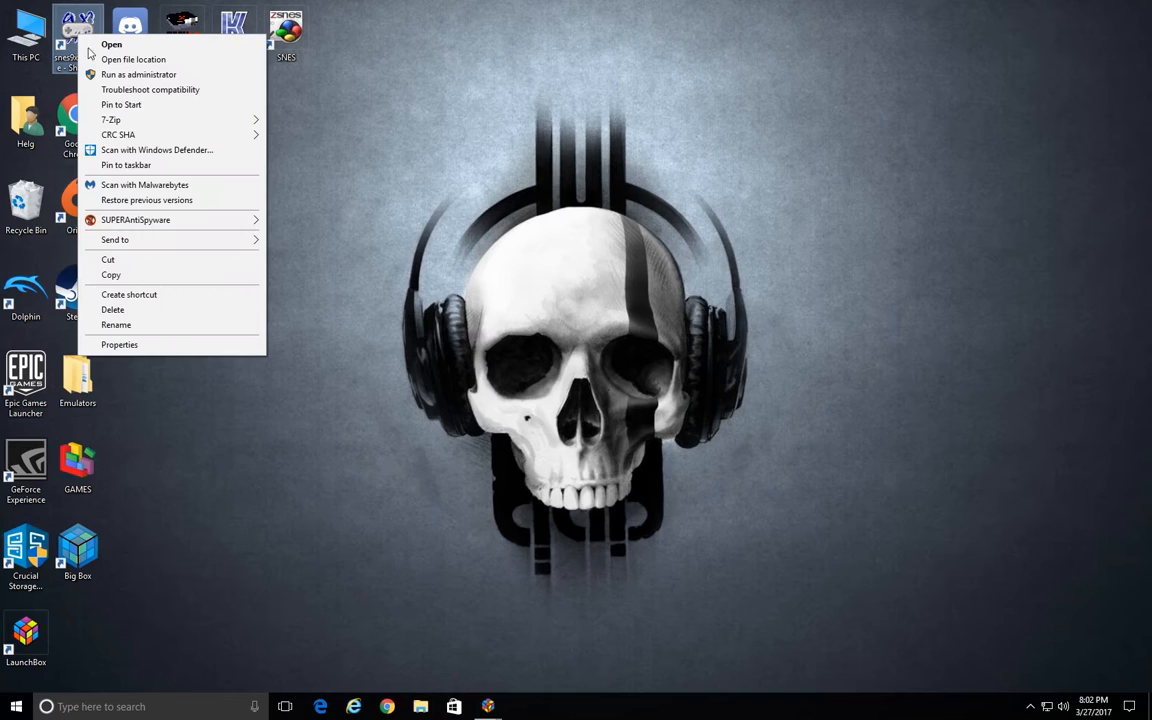
left_click(159, 342)
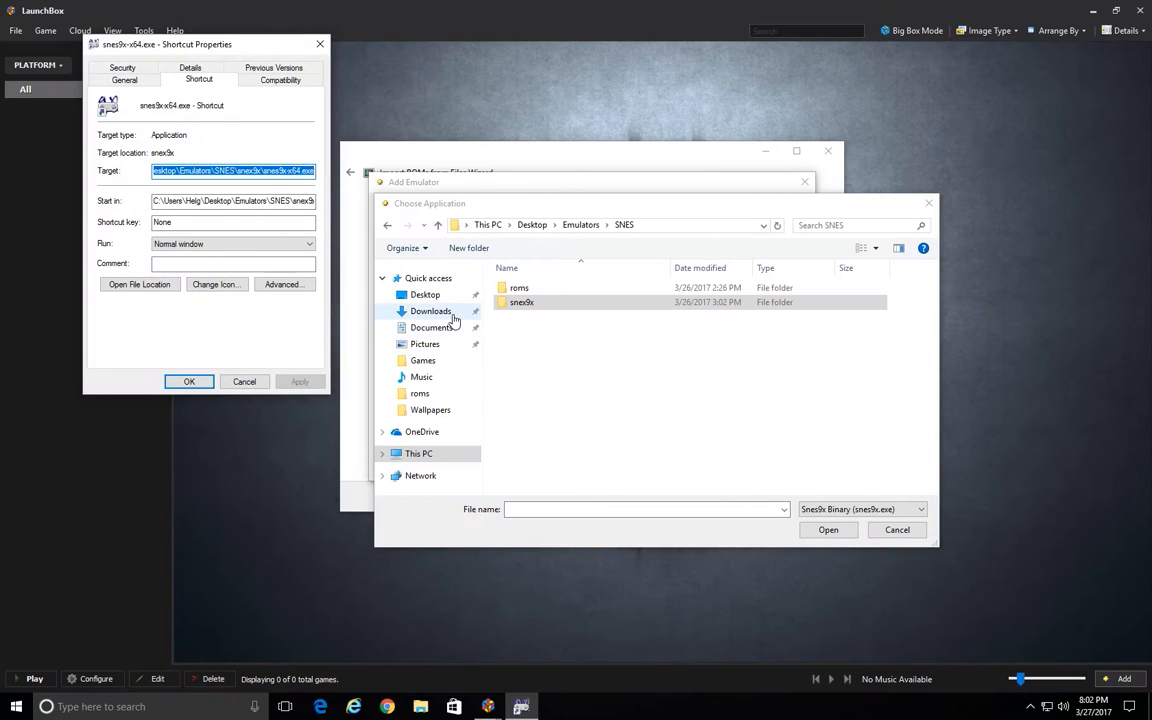
left_click(208, 171)
left_click(589, 399)
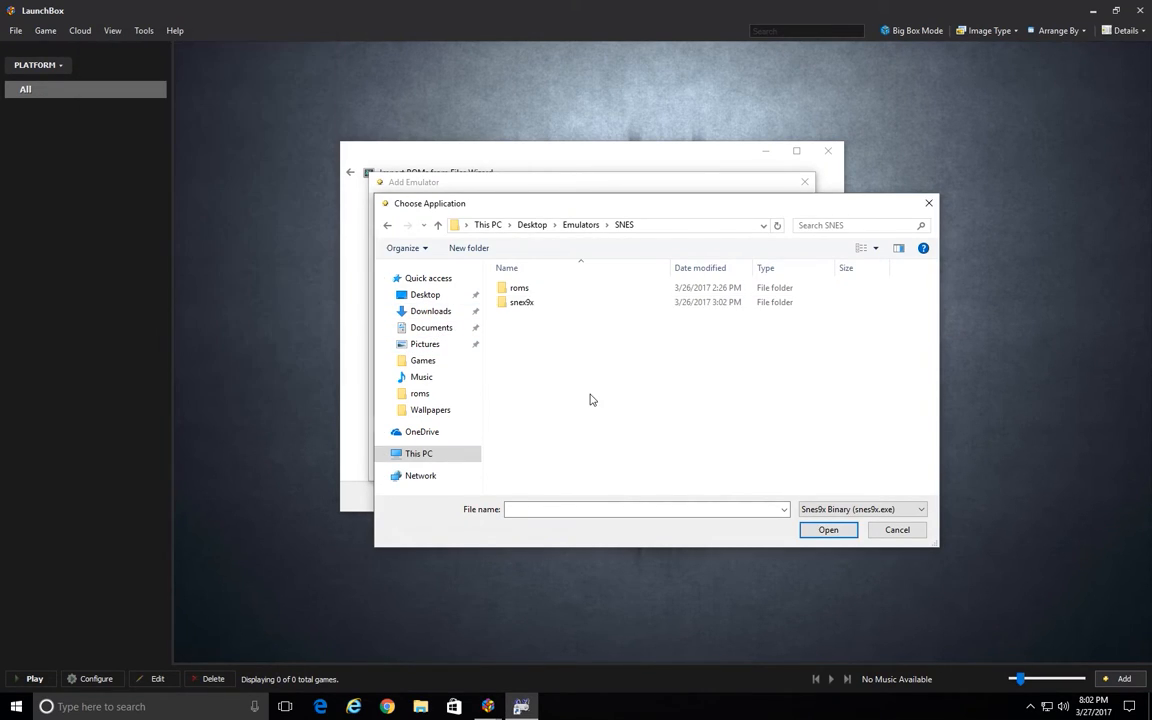
Show all file types in the snex9x folder, choose snes9x-x64.exe as the emulator application and save the emulator
double_click(521, 302)
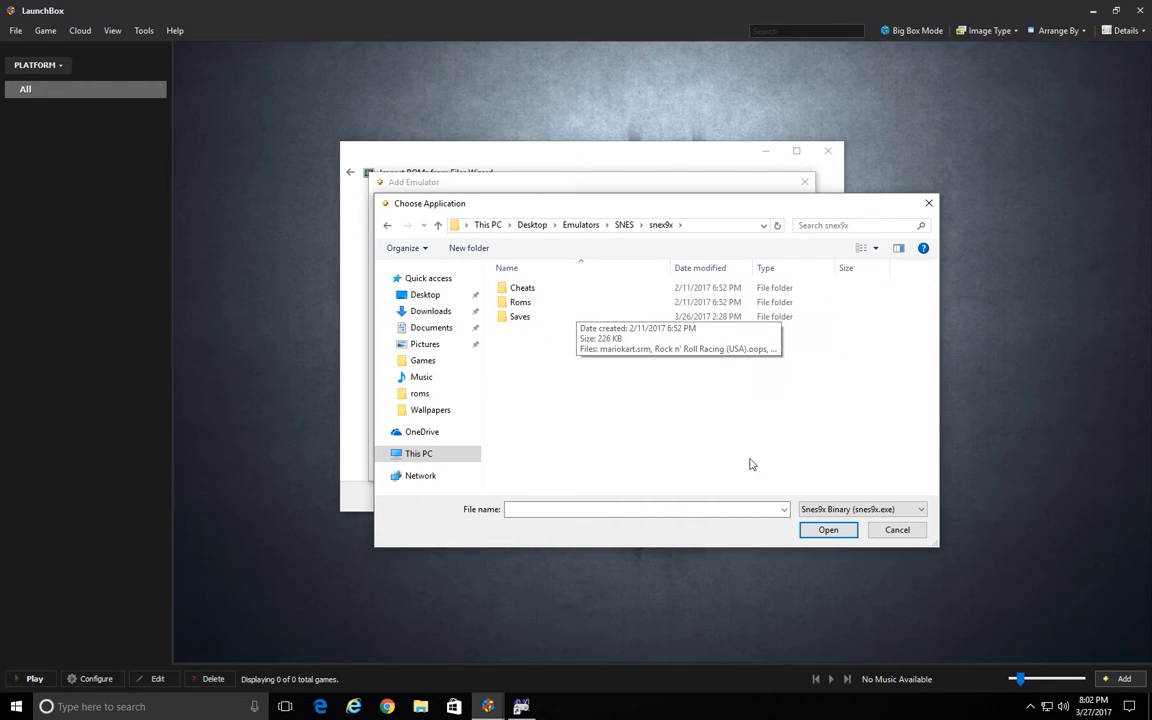
left_click(852, 510)
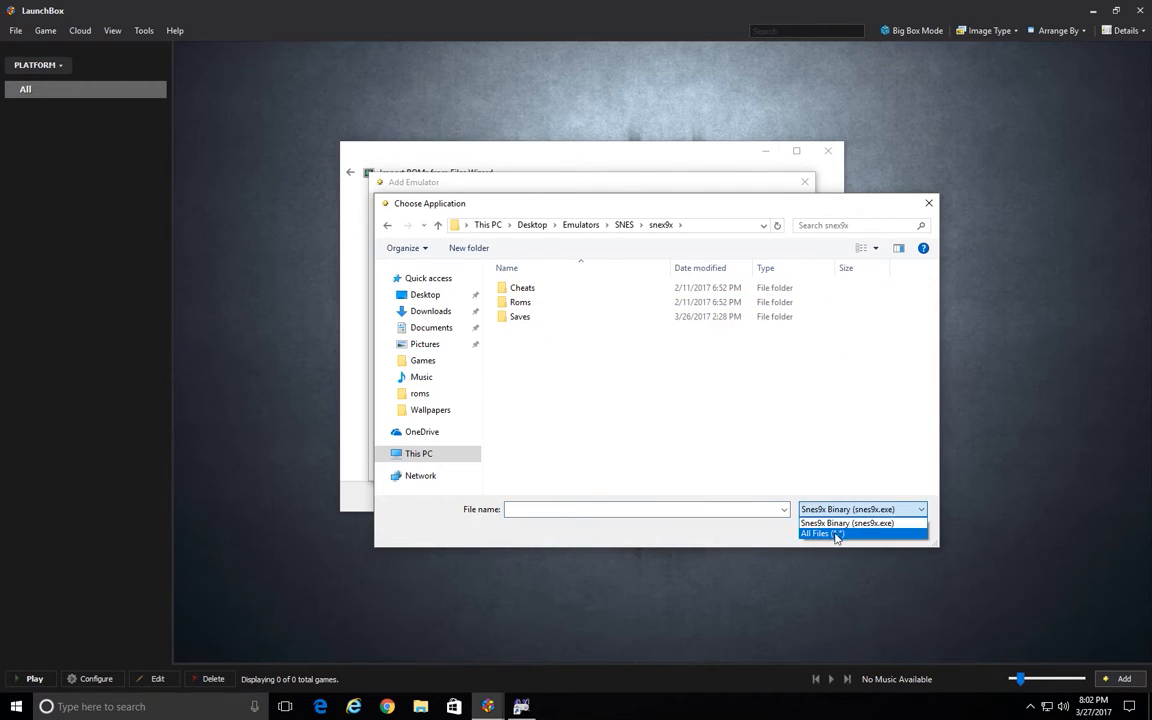
left_click(836, 533)
left_click(548, 404)
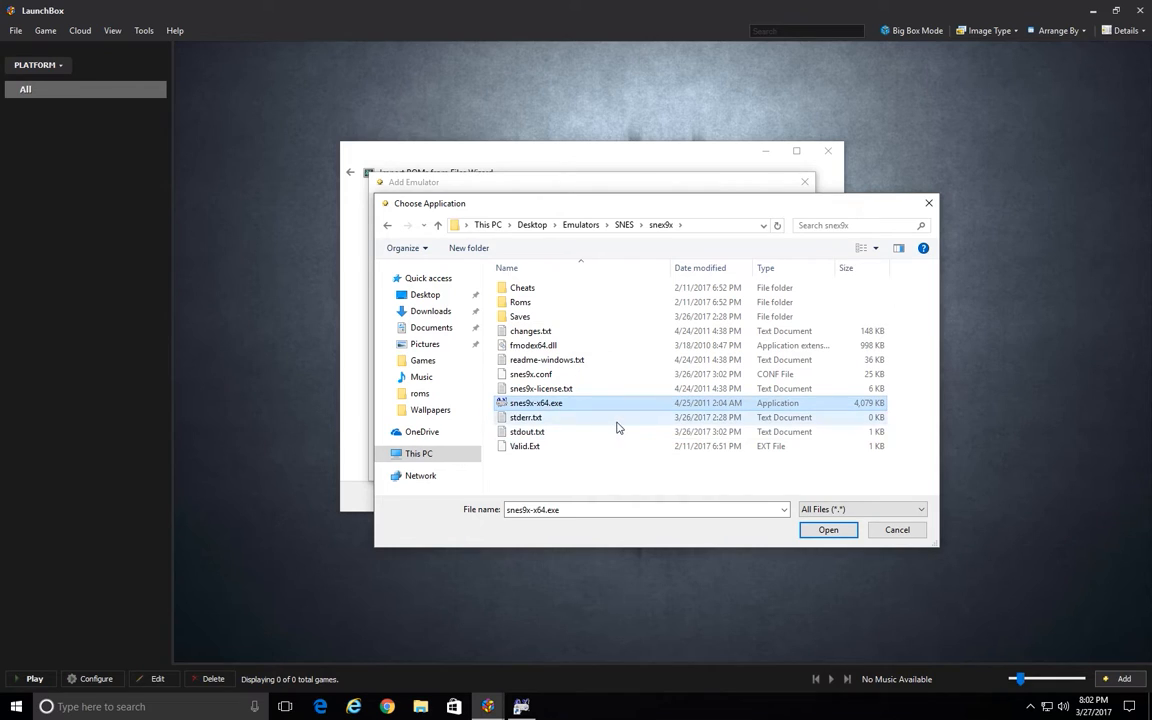
left_click(828, 530)
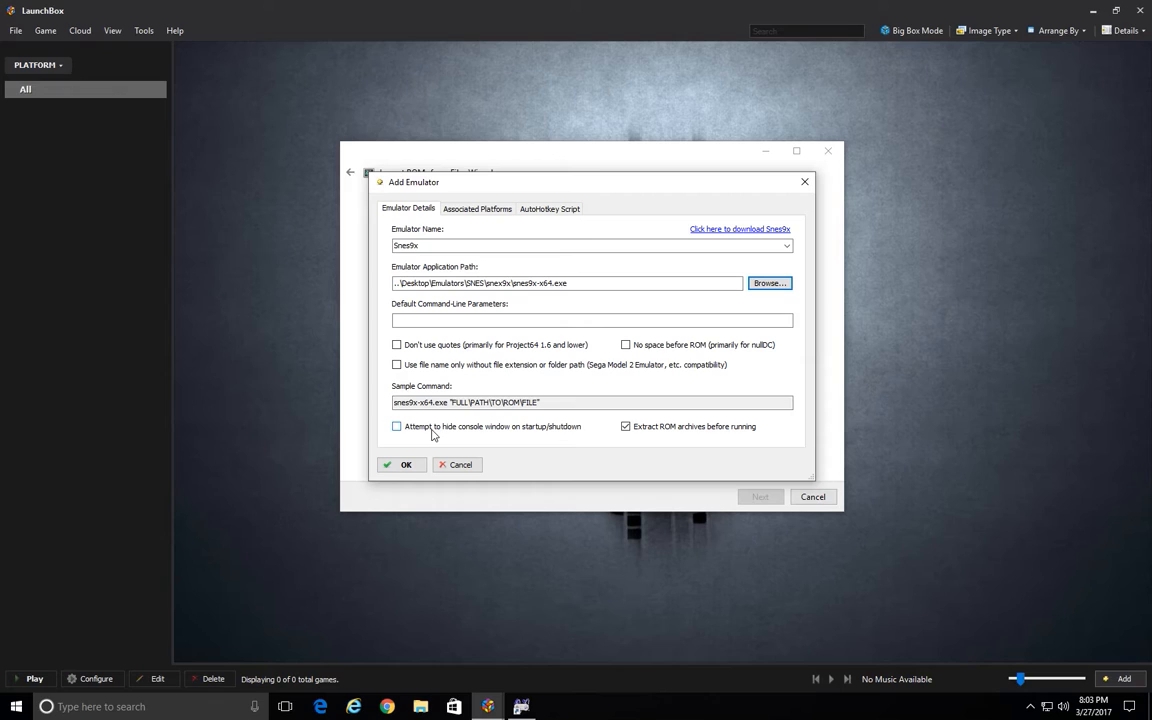
left_click(405, 463)
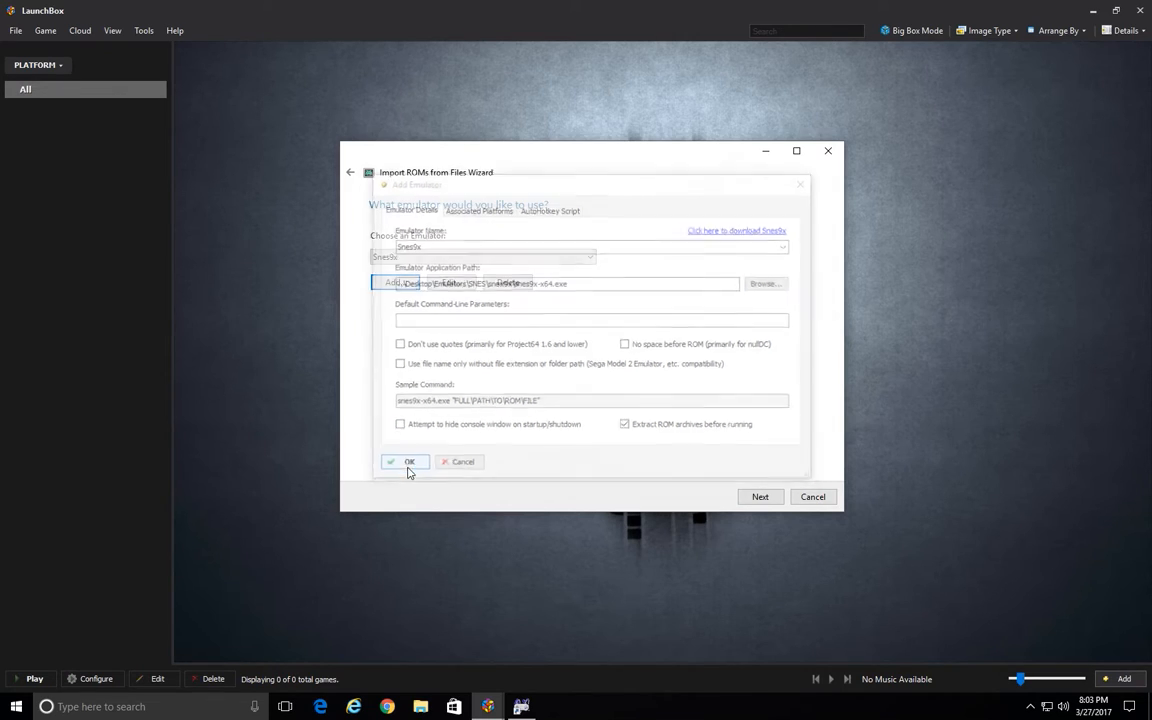
Continue with Snes9x, use the ROM files in their current location and accept the LaunchBox Games Database metadata search
left_click(763, 499)
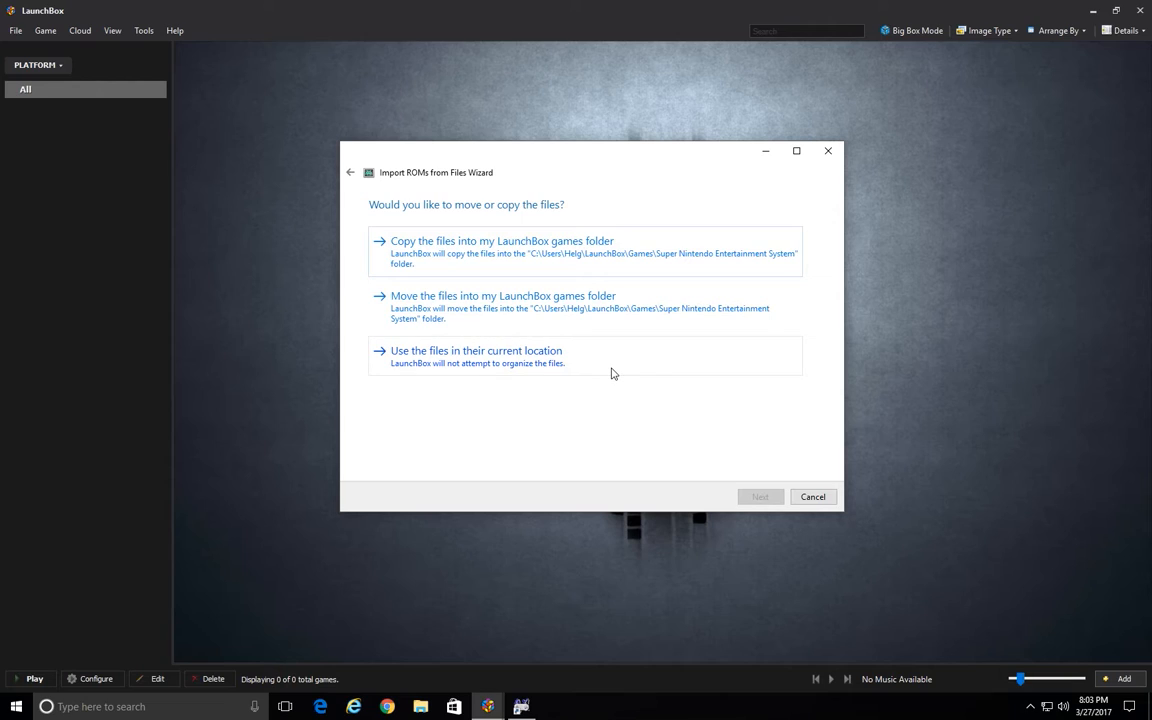
left_click(517, 364)
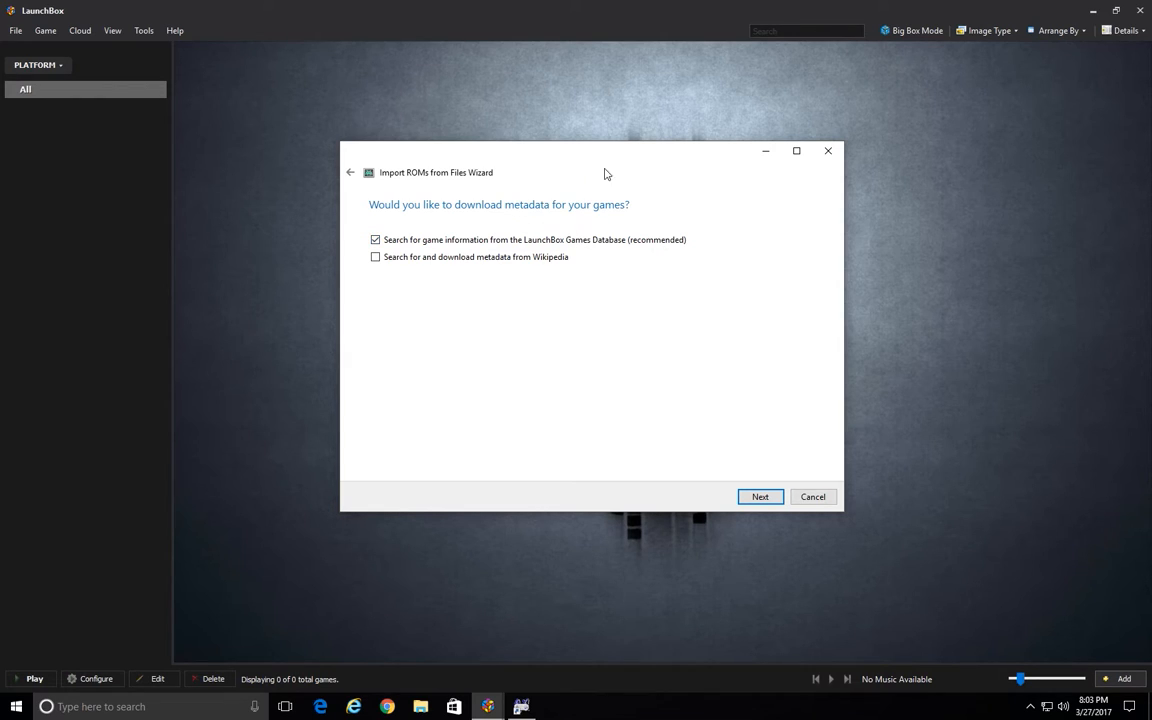
left_click(760, 498)
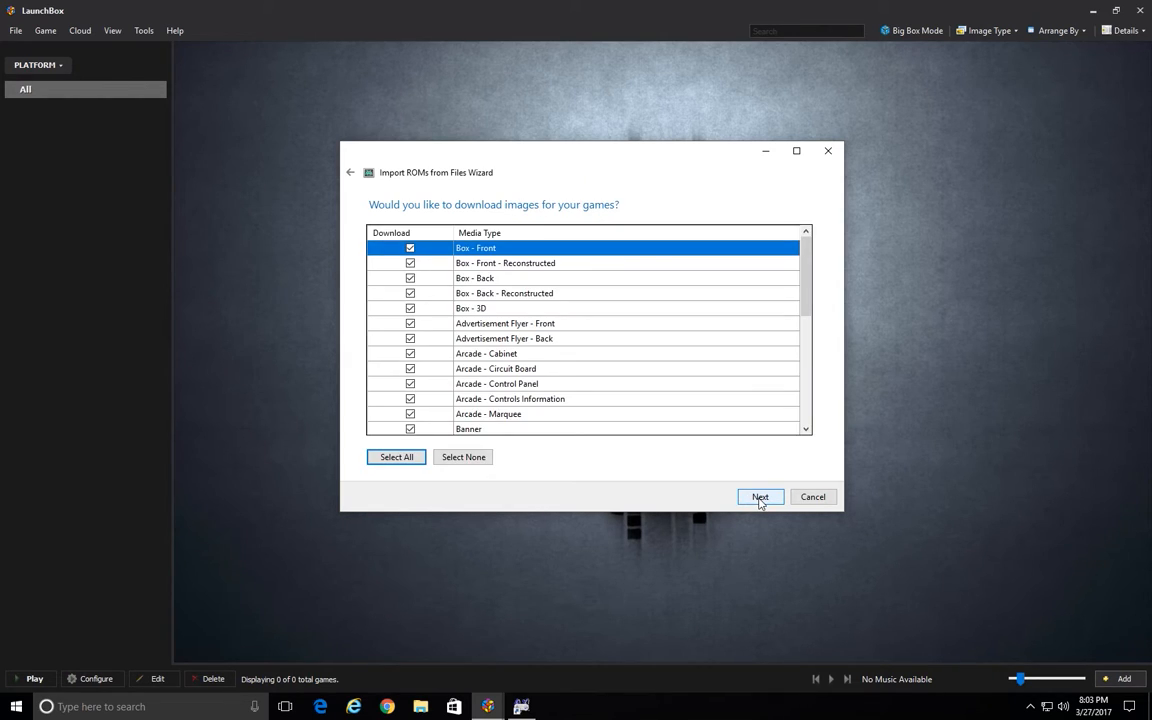
Keep all image types selected for download, skip the EmuMovies setup and accept the default custom import options
left_click_drag(807, 278, 814, 399)
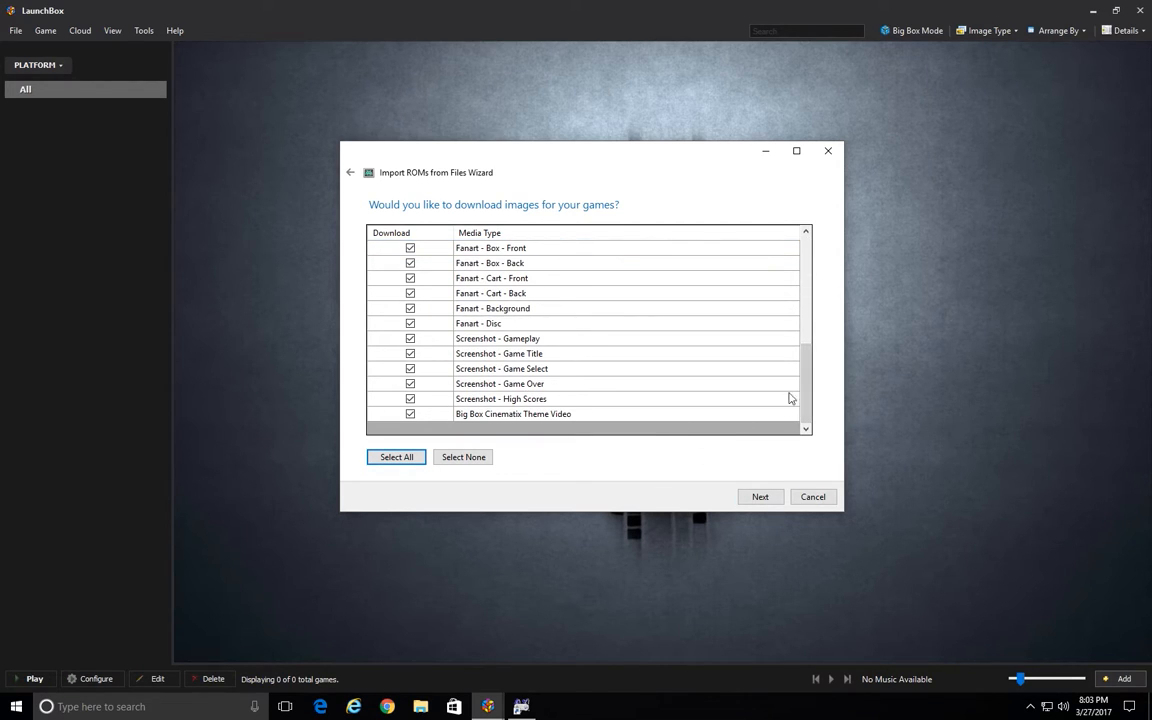
left_click_drag(810, 384, 811, 258)
left_click(766, 502)
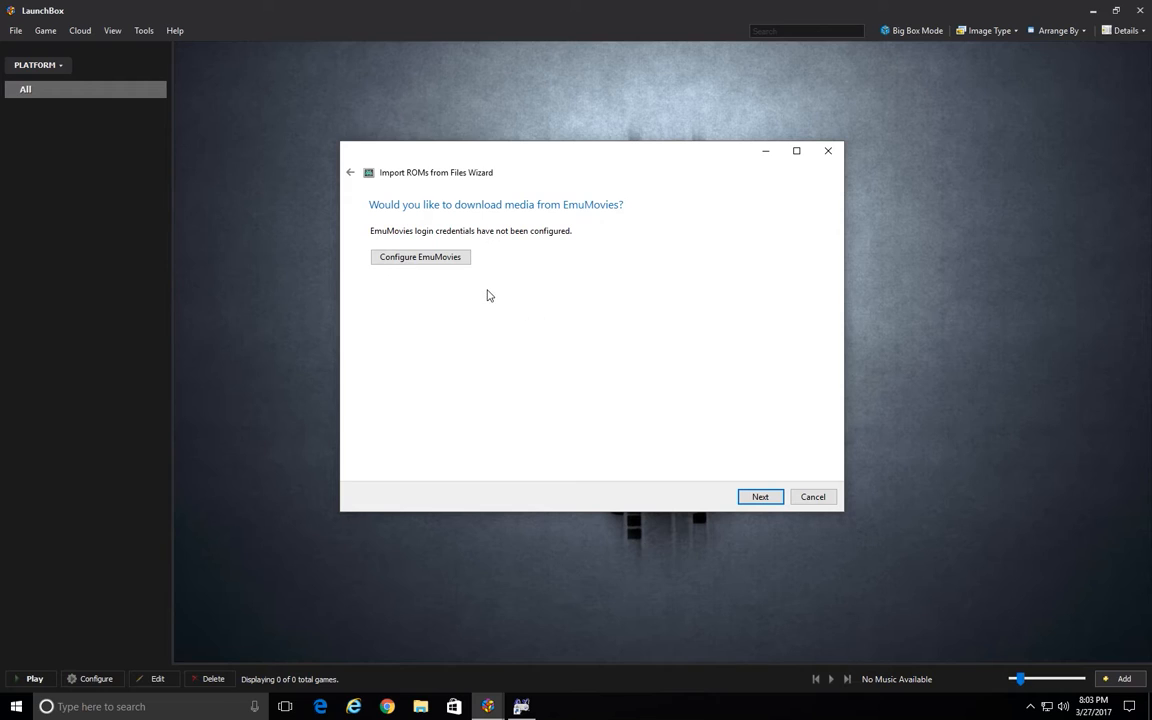
left_click(755, 494)
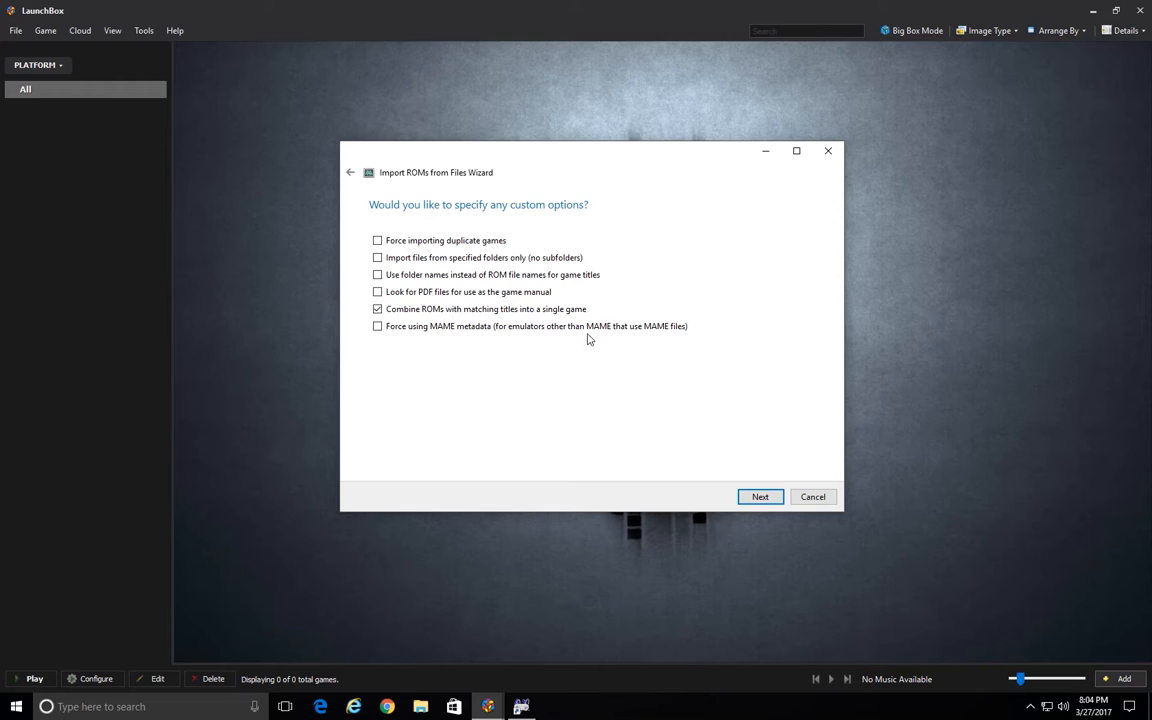
left_click(760, 497)
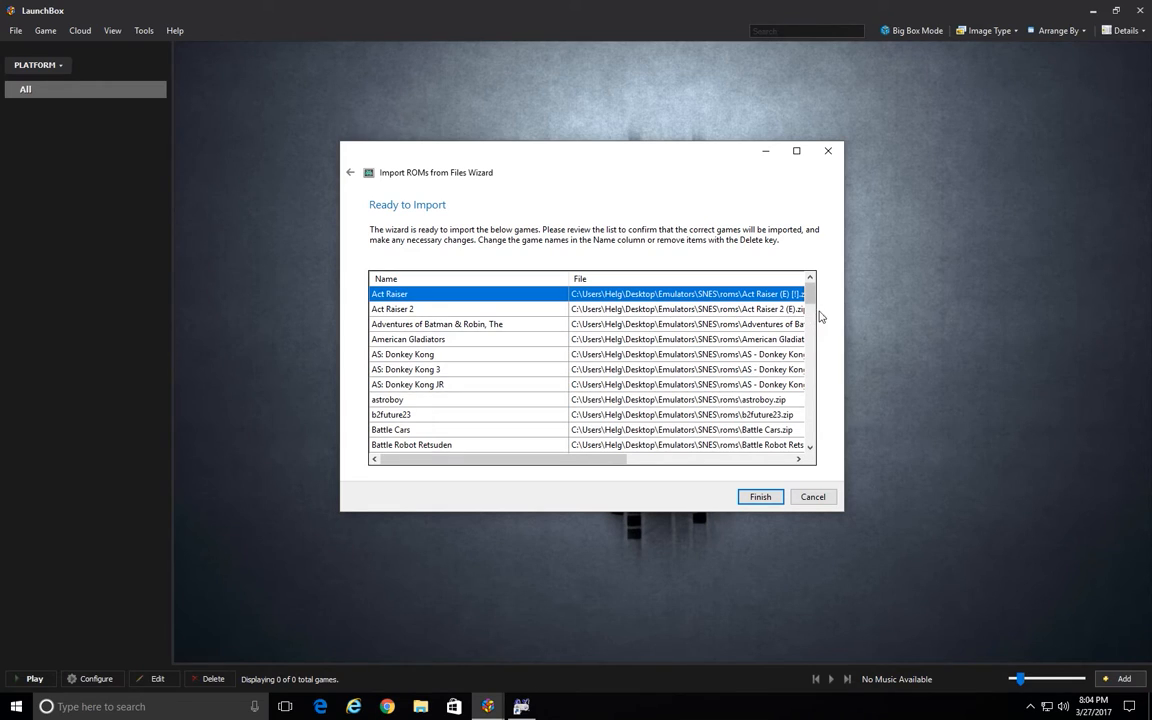
Review the list of games ready to import, finish the import and dismiss the completion message
left_click_drag(814, 304, 810, 450)
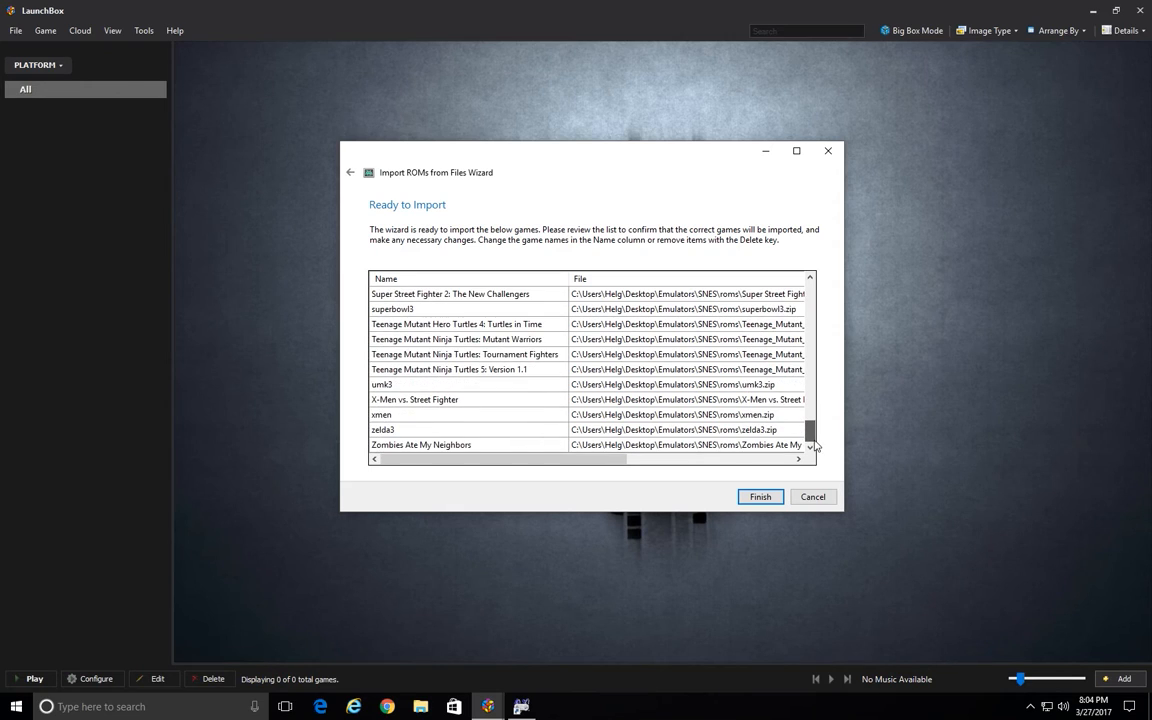
left_click(760, 497)
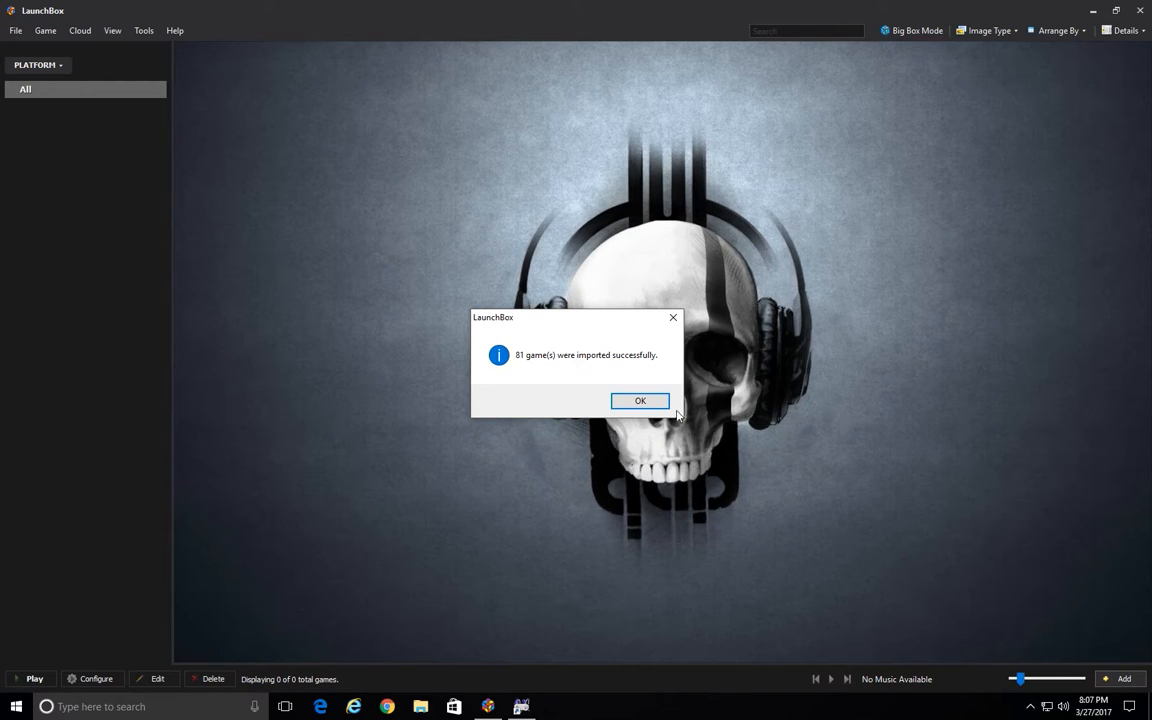
left_click(645, 402)
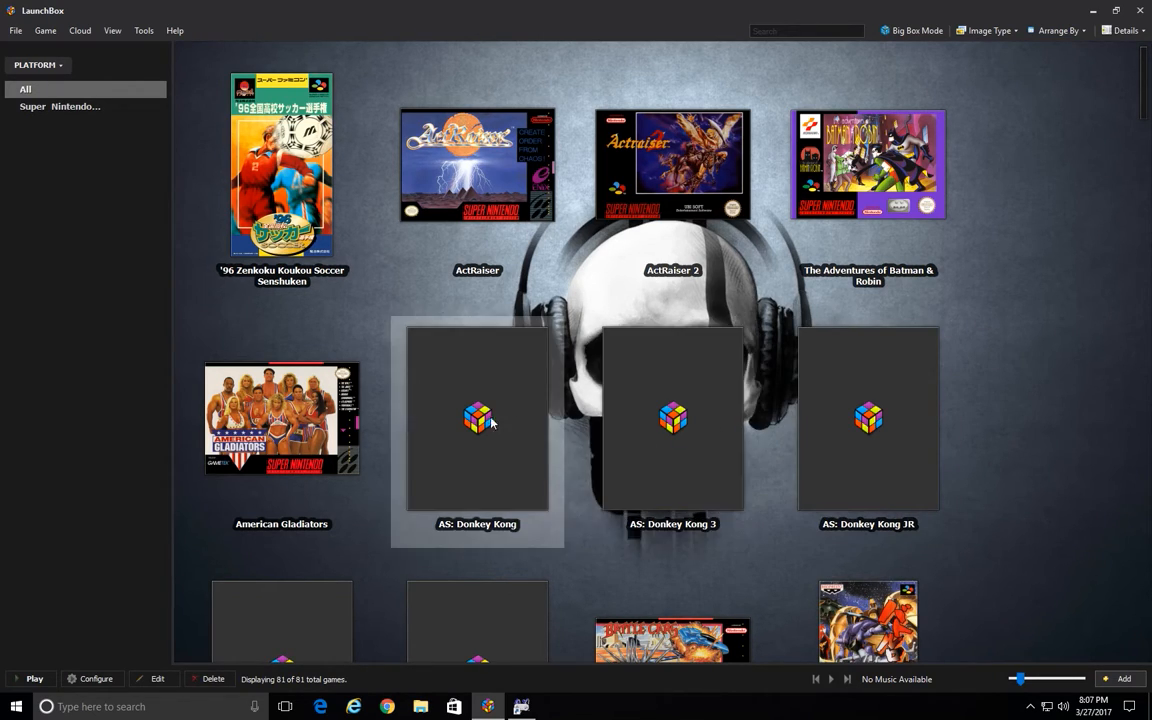
Look through the first rows of imported games and their cover art, then return to the start of the library
scroll(483, 422, "down", 2)
scroll(546, 340, "down", 1)
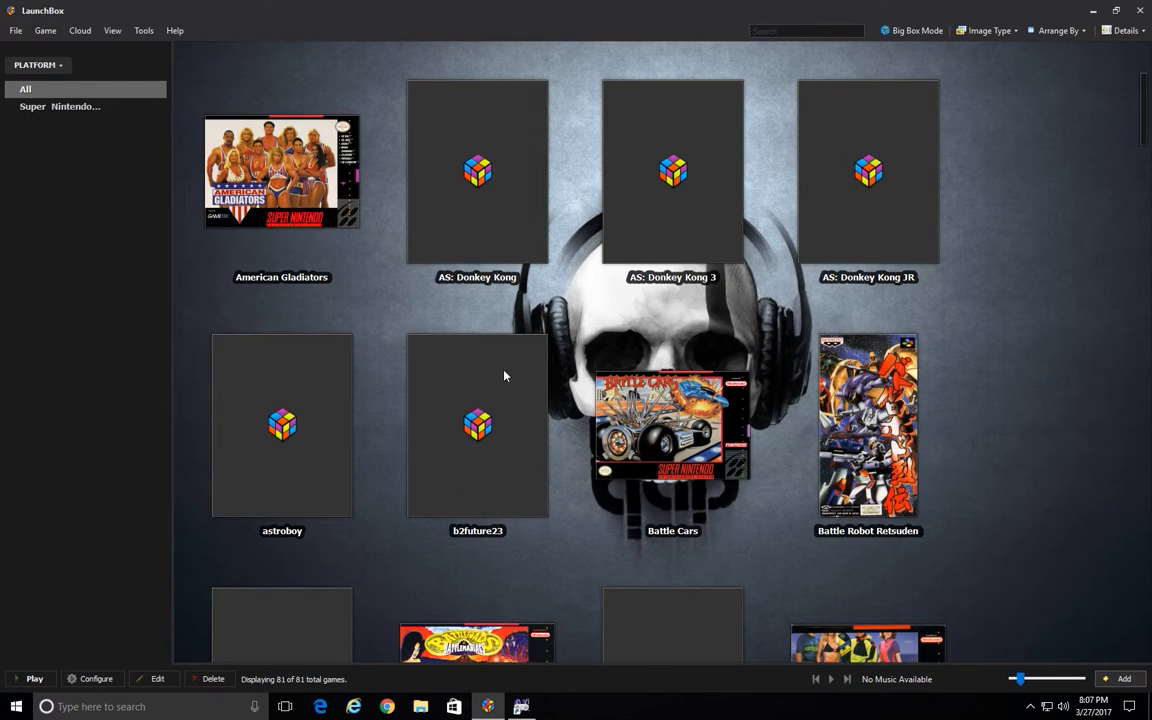
scroll(504, 376, "down", 2)
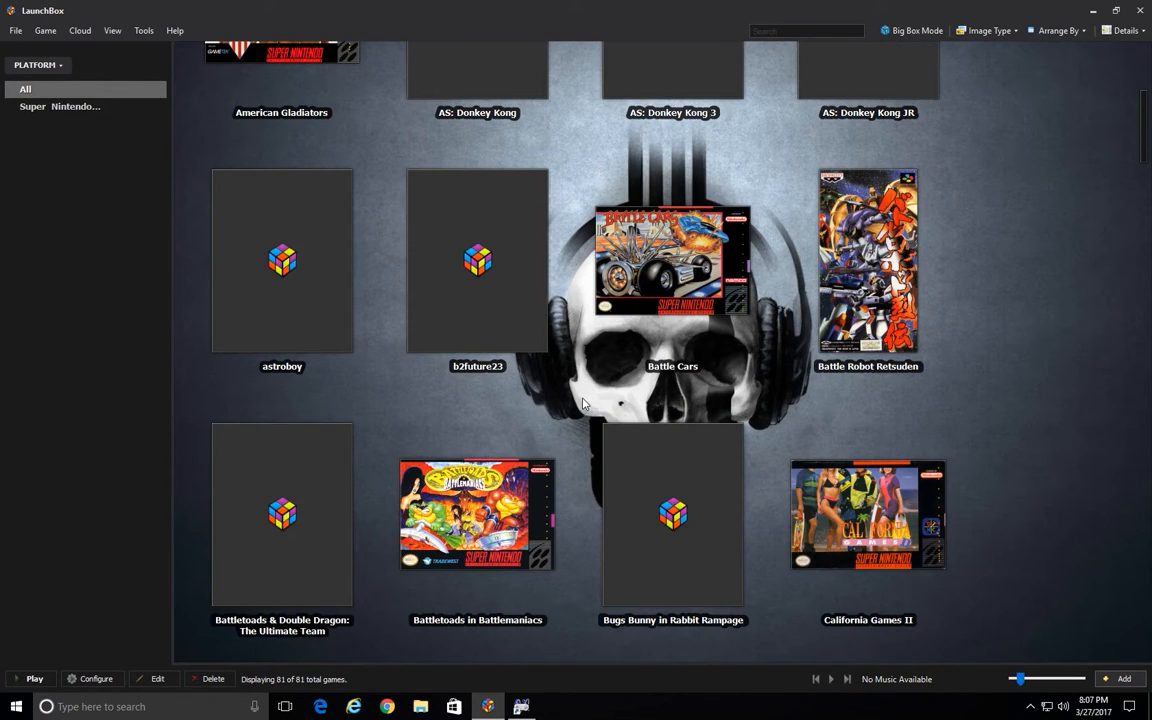
scroll(583, 403, "up", 2)
scroll(892, 342, "up", 3)
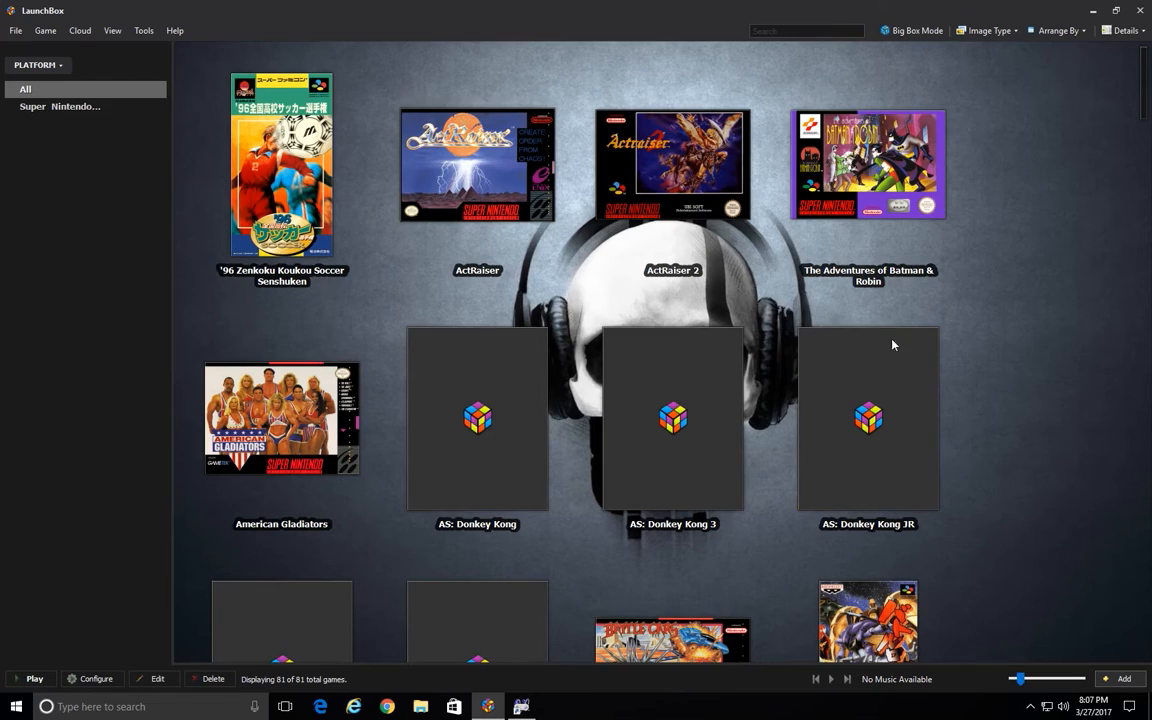
right_click(865, 376)
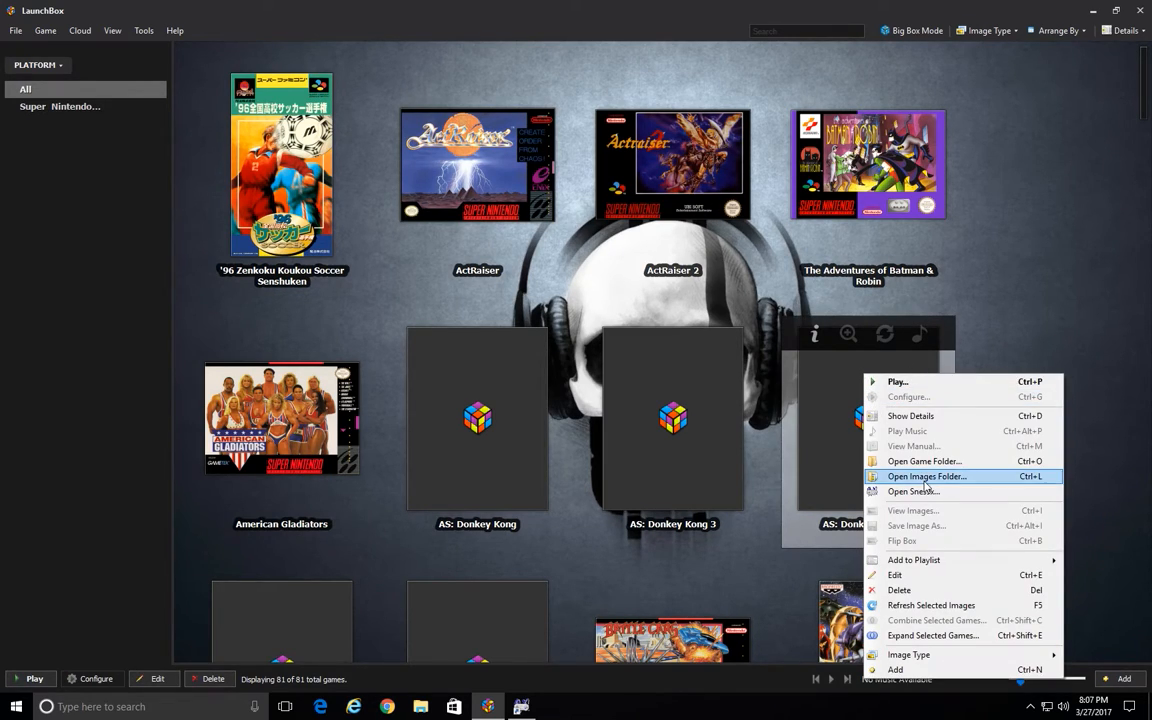
left_click(897, 590)
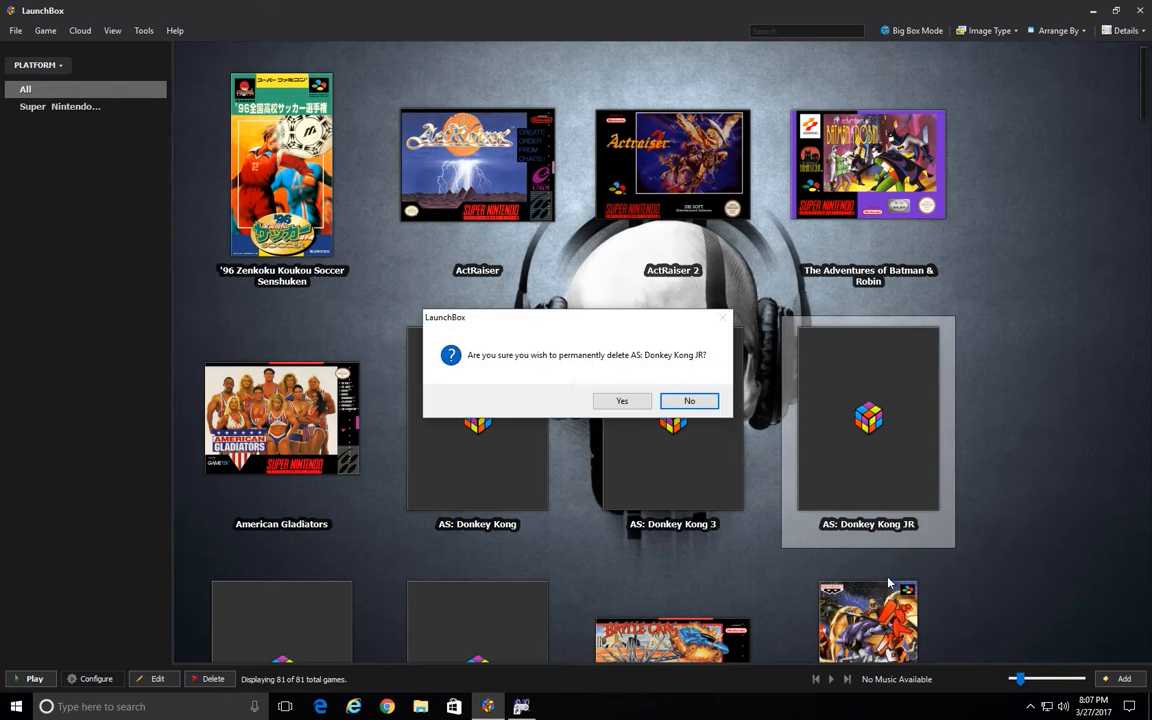
left_click(674, 405)
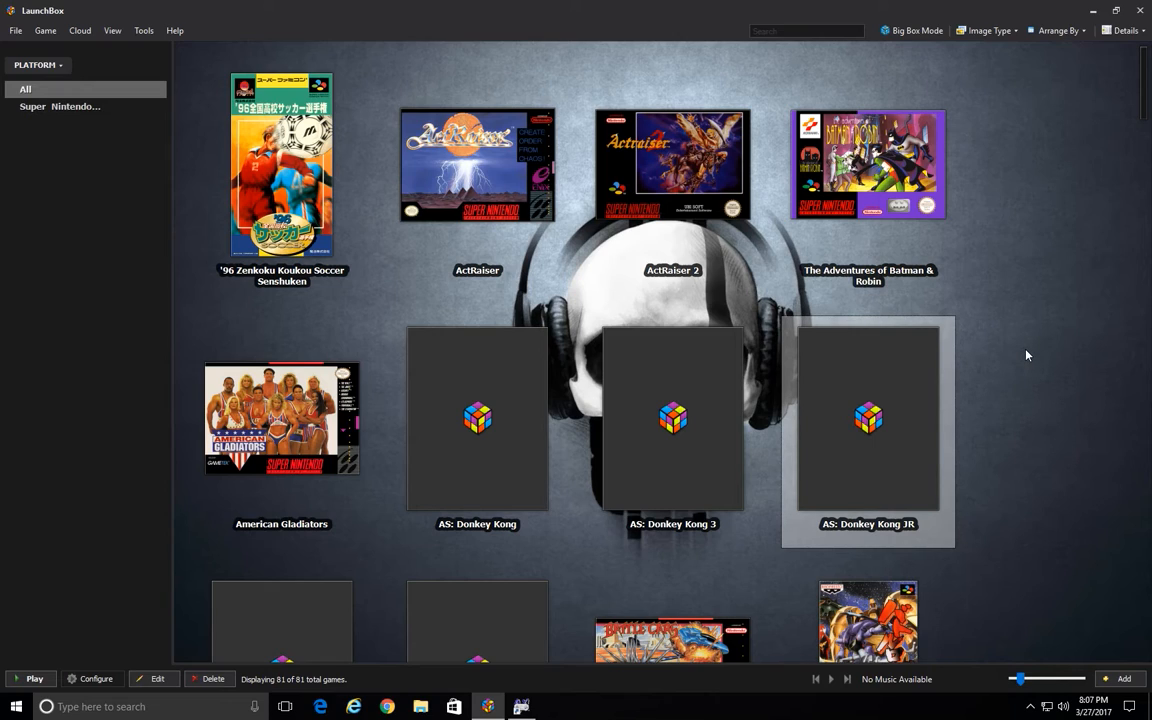
Examine more of the imported library to see which games have box art and which lack it
scroll(1028, 353, "down", 1)
scroll(1028, 353, "up", 1)
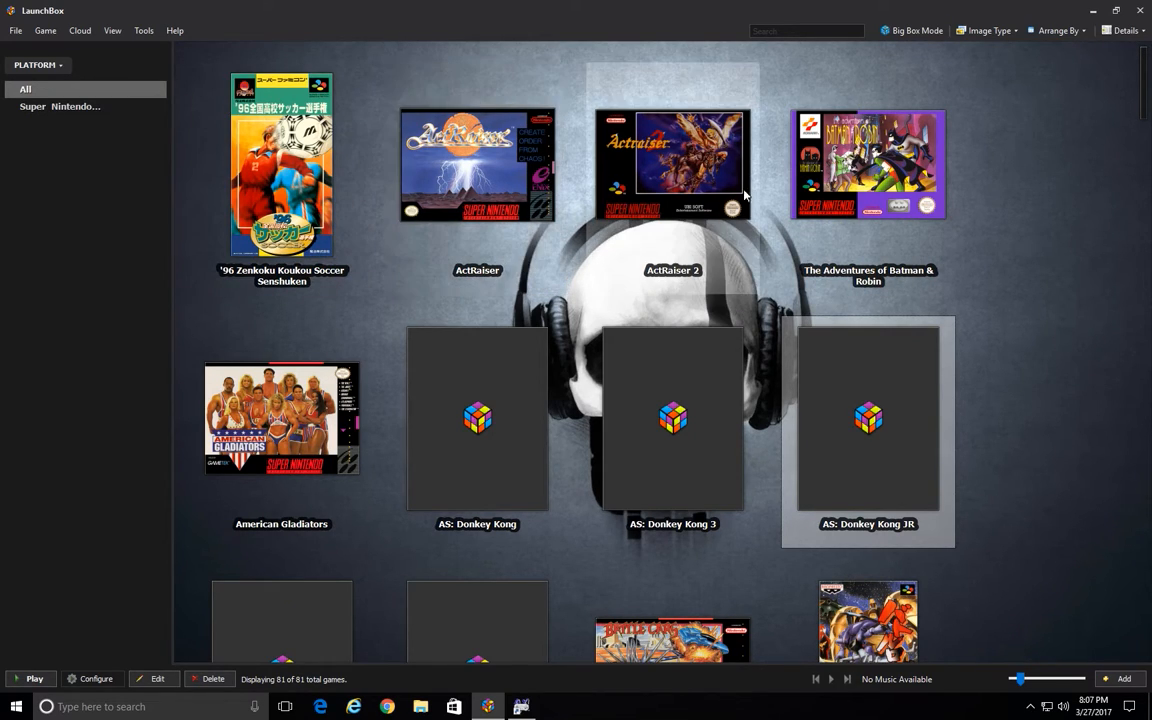
scroll(303, 399, "down", 2)
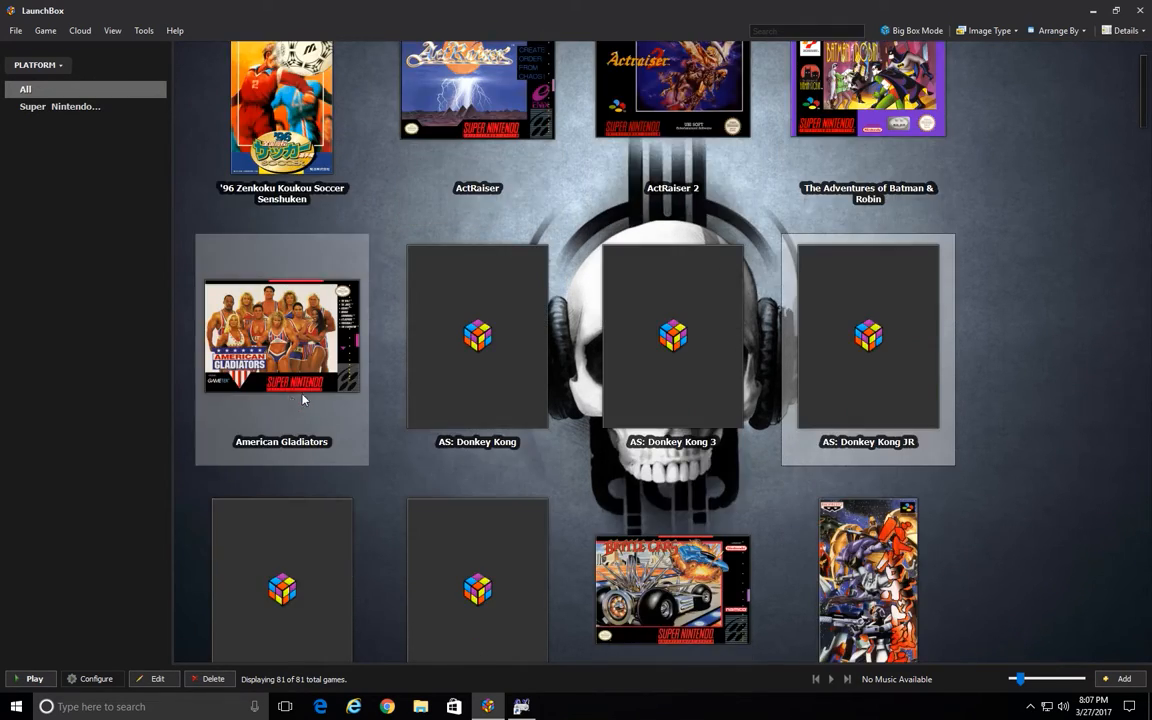
scroll(319, 395, "down", 1)
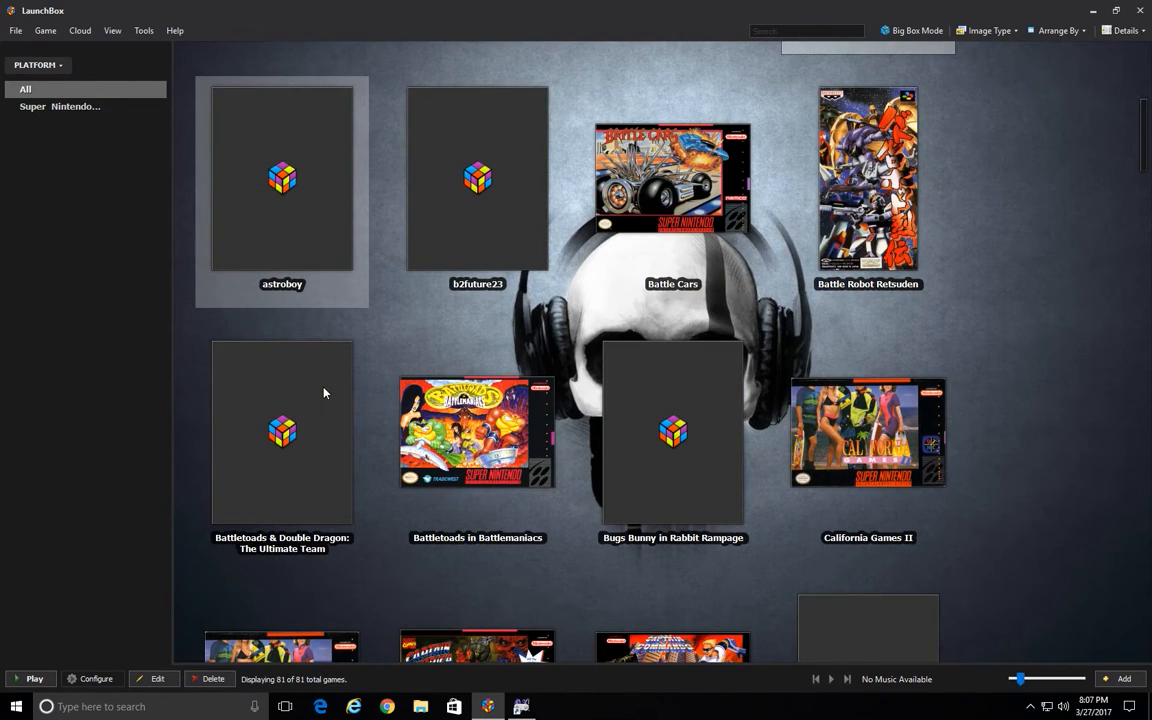
scroll(323, 393, "down", 1)
scroll(323, 393, "down", 1)
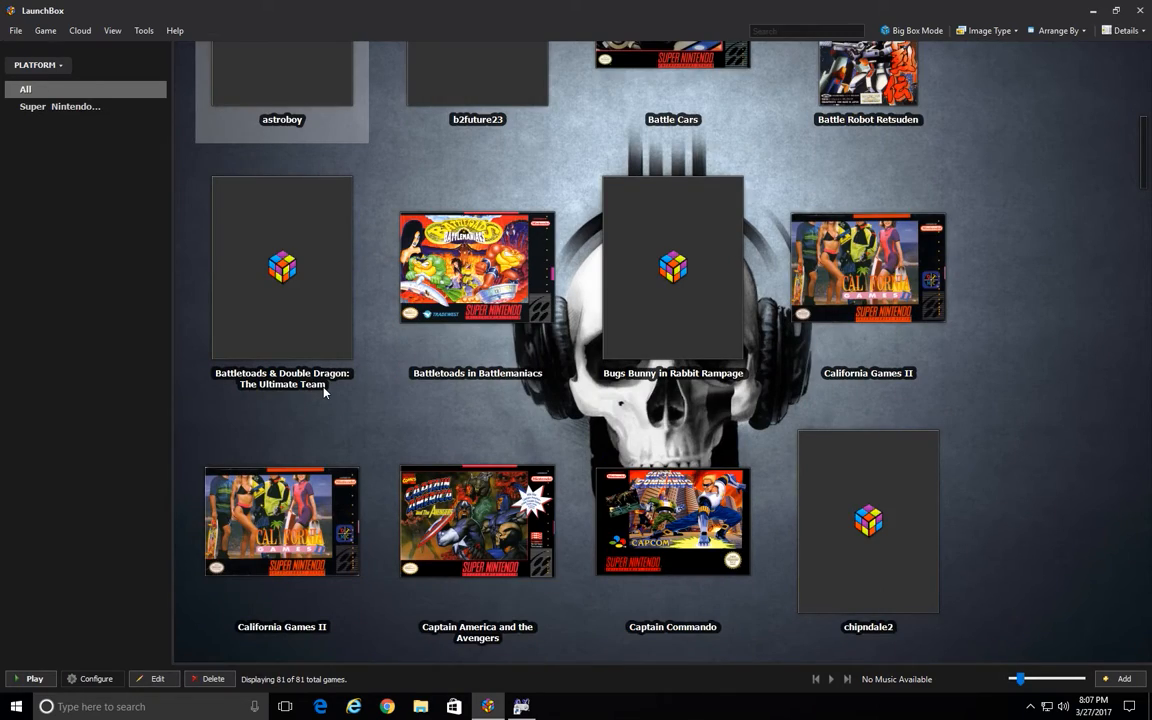
Look through the rest of the imported library down to its last game, checking which titles have box art
scroll(323, 393, "down", 10)
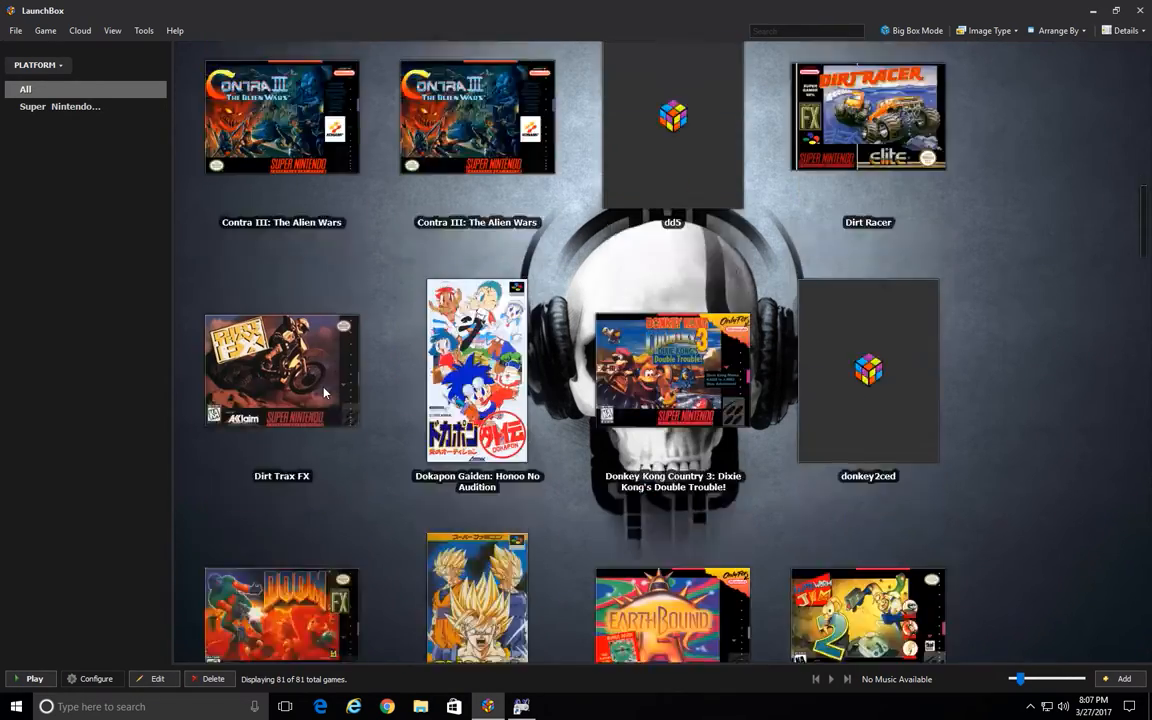
scroll(323, 393, "down", 3)
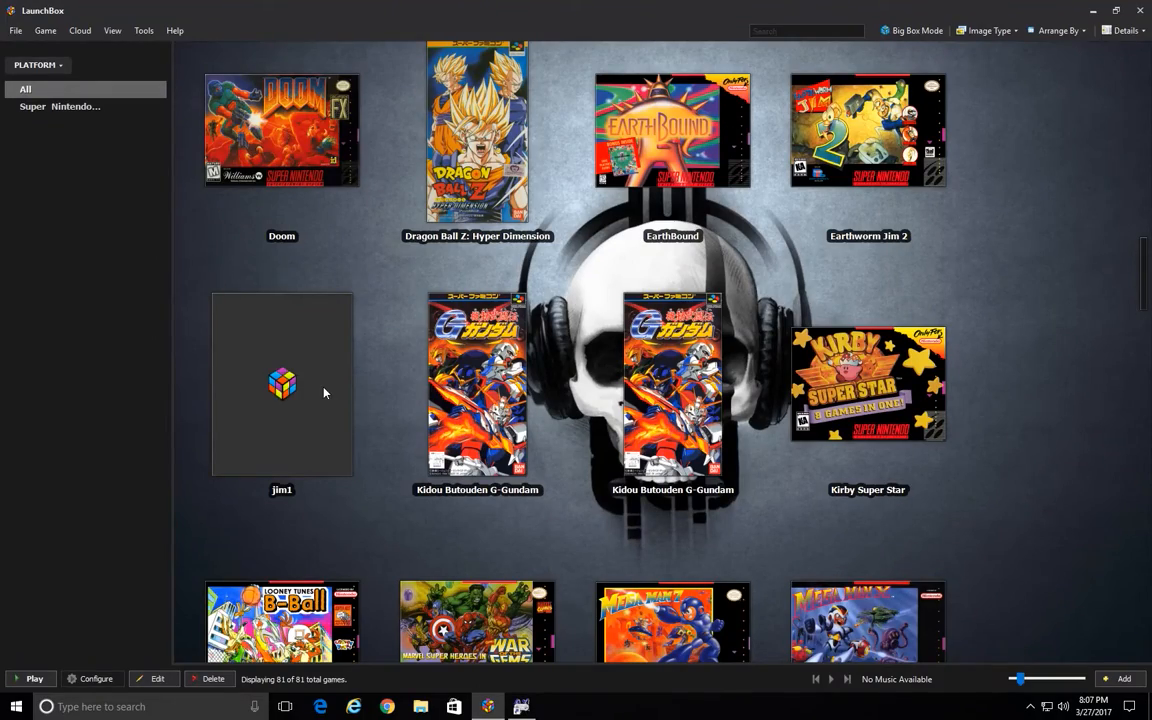
scroll(323, 393, "down", 9)
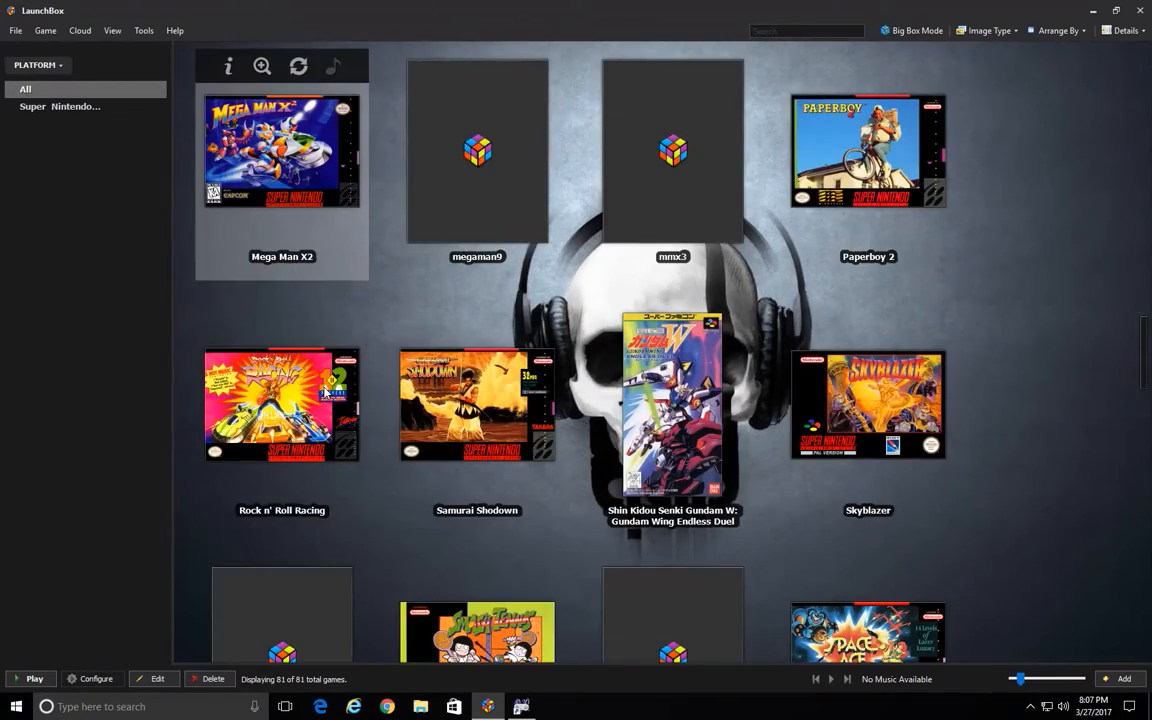
scroll(323, 393, "down", 6)
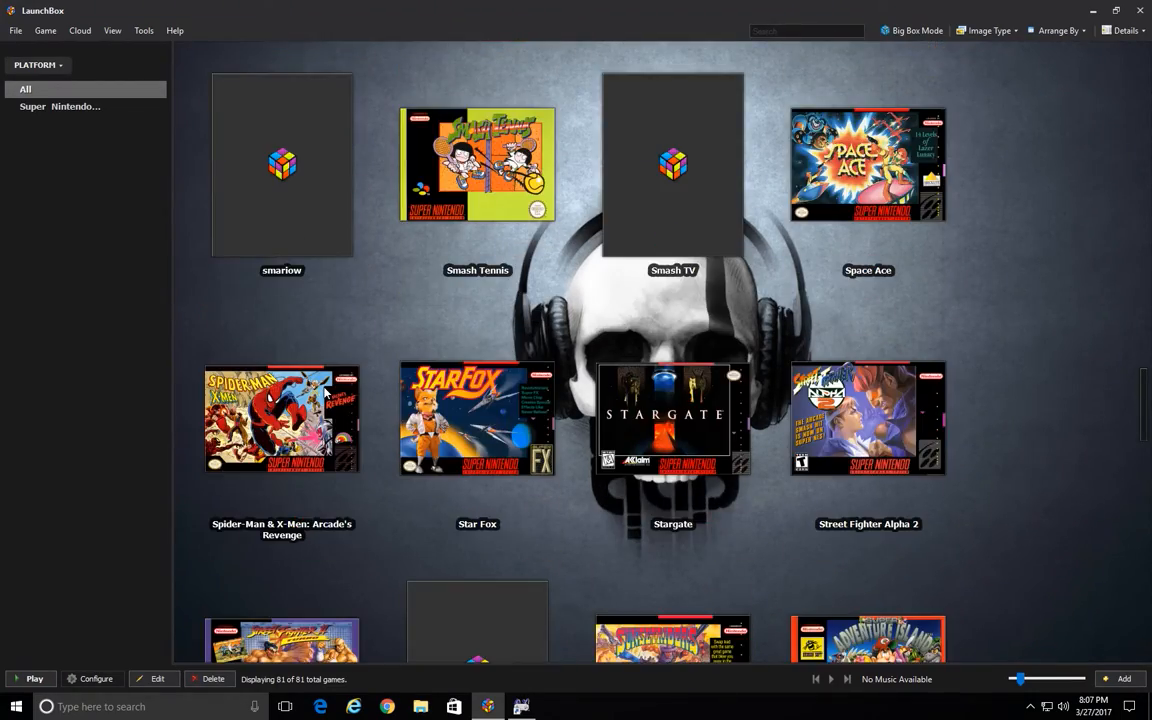
scroll(324, 392, "down", 8)
scroll(324, 392, "down", 4)
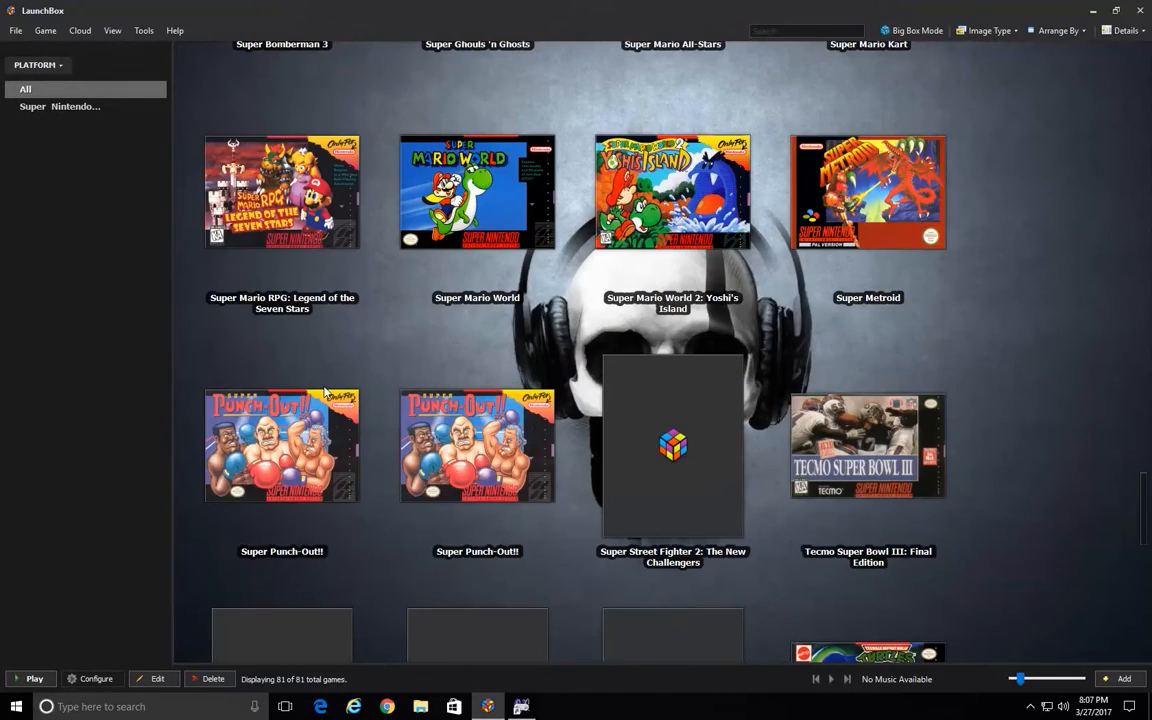
scroll(324, 392, "down", 4)
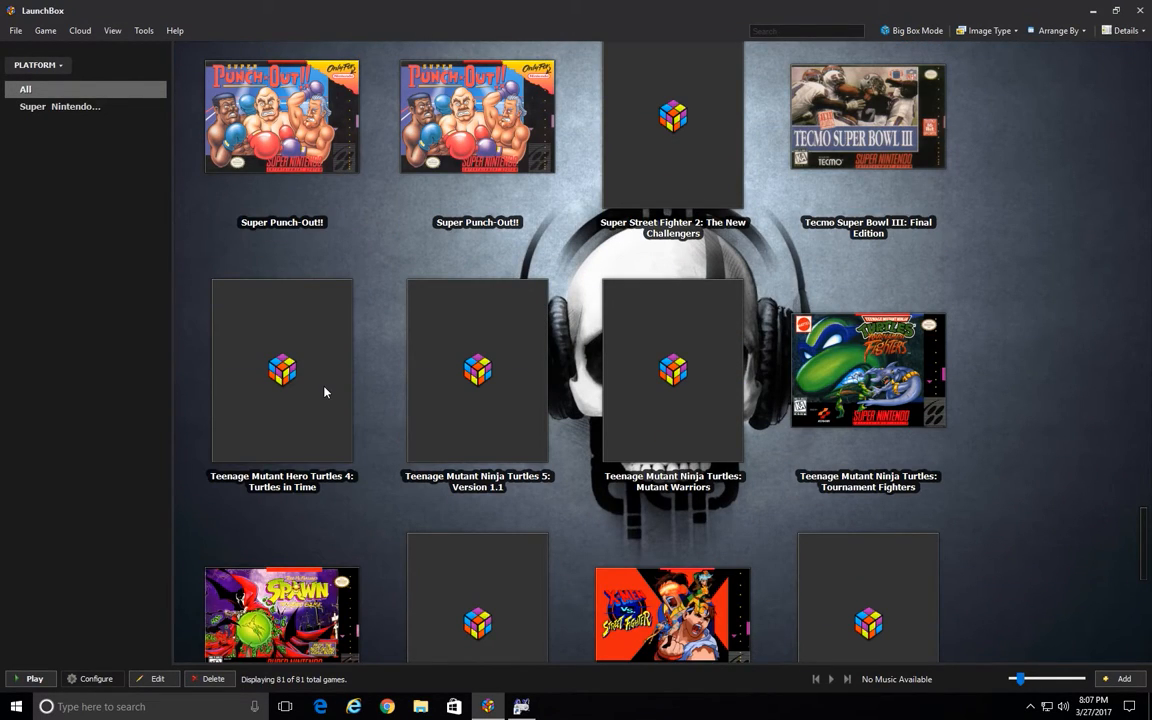
scroll(362, 256, "down", 6)
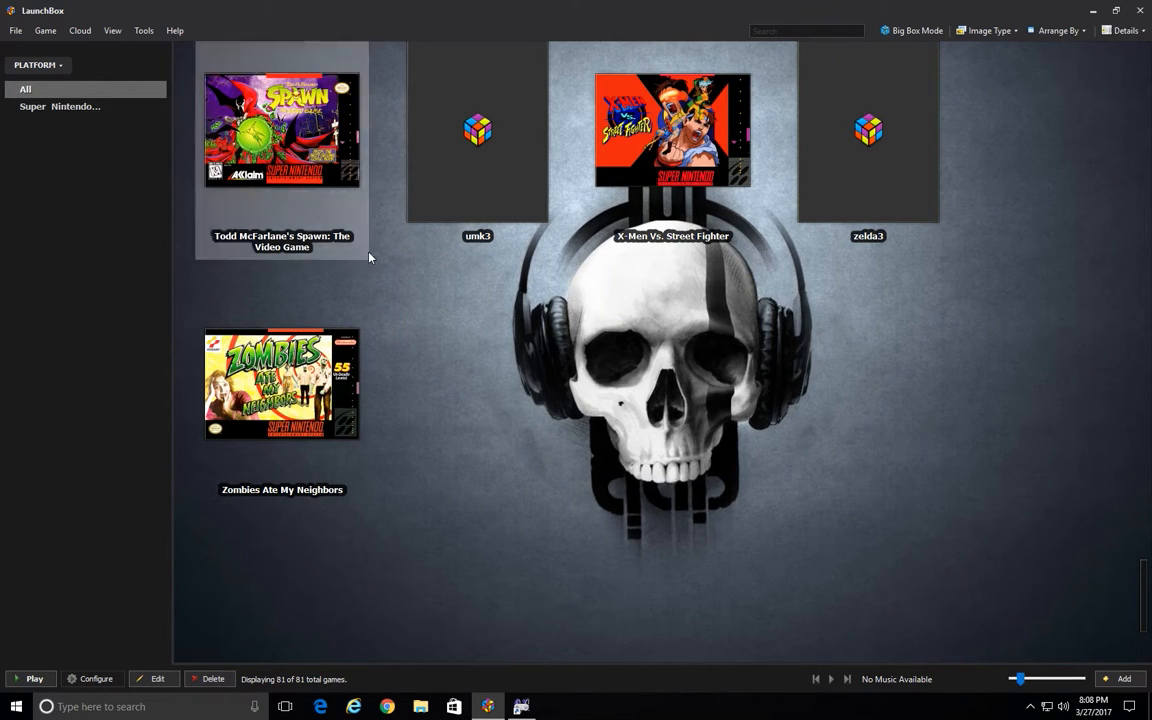
Re-examine the last few rows of games, including the Super Mario and Teenage Mutant Ninja Turtles titles, for missing box art
scroll(452, 315, "up", 3)
scroll(452, 315, "up", 5)
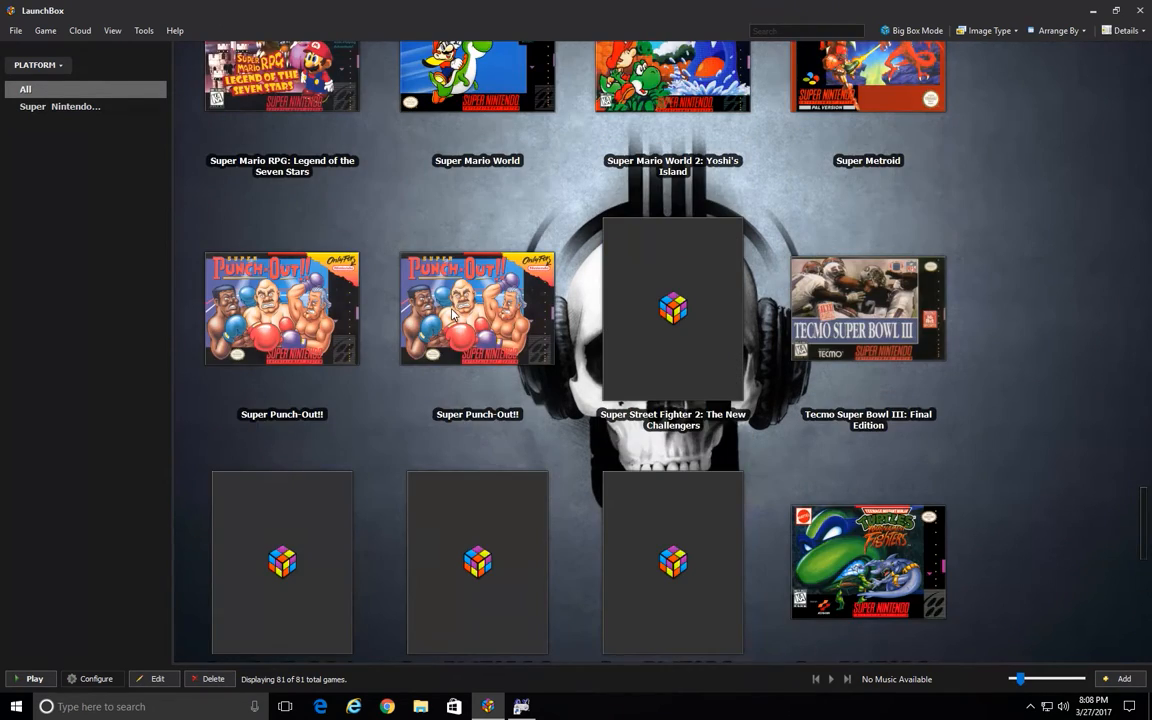
scroll(452, 315, "down", 3)
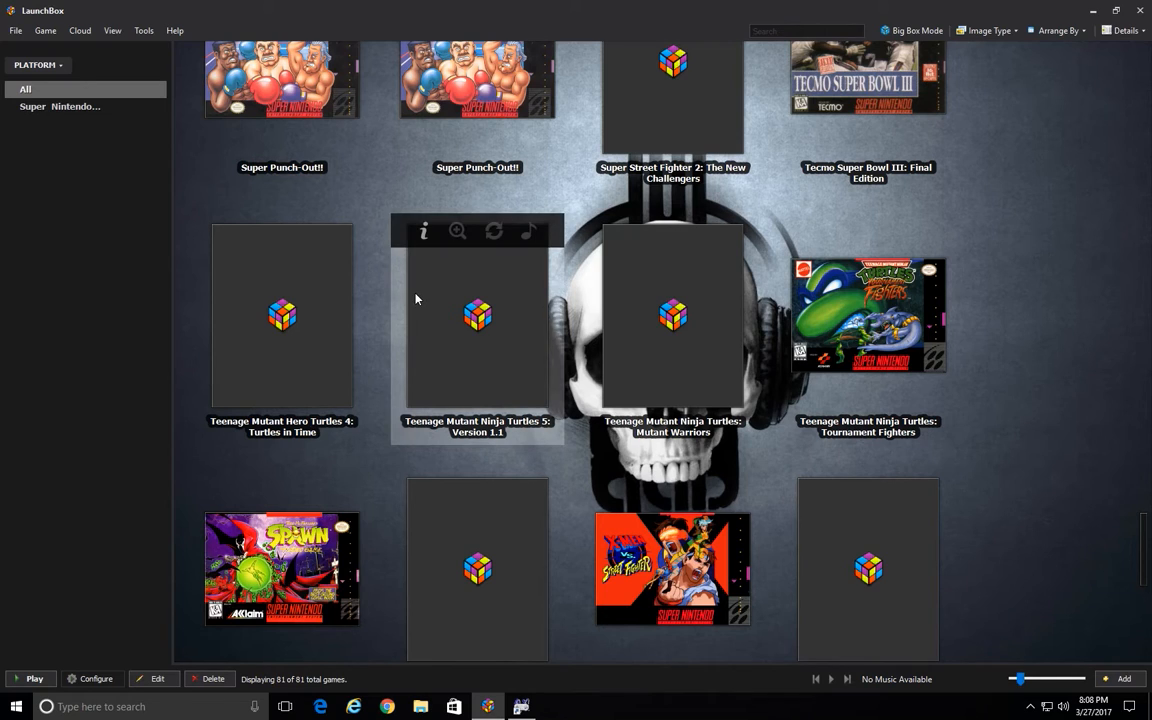
scroll(356, 302, "down", 1)
scroll(431, 256, "up", 1)
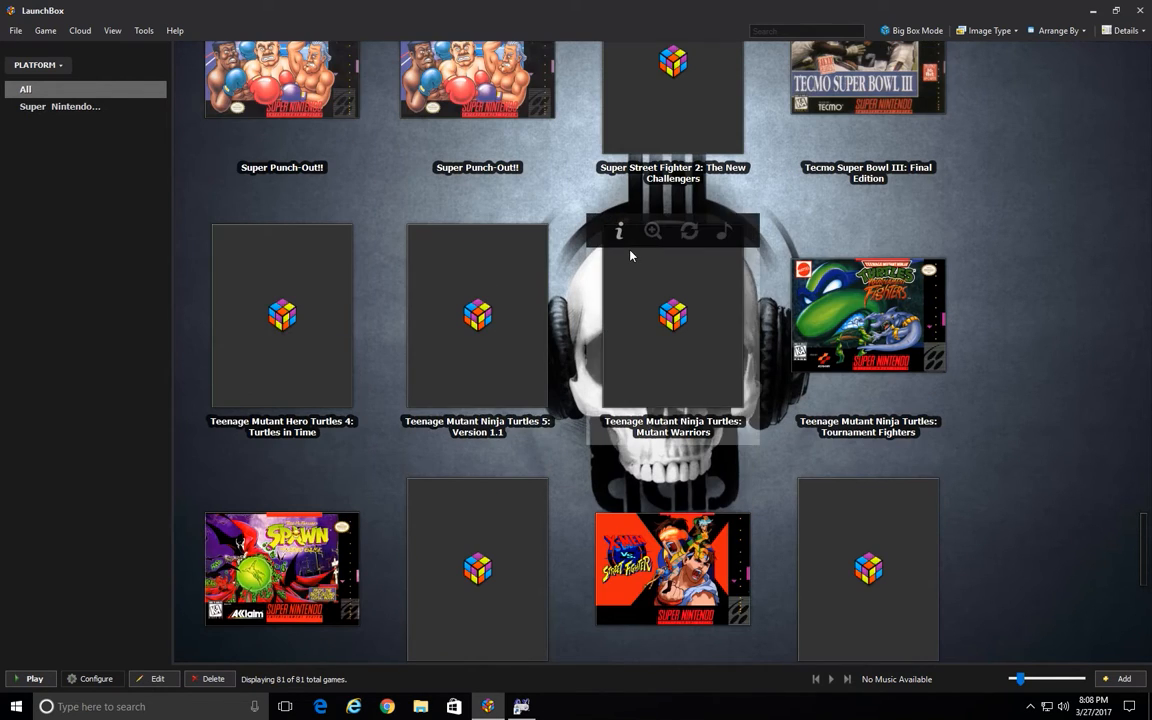
scroll(603, 241, "up", 5)
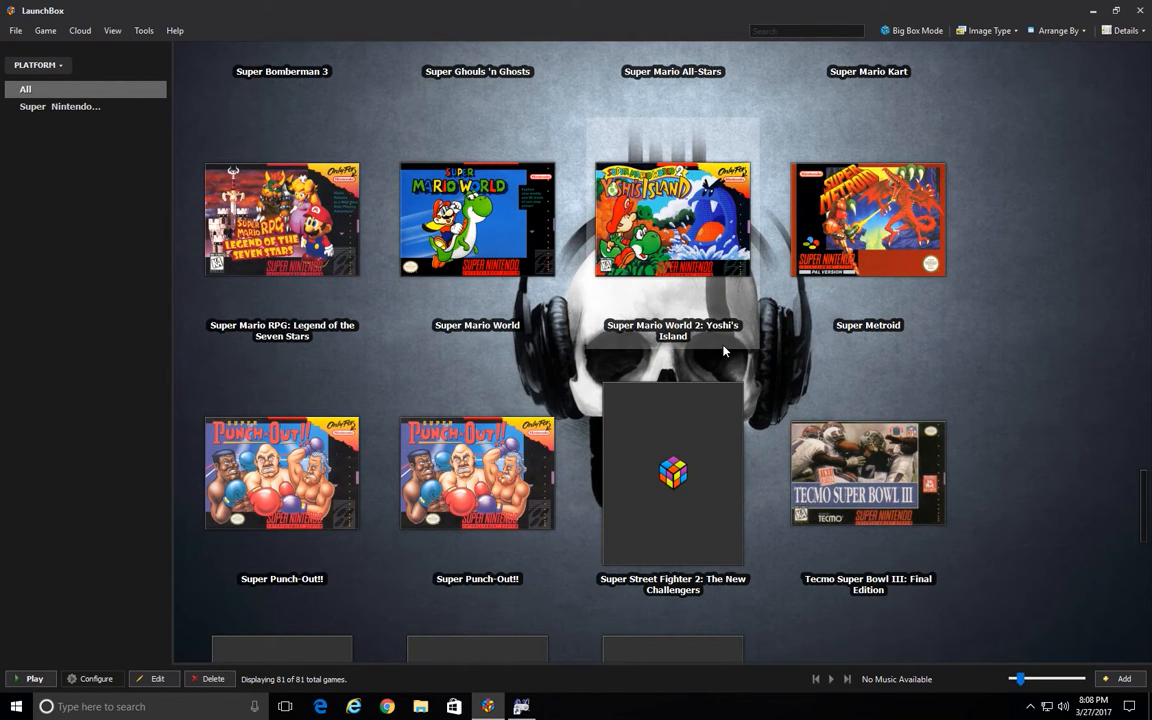
Switch the library's image type to 3D Boxes and look over the Super Mario titles in that style
scroll(634, 392, "down", 2)
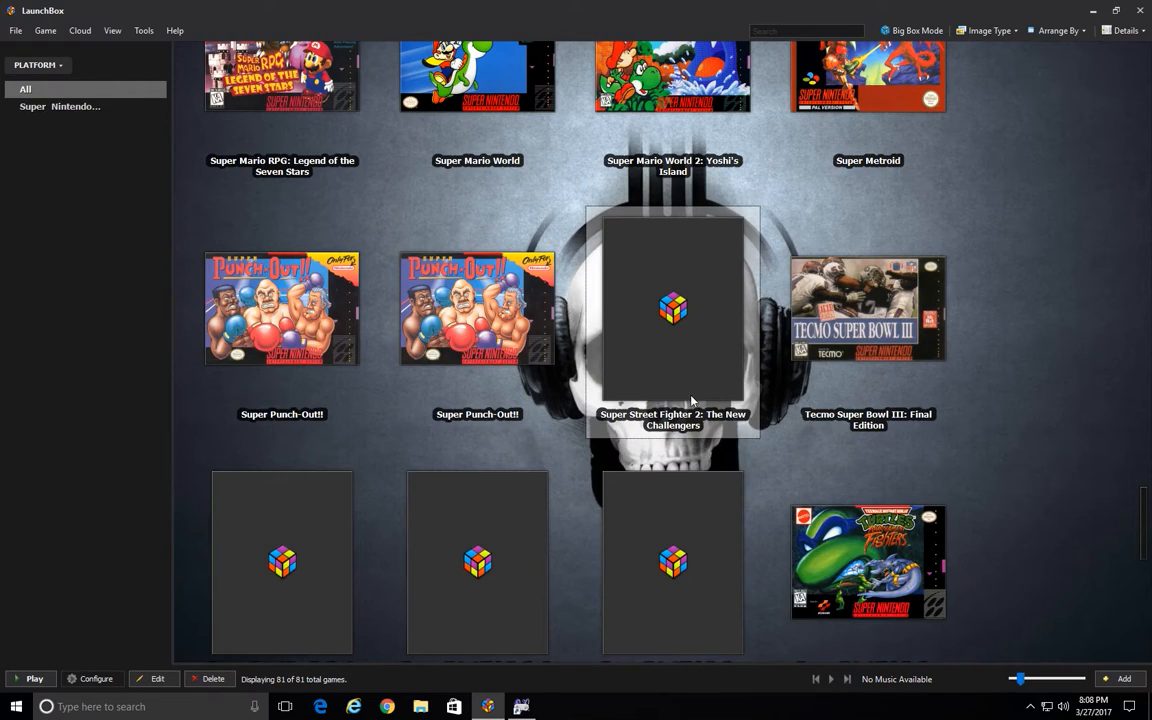
right_click(676, 348)
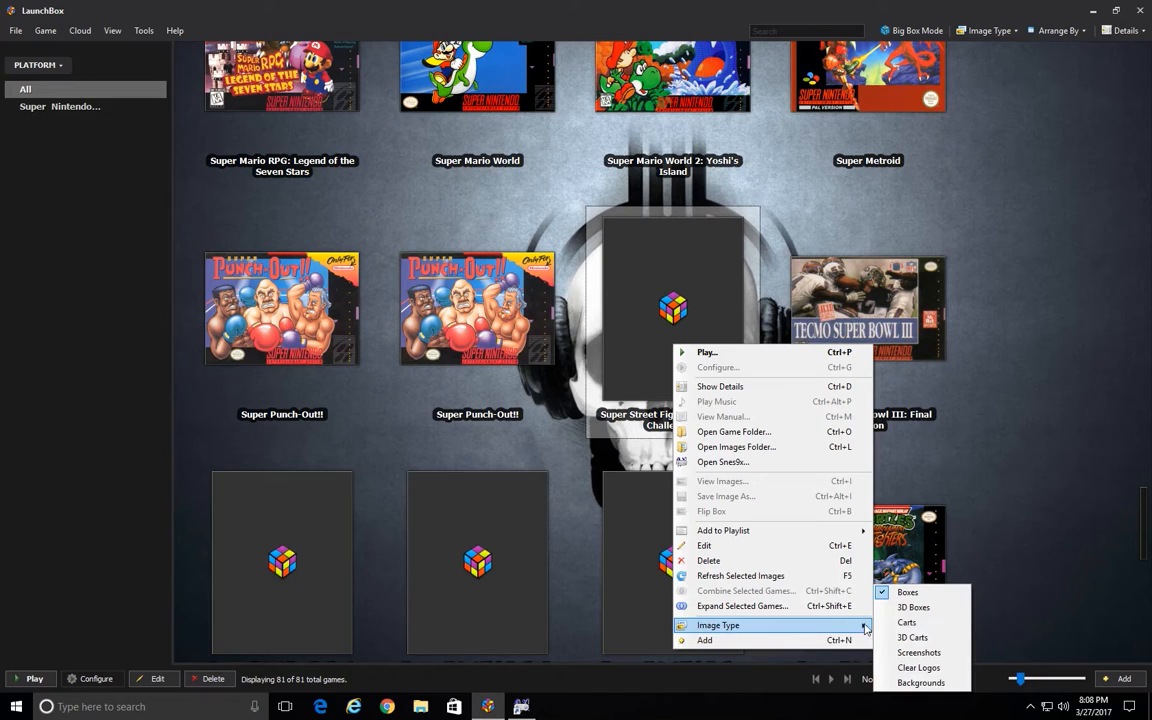
left_click(896, 617)
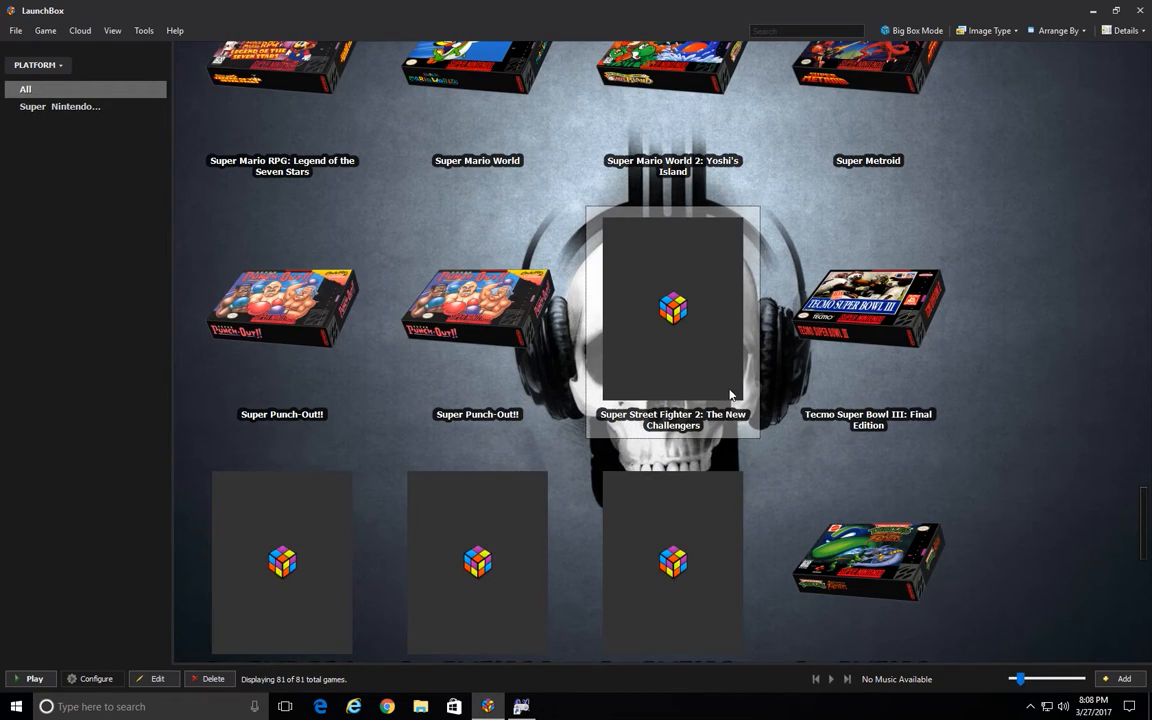
scroll(727, 403, "up", 2)
scroll(727, 403, "down", 2)
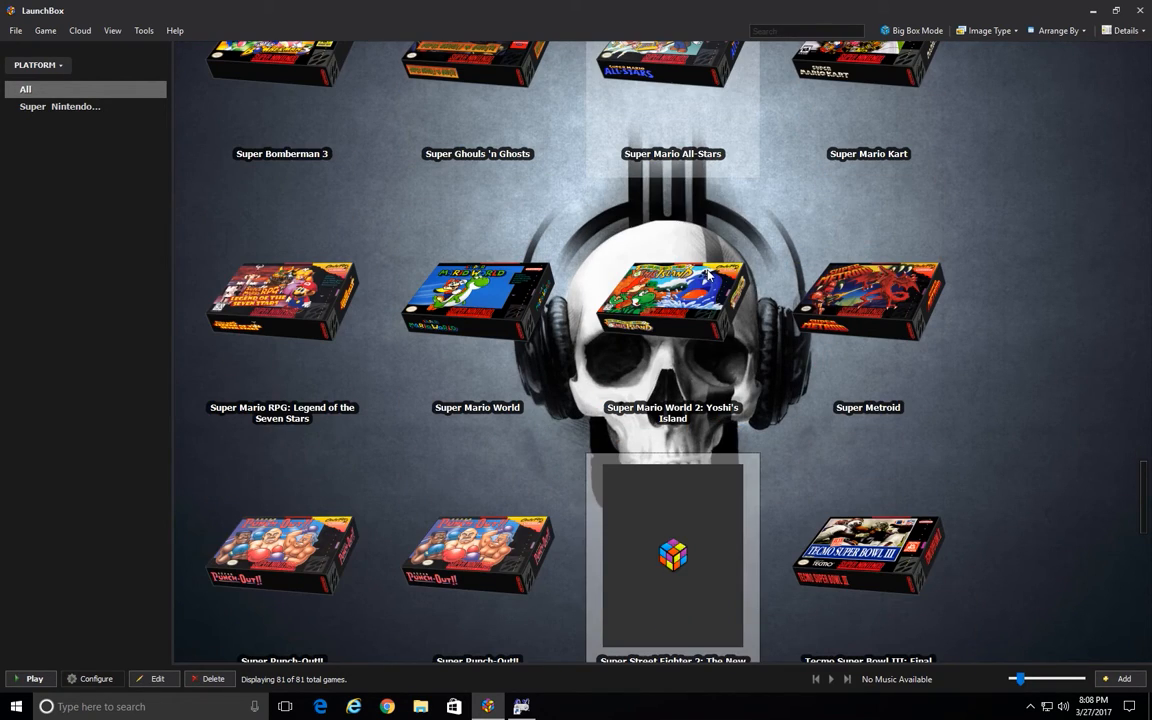
scroll(703, 357, "up", 1)
scroll(703, 357, "up", 1)
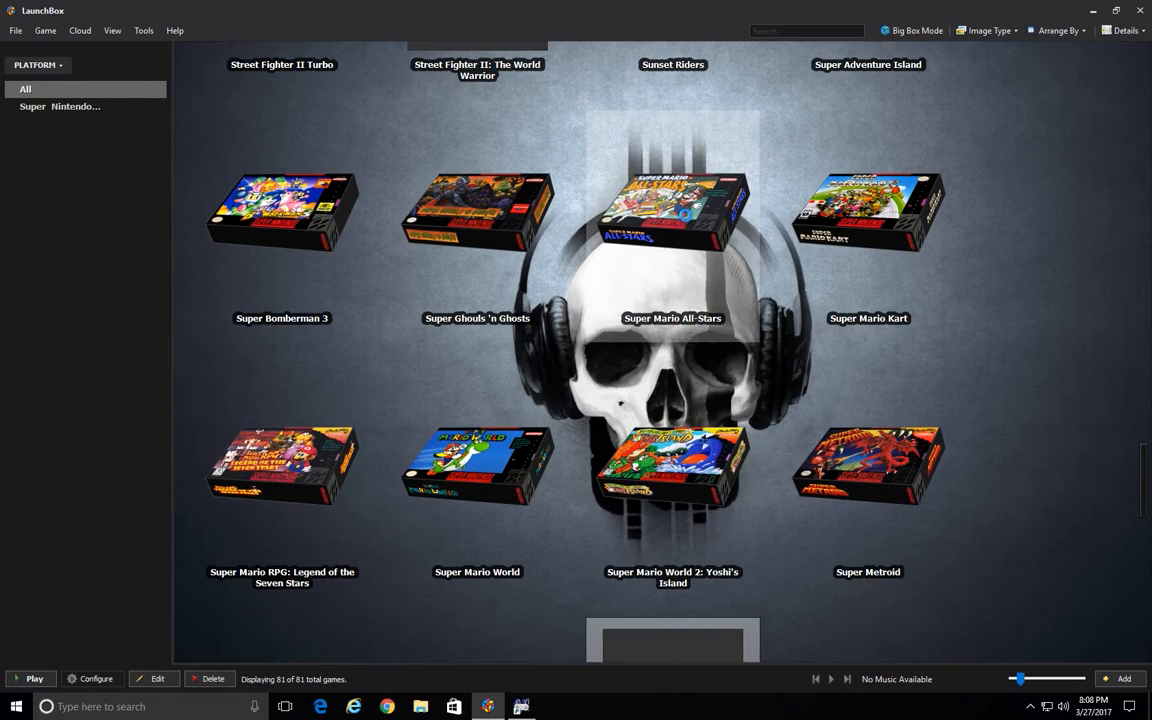
Switch the library's image type to Carts, followed by Screenshots, to compare how the games are displayed
right_click(686, 216)
mouse_move(773, 497)
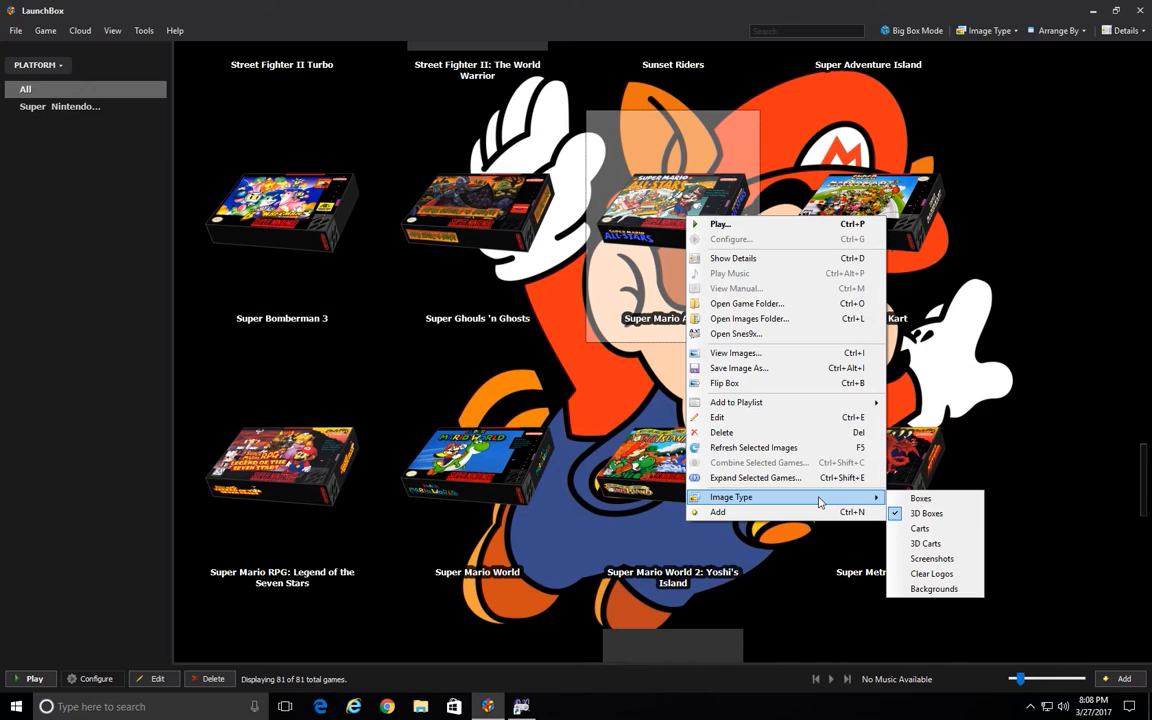
left_click(941, 540)
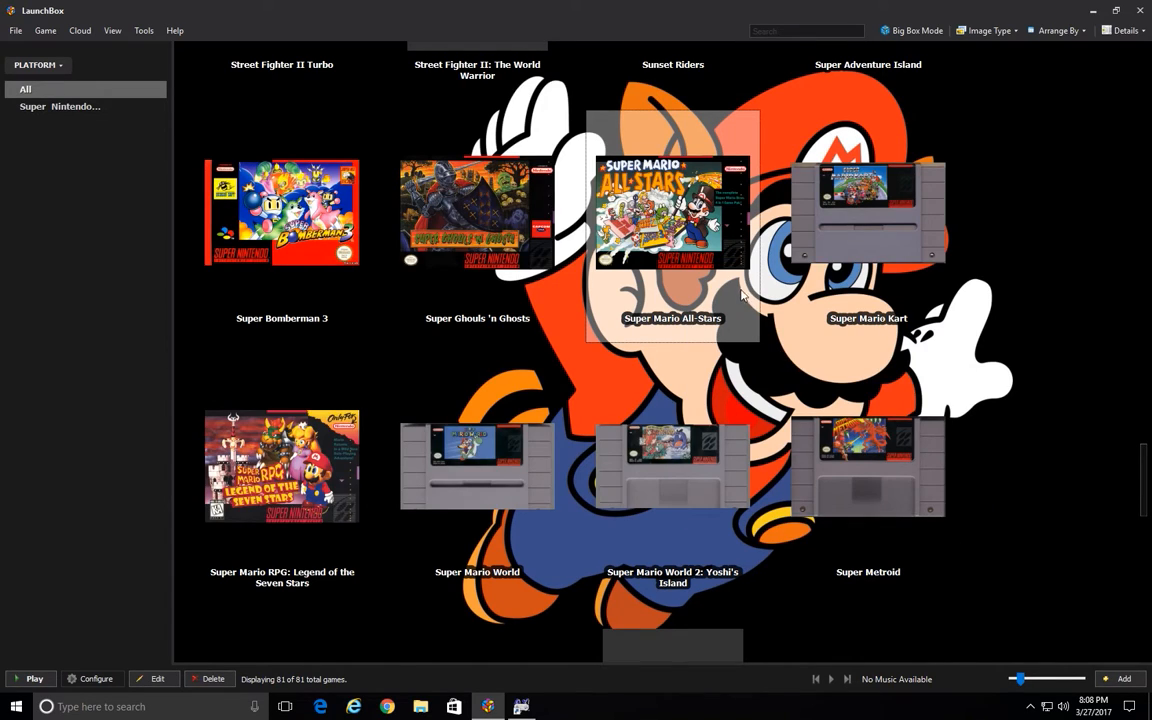
right_click(699, 242)
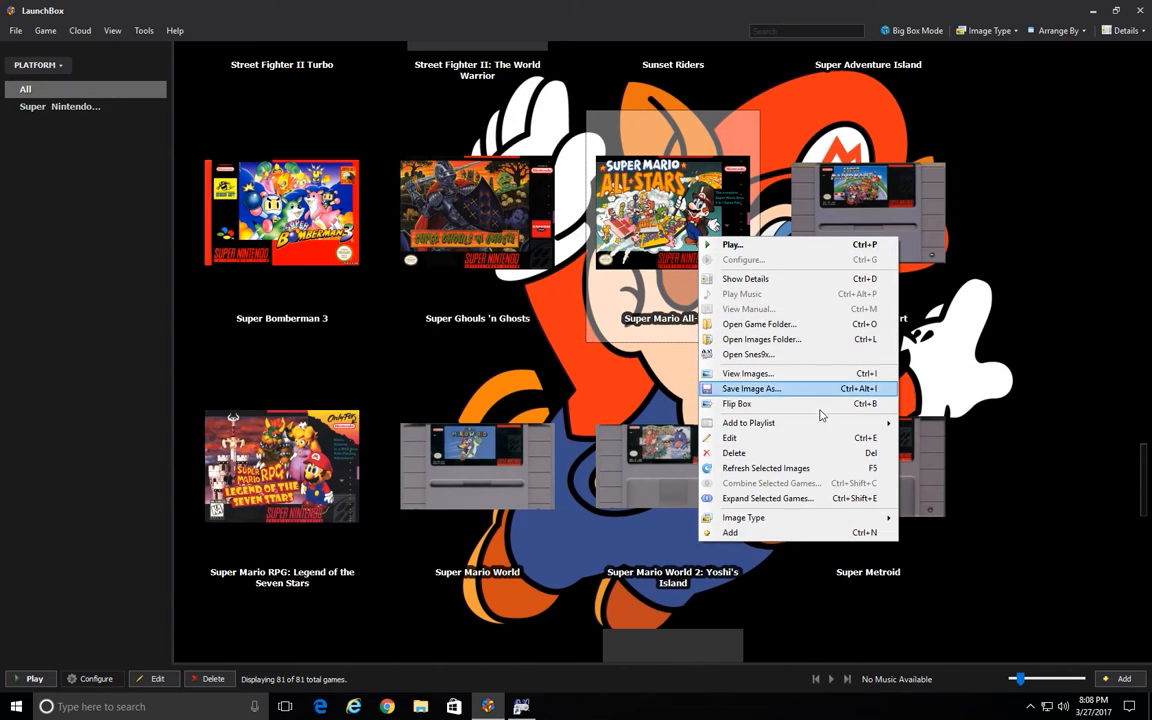
mouse_move(800, 517)
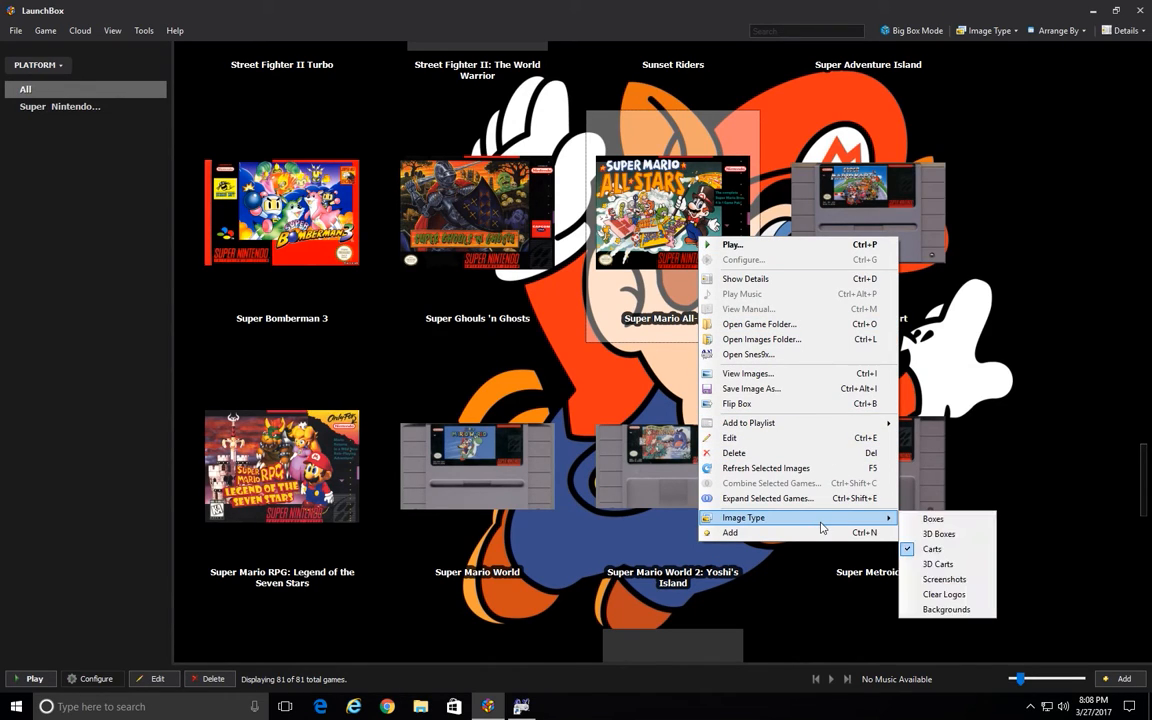
left_click(945, 580)
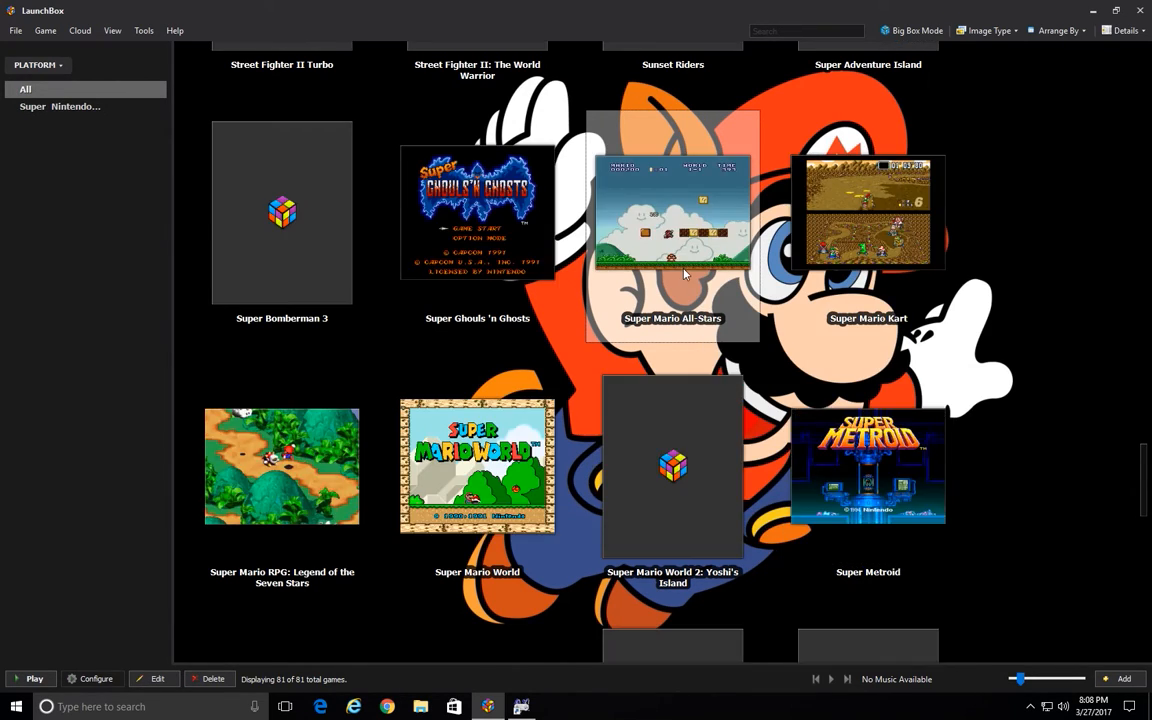
Switch the library's image type to Backgrounds and check how the games are displayed
right_click(690, 255)
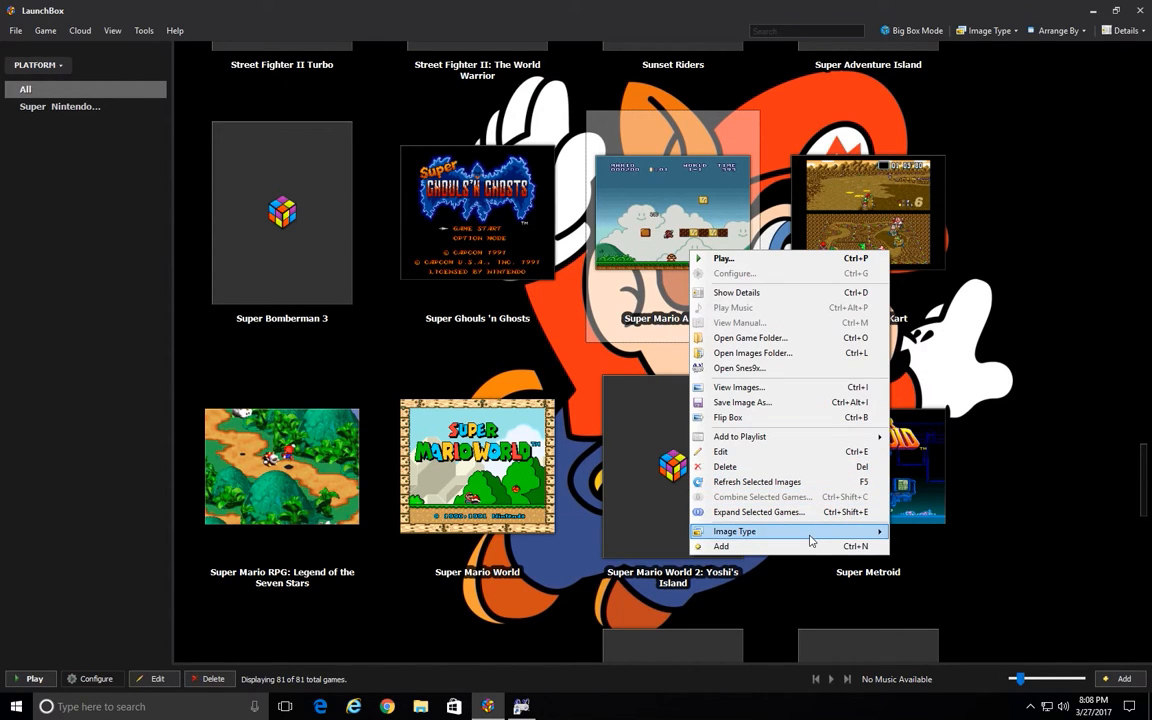
mouse_move(811, 538)
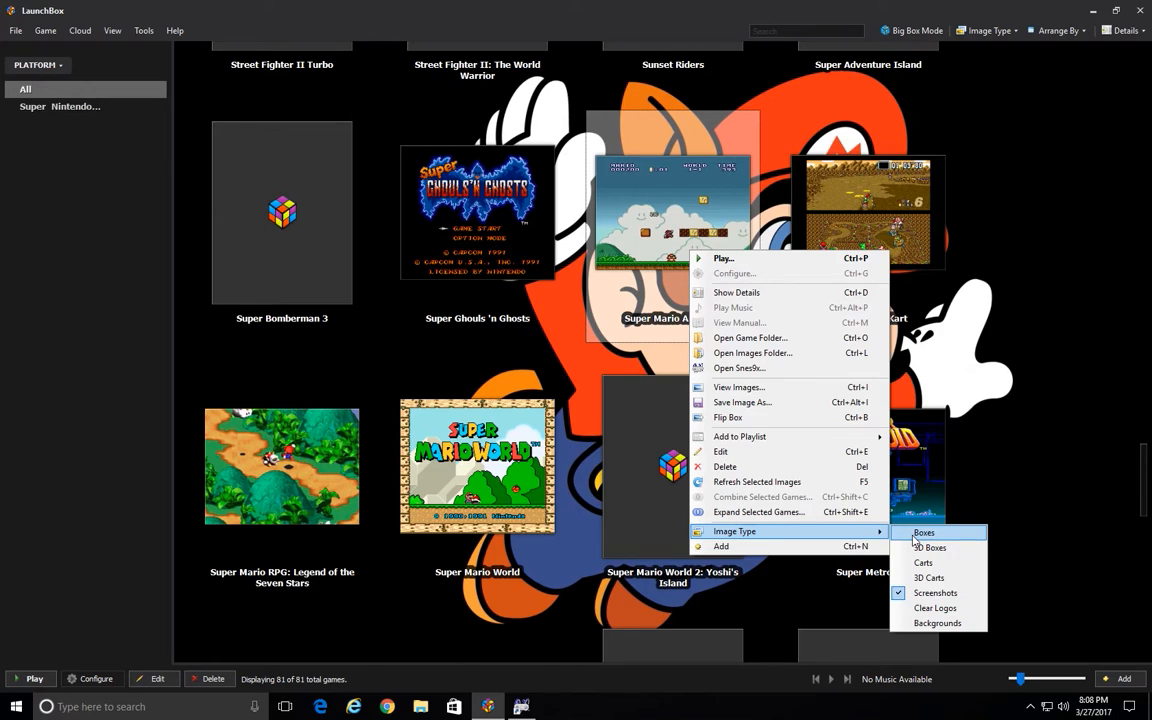
left_click(935, 608)
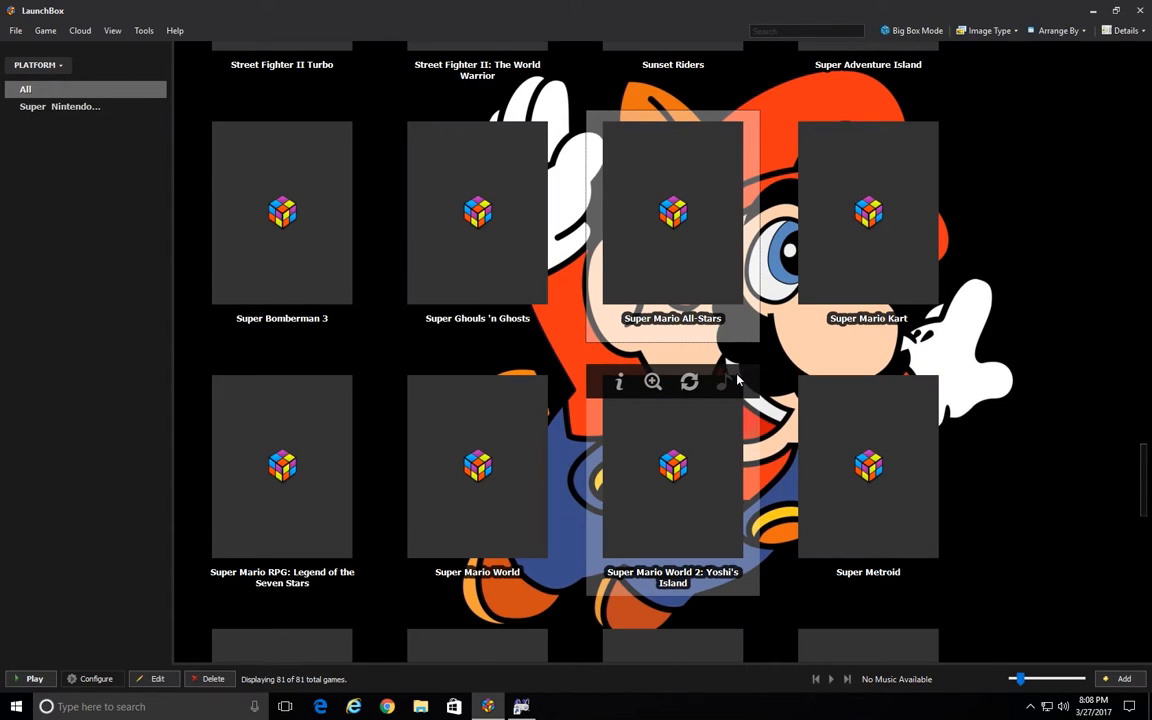
scroll(653, 316, "up", 1)
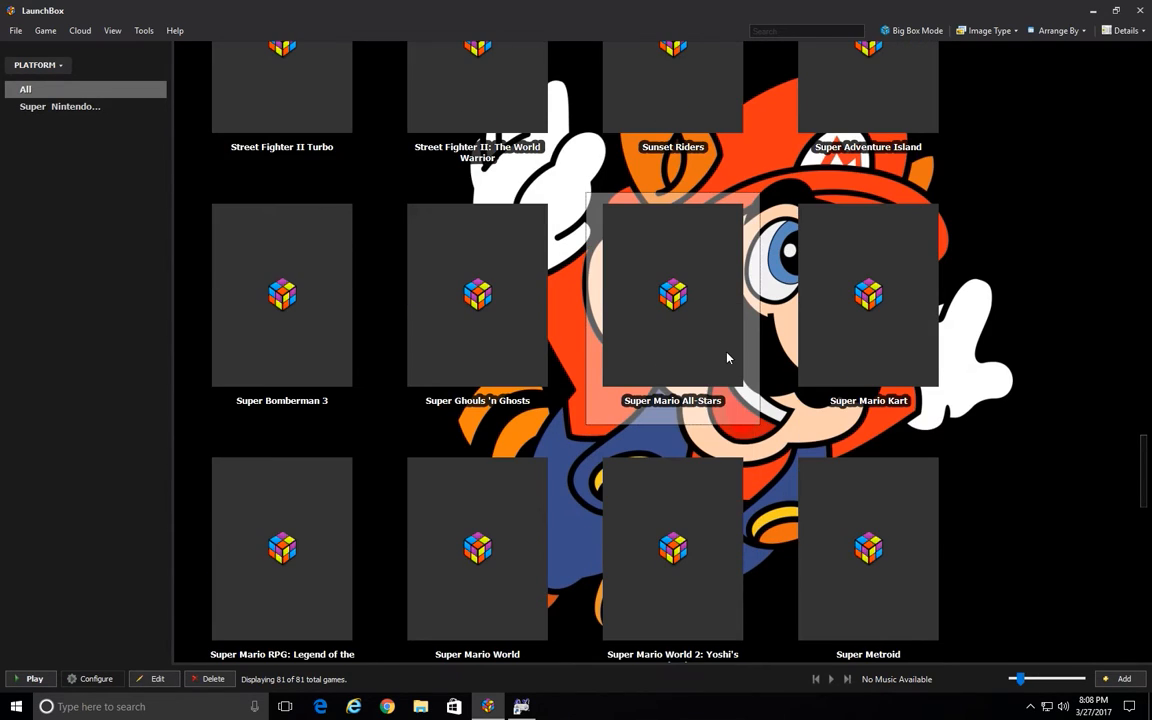
Set the library's image type back to Boxes
right_click(695, 299)
left_click(852, 280)
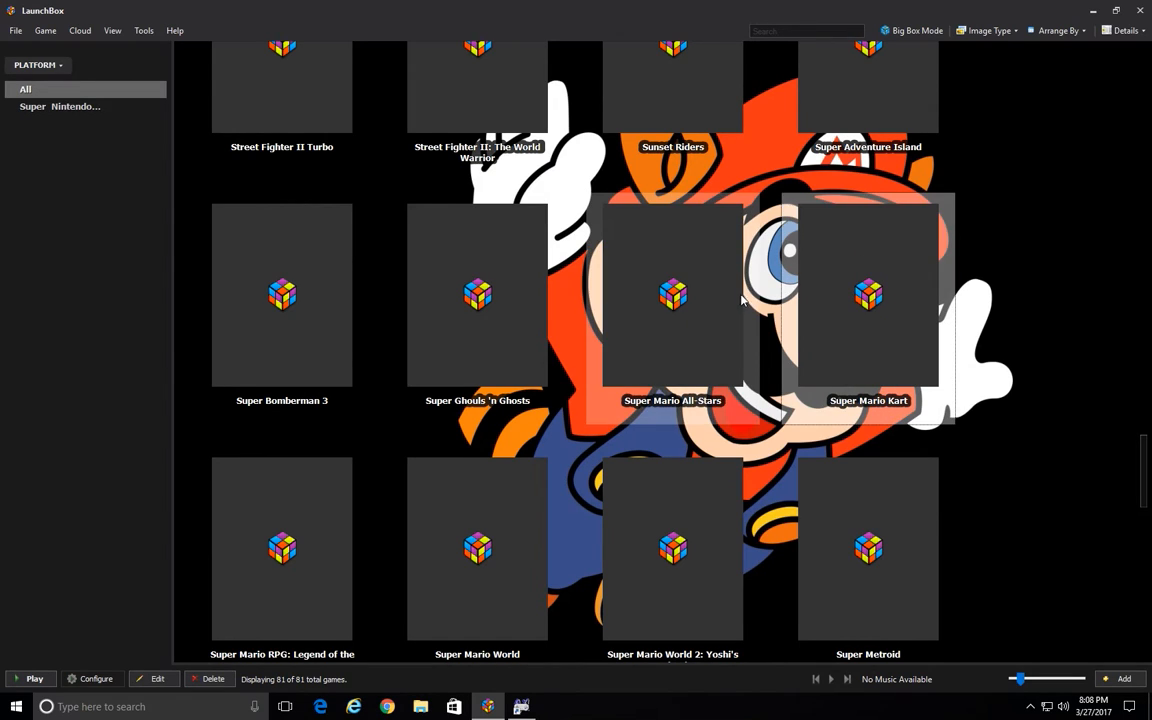
right_click(714, 306)
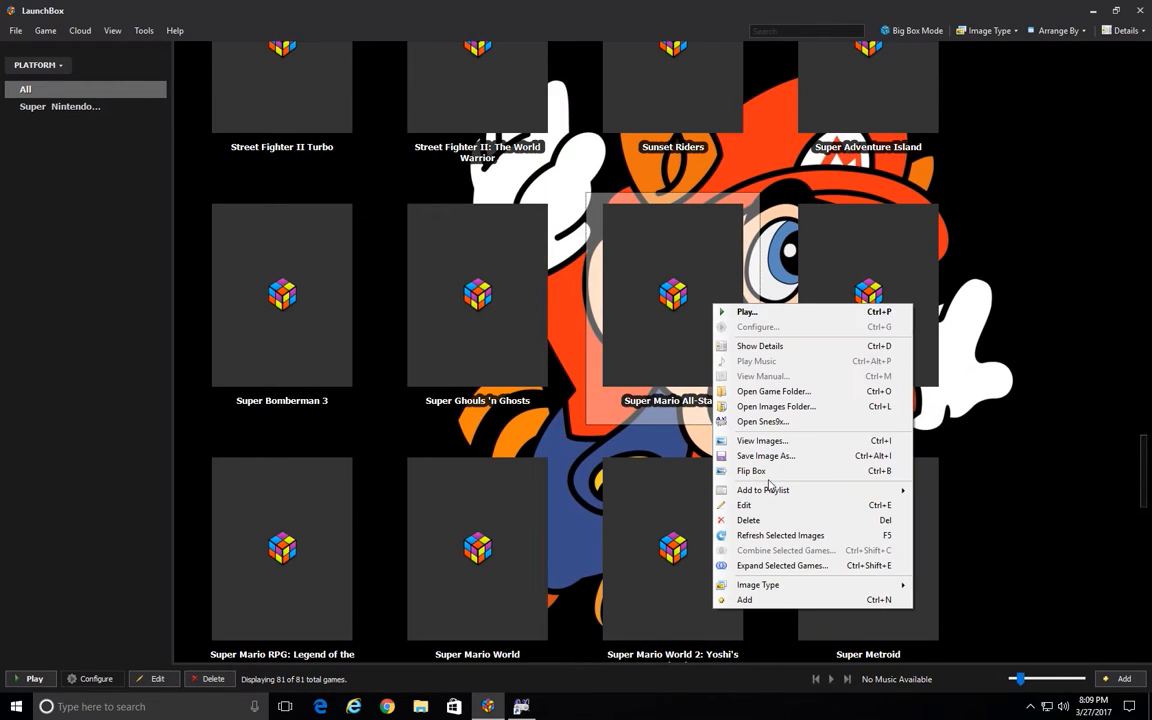
mouse_move(785, 585)
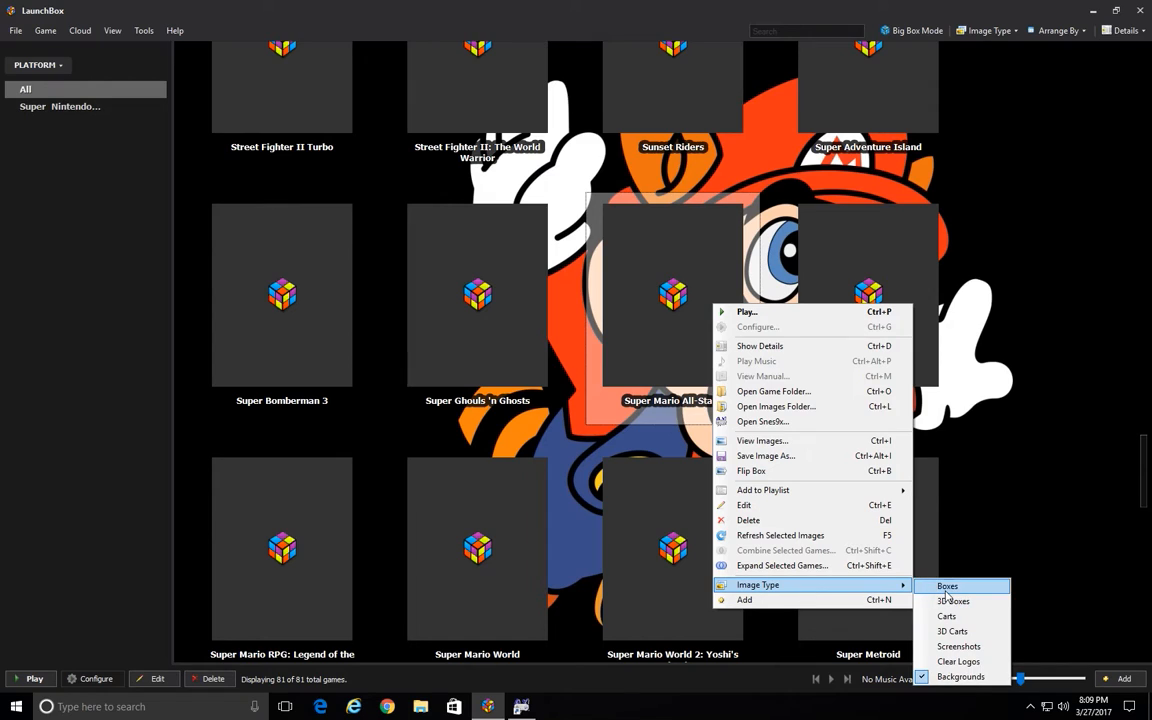
left_click(946, 587)
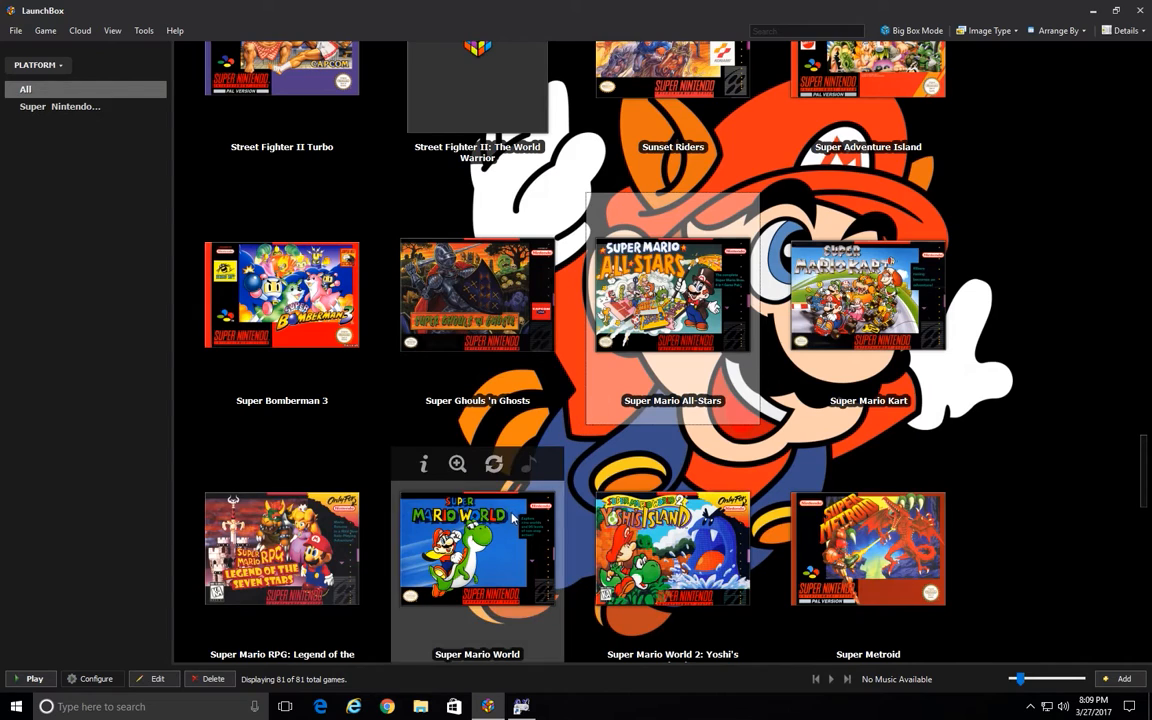
Launch Super Mario World in Snes9X and lower the emulator's volume in the Windows volume mixer
scroll(585, 428, "down", 1)
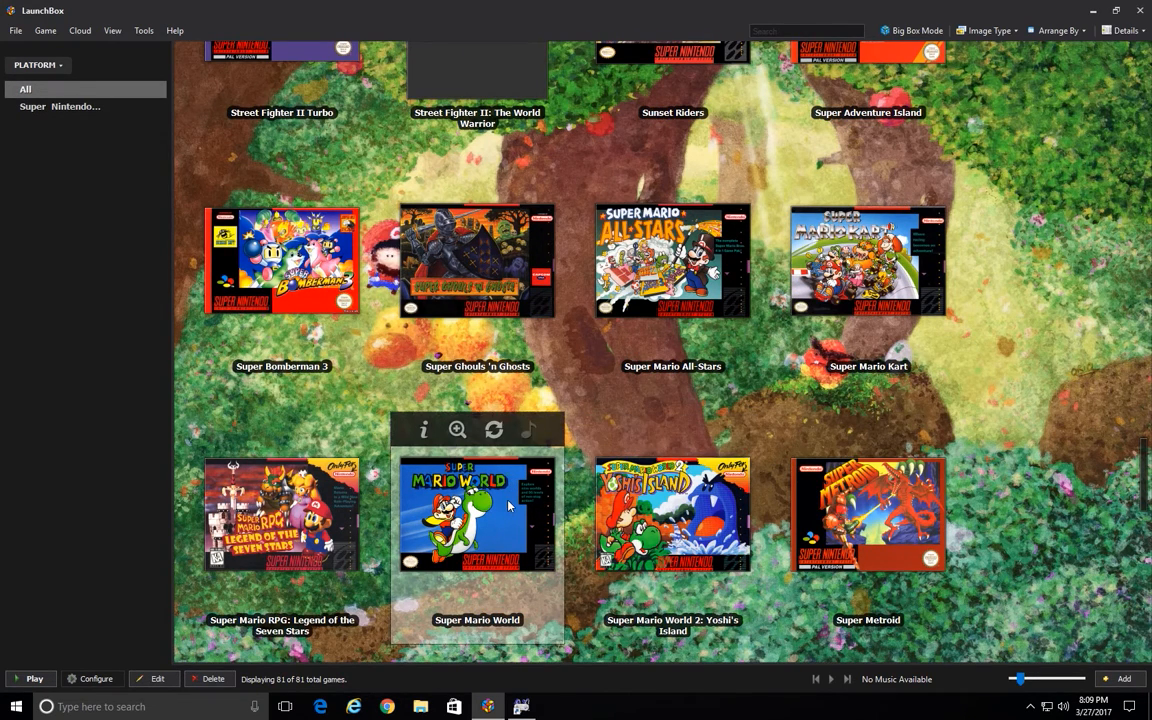
double_click(466, 450)
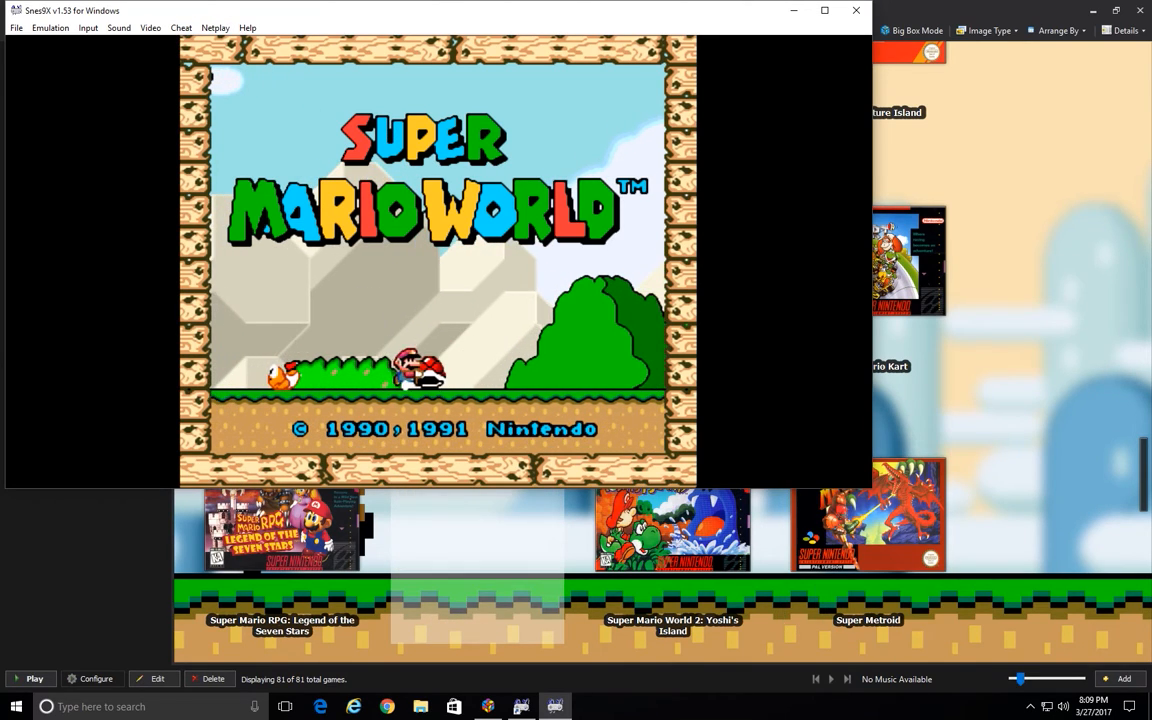
right_click(1063, 706)
left_click(1040, 630)
left_click_drag(1020, 554, 1020, 615)
left_click(681, 232)
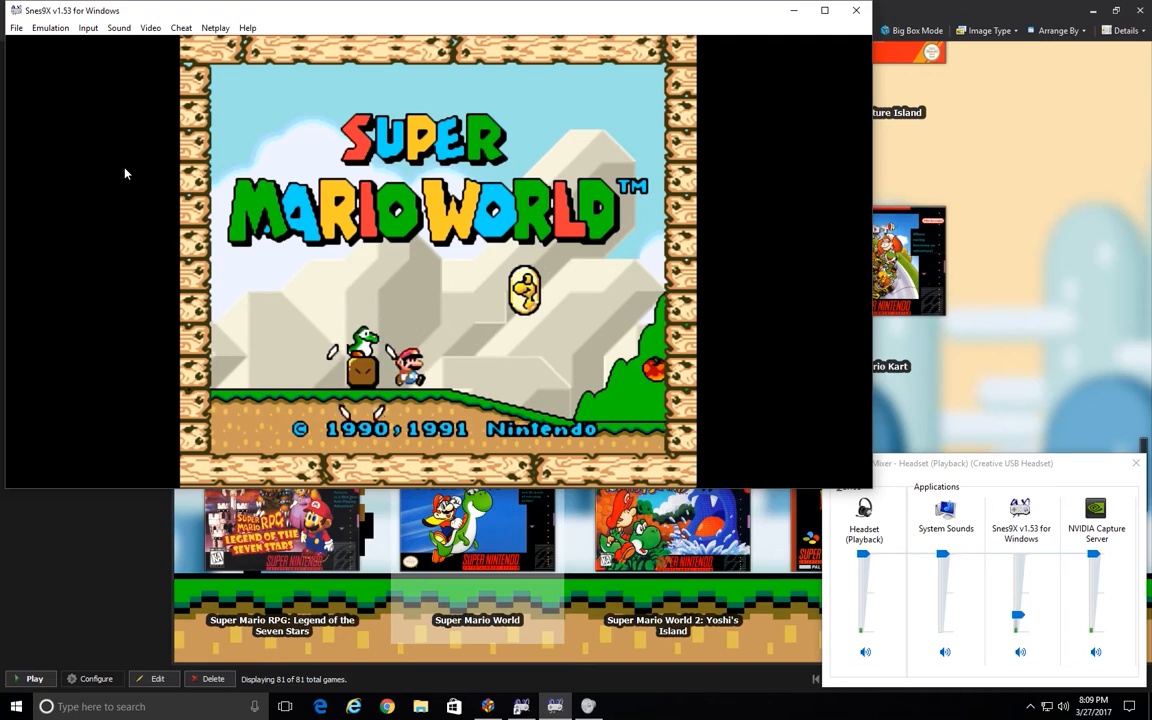
Load the Mario A save in Super Mario World and start a 1 player game
key("Return")
key("Down")
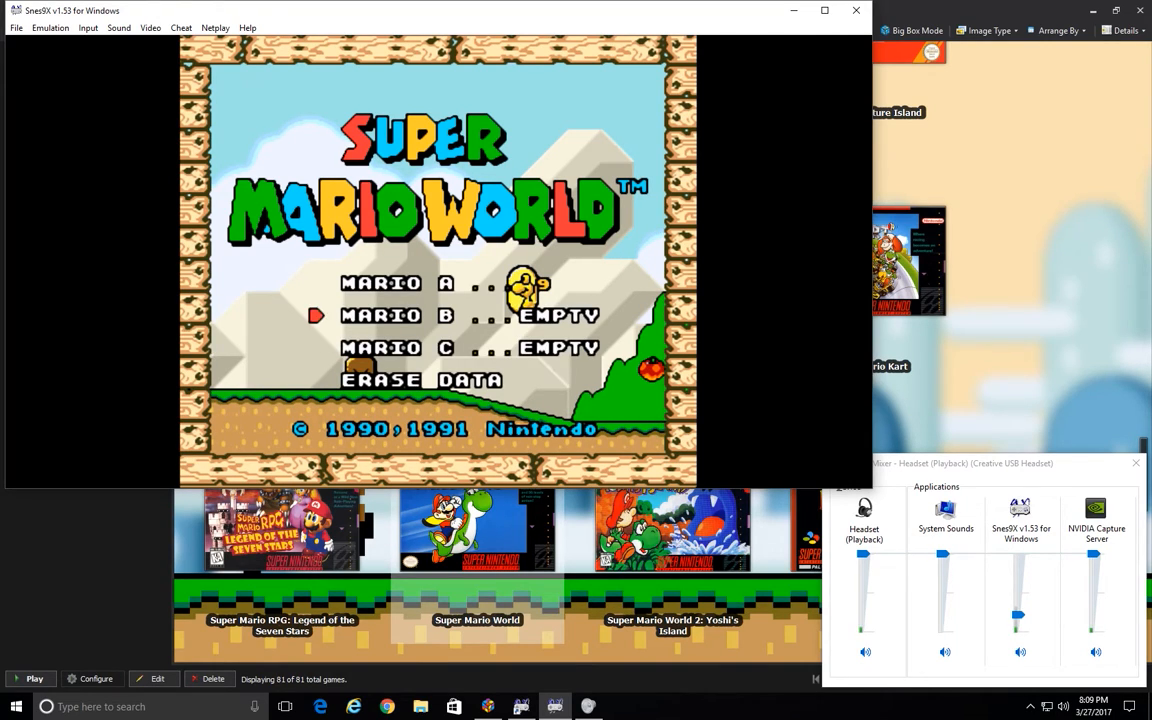
key("Up")
key("Return")
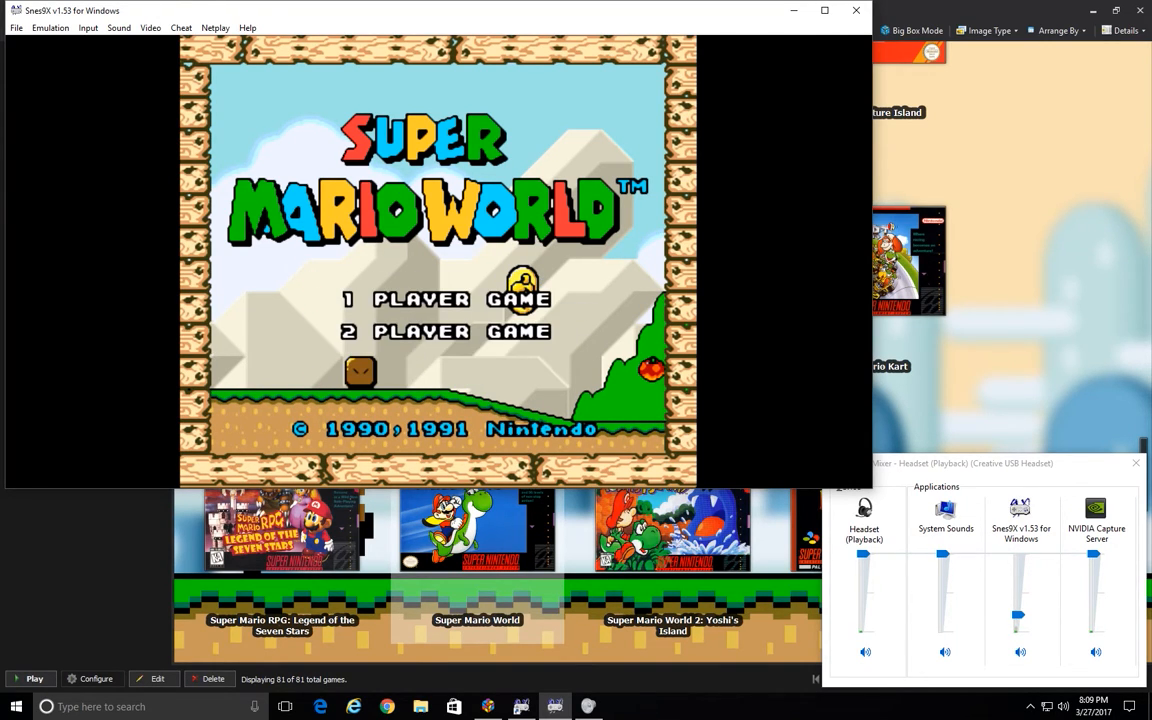
key("Return")
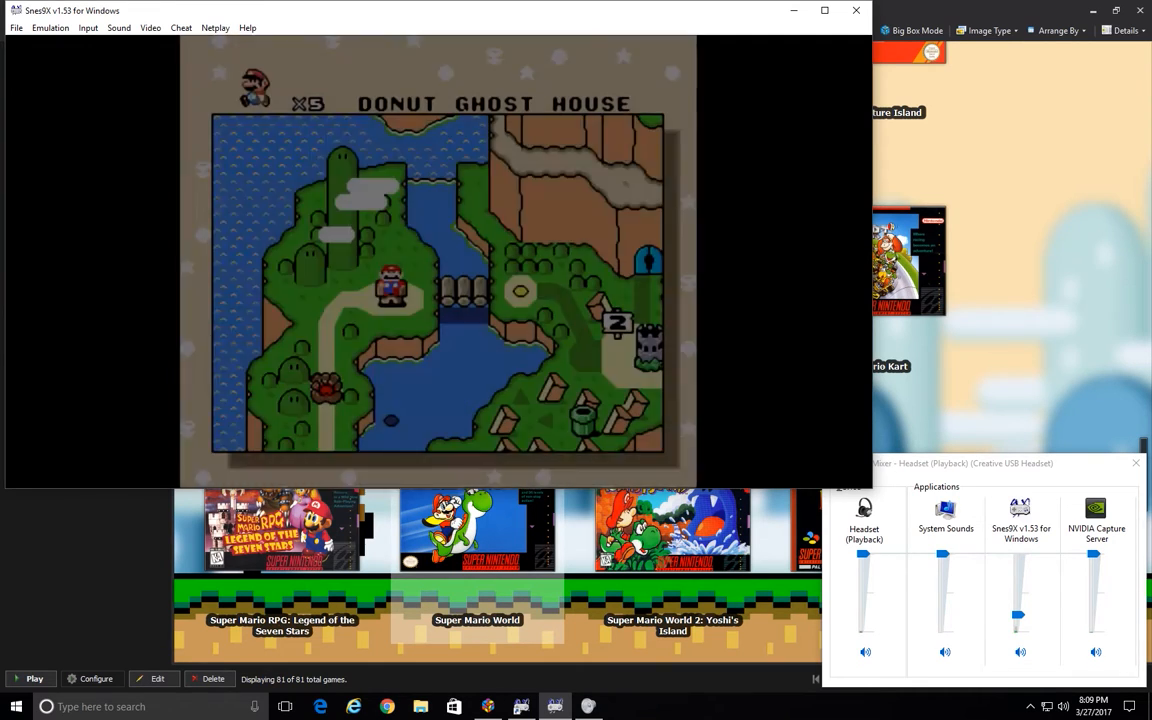
Move Mario around the Donut Ghost House spot on the world map and enter a level
key("Left")
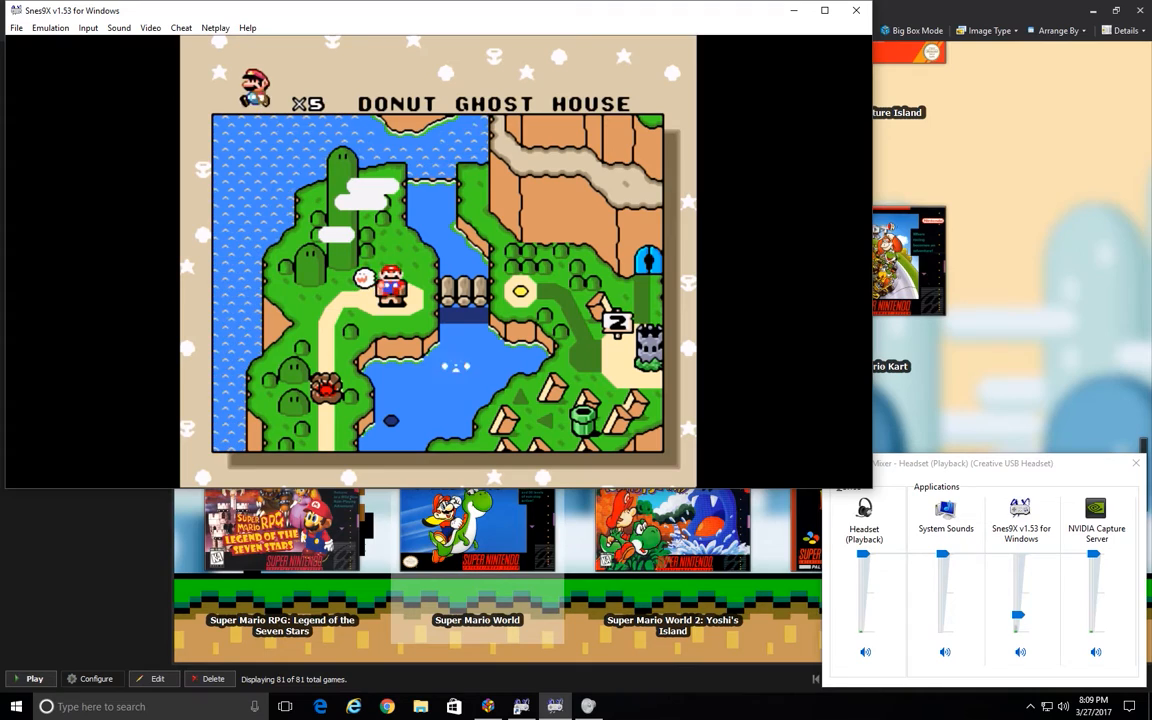
key("Down")
key("Up")
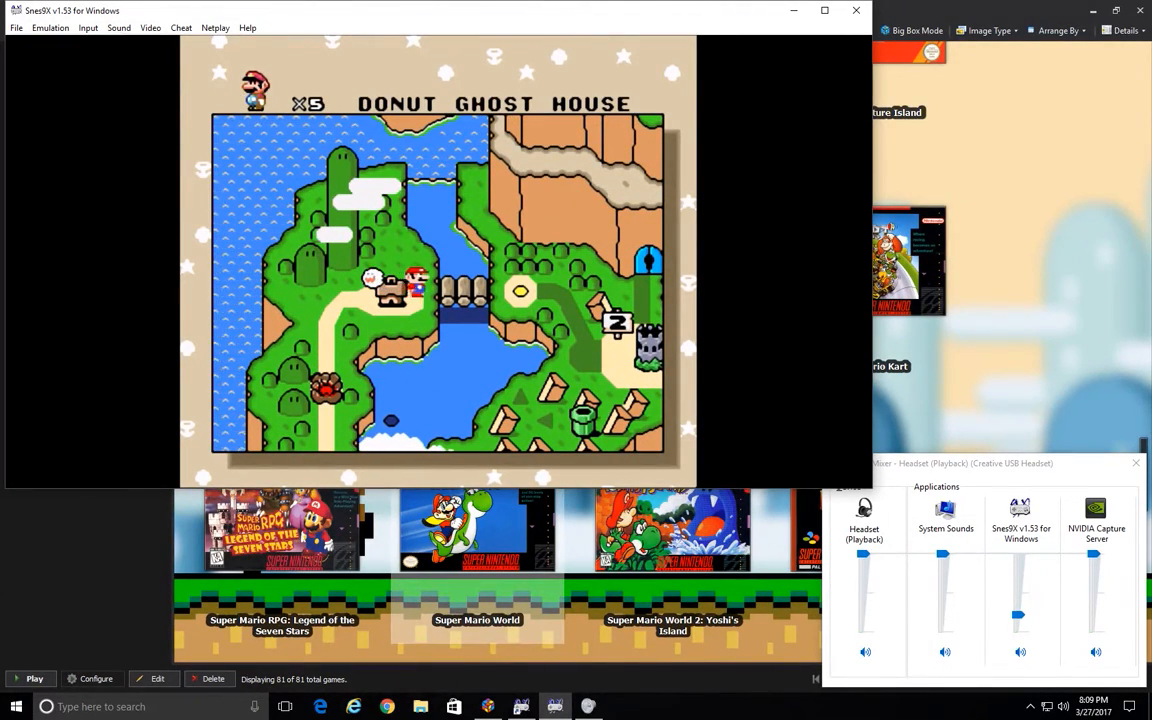
key("Right")
key("v")
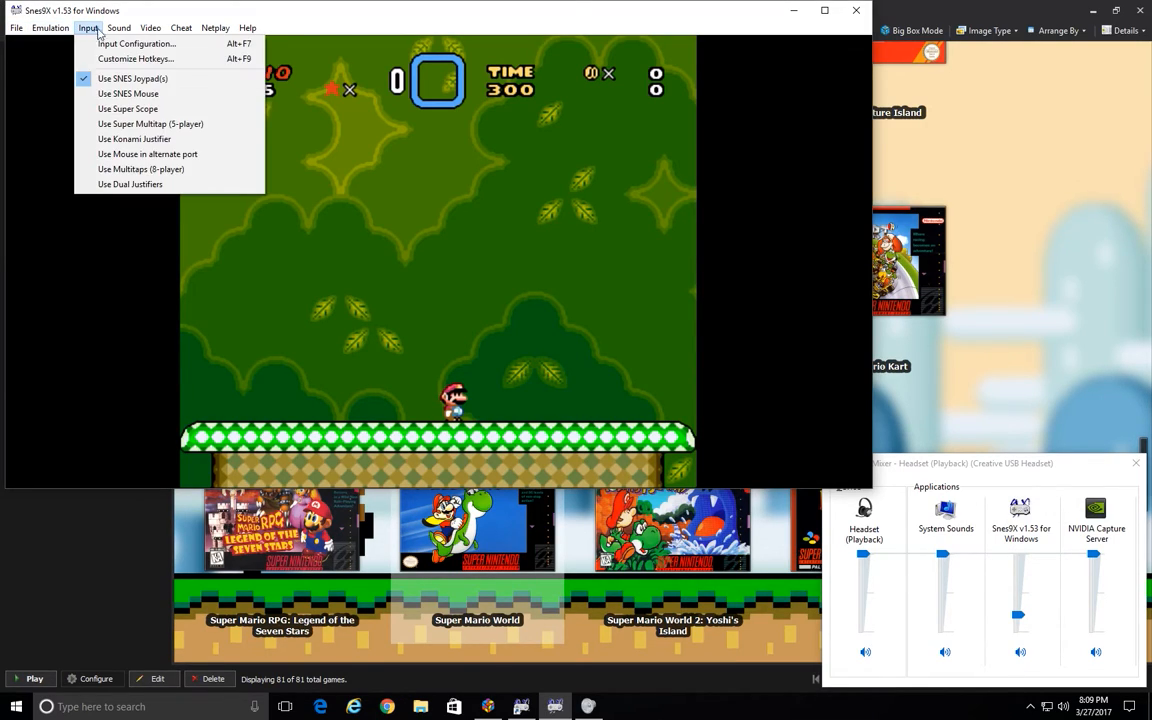
Try to turn on Fullscreen in the emulator's display configuration and apply it
mouse_move(146, 33)
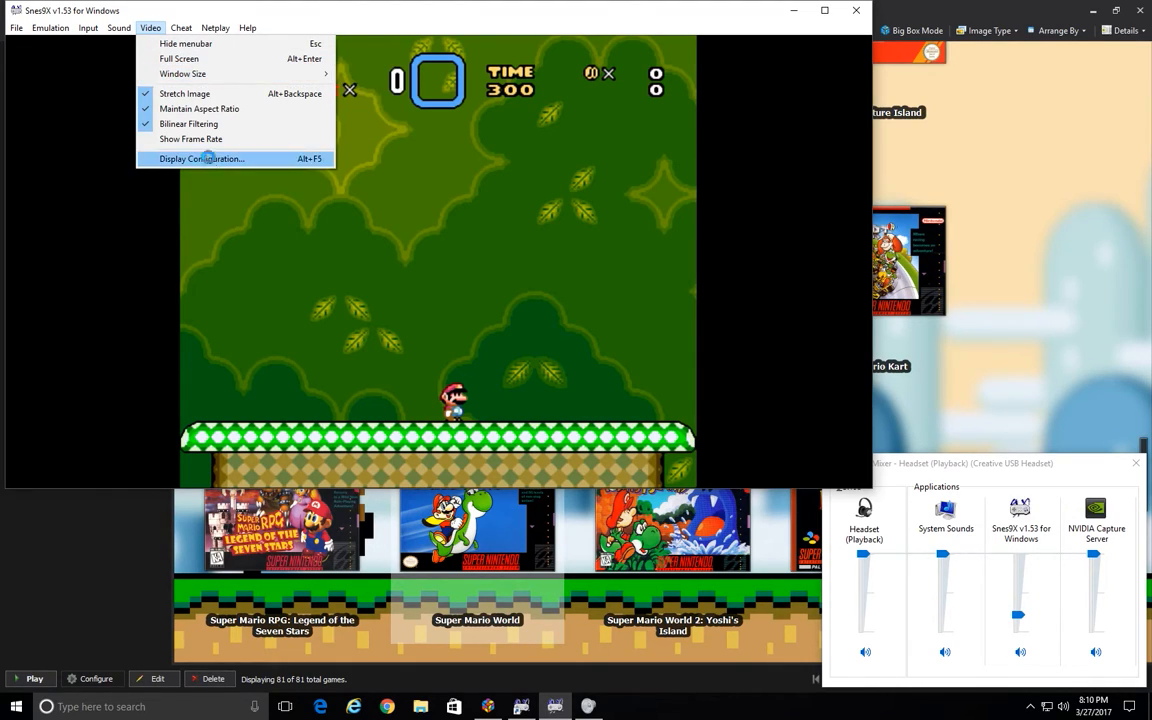
left_click(205, 158)
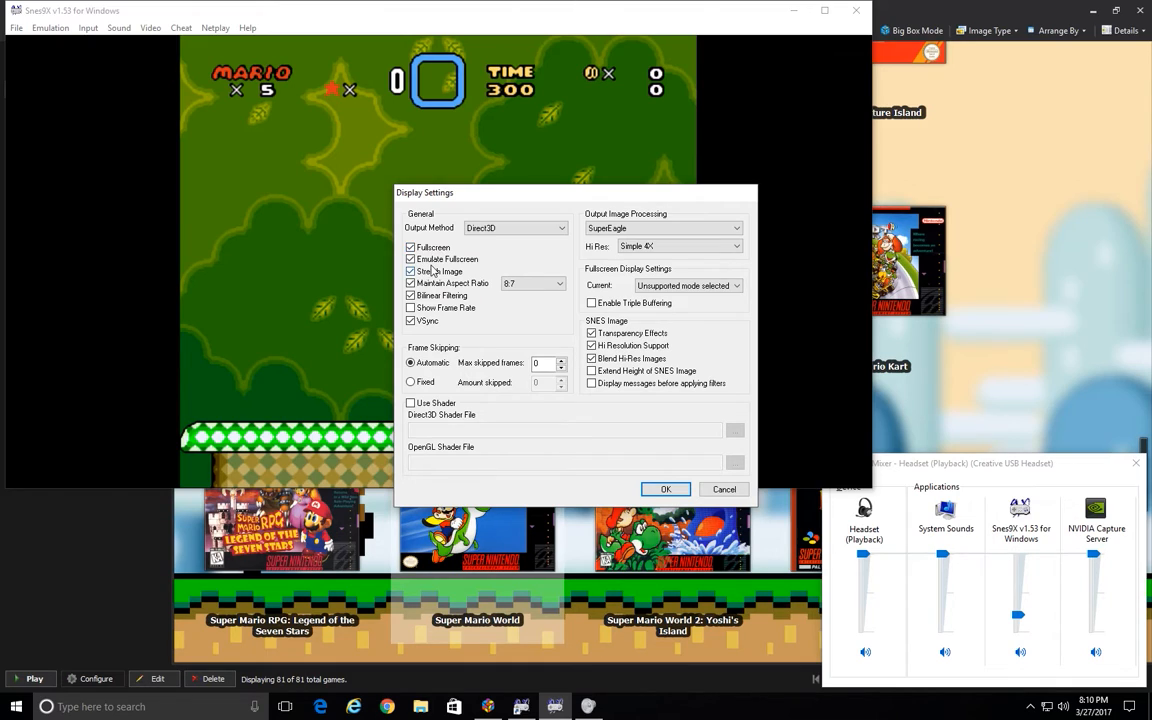
left_click(665, 489)
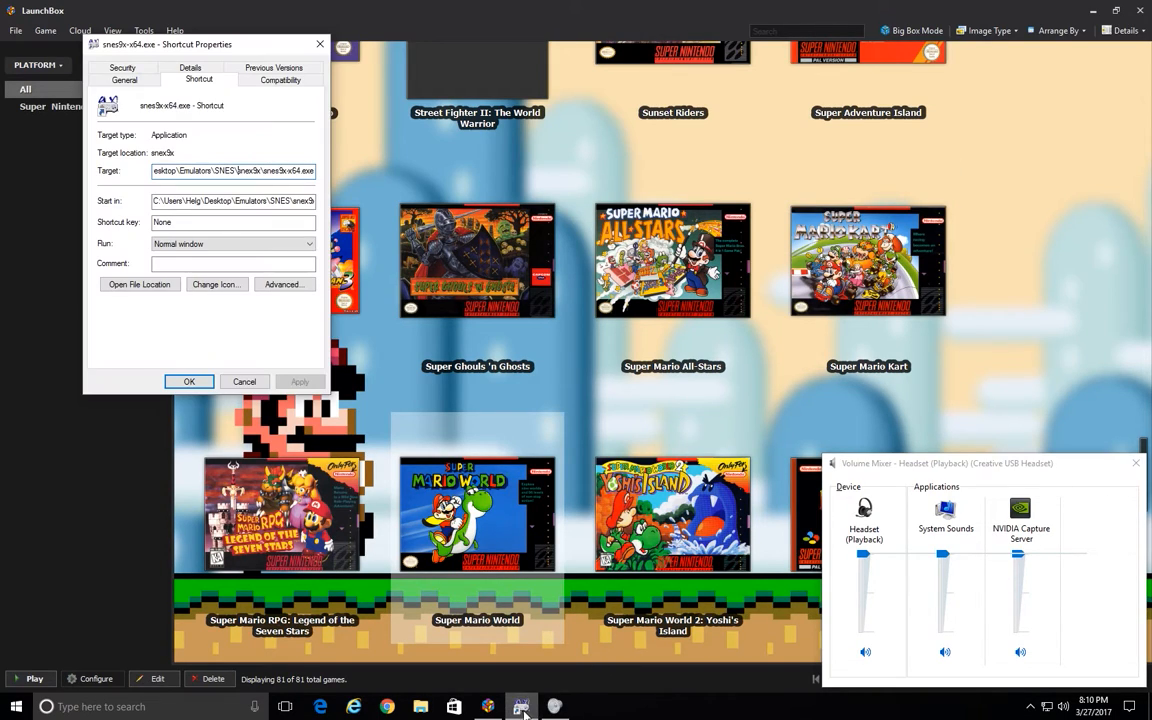
Close the leftover shortcut properties and volume mixer windows, and relaunch Super Mario World from the library
left_click(245, 382)
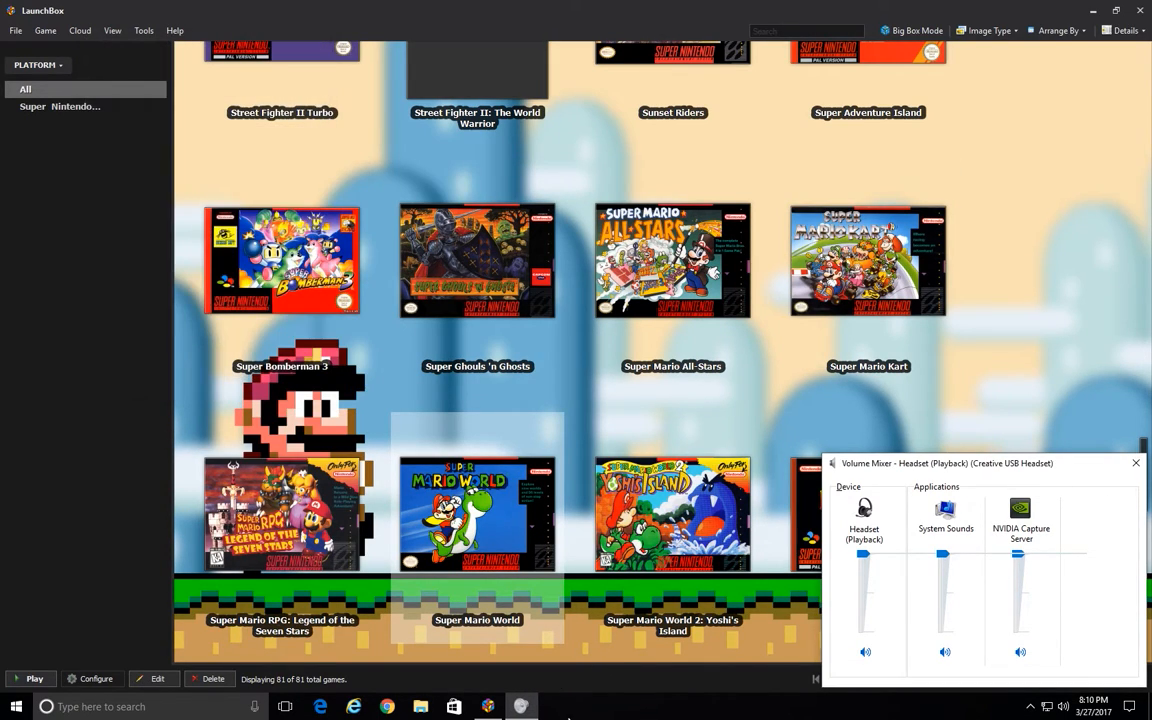
left_click(1136, 464)
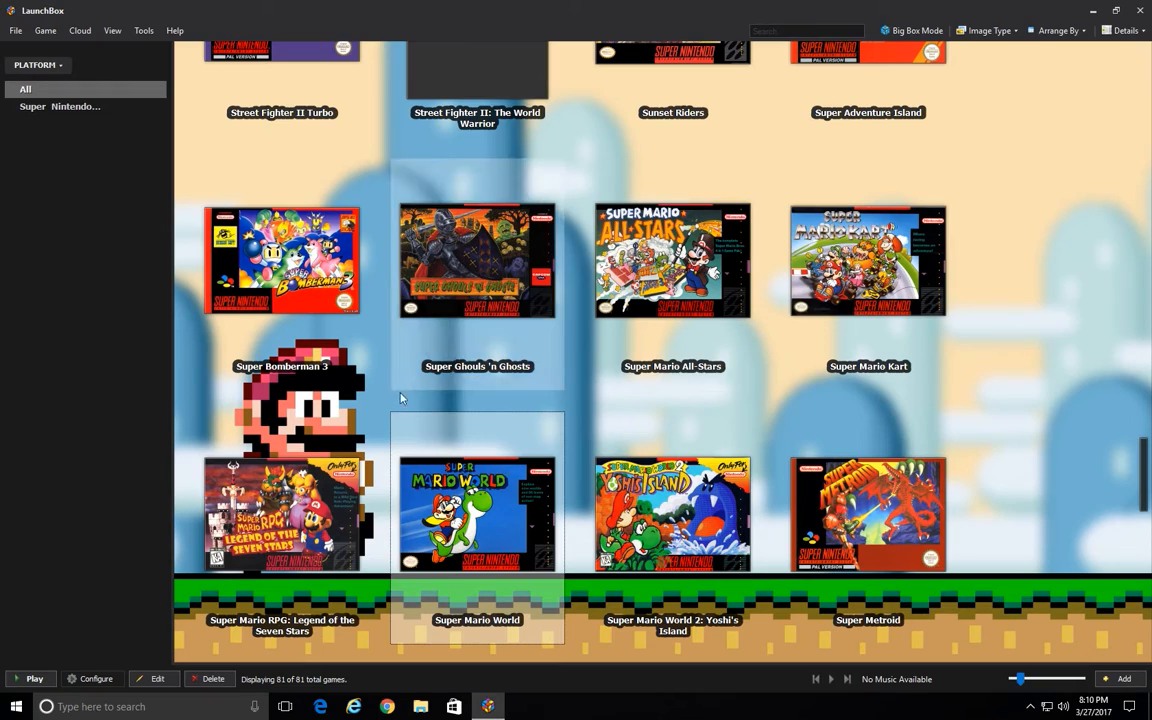
double_click(448, 459)
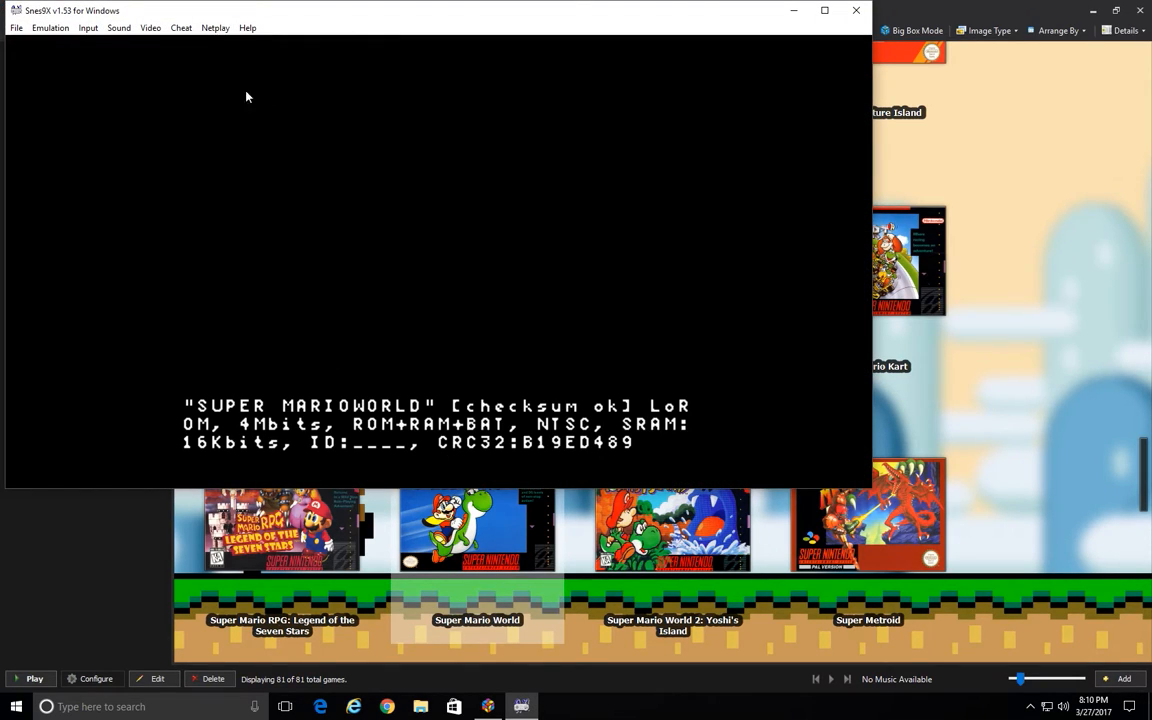
Review the emulator's Emulation Settings and close them without changing anything
left_click(21, 29)
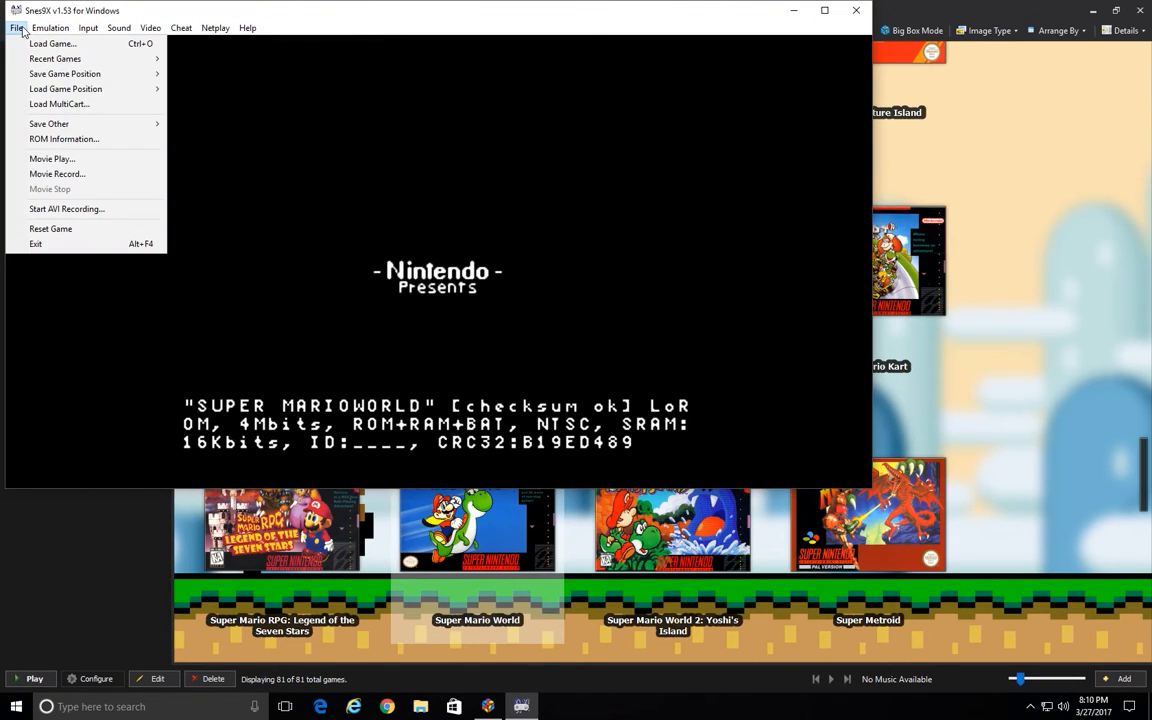
mouse_move(57, 31)
left_click(66, 93)
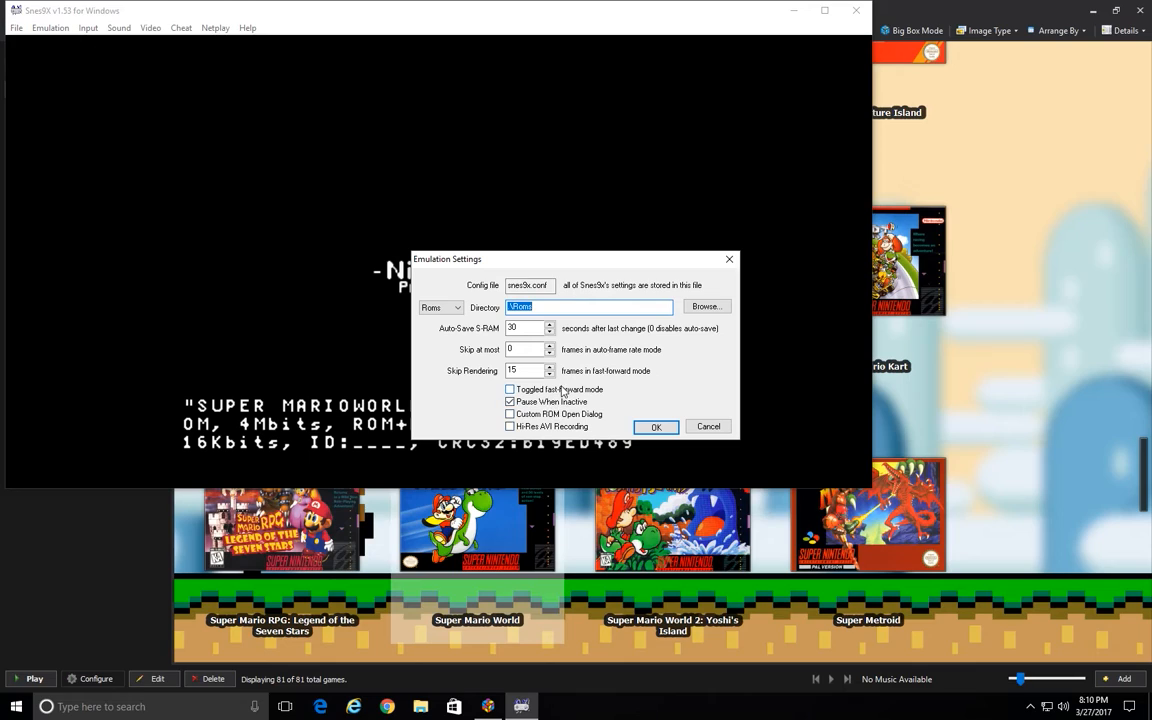
left_click(656, 427)
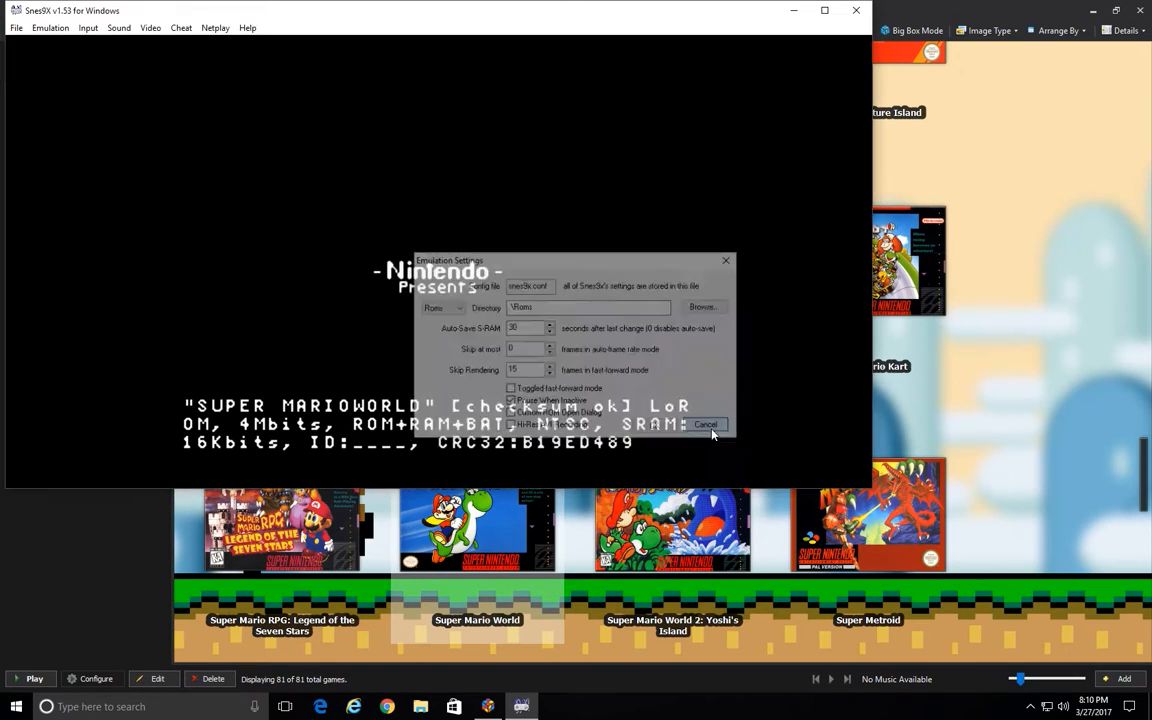
Review the emulator's input options and Sound Settings without changing anything
left_click(61, 30)
mouse_move(86, 33)
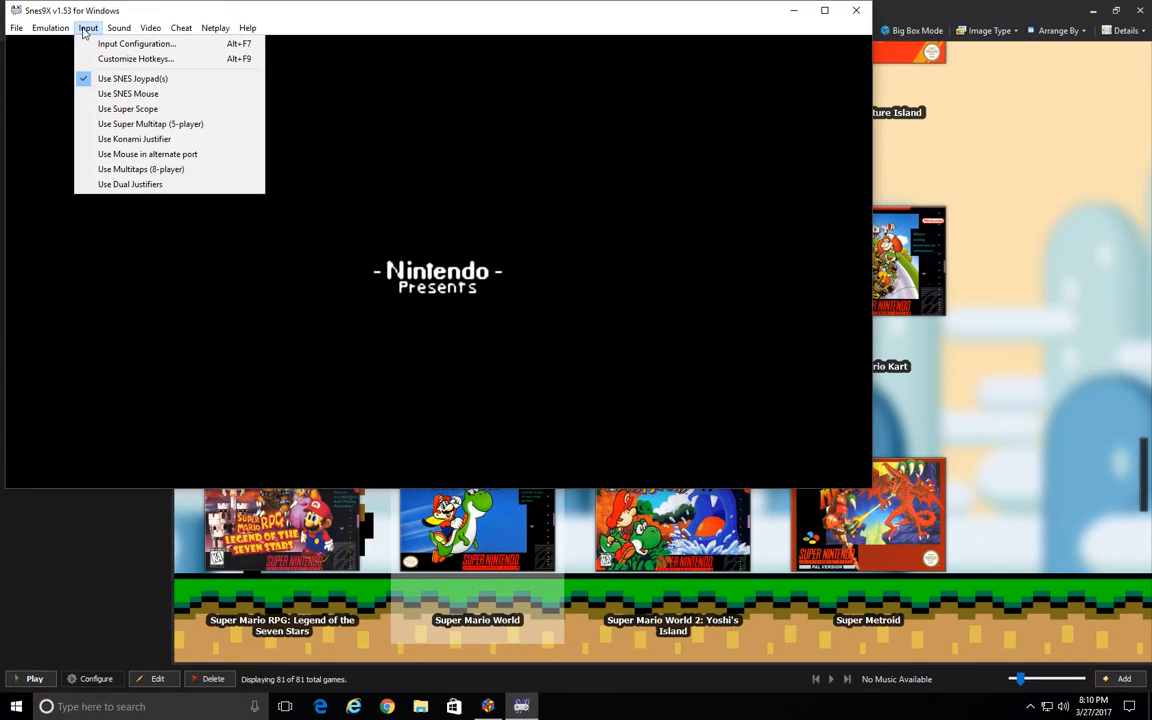
left_click(87, 29)
left_click(119, 29)
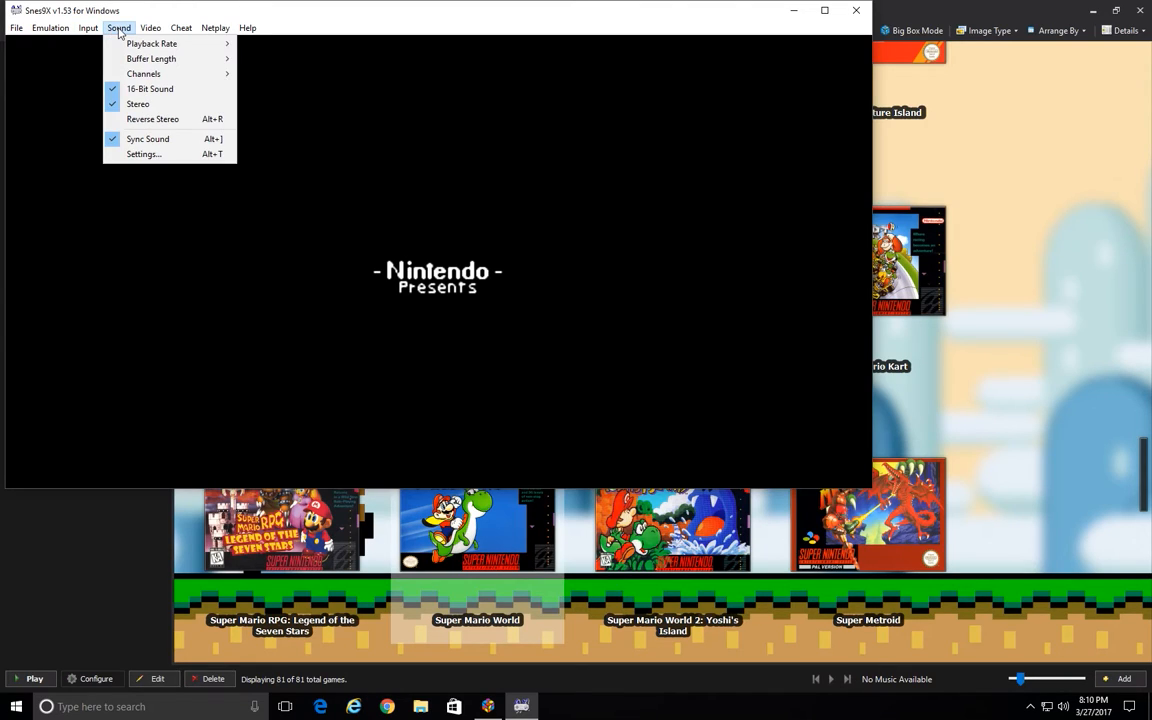
left_click(155, 154)
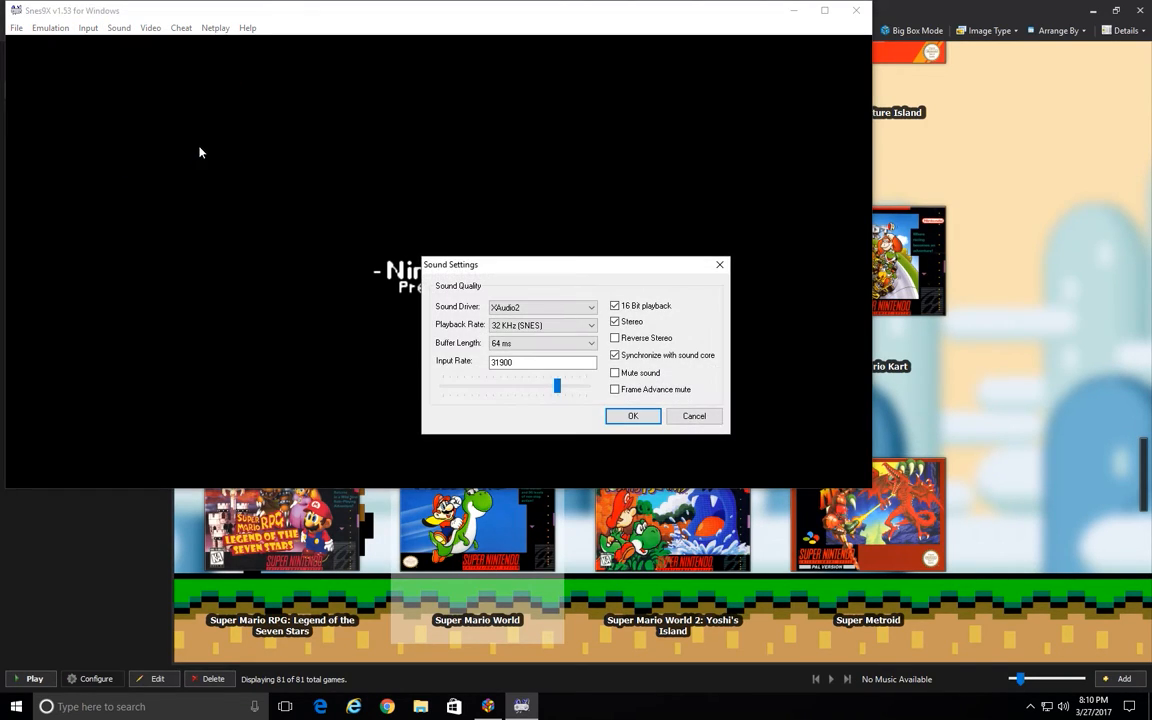
left_click(693, 416)
Set the emulator's fullscreen display mode to 1680x1050 32bit 60hz in Display Settings and apply it
left_click(150, 28)
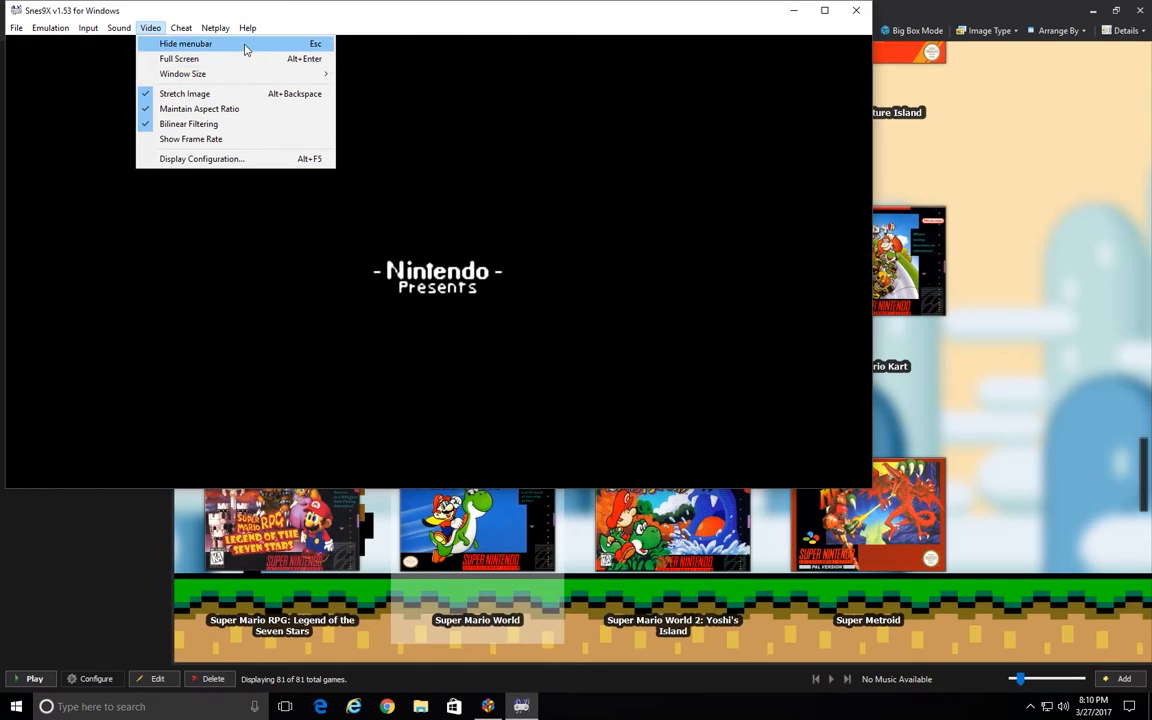
left_click(212, 160)
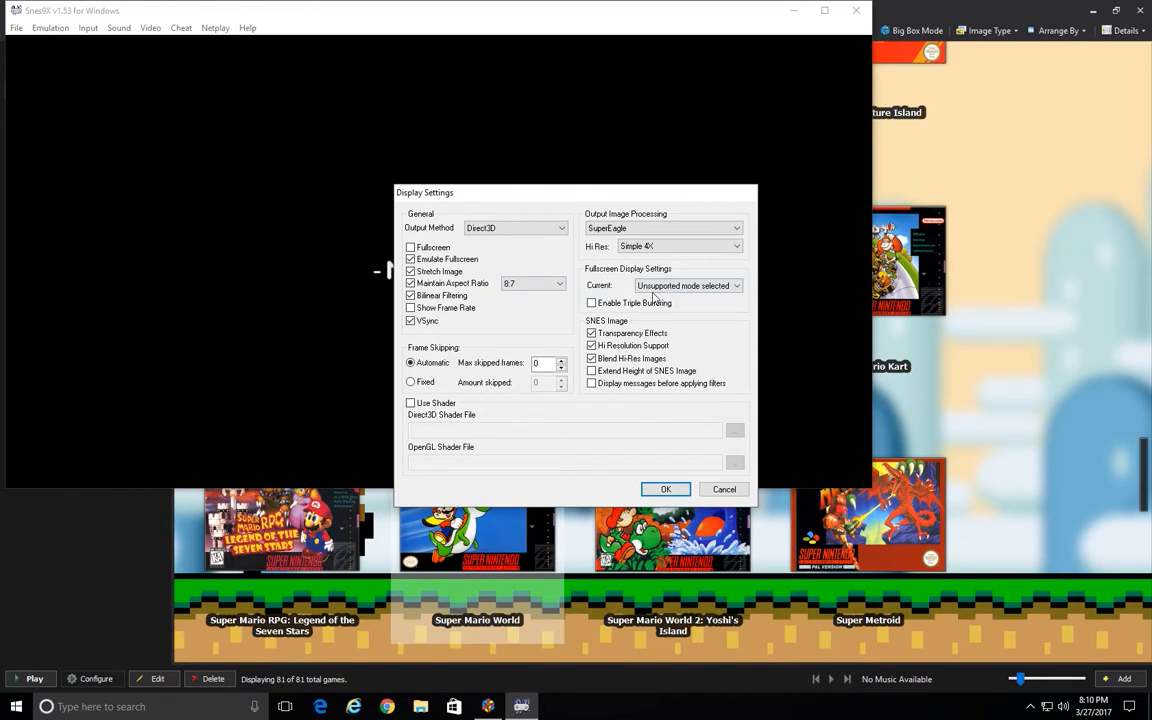
left_click(674, 287)
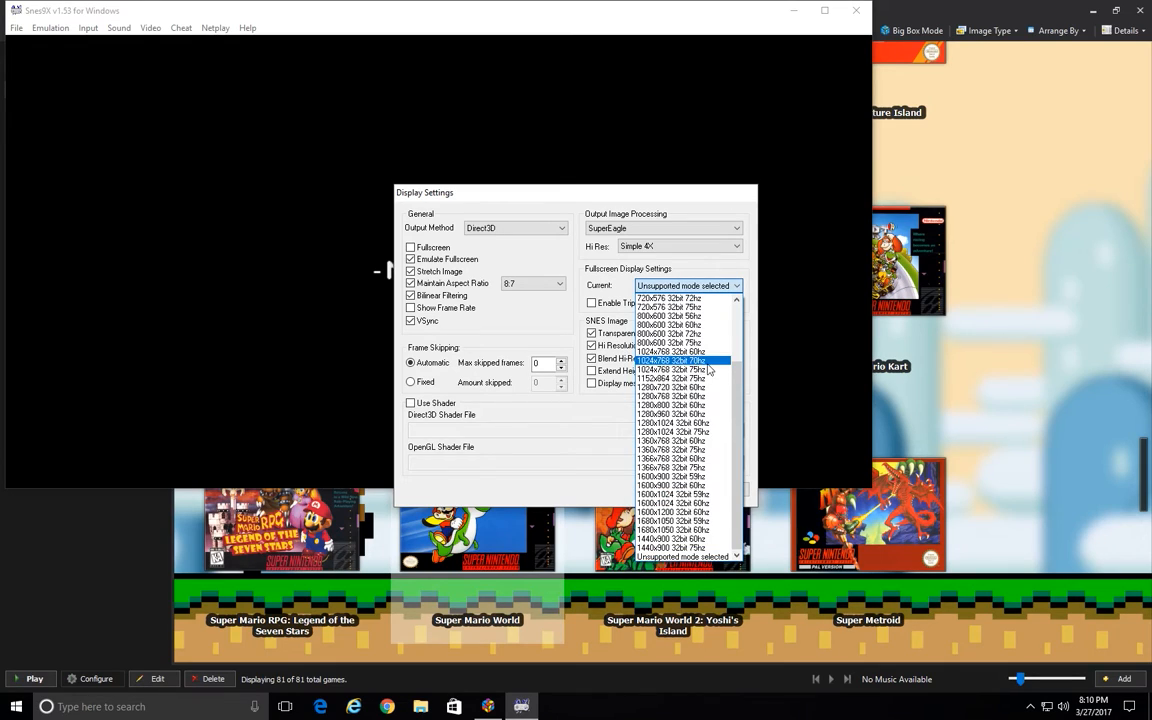
scroll(708, 467, "up", 3)
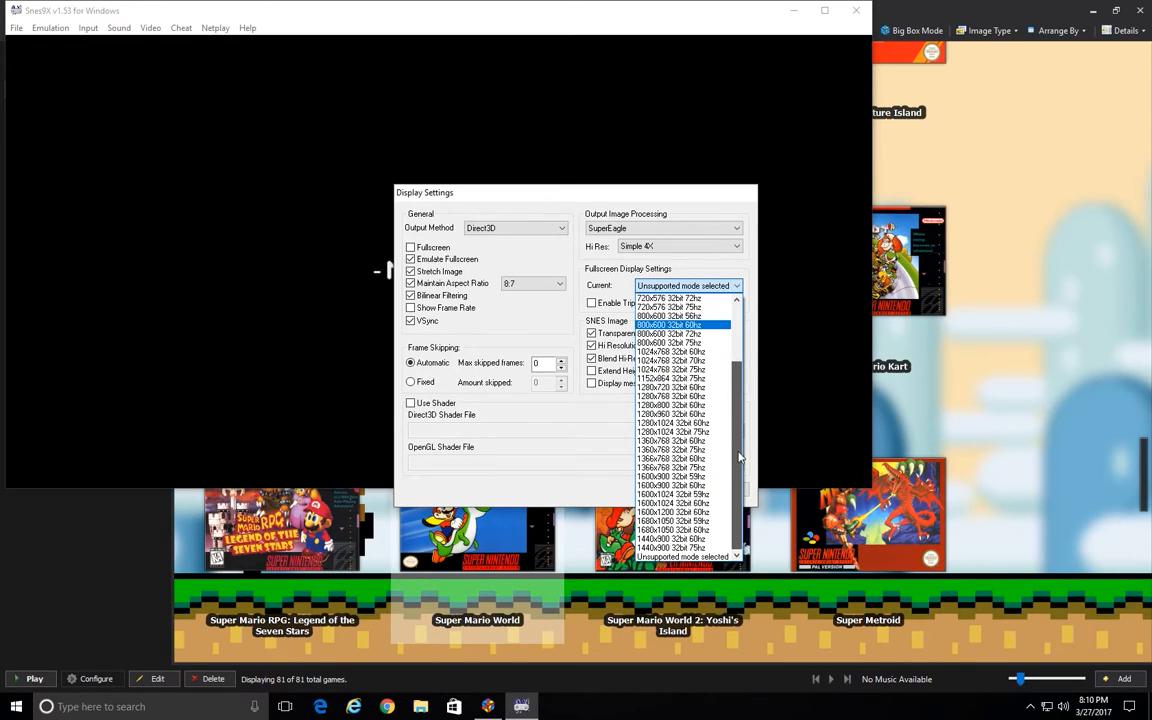
scroll(730, 478, "down", 3)
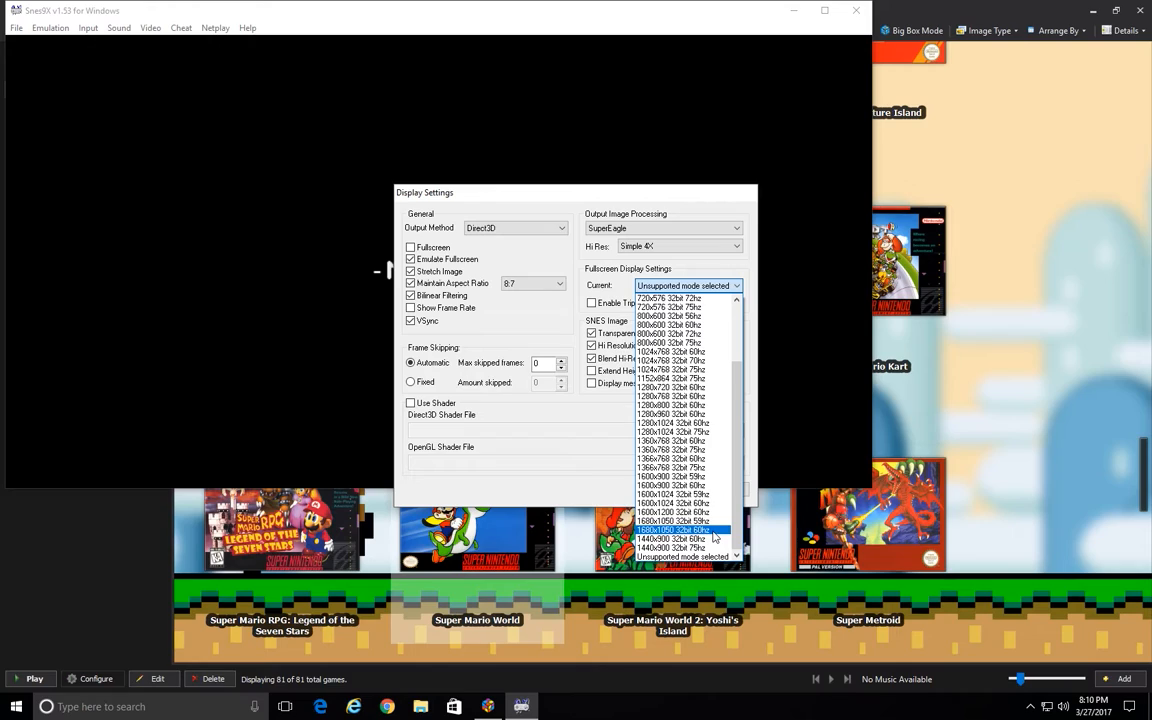
left_click(713, 531)
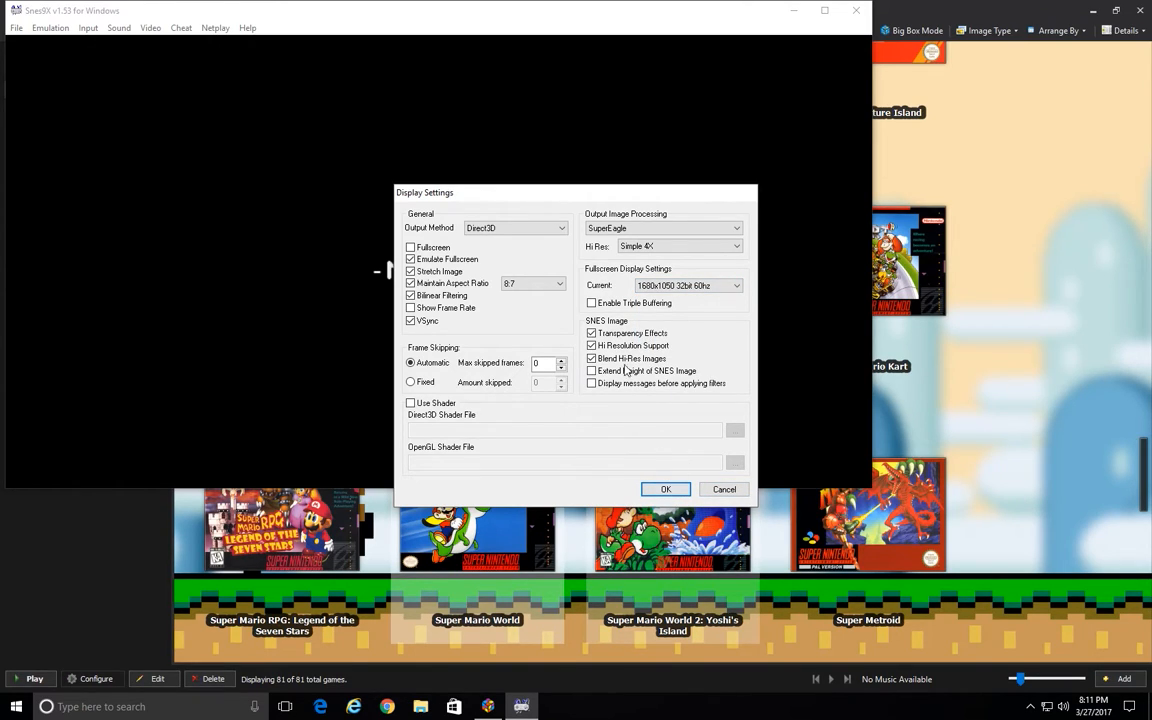
left_click(666, 490)
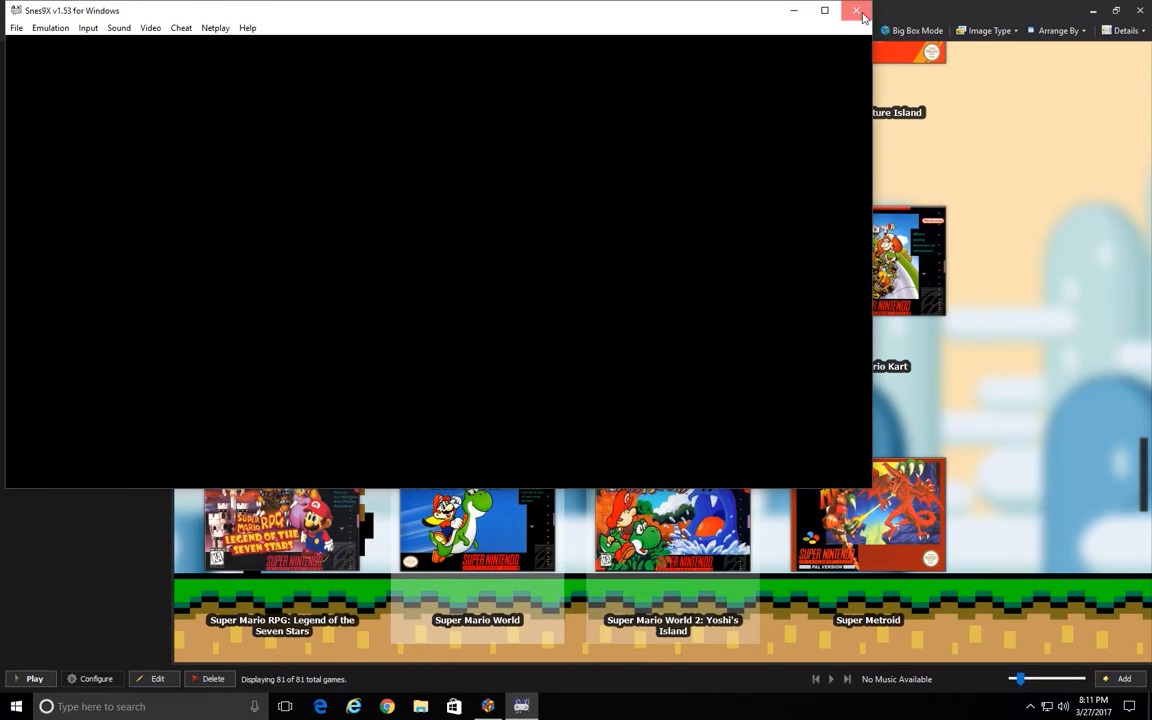
Close Snes9X, relaunch Super Mario World from the LaunchBox library and switch the game to full screen
left_click(856, 10)
mouse_move(505, 485)
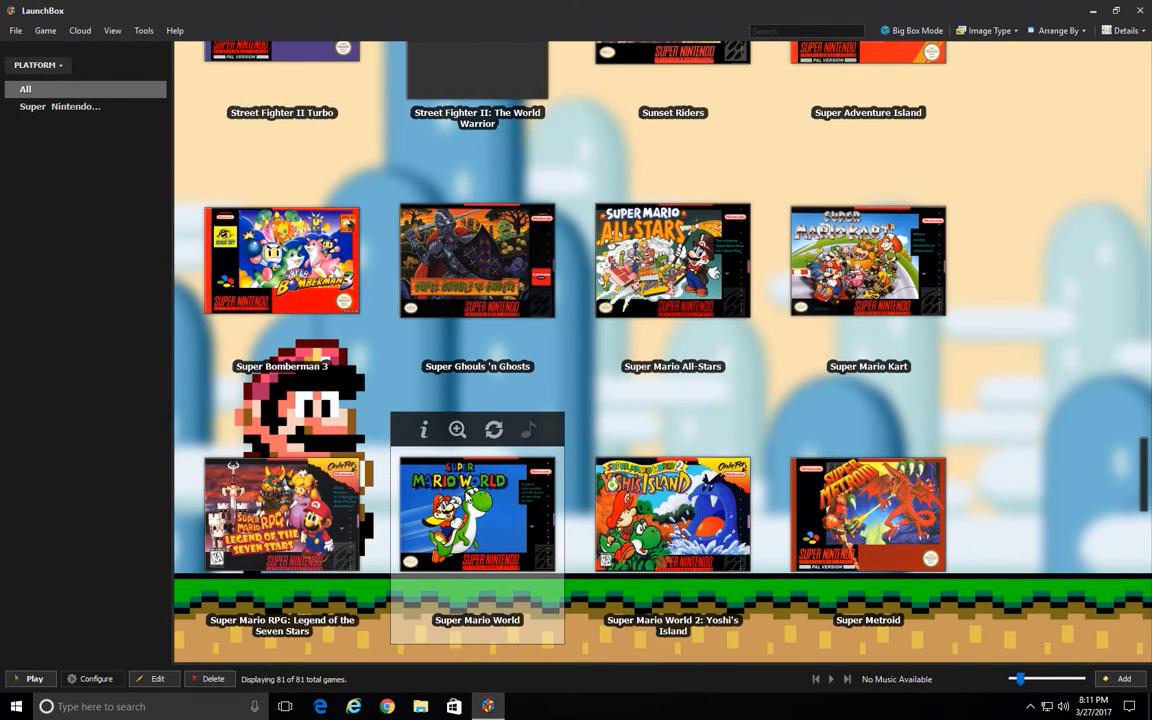
double_click(477, 505)
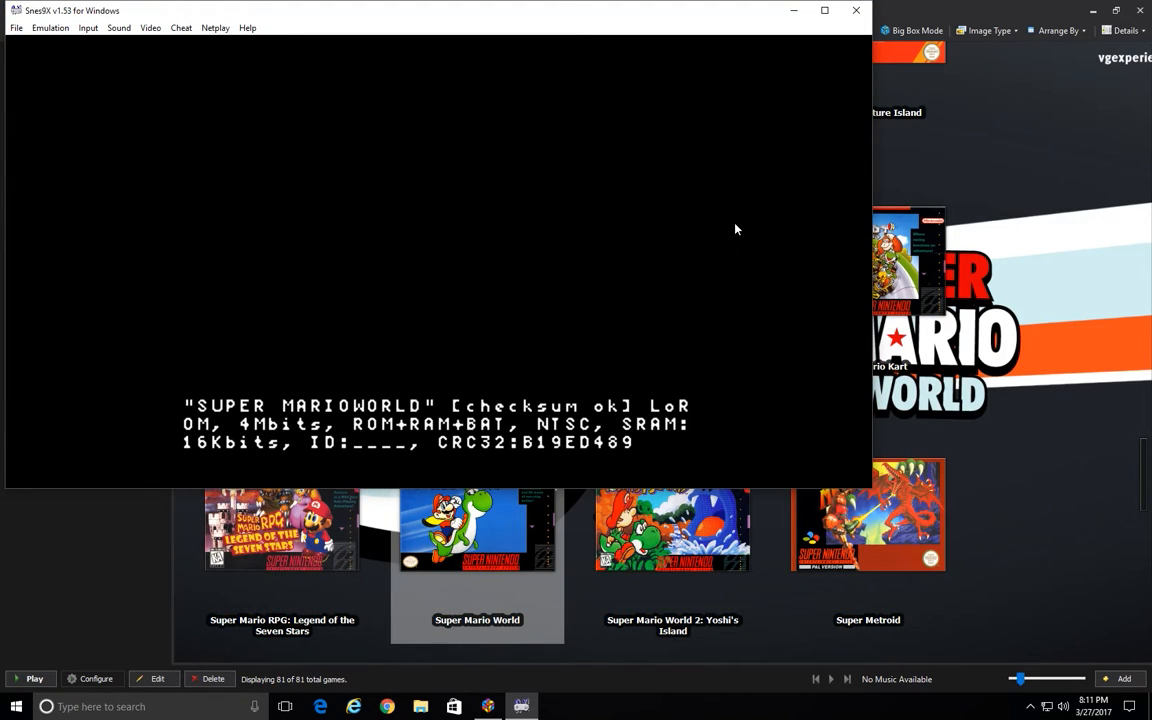
key("alt+Return")
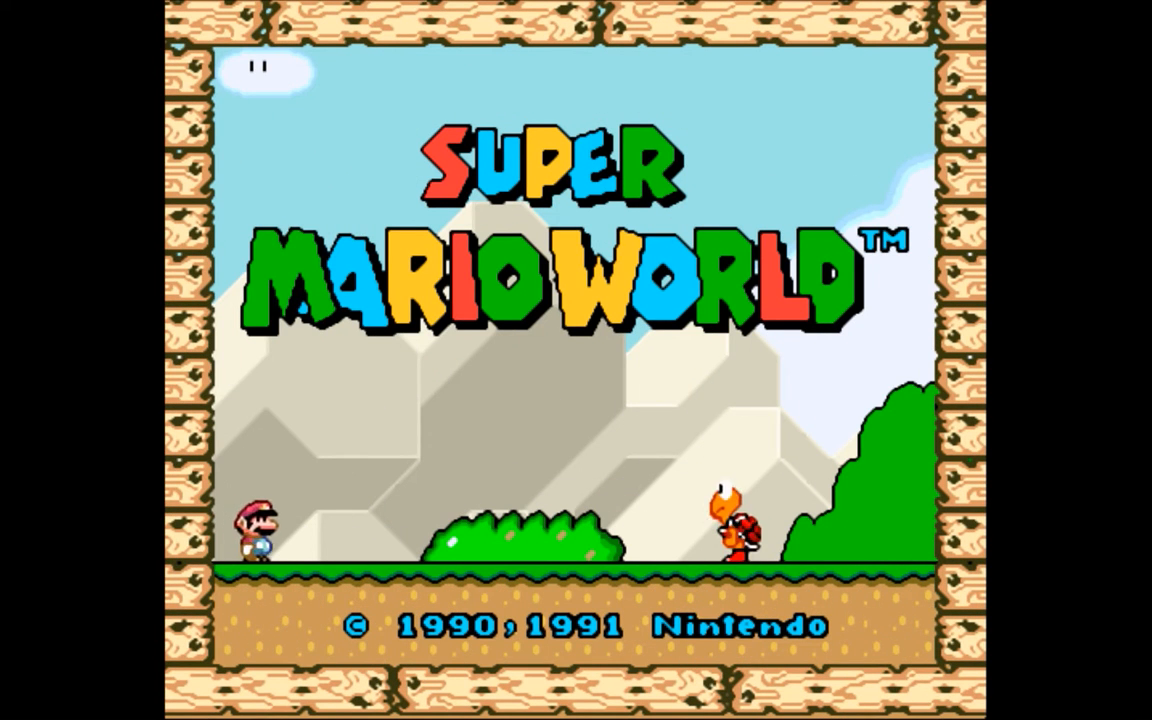
Advance Super Mario World to the player count selection and quit the game back to LaunchBox
key("Return")
key("Return")
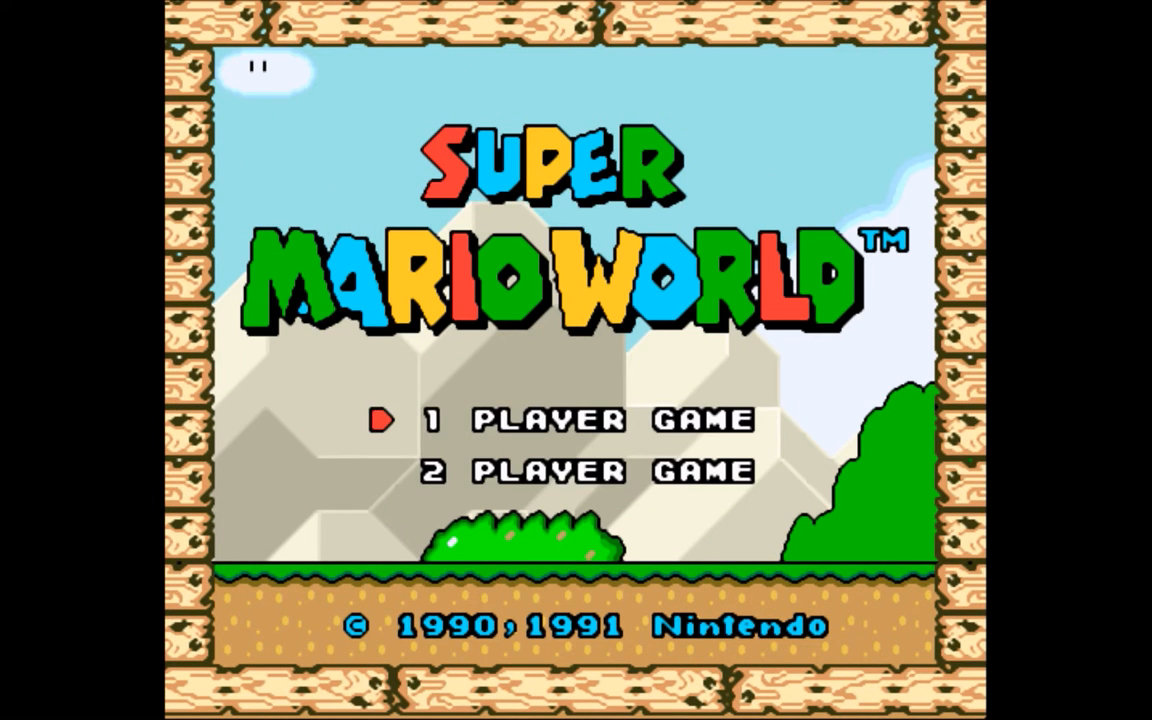
key("Escape")
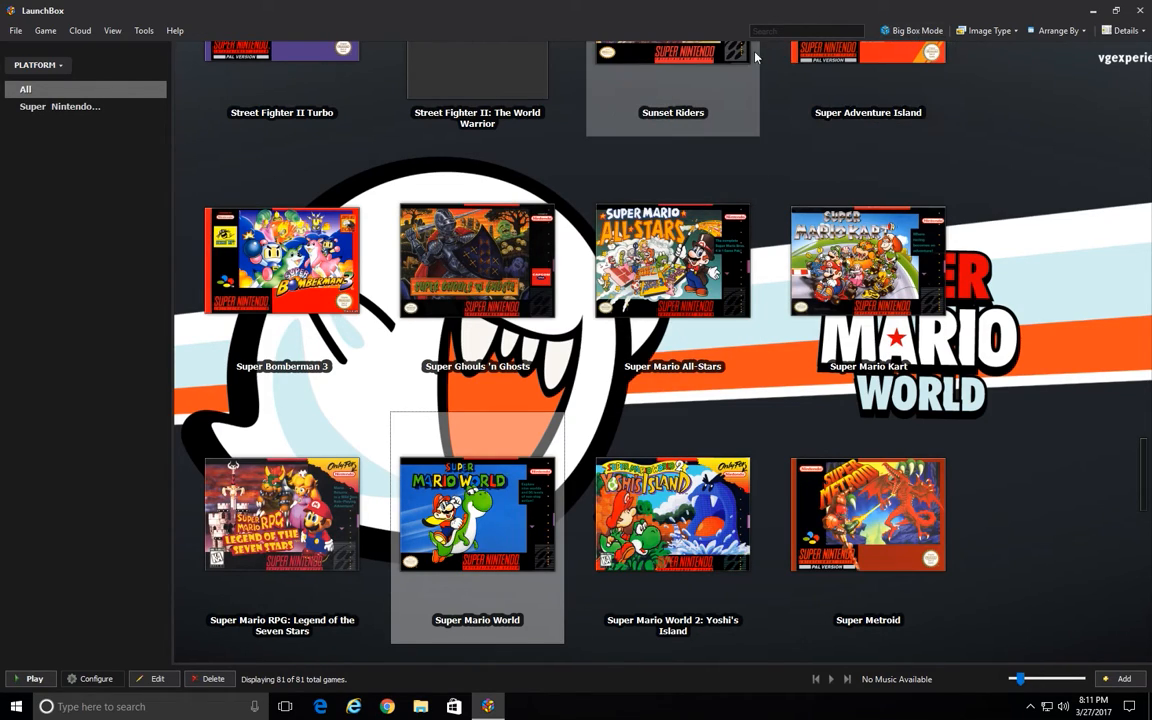
Start a new import of ROM files and advance the import wizard to the file selection page
left_click(144, 30)
mouse_move(163, 34)
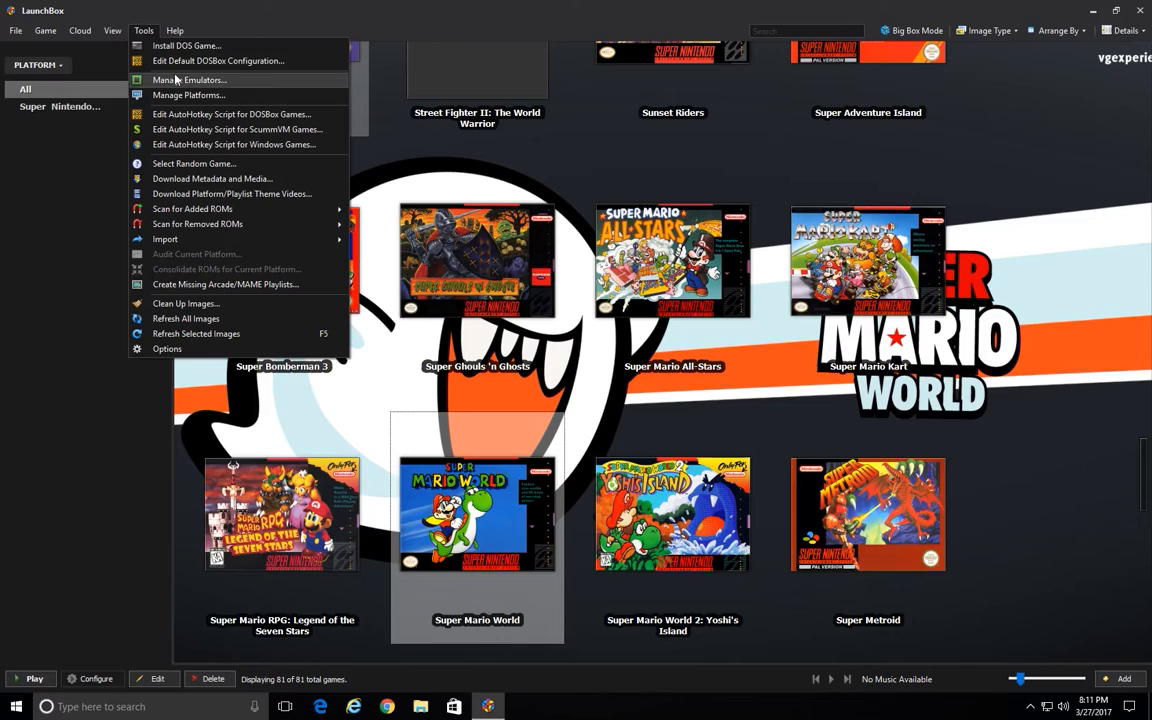
mouse_move(209, 211)
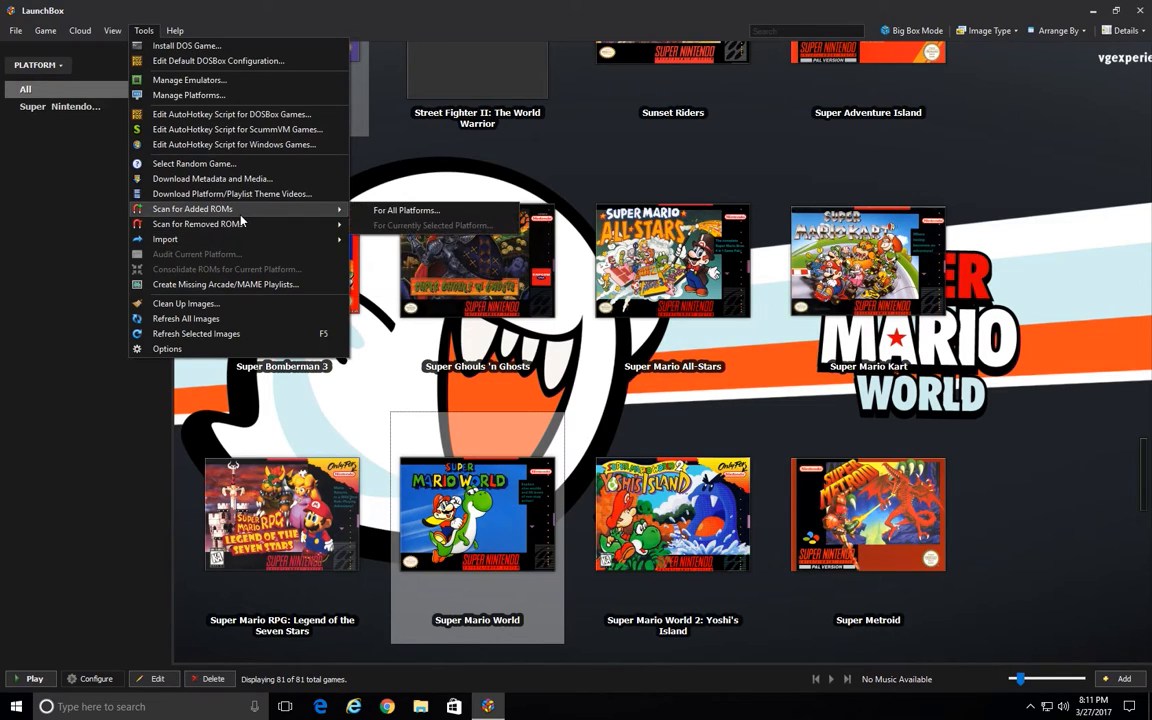
mouse_move(246, 224)
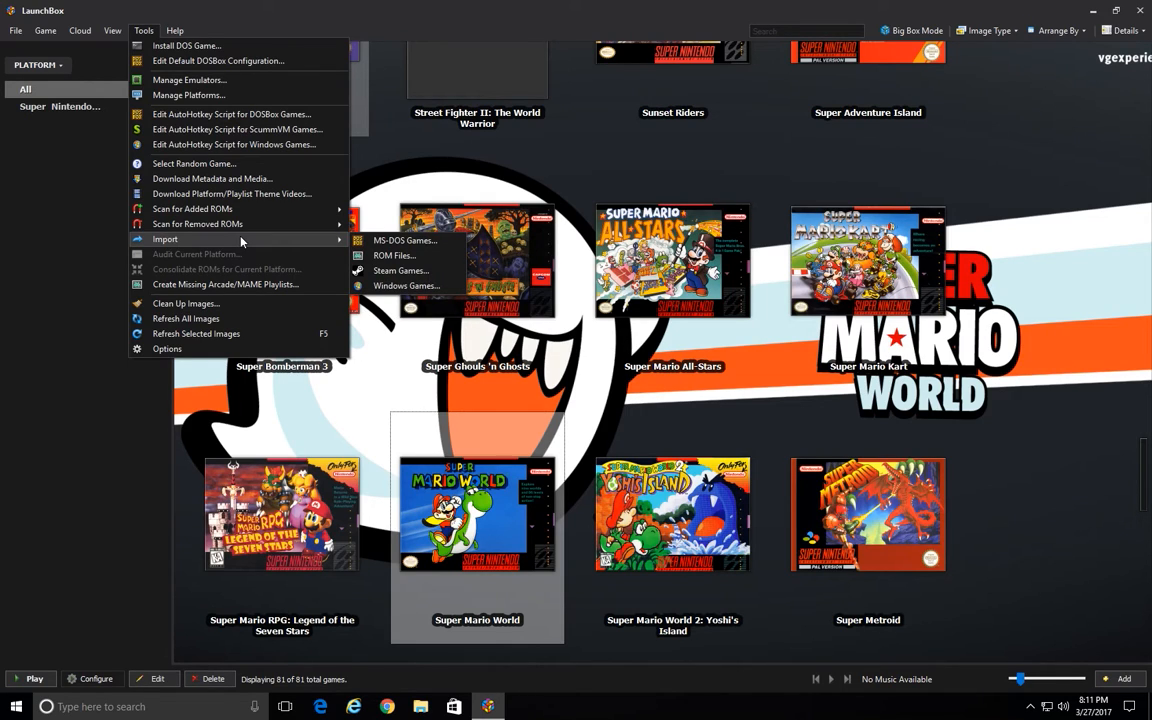
left_click(390, 256)
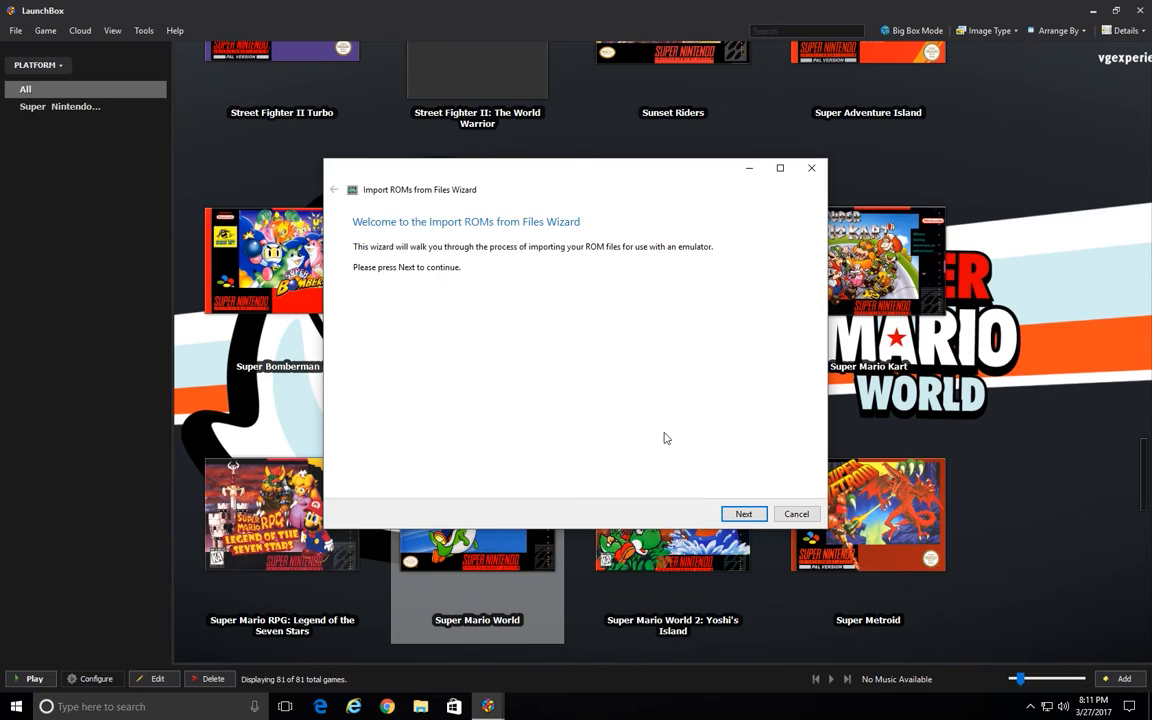
left_click(741, 512)
Add the Sega folder inside the desktop's Emulators folder to the import, checking its contents in File Explorer, and continue to the platform page
left_click(390, 476)
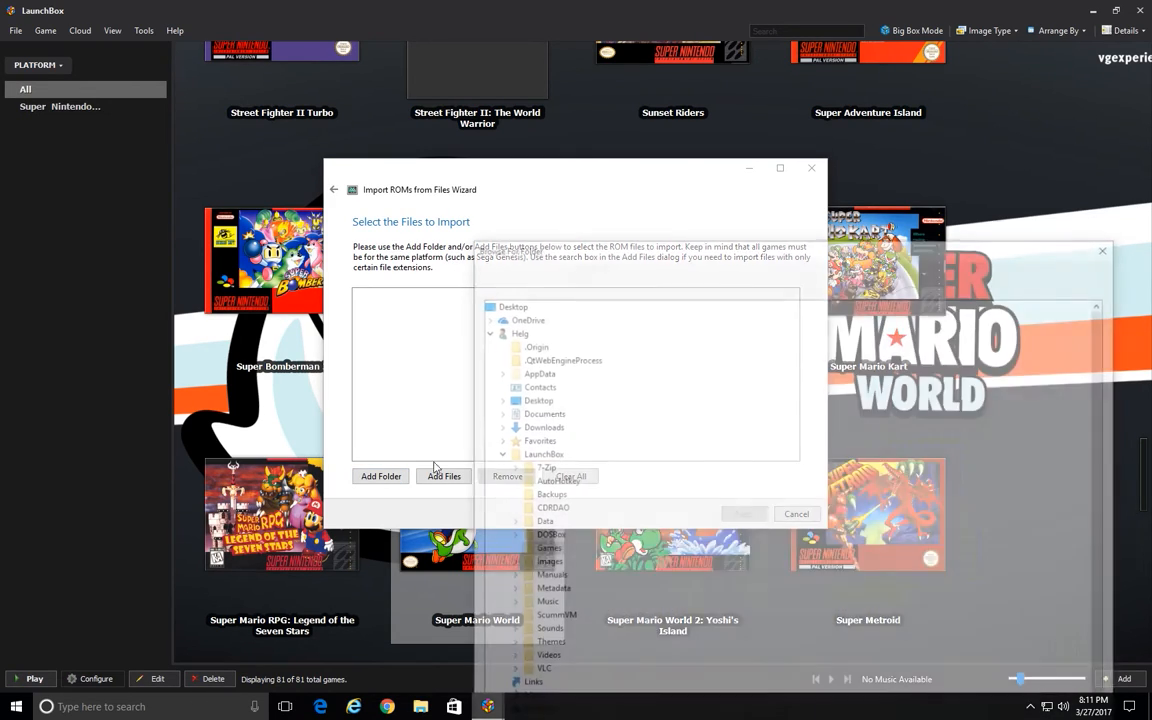
scroll(673, 511, "down", 3)
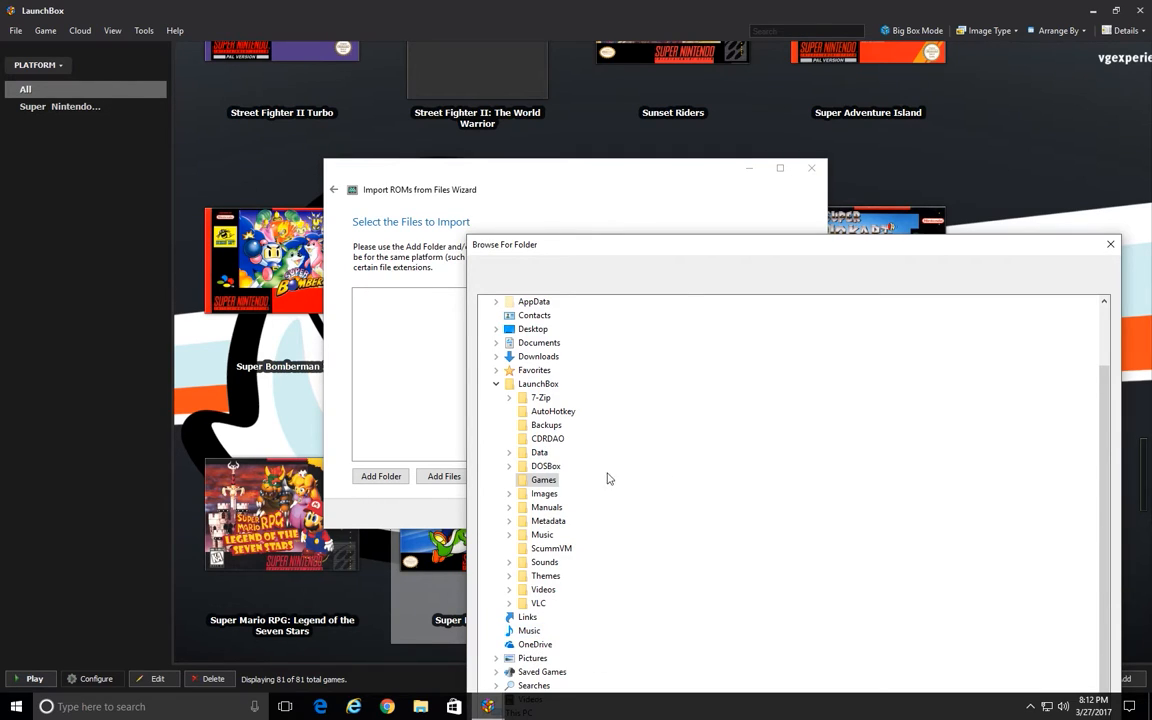
left_click_drag(518, 252, 313, 39)
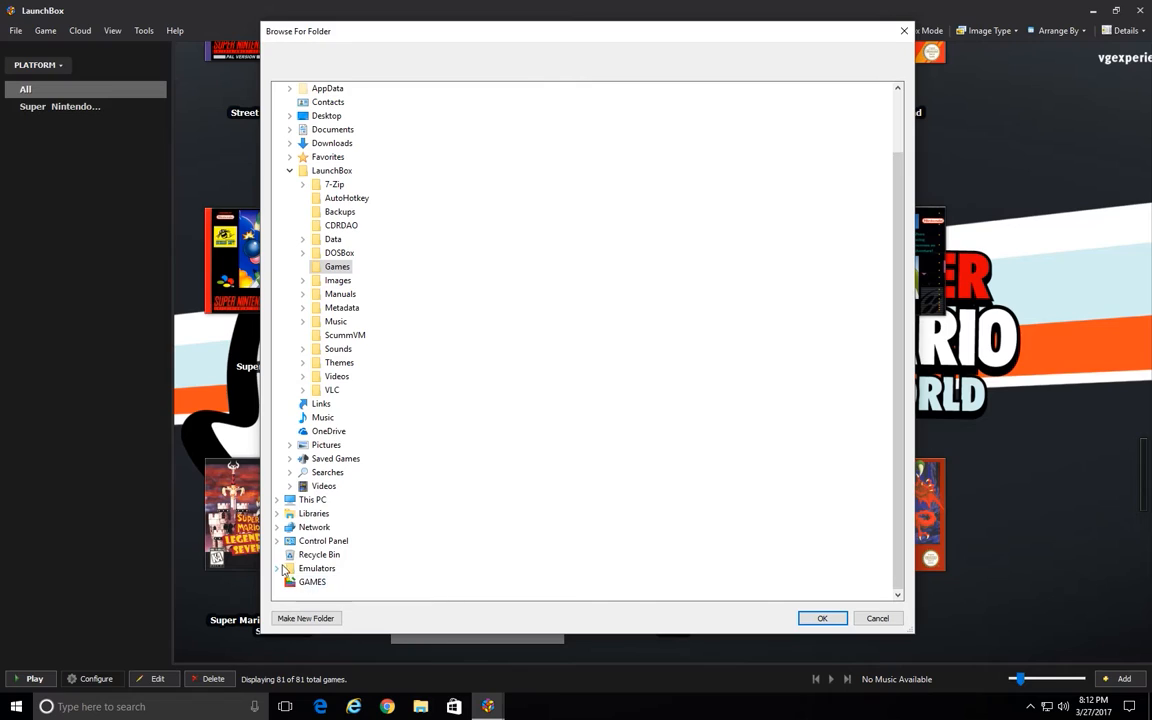
left_click(278, 568)
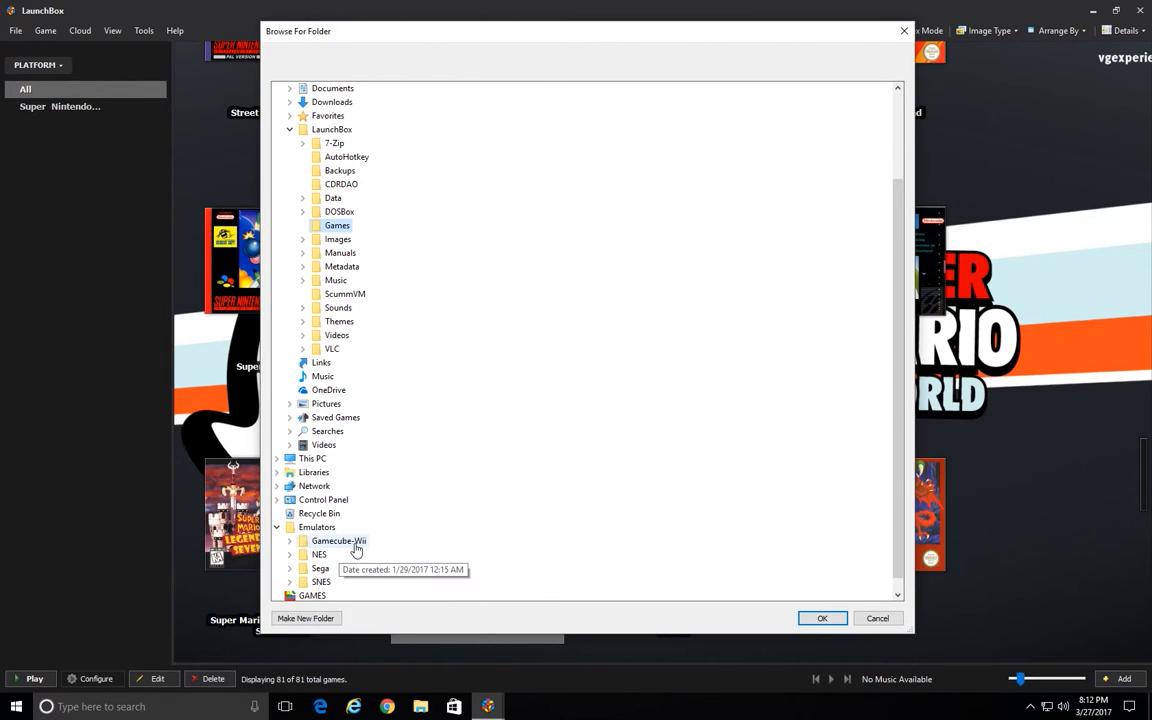
left_click(334, 568)
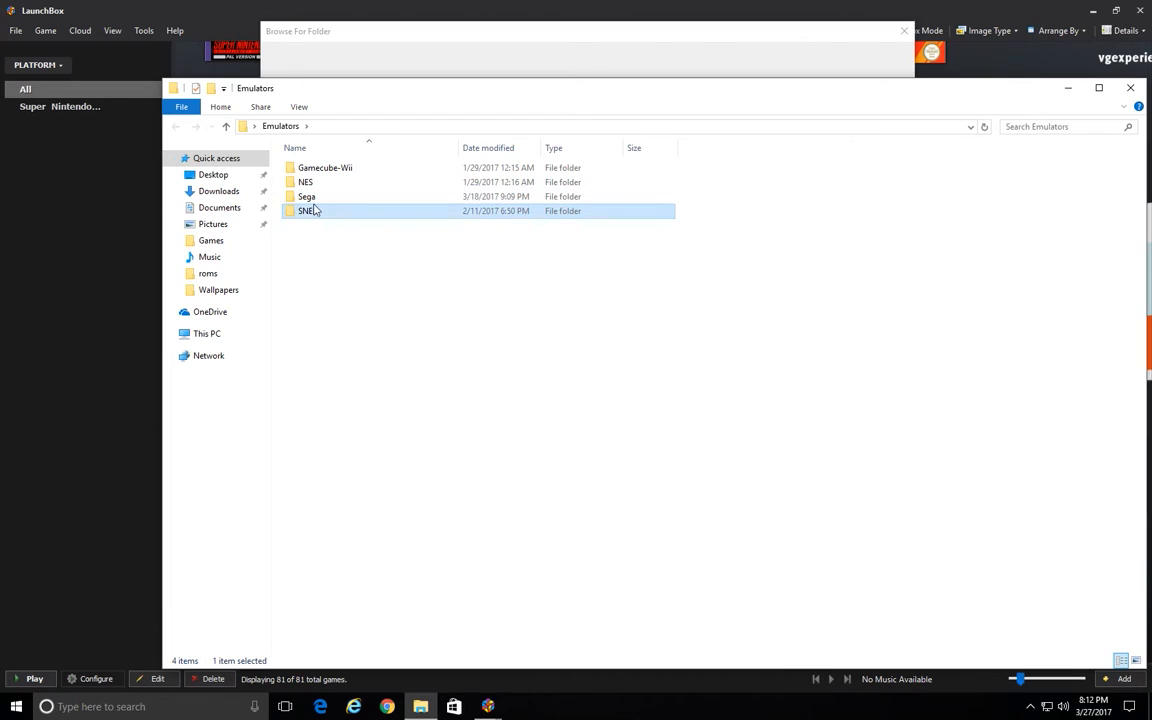
double_click(318, 198)
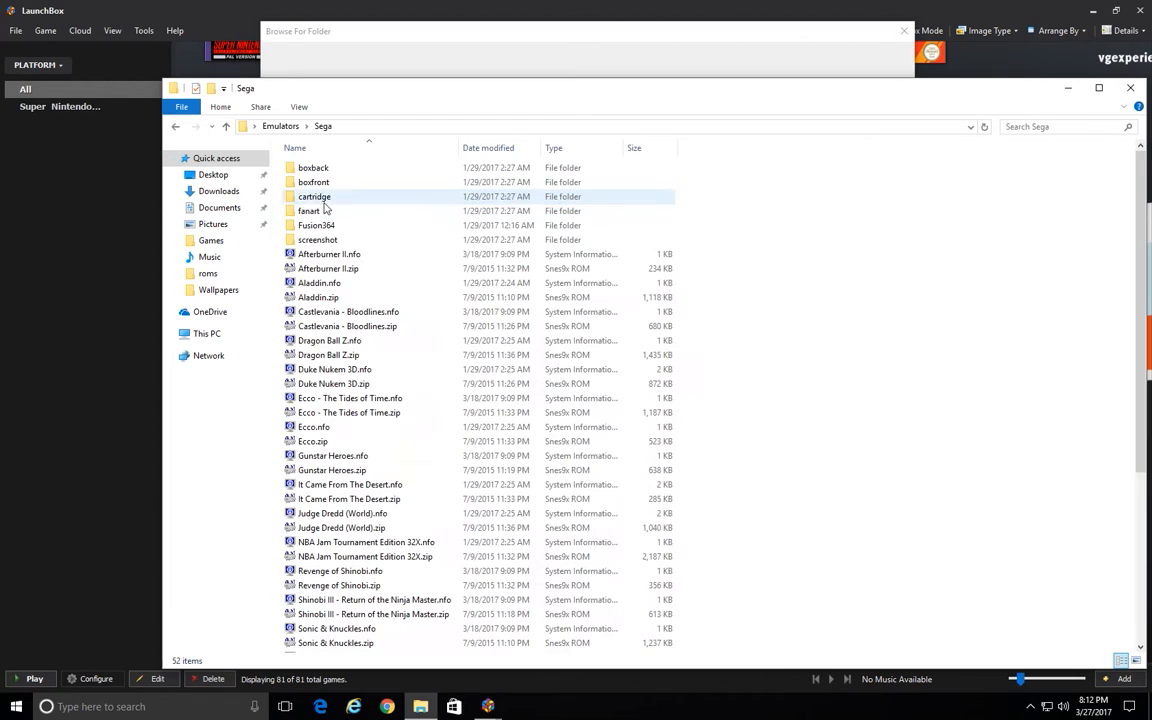
left_click(1131, 88)
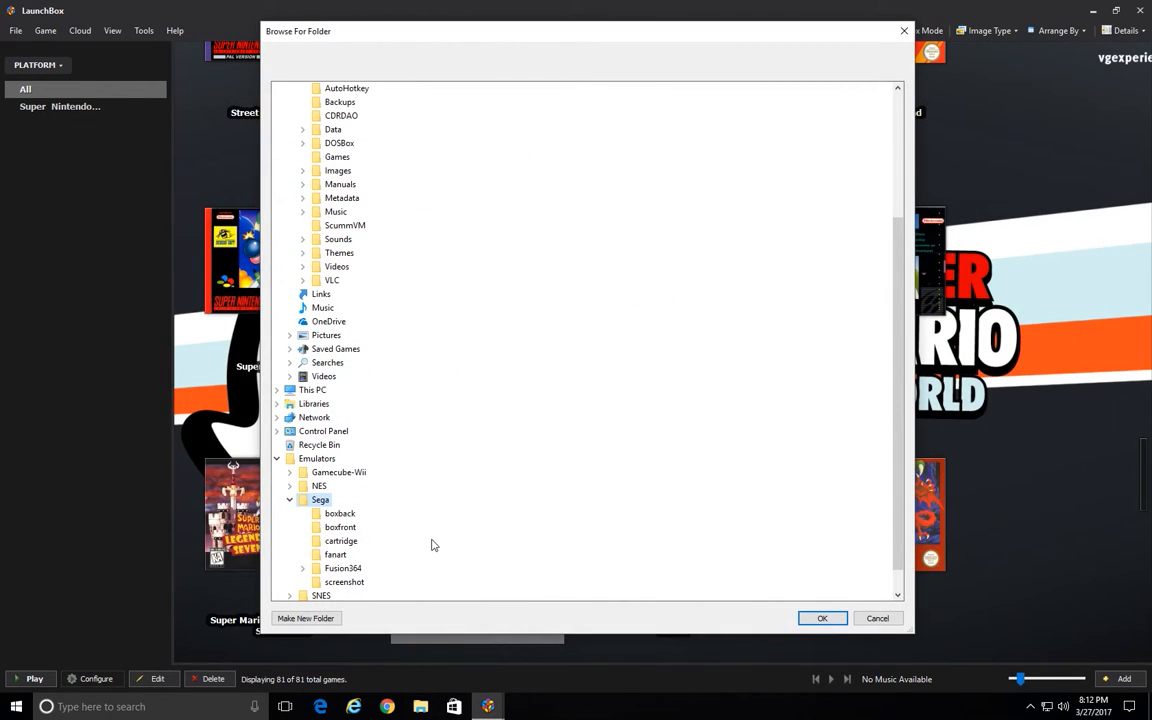
left_click(822, 619)
left_click(744, 514)
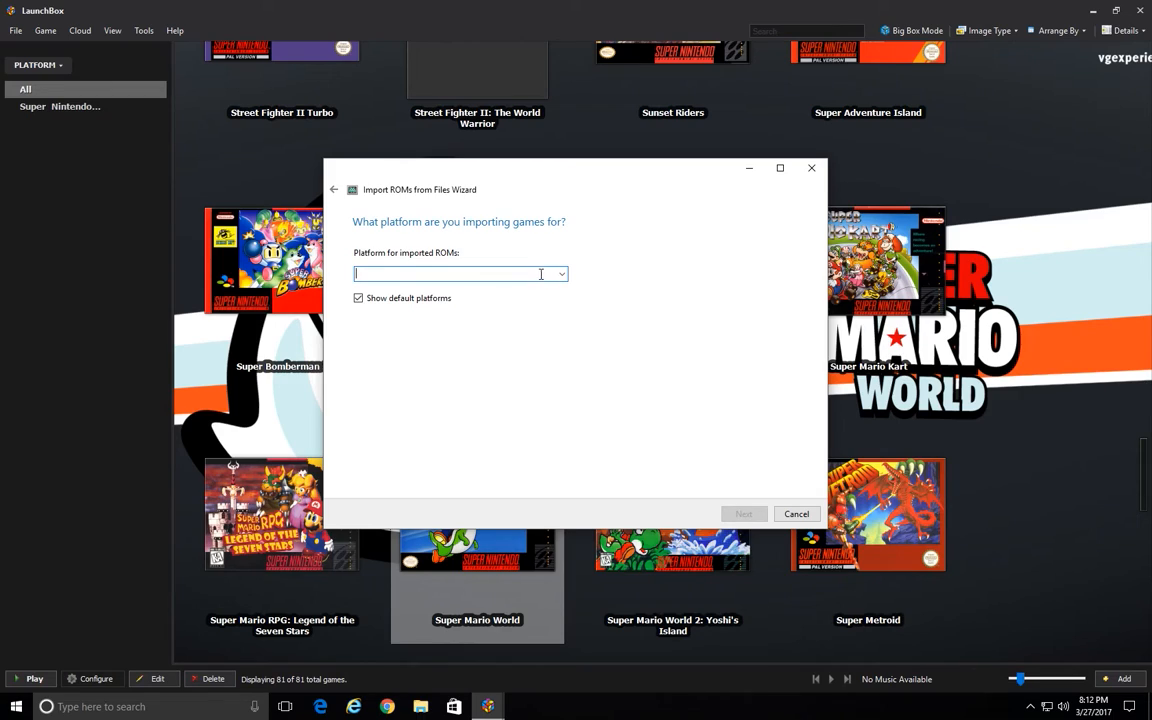
Set the platform for the imported ROMs to Sega Genesis and continue to the emulator choice
type("Sega Genesis")
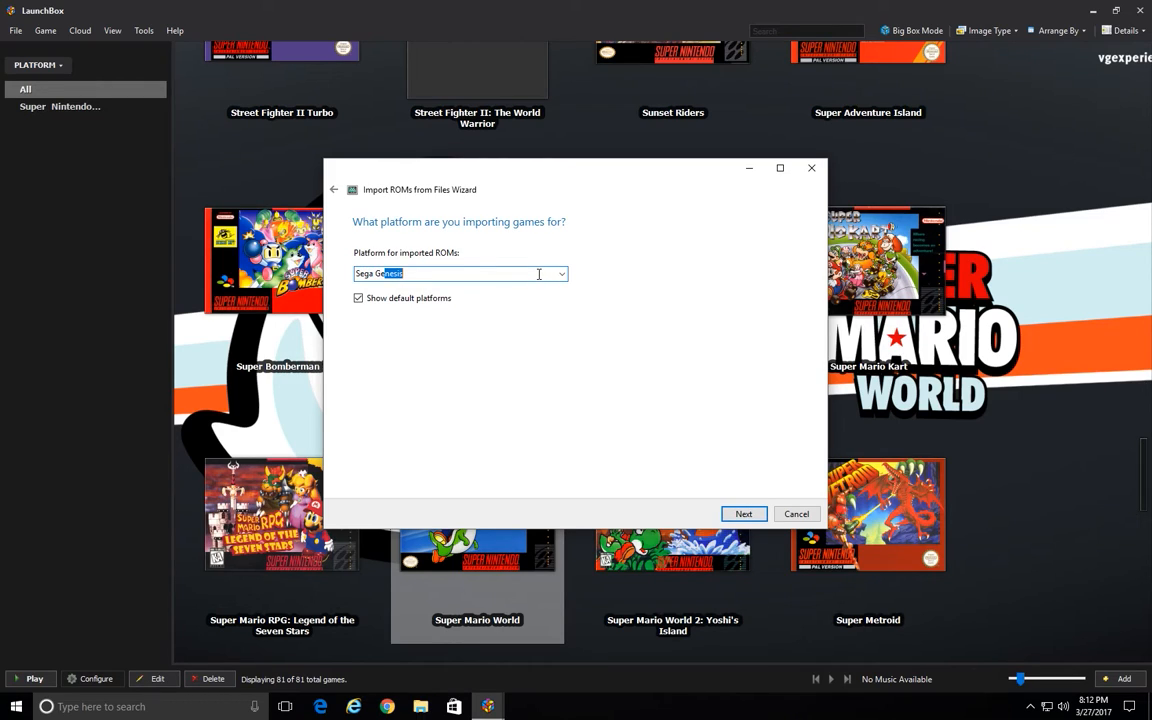
left_click(472, 273)
left_click(743, 514)
left_click(381, 299)
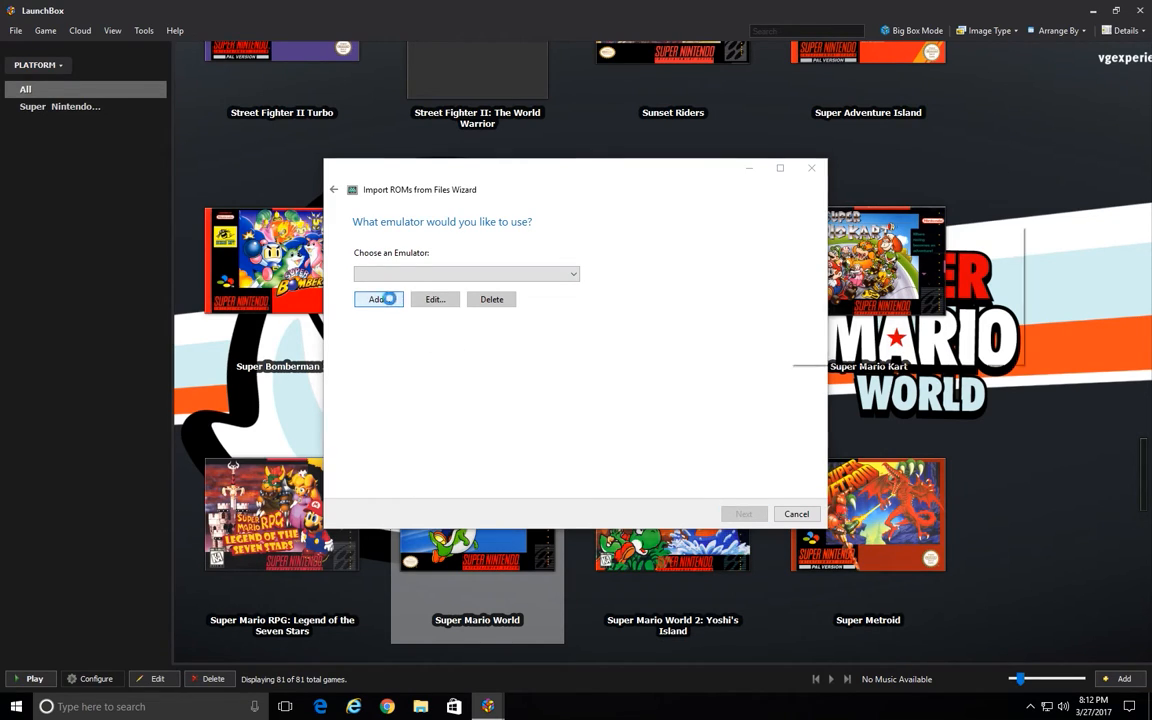
key("Escape")
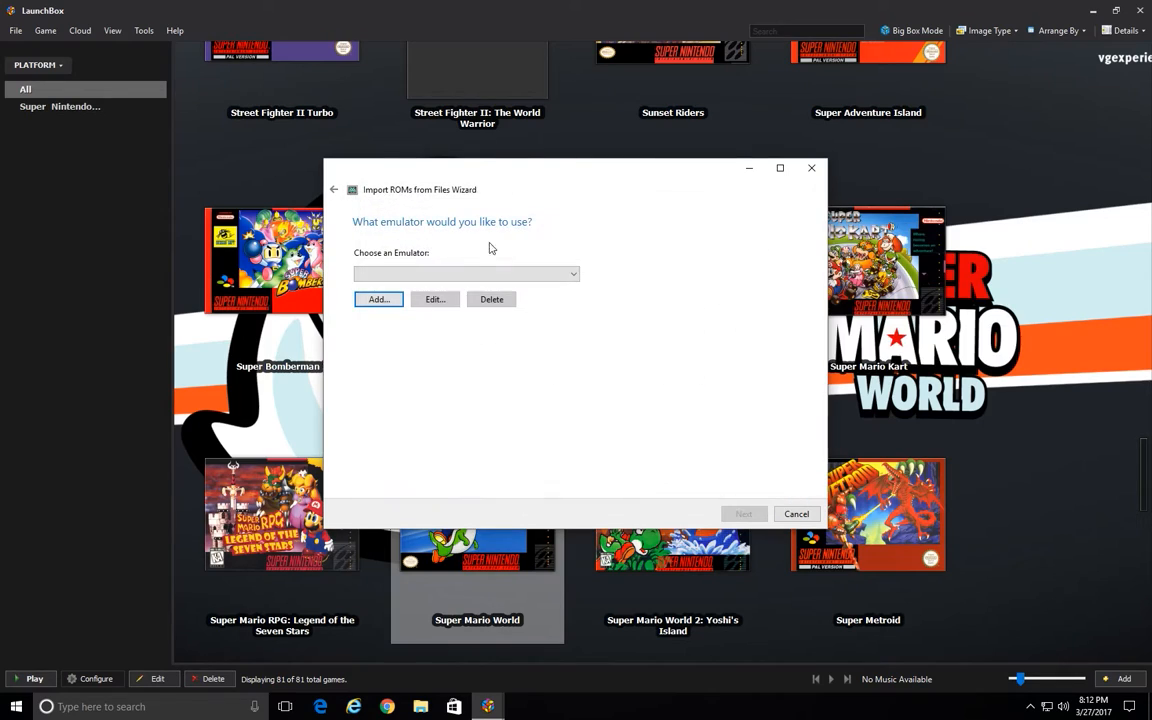
left_click(437, 275)
left_click(437, 275)
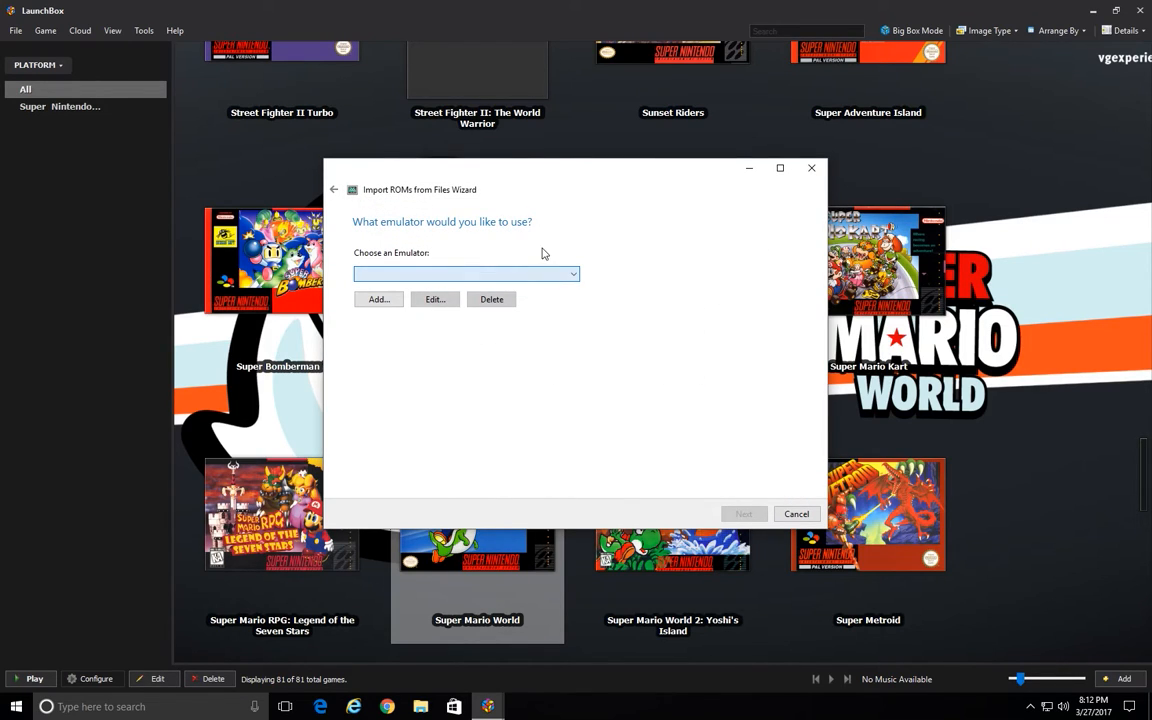
Add Kega Fusion as the emulator, using Fusion.exe from Desktop\Emulators\Sega\Fusion364, and continue the import with it
left_click(381, 299)
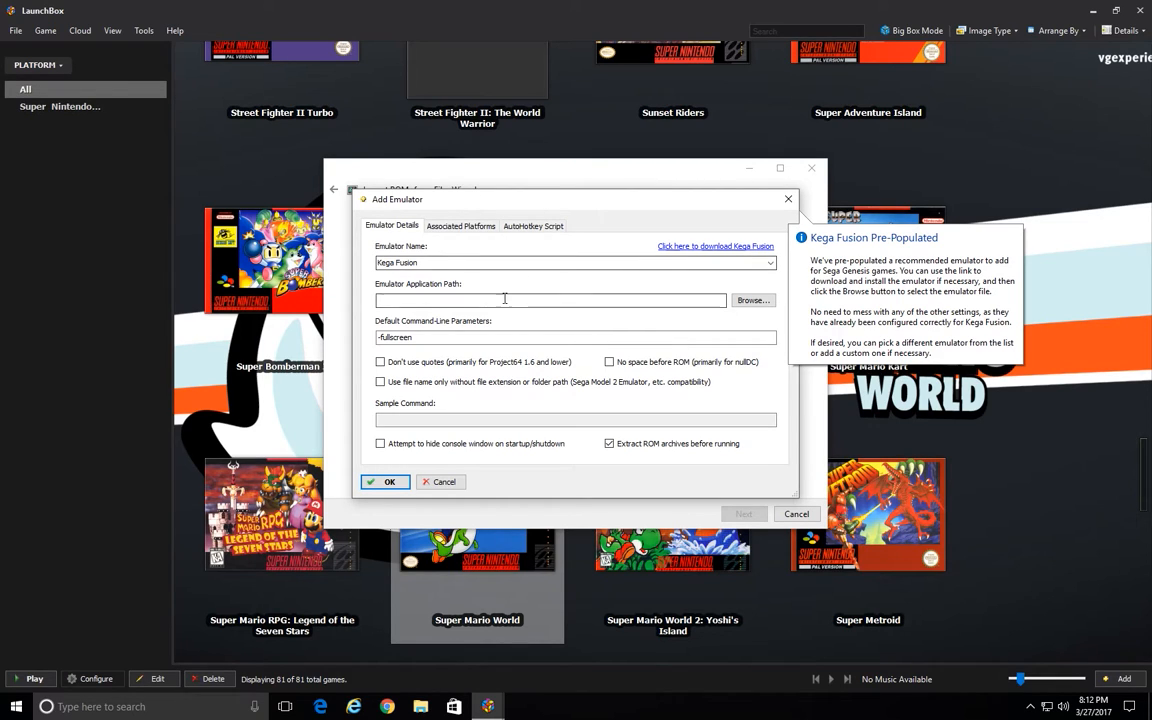
left_click(752, 300)
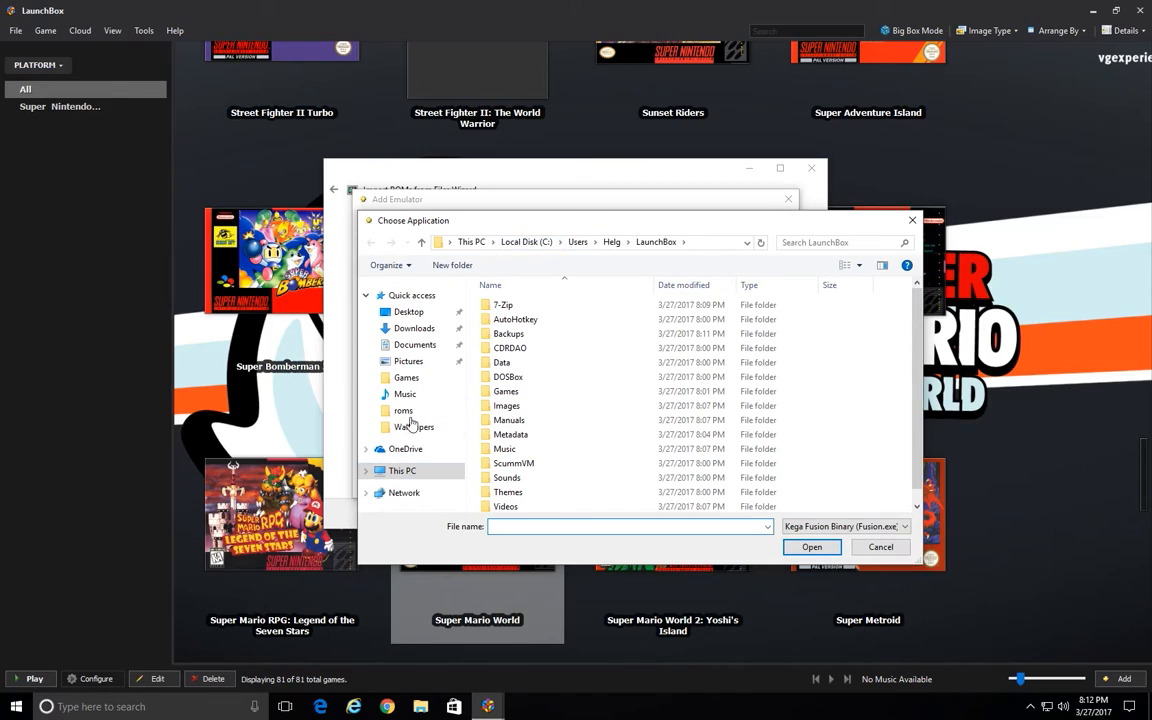
left_click(400, 311)
double_click(510, 306)
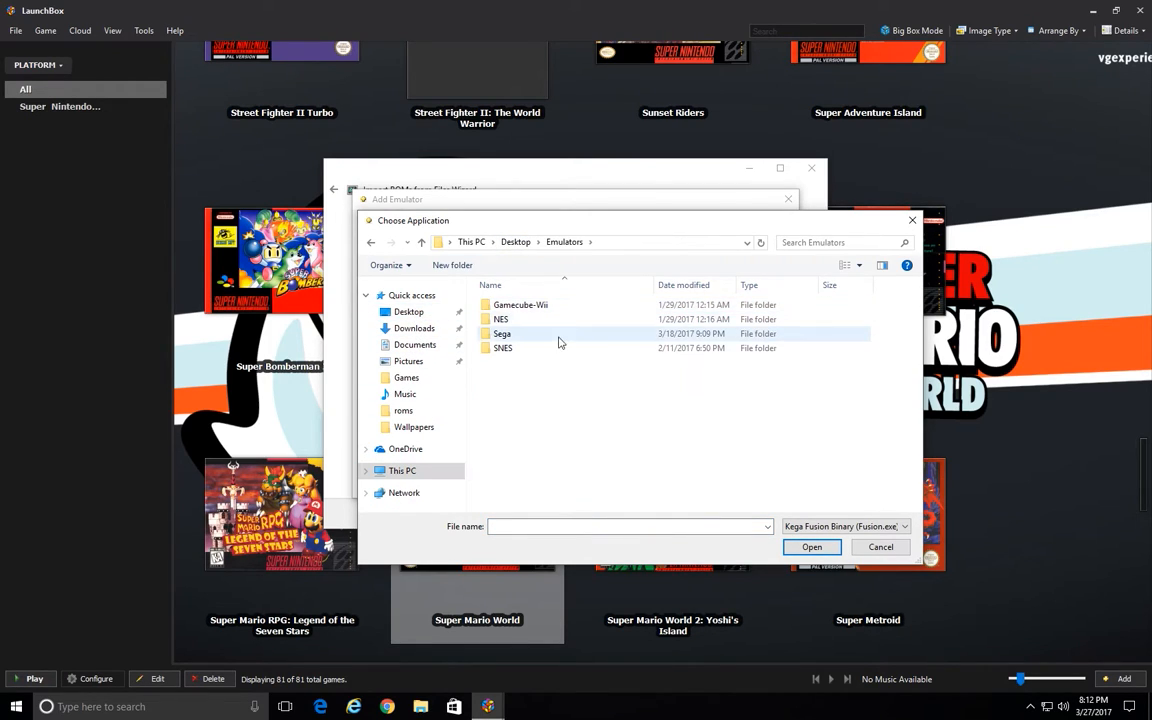
double_click(506, 333)
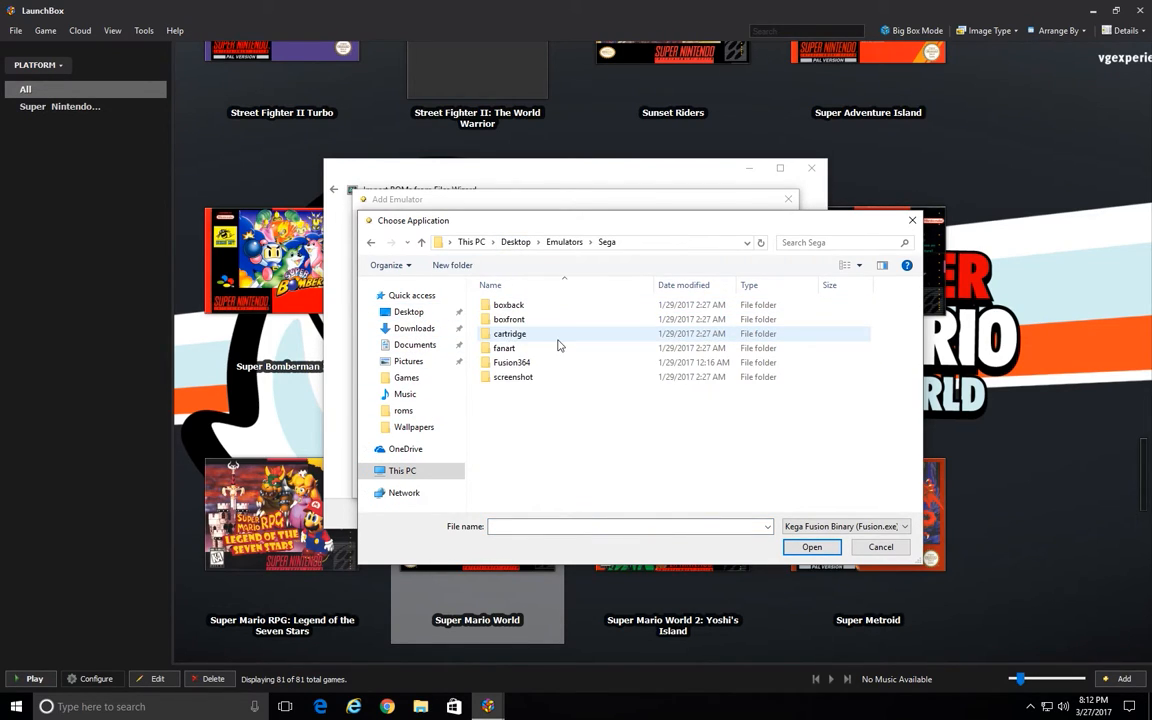
double_click(517, 364)
double_click(530, 326)
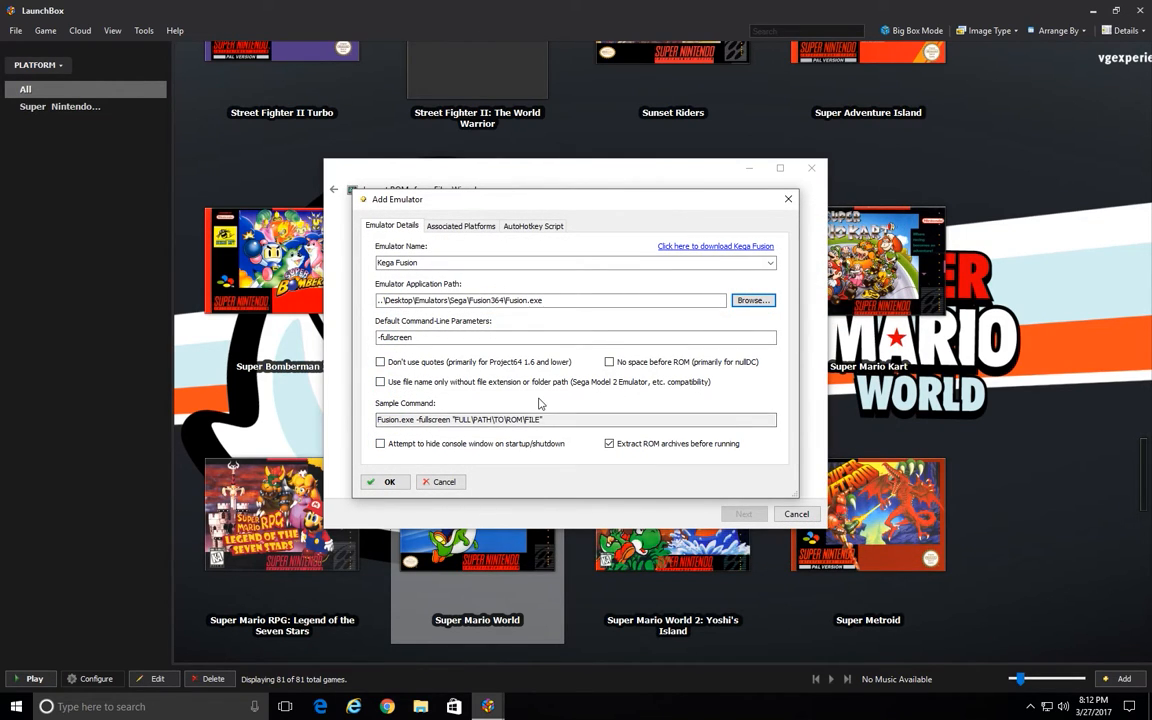
left_click(391, 482)
left_click(740, 514)
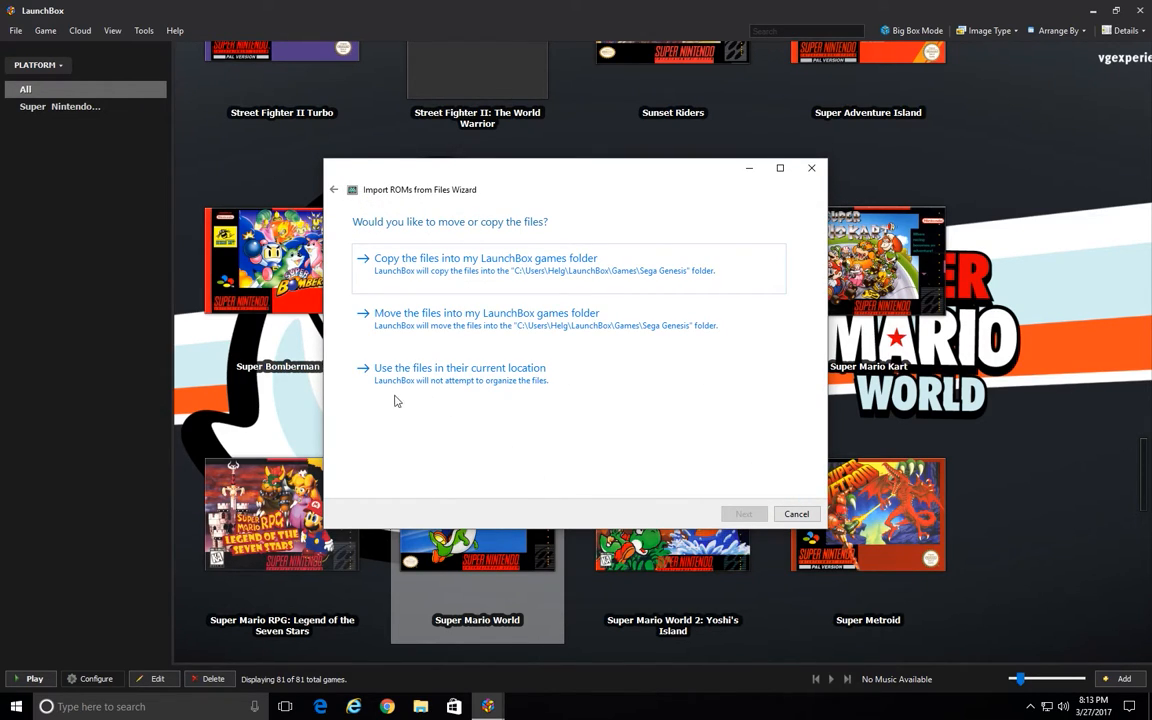
Choose to use the ROM files in their current location and accept the default metadata and media download options
left_click(465, 383)
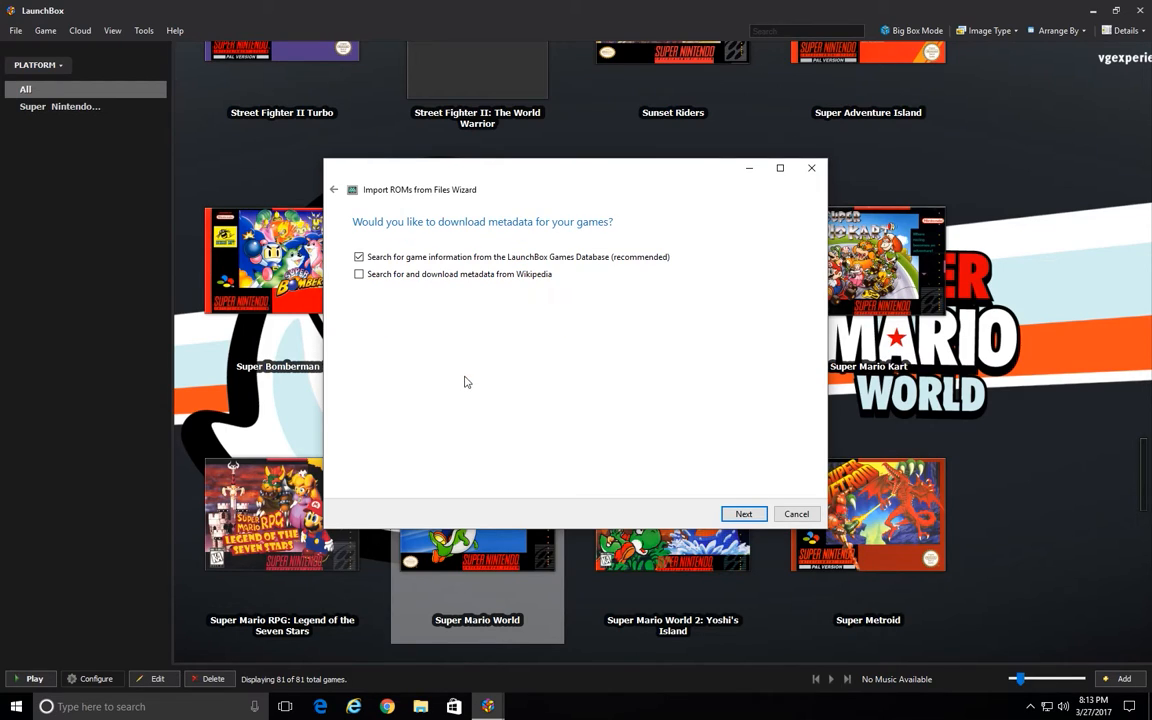
left_click(743, 514)
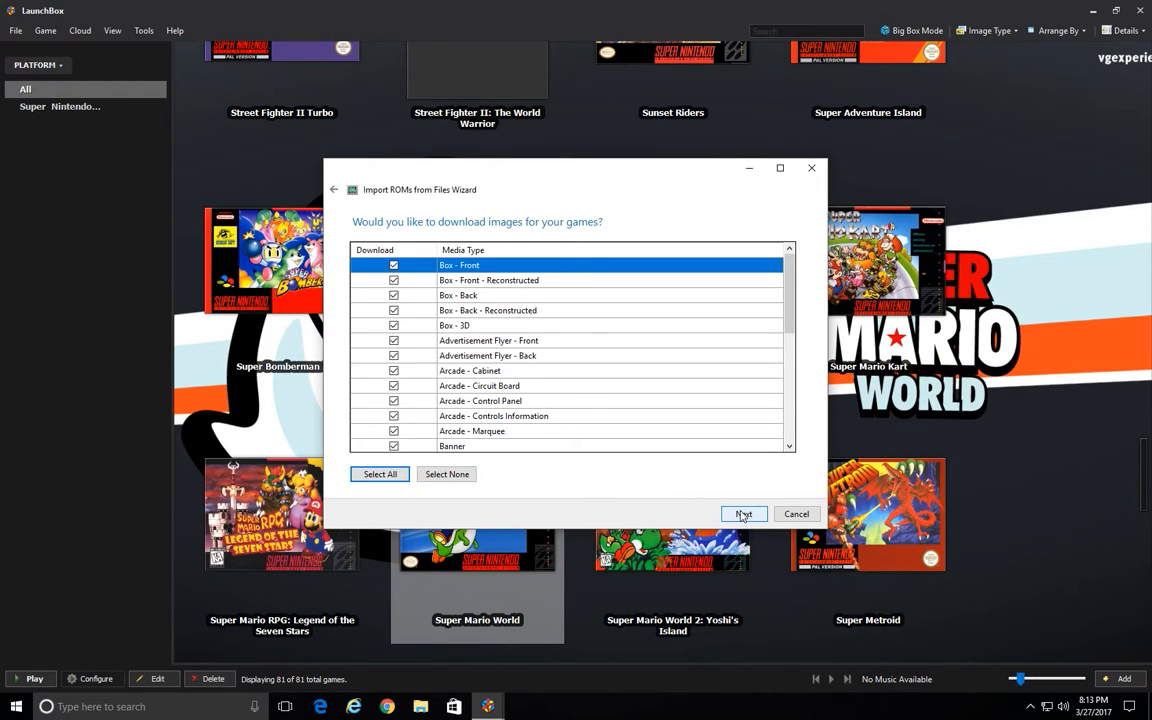
scroll(697, 423, "down", 10)
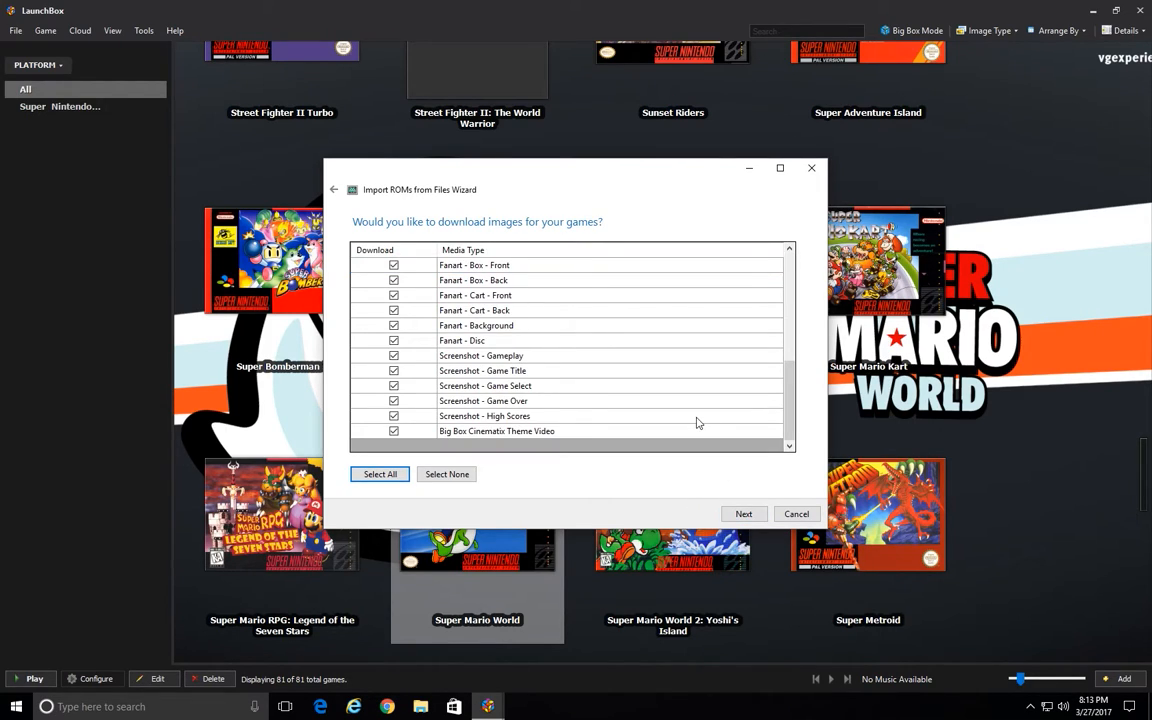
left_click(745, 517)
left_click(745, 516)
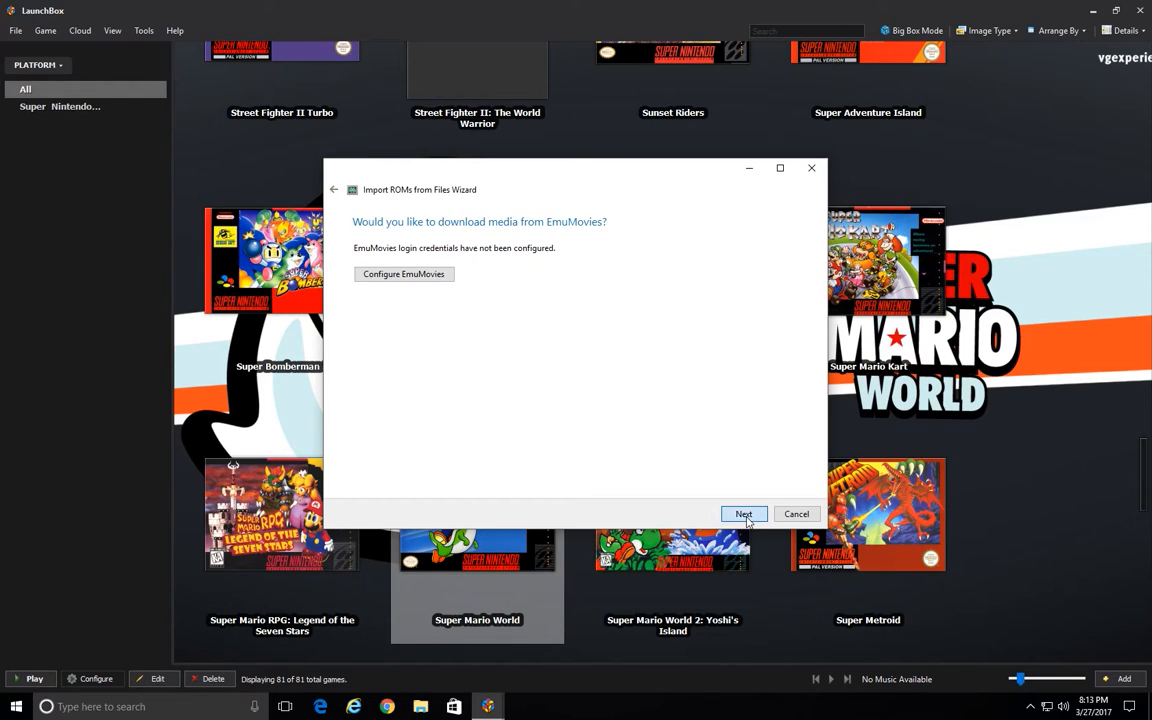
left_click(744, 514)
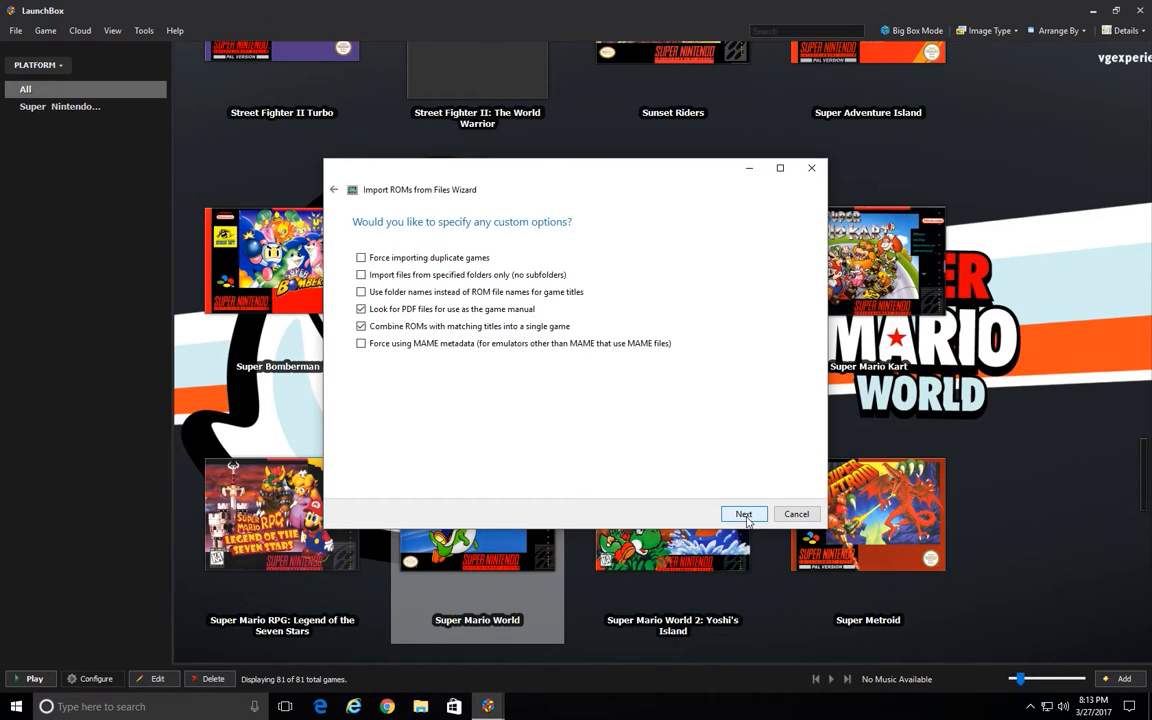
Turn off looking for PDF files as game manuals, review the list of games and finish the Sega Genesis import
left_click(361, 309)
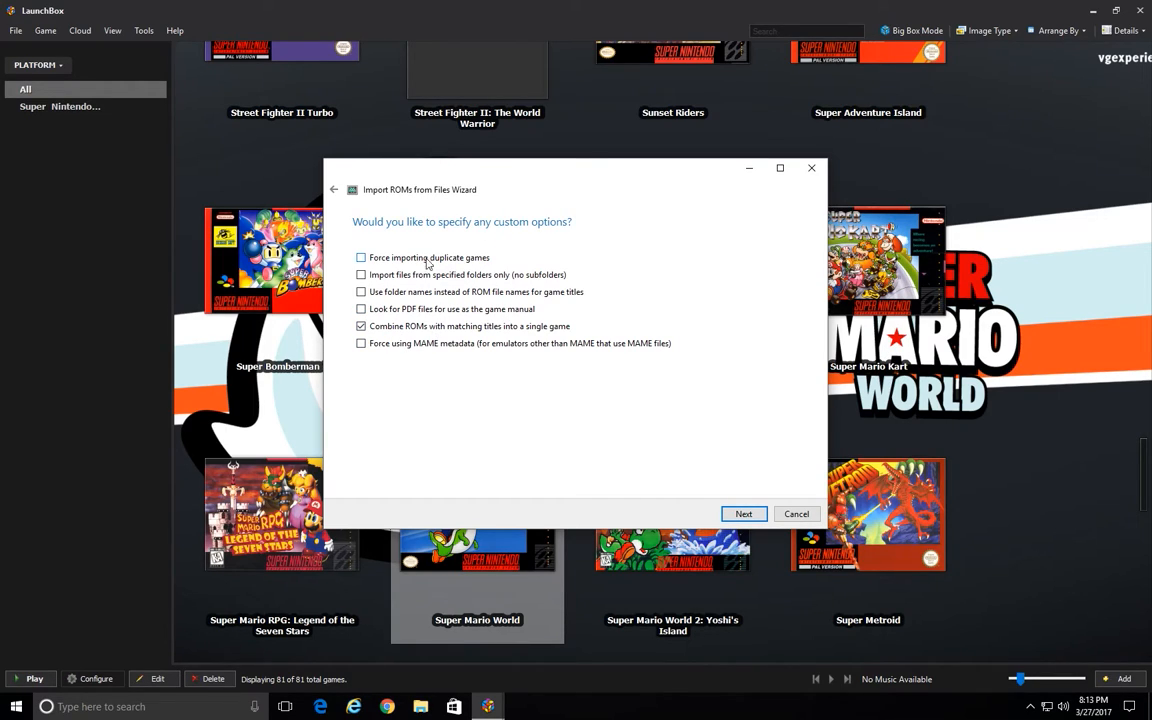
left_click(744, 514)
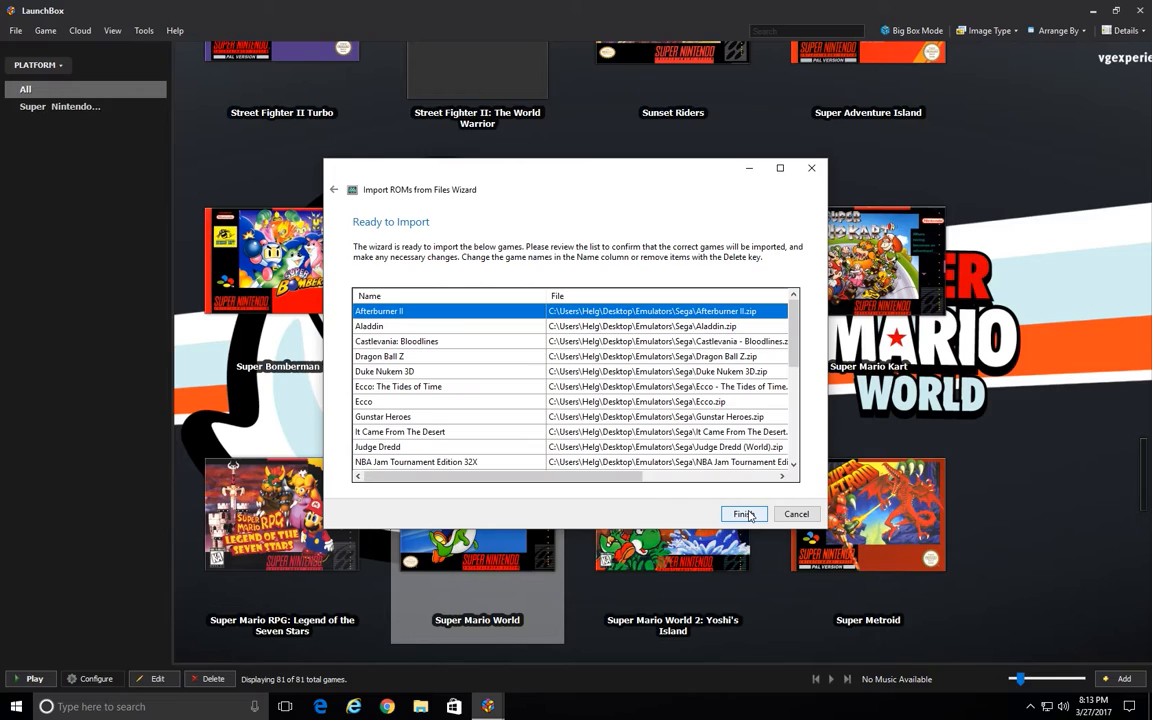
scroll(660, 418, "down", 7)
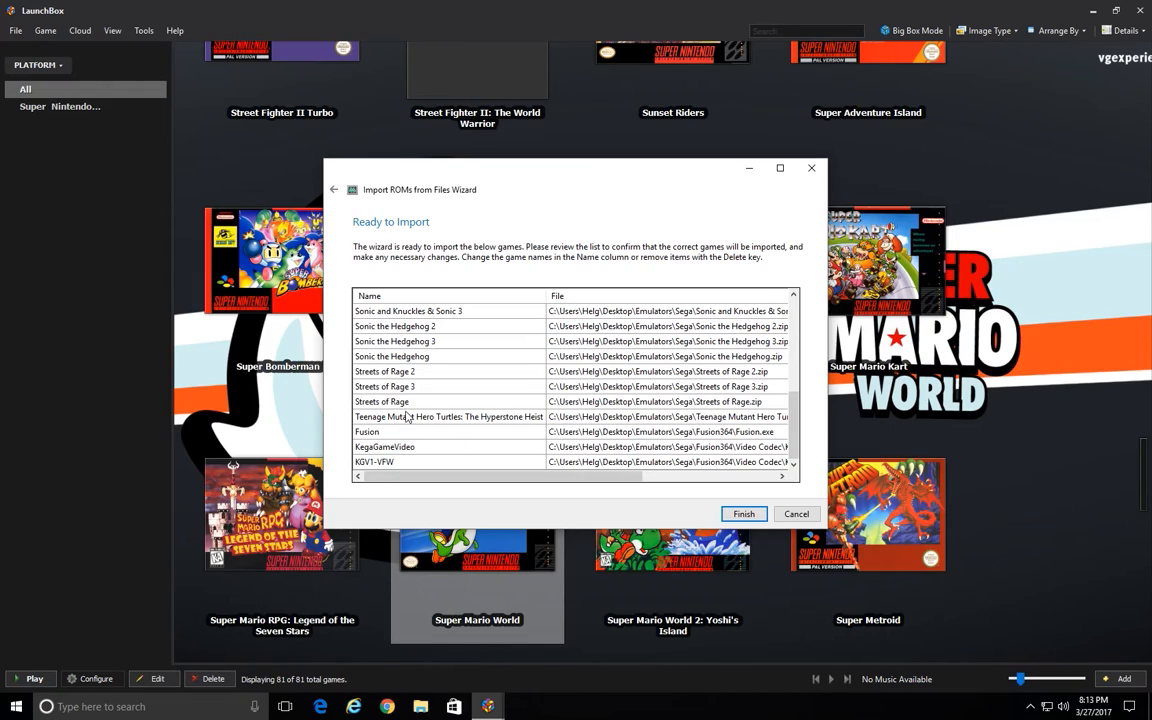
scroll(407, 403, "up", 7)
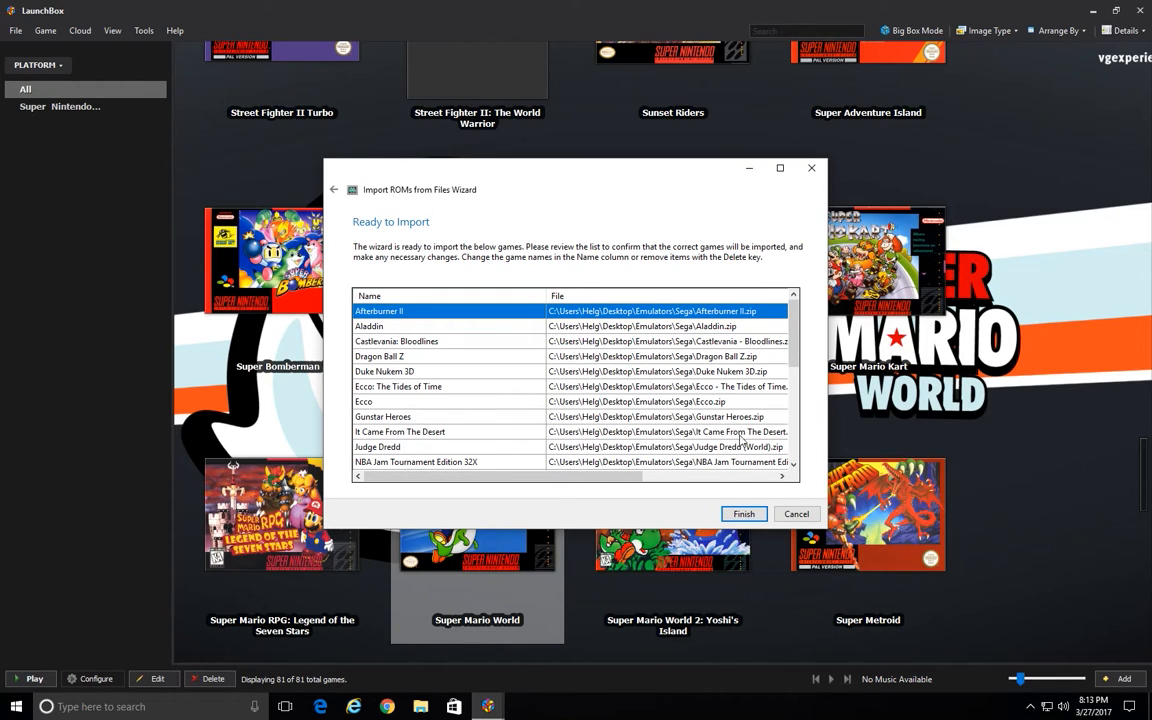
left_click(744, 513)
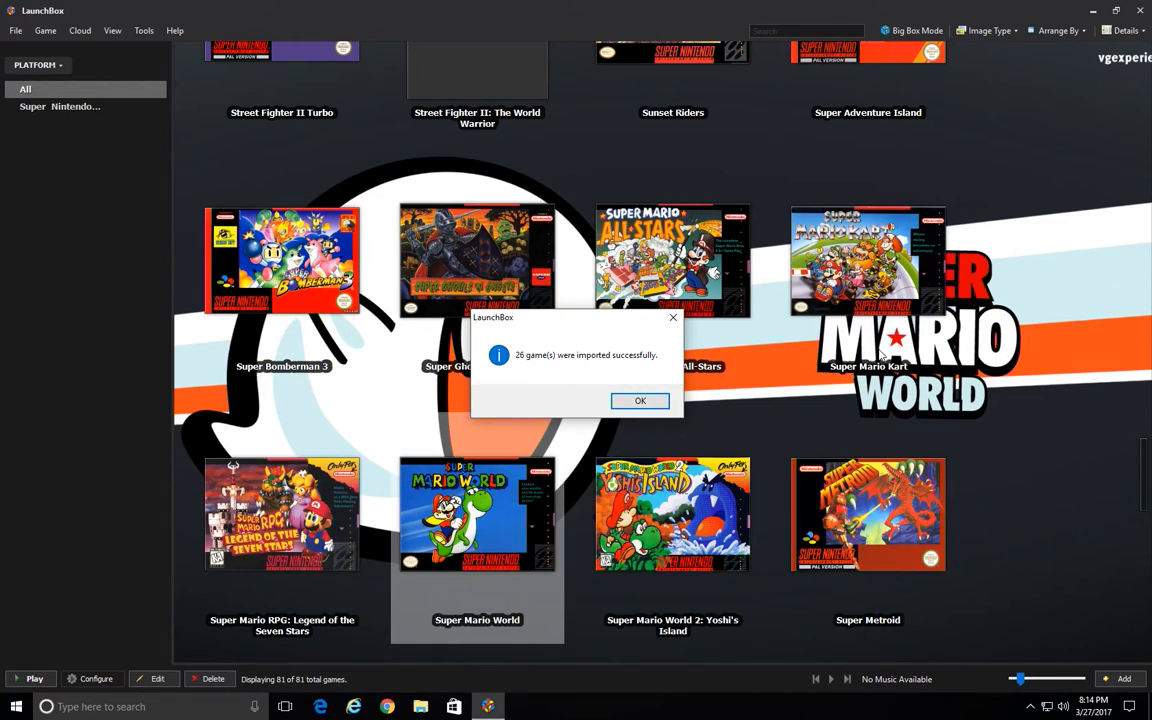
left_click(628, 400)
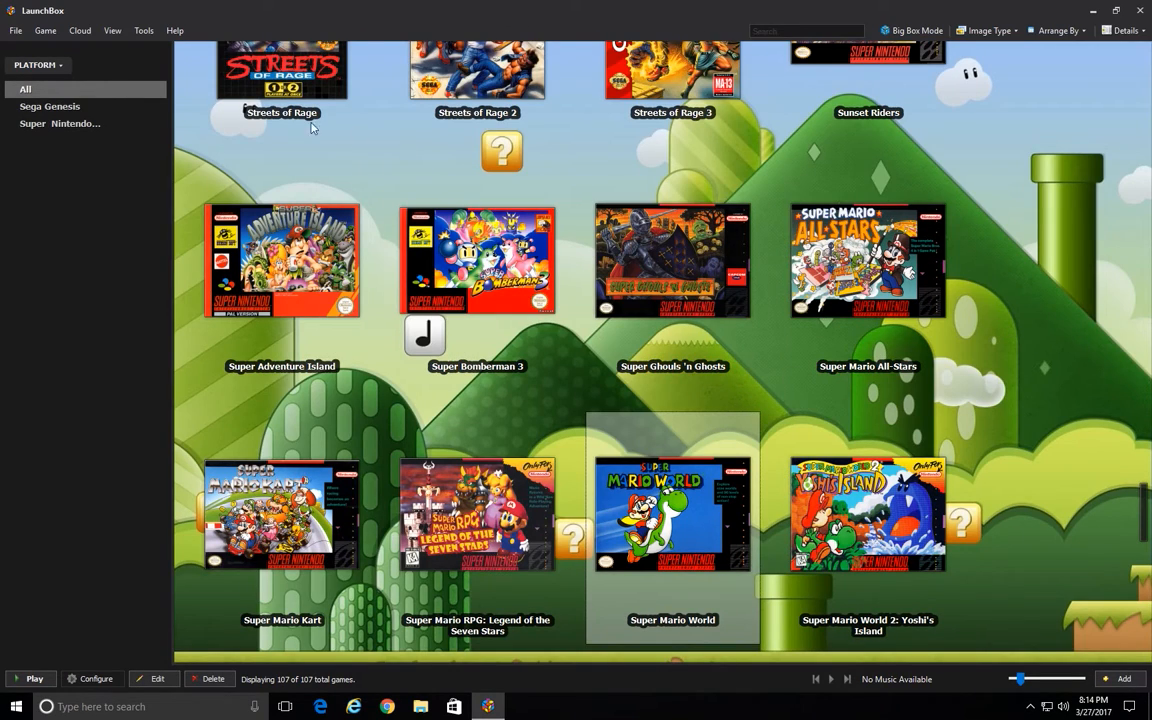
Compare the Sega Genesis and Super Nintendo platform views and look through the imported Sega Genesis games
left_click(58, 110)
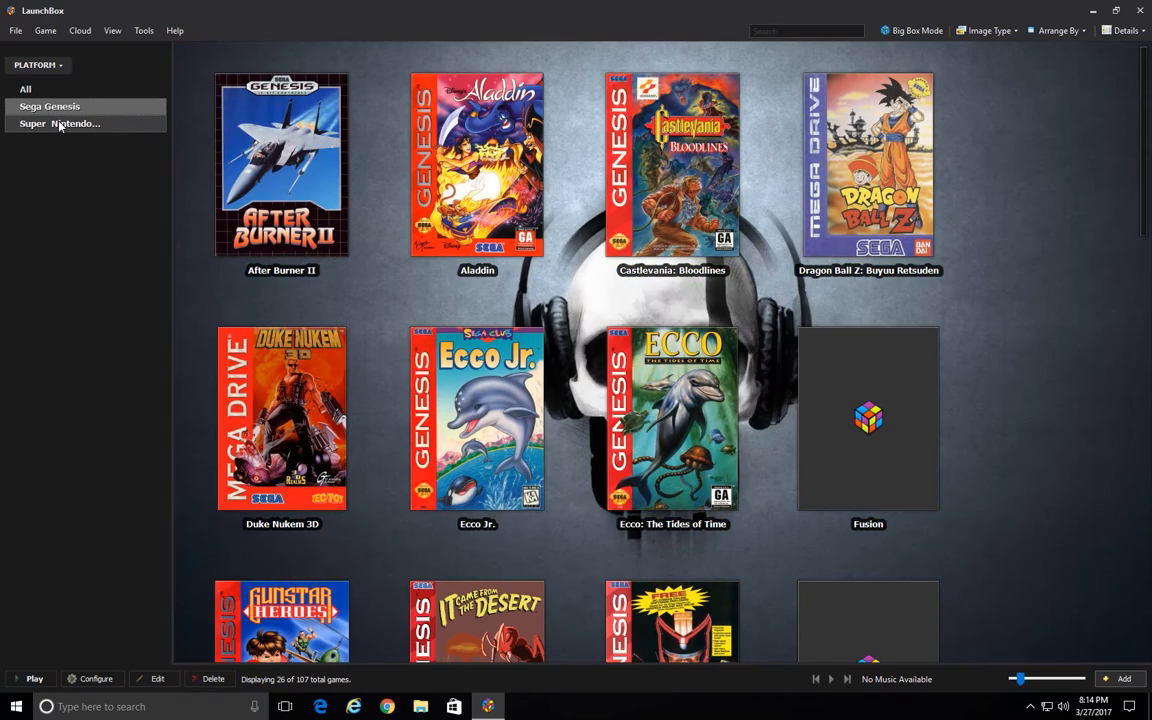
left_click(67, 124)
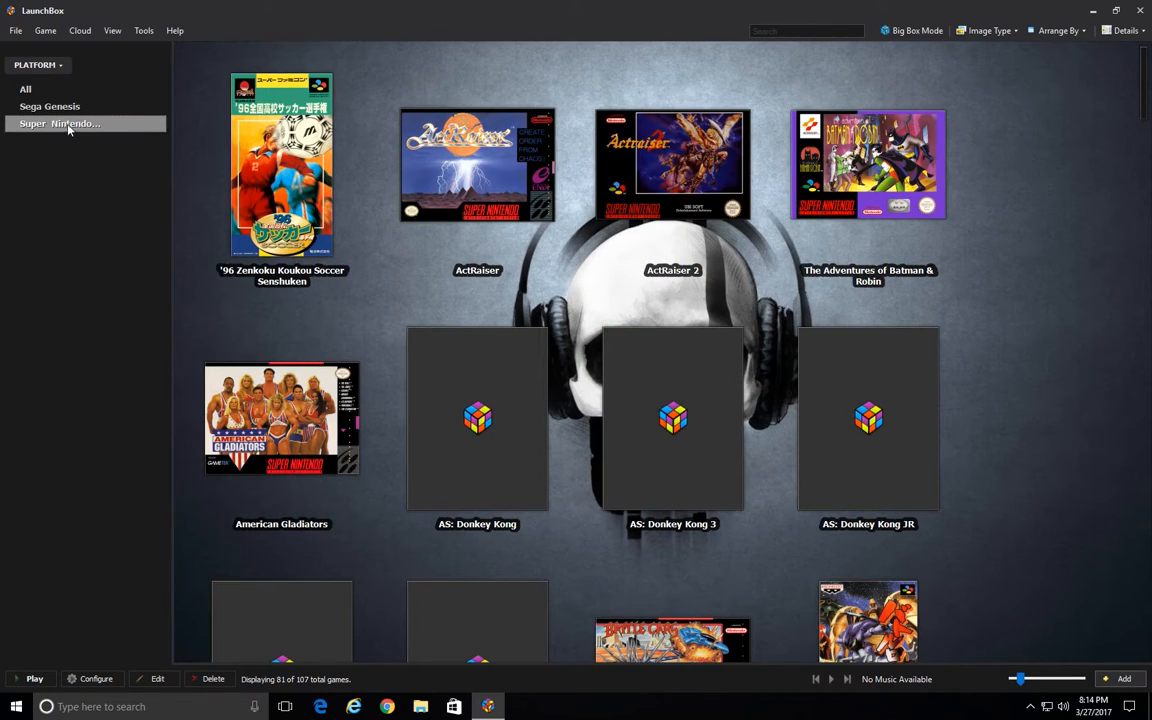
left_click(74, 110)
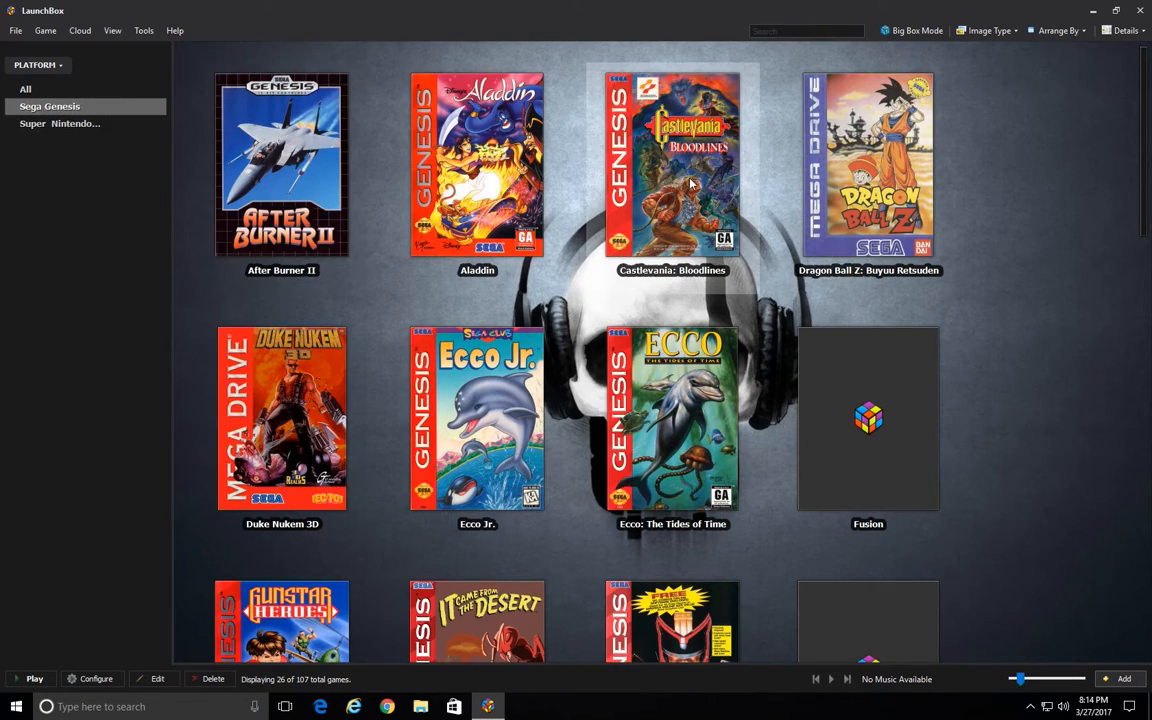
scroll(901, 200, "down", 2)
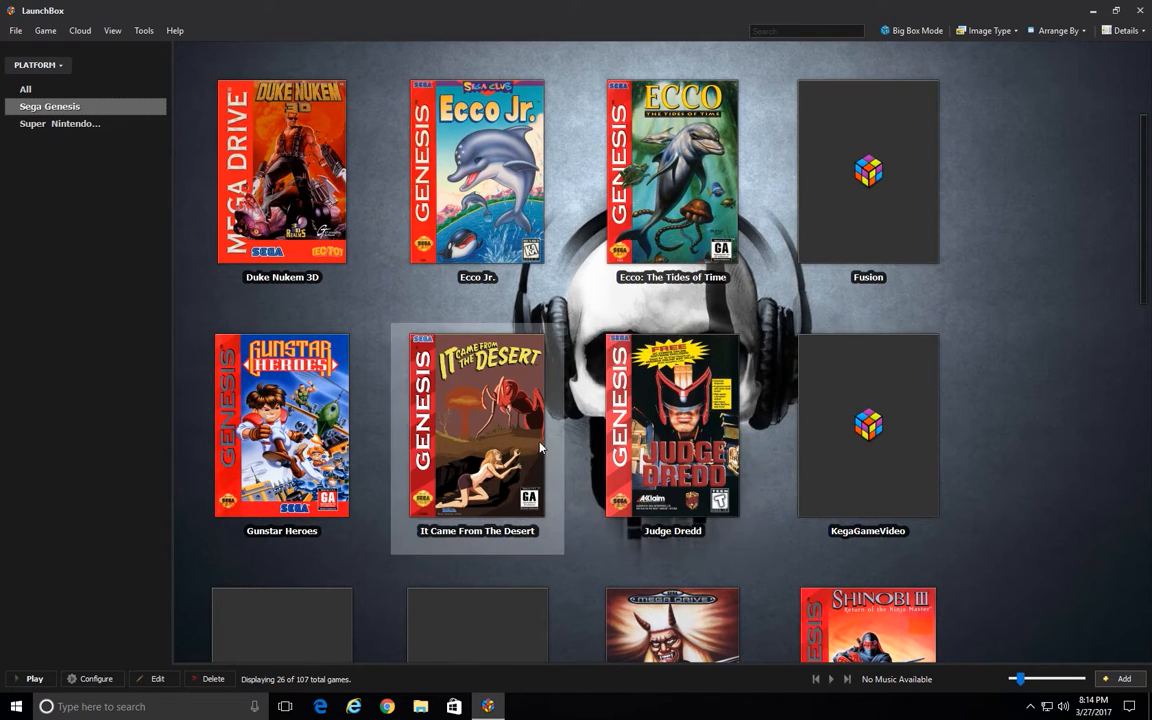
scroll(391, 386, "down", 2)
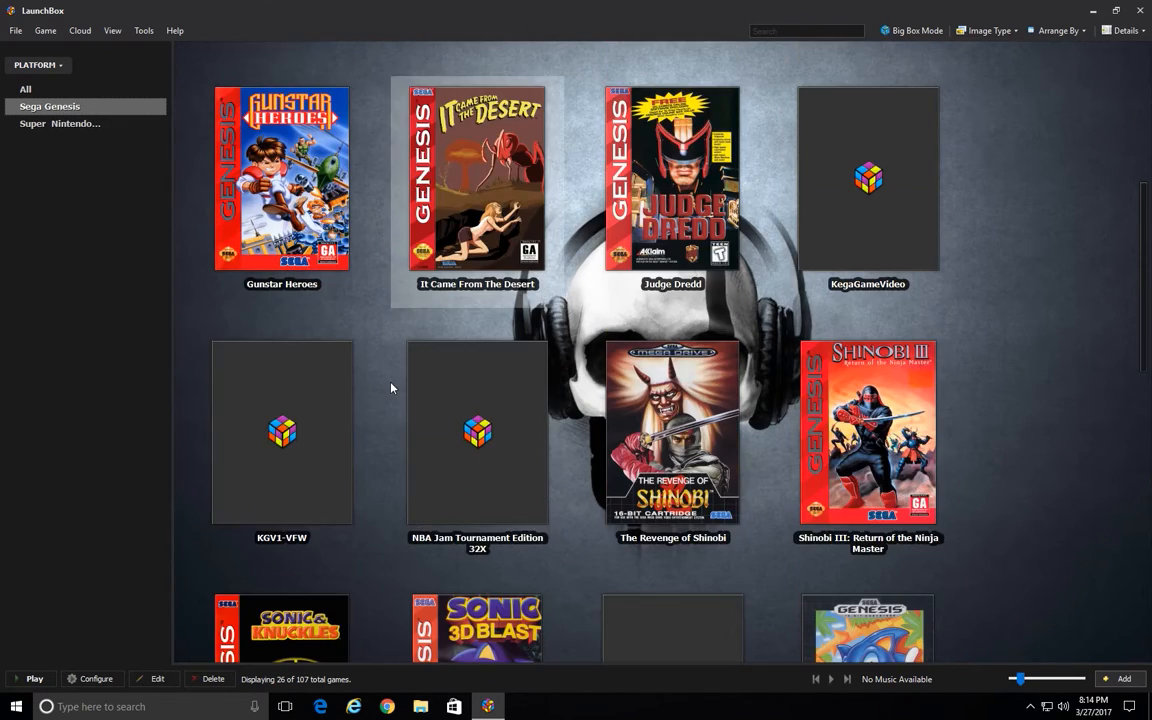
scroll(360, 381, "down", 1)
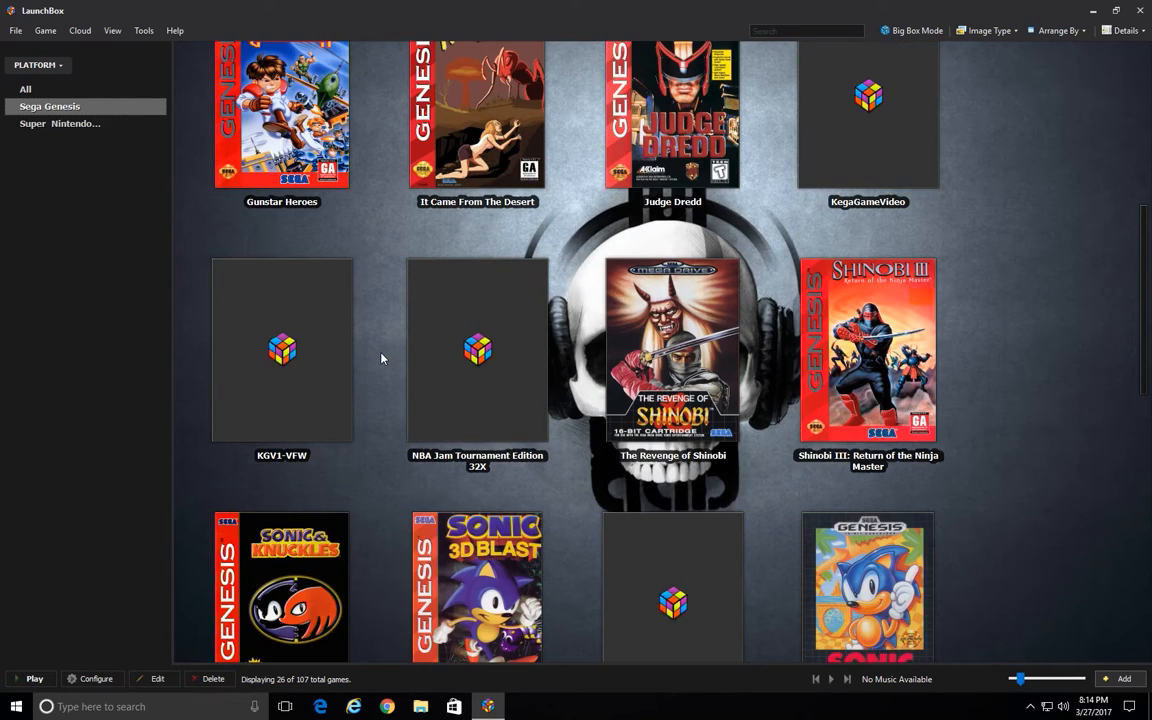
Test-launch Sonic & Knuckles twice from the Sega Genesis games, closing the emulator after each run
scroll(381, 358, "down", 1)
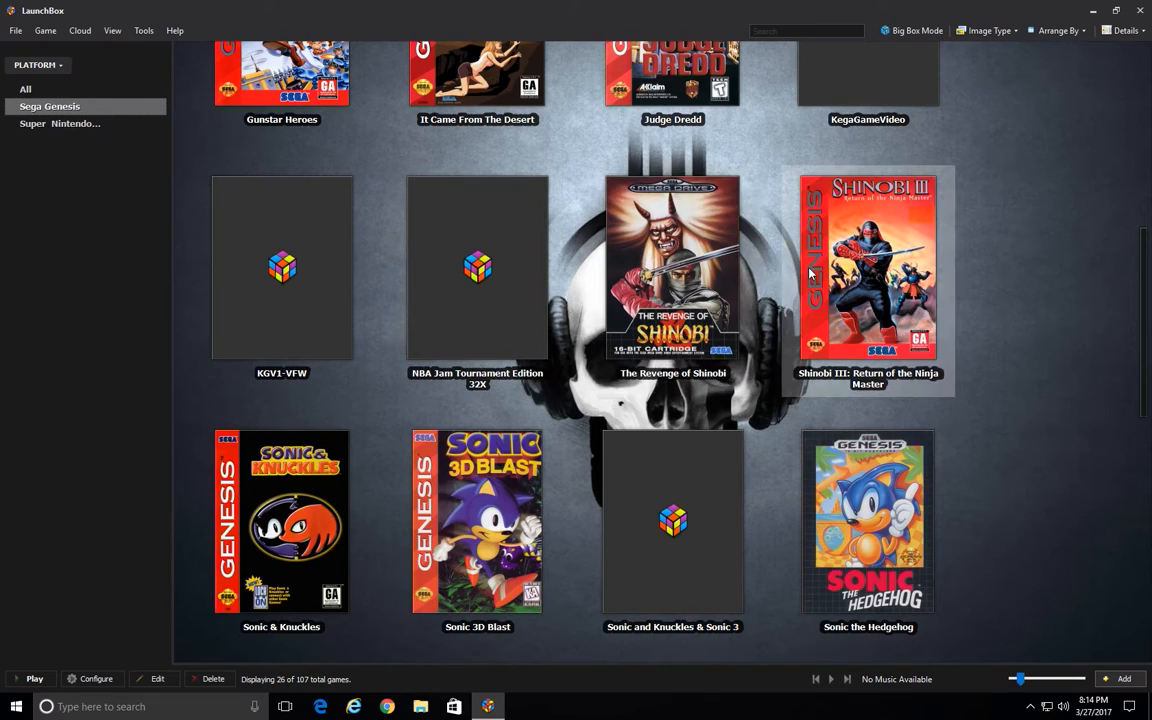
scroll(942, 264, "down", 1)
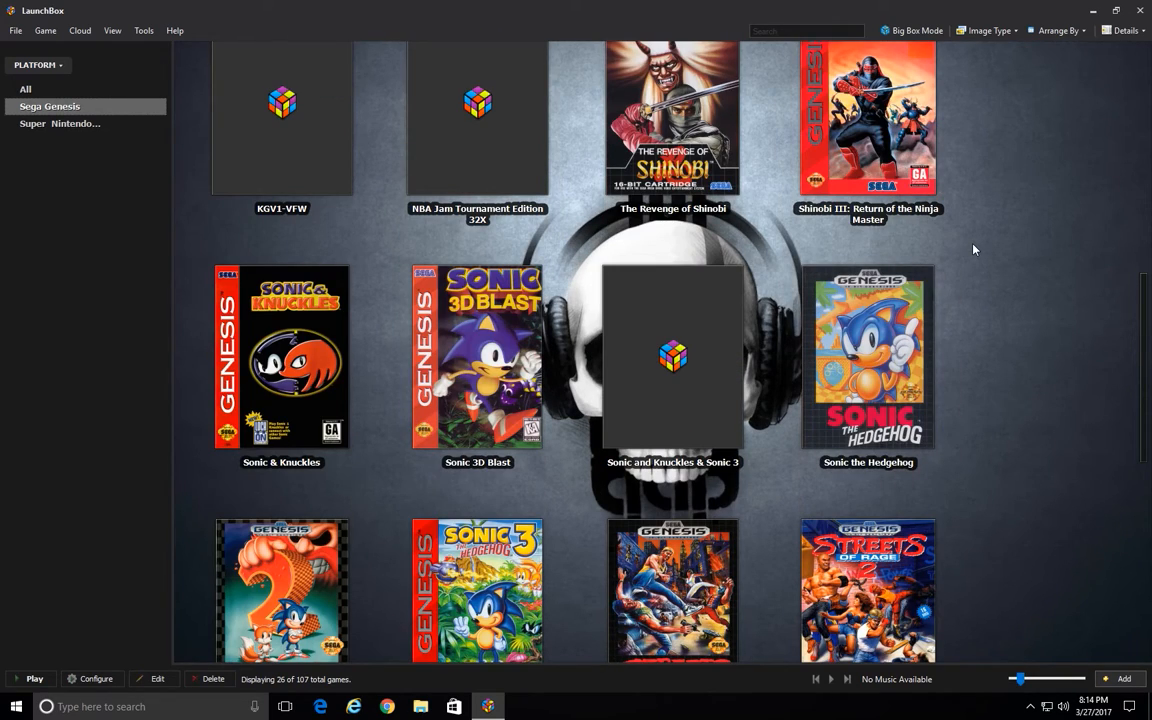
scroll(975, 249, "down", 1)
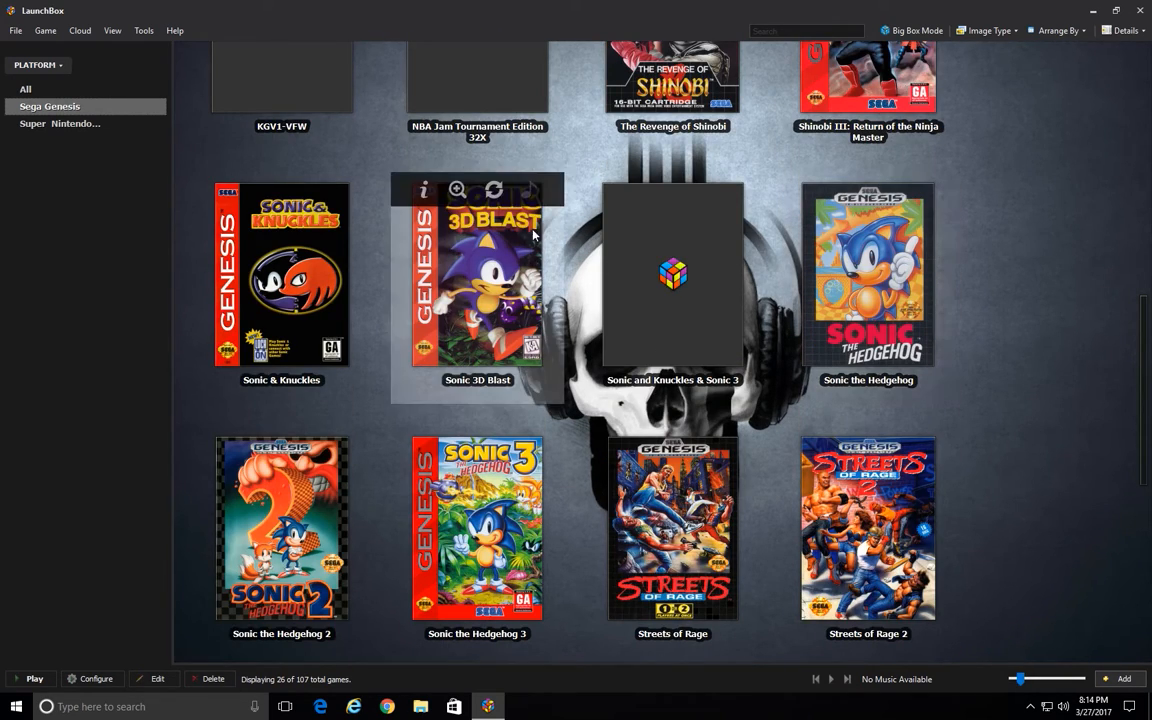
scroll(603, 233, "down", 3)
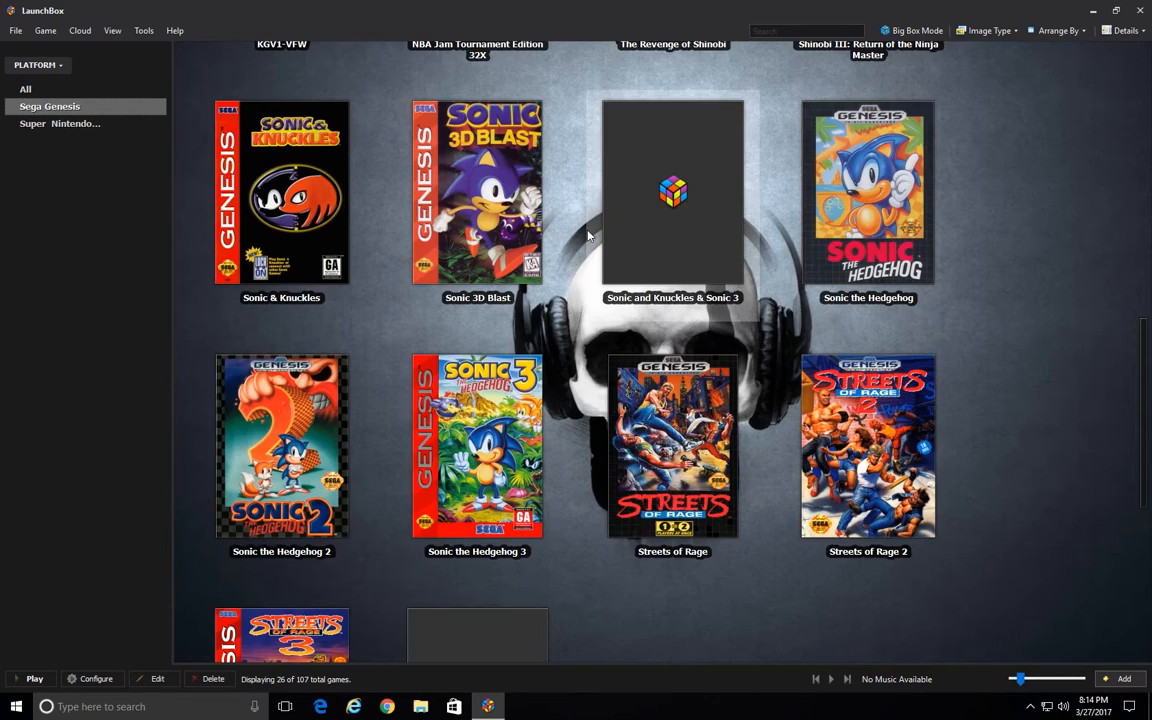
scroll(528, 206, "up", 2)
double_click(320, 213)
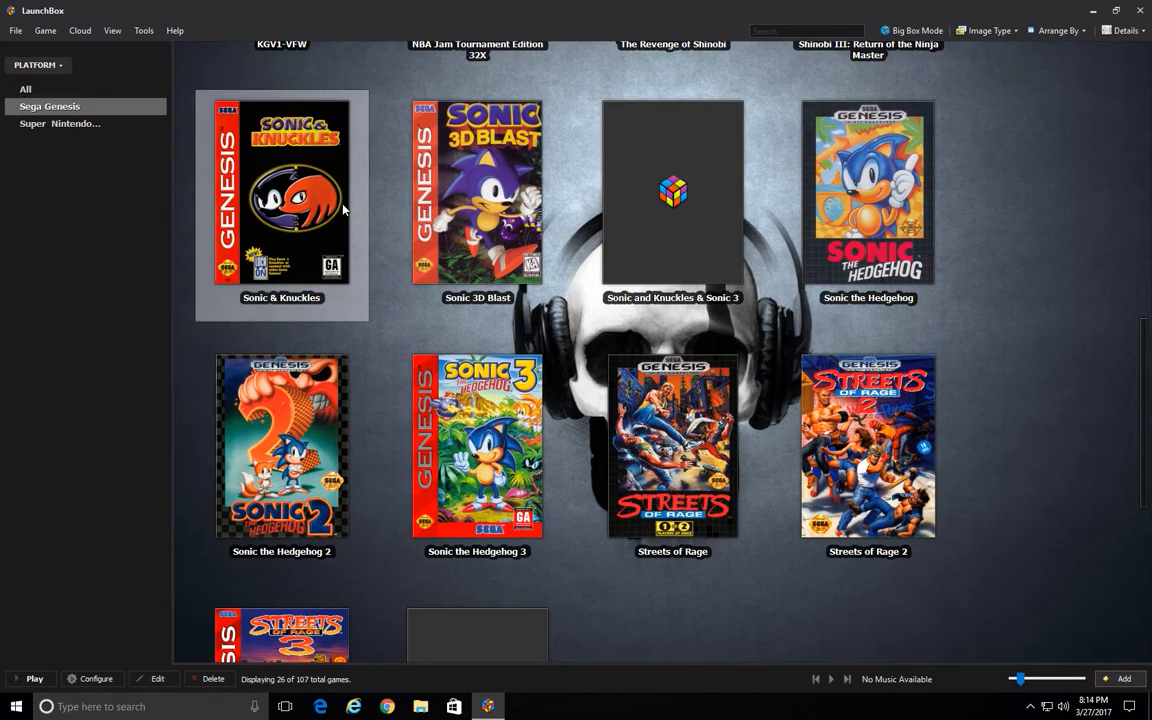
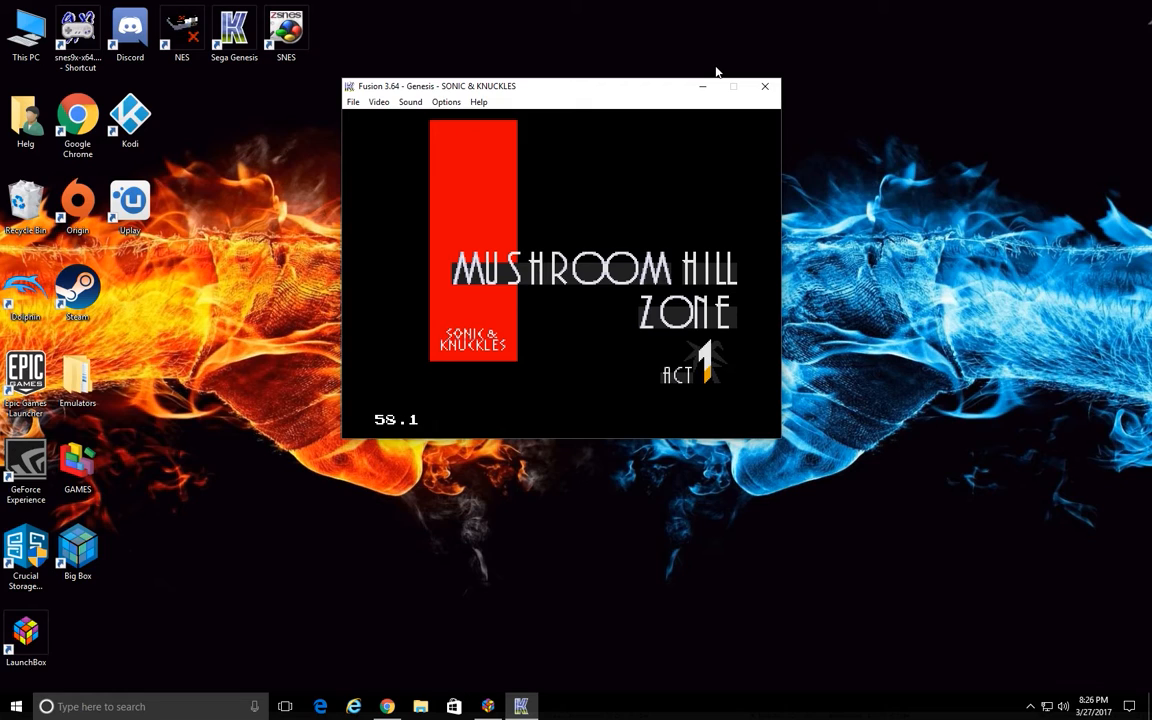
left_click(767, 88)
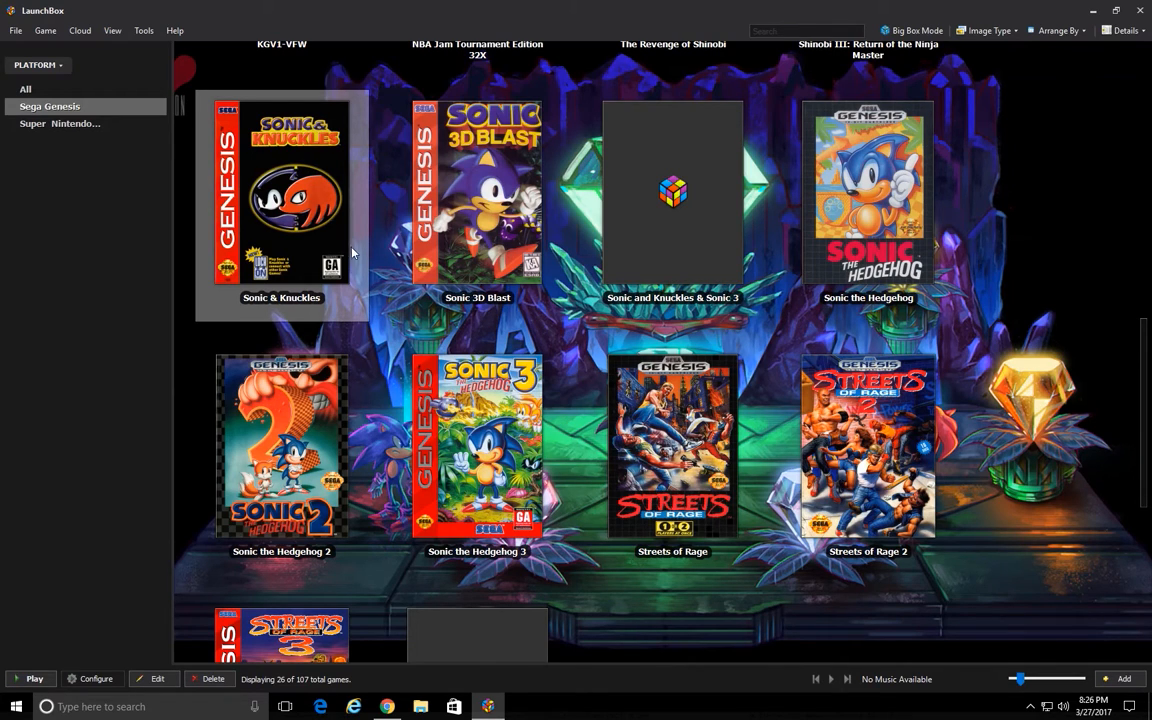
double_click(275, 226)
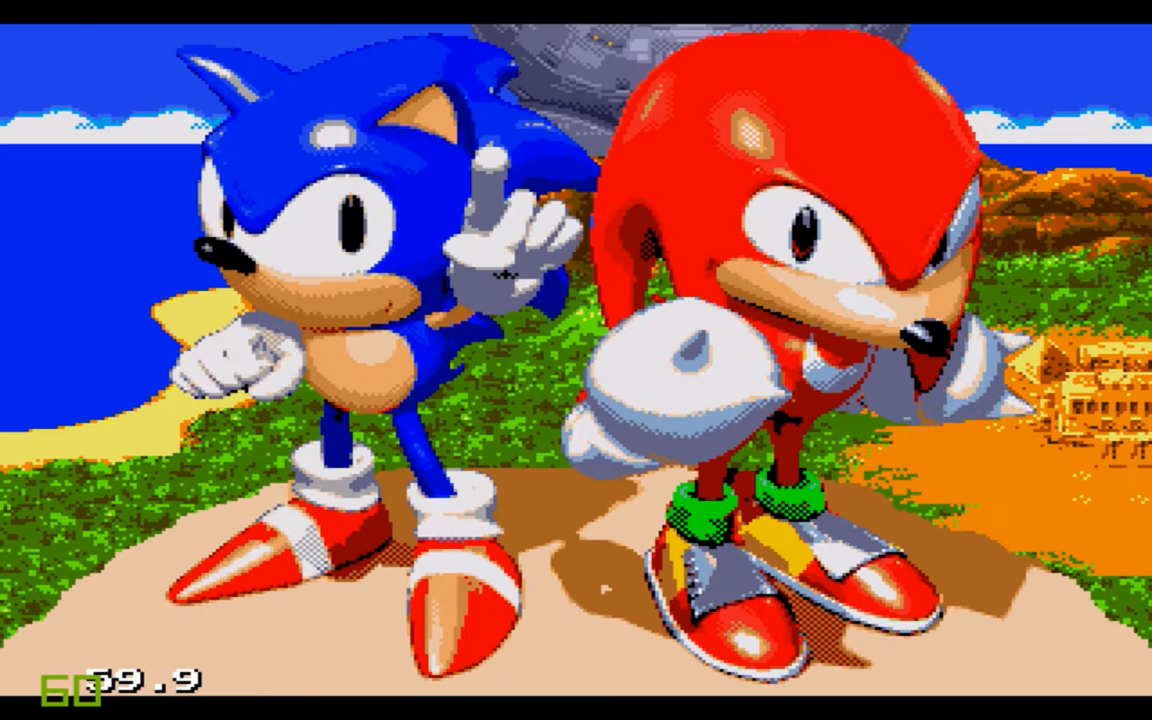
key("Escape")
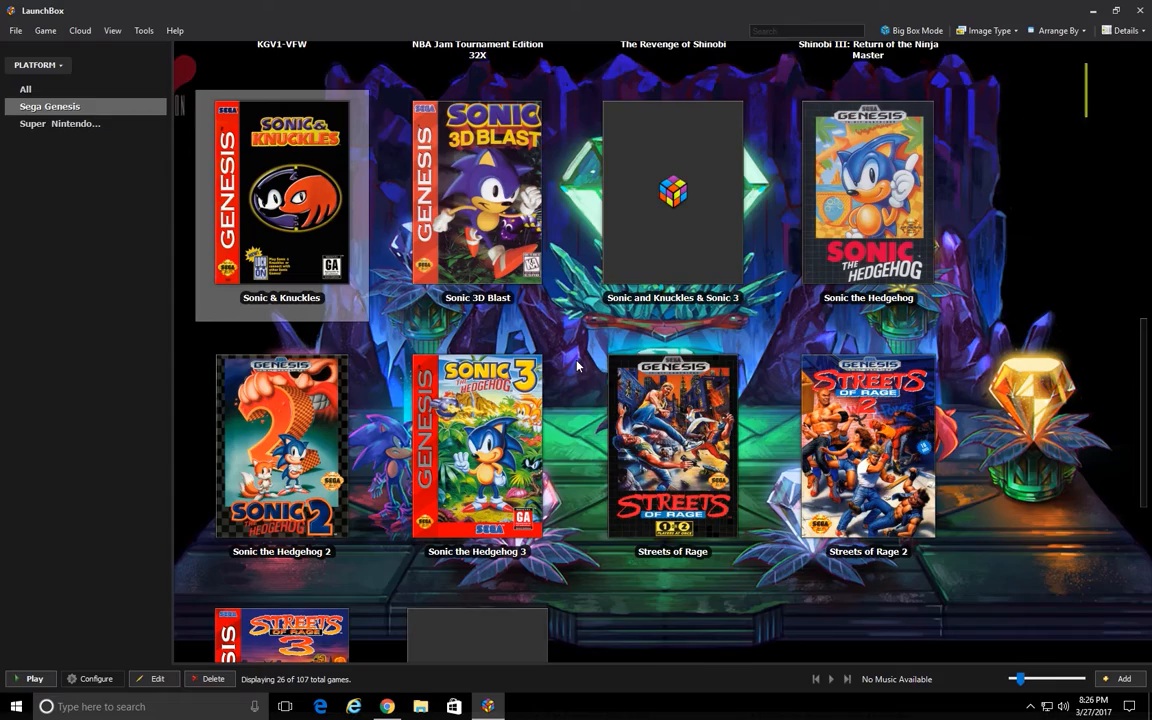
Look over the Sega Genesis library, check the Super Nintendo platform and return to the Sega Genesis view
scroll(915, 280, "down", 2)
scroll(925, 300, "up", 6)
scroll(931, 312, "up", 2)
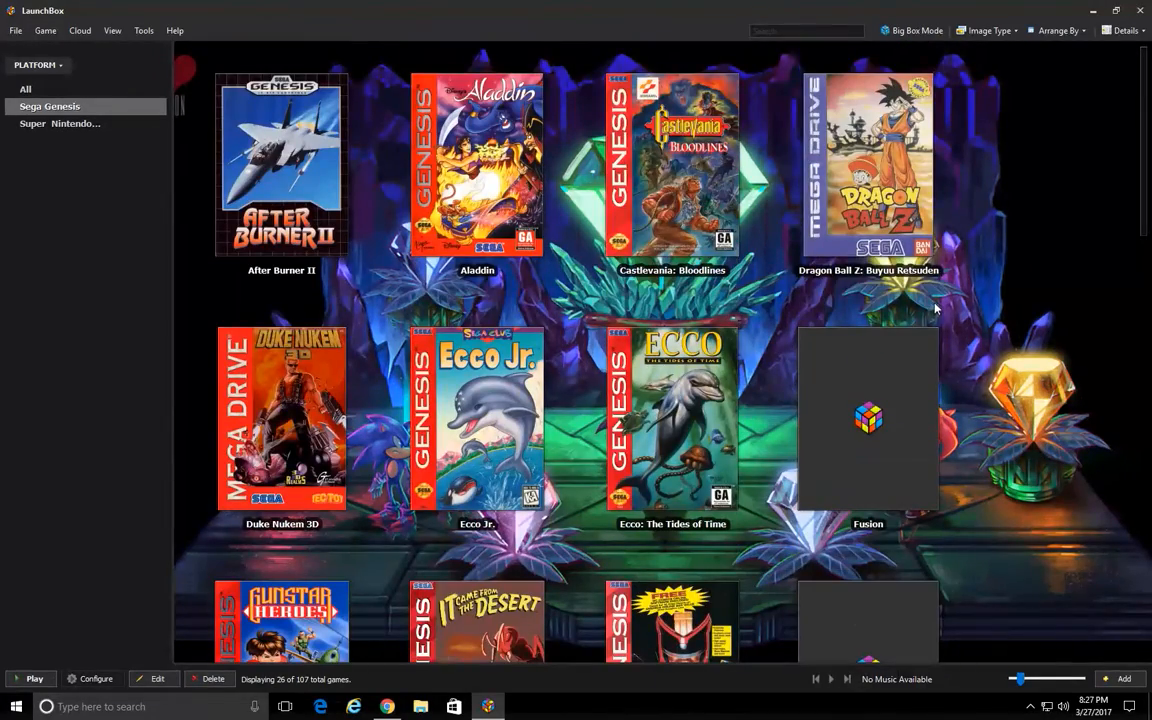
left_click(78, 123)
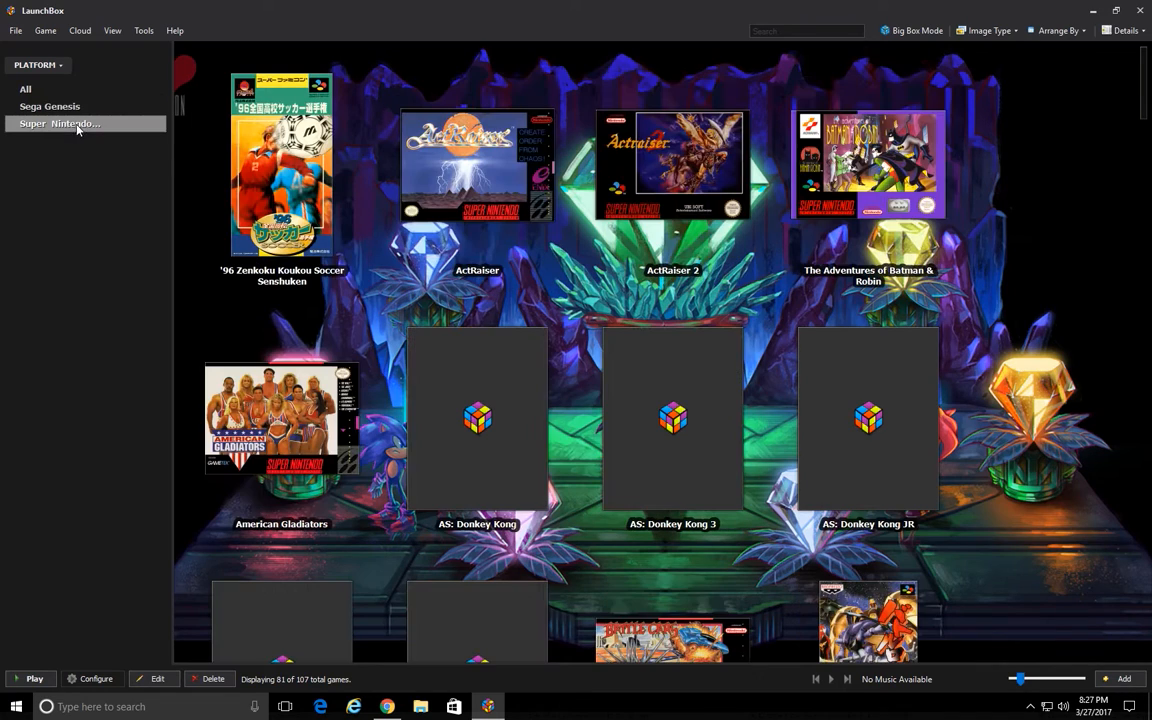
left_click(93, 104)
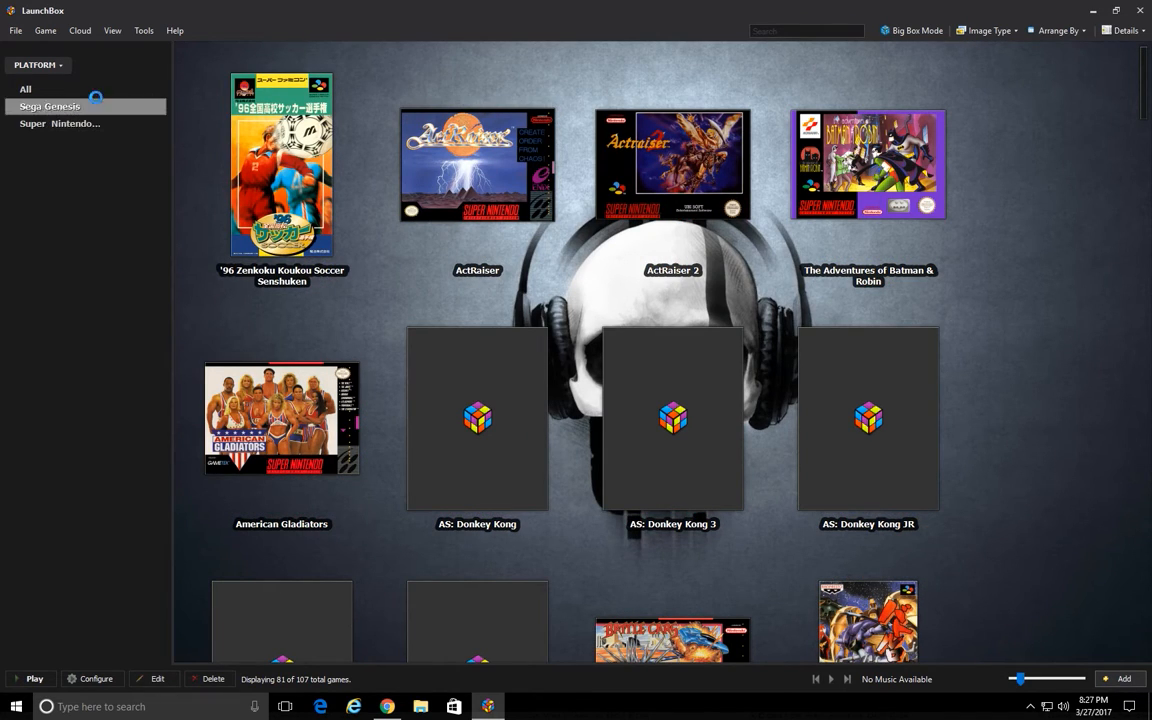
Start a new ROM file import, add the Emulators\NES\Games folder as its source and continue to the platform choice
left_click(144, 31)
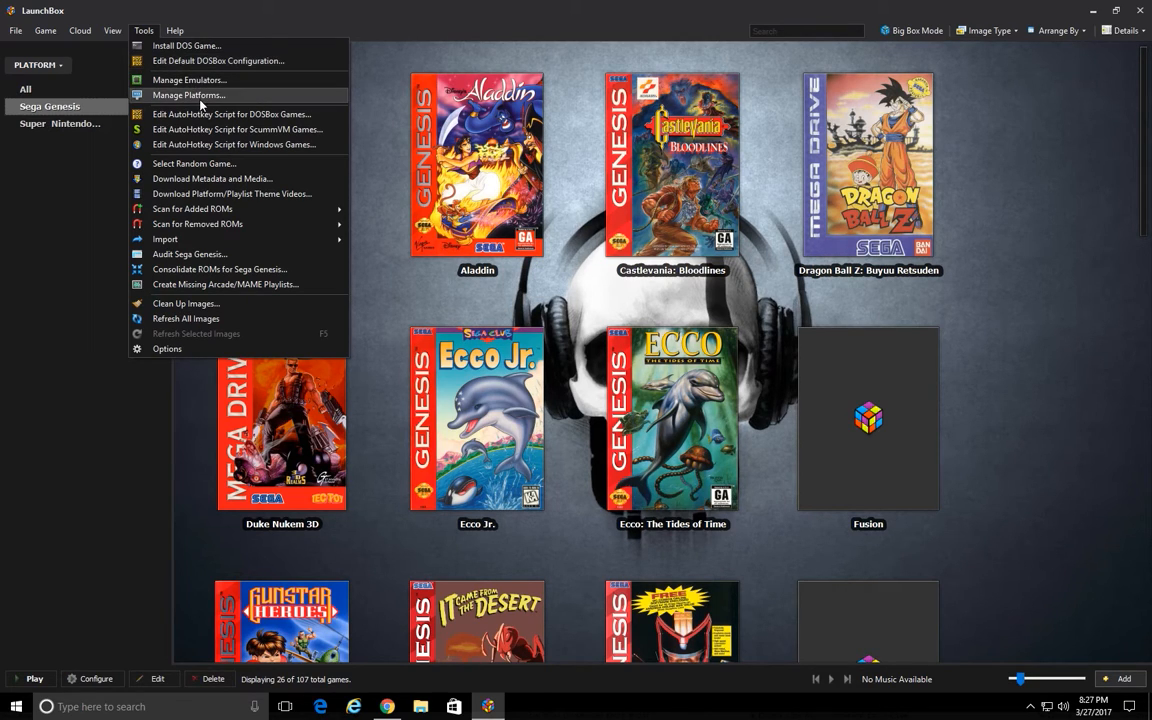
mouse_move(207, 241)
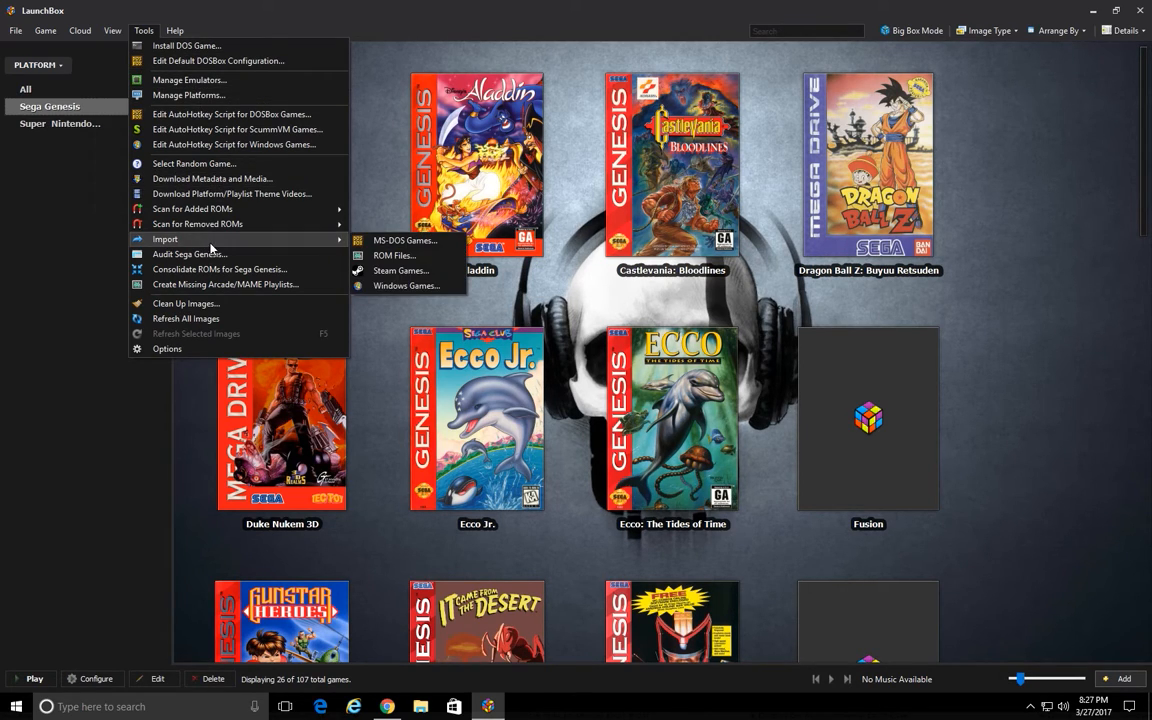
left_click(395, 252)
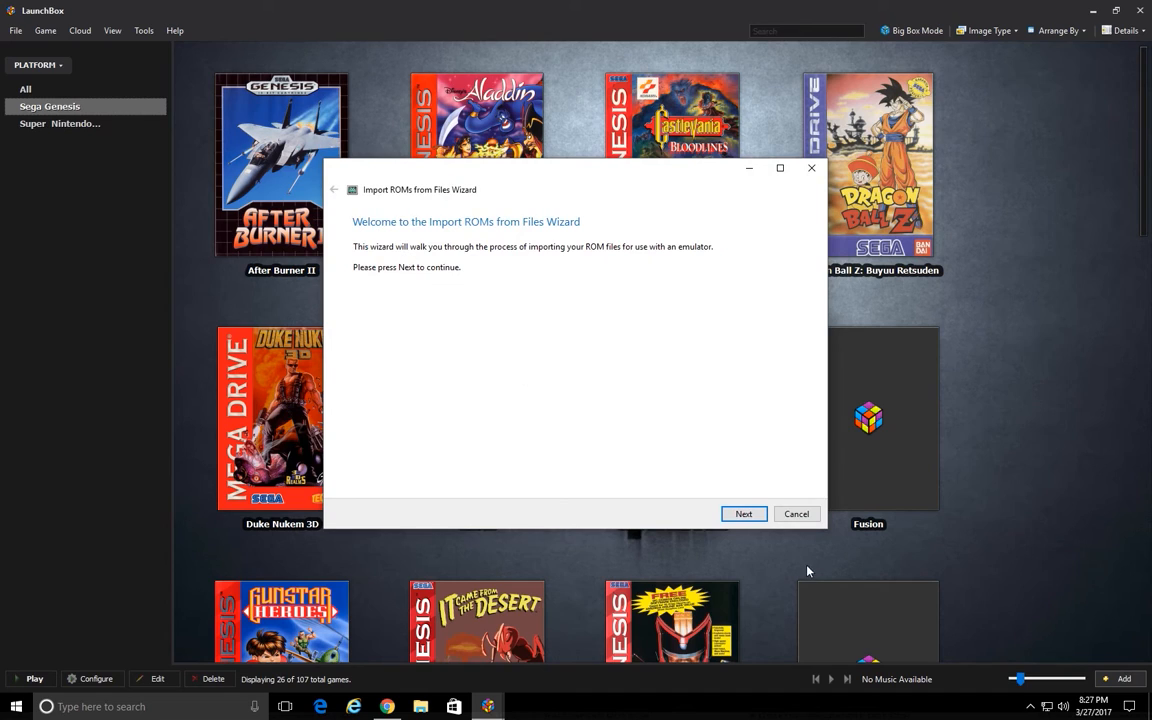
left_click(744, 513)
left_click(409, 475)
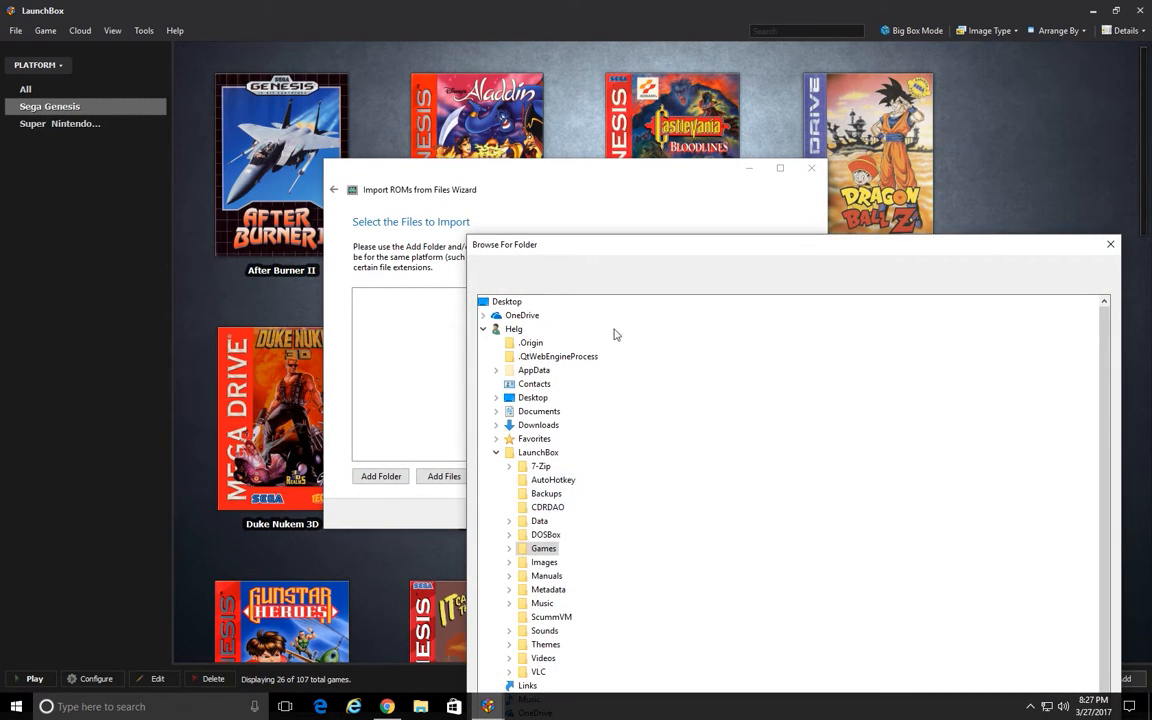
left_click_drag(607, 245, 377, 73)
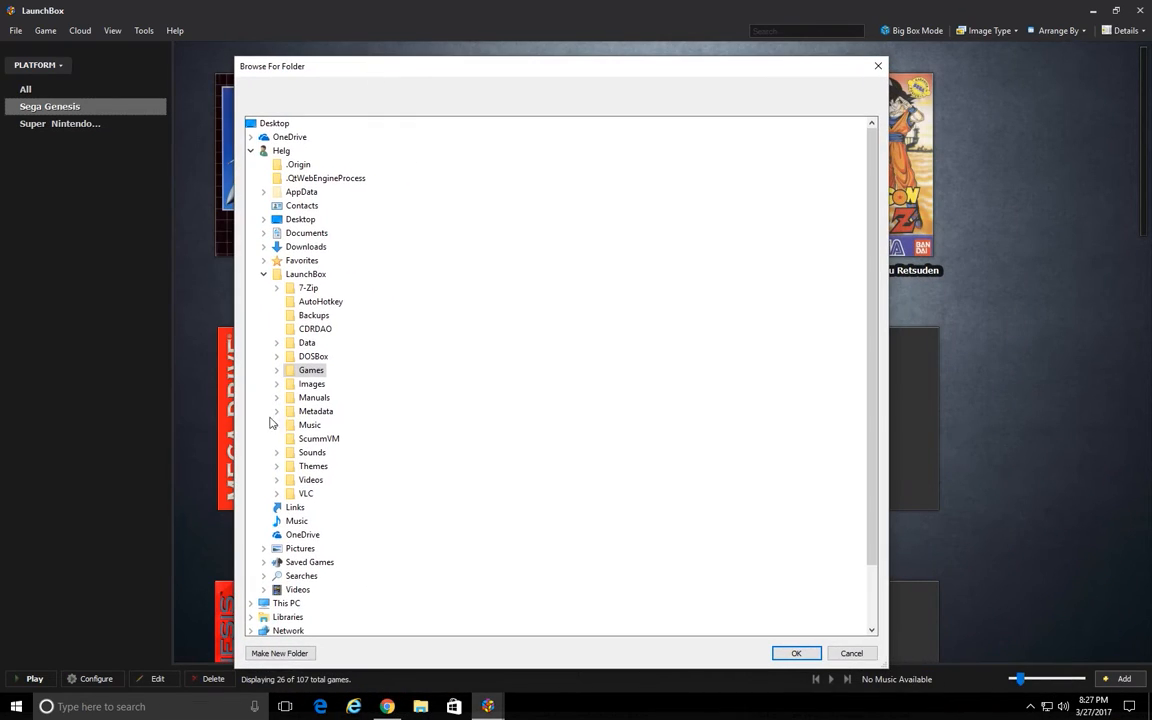
left_click(263, 273)
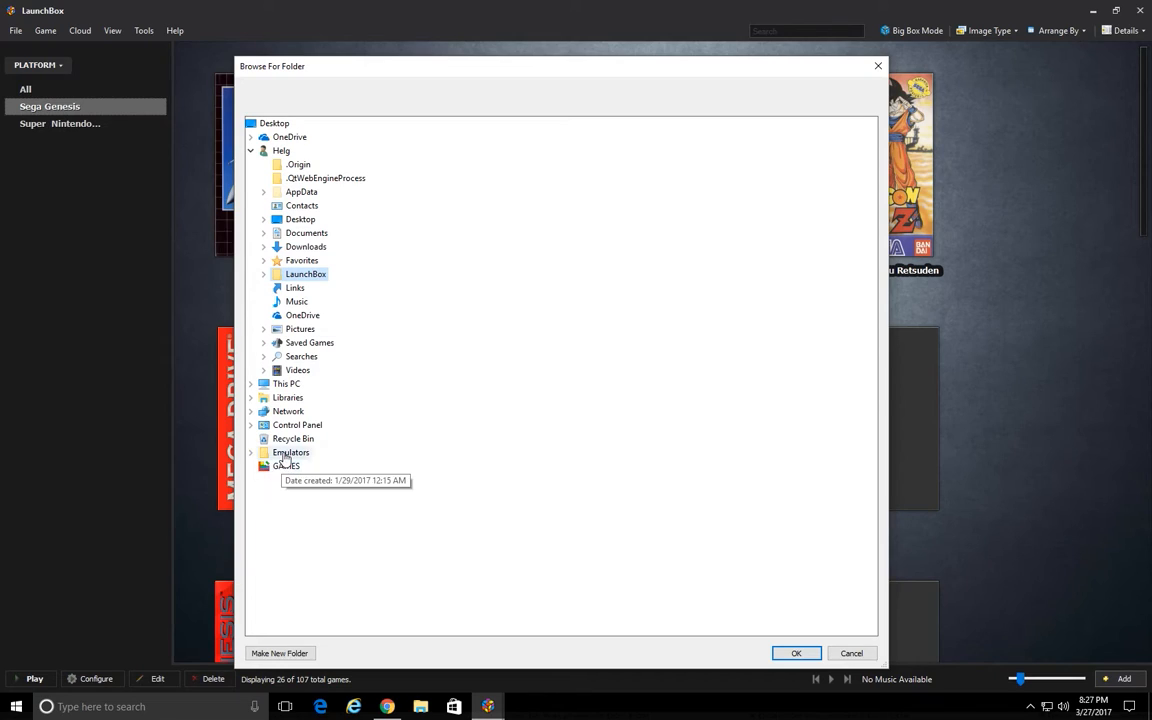
double_click(283, 452)
double_click(292, 481)
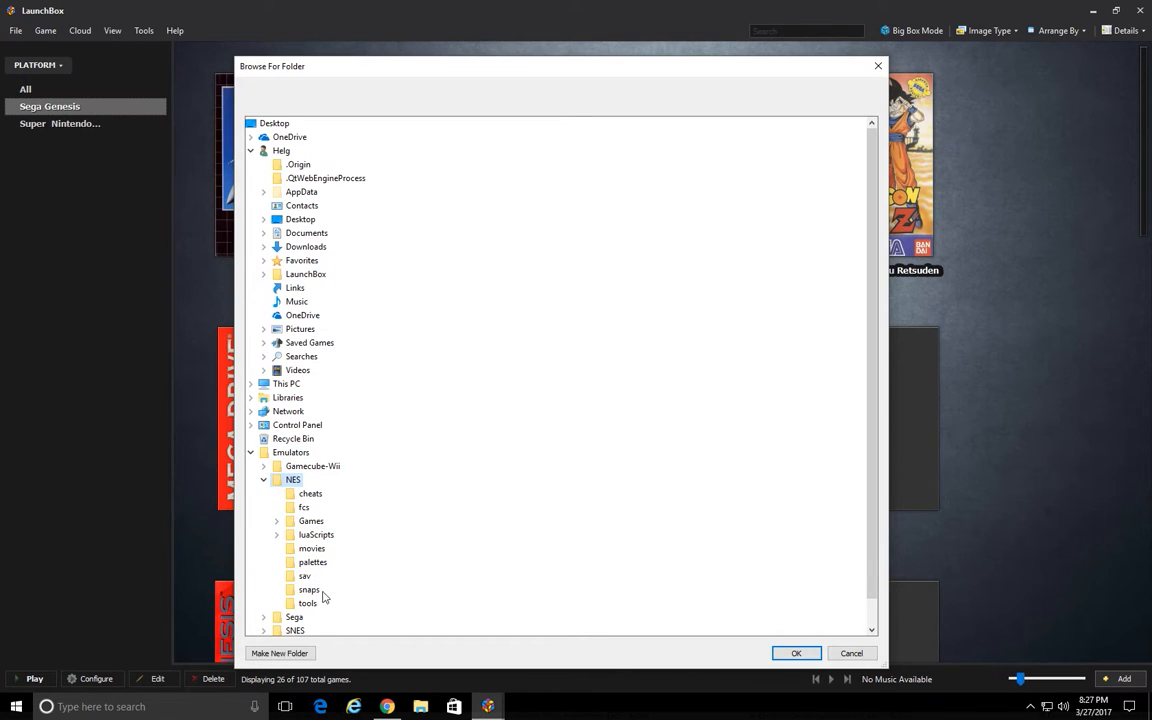
double_click(311, 521)
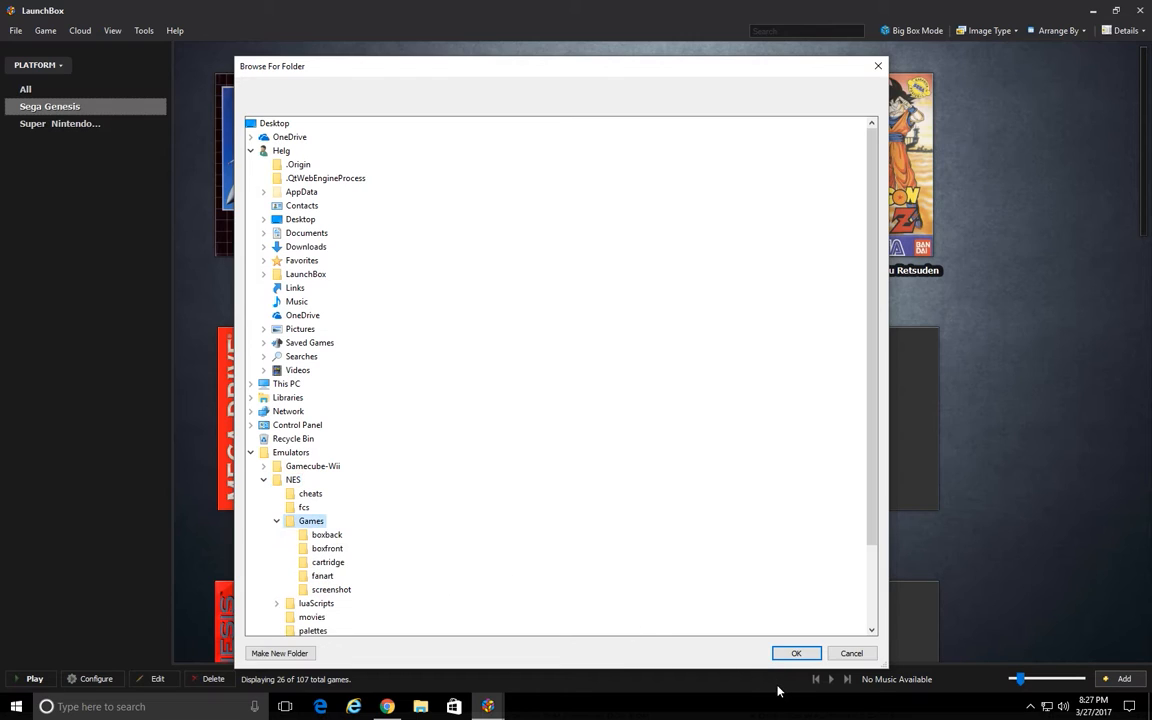
left_click(796, 653)
left_click(741, 514)
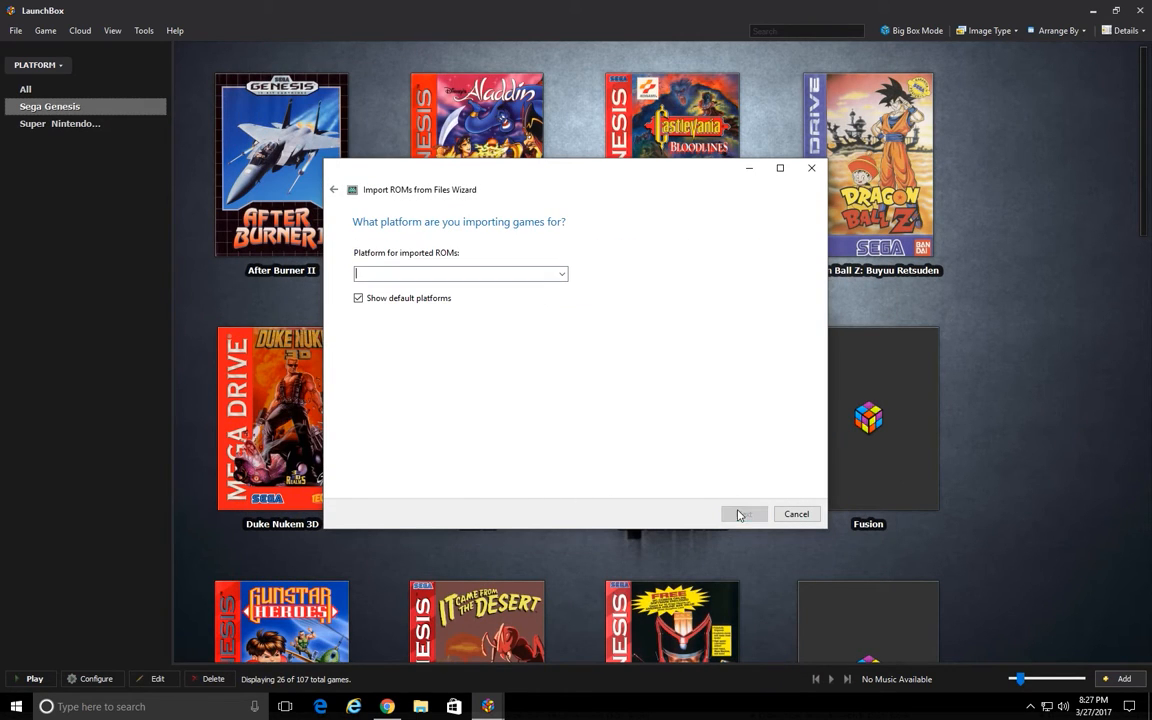
Set the platform for the imported ROMs to Nintendo Entertainment System and continue to the emulator choice
type("NE")
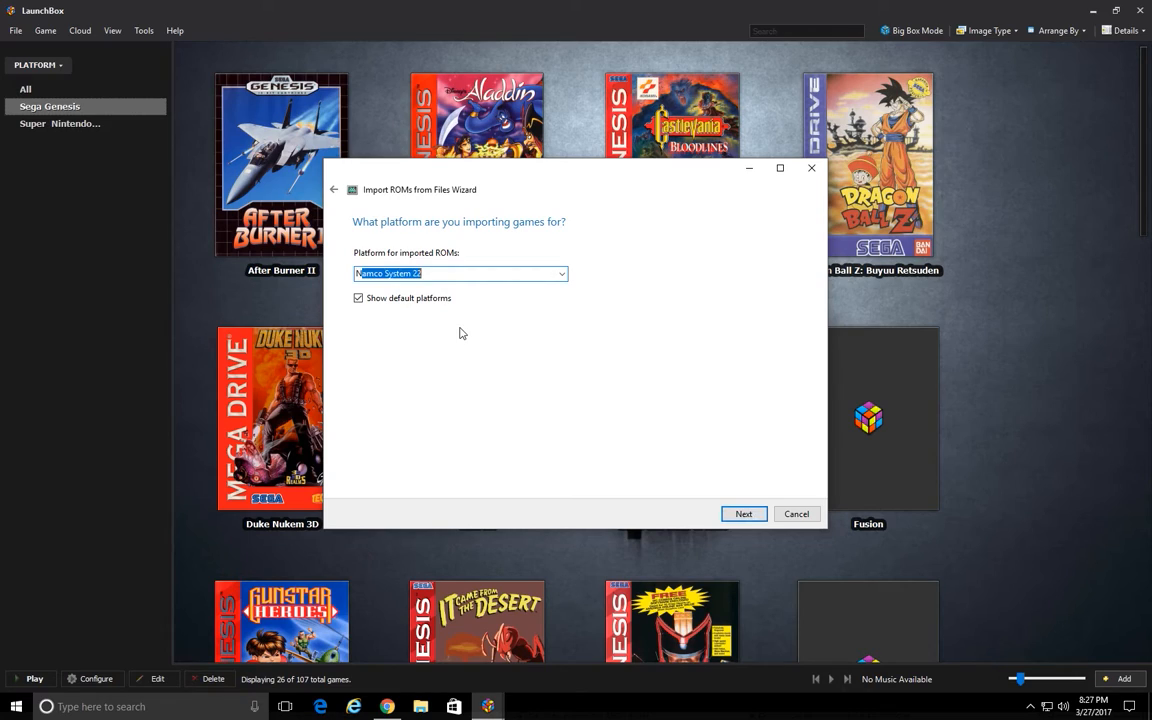
type("S")
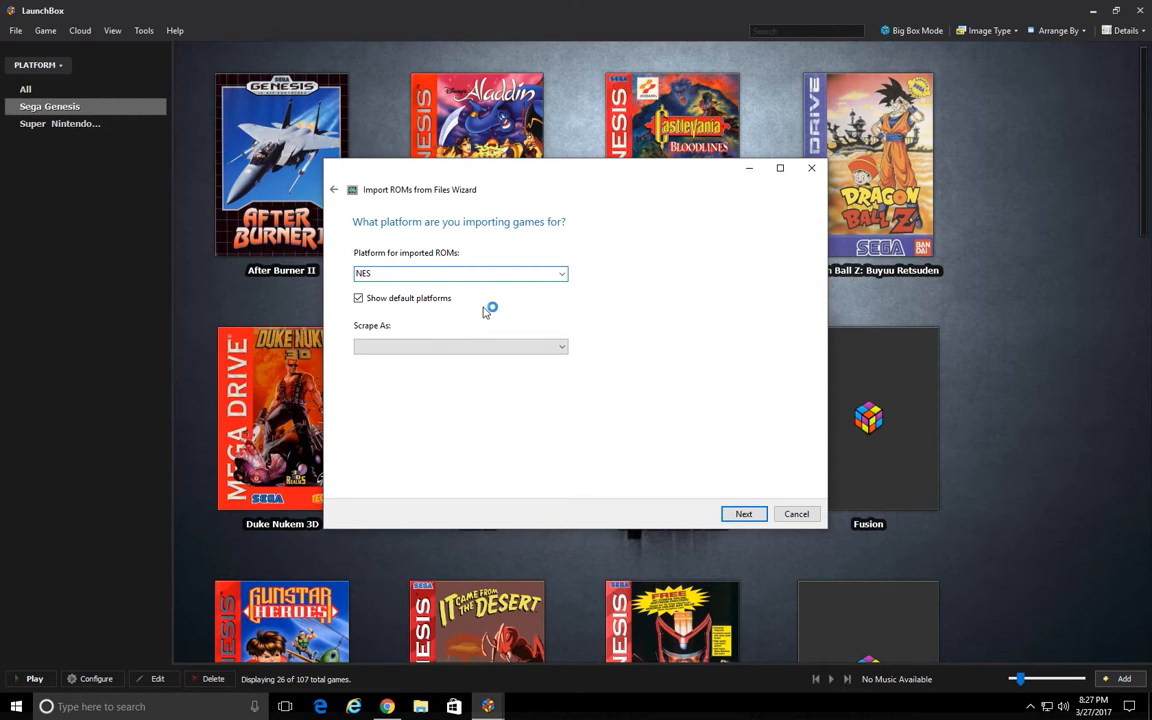
key("BackSpace")
key("BackSpace")
type("intendo Entertainment System")
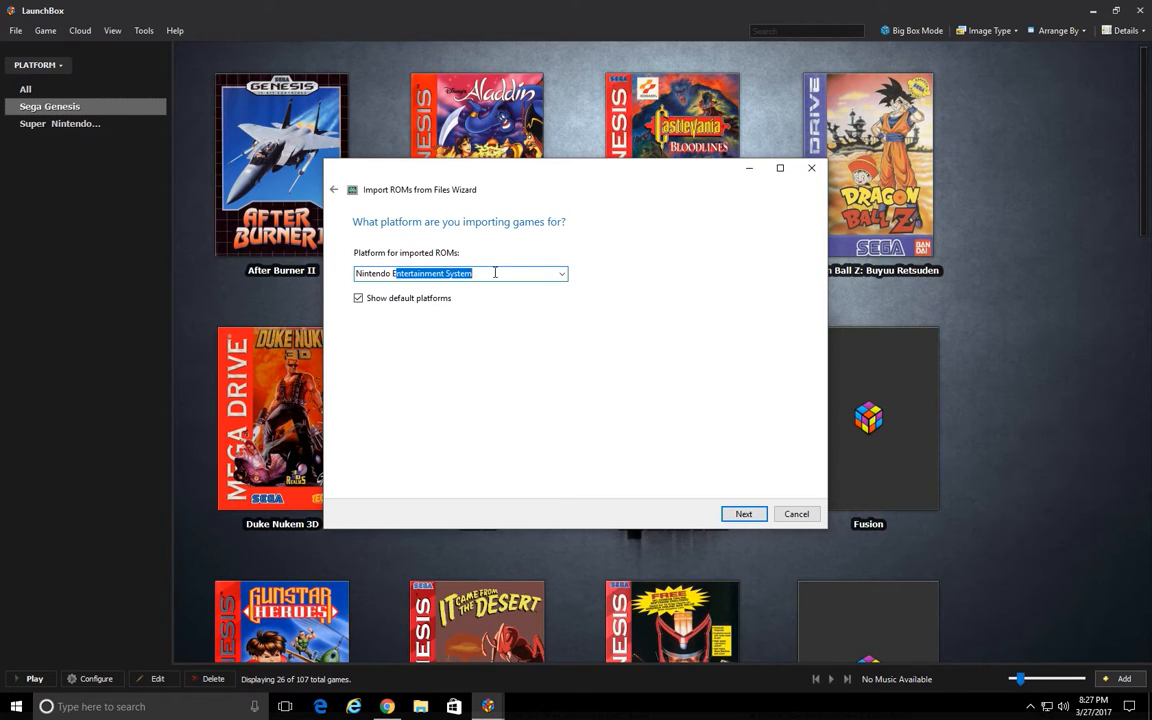
left_click(497, 273)
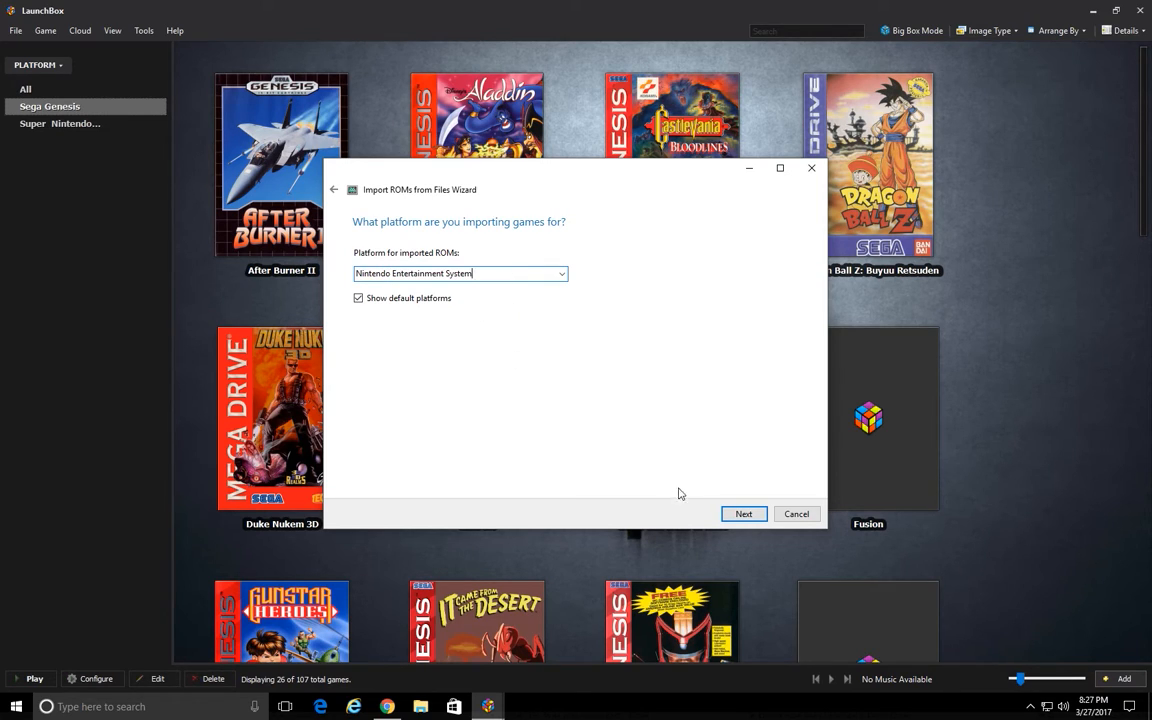
left_click(740, 513)
Add FCEUX as the emulator, using fceux.exe from Desktop\Emulators\NES, and continue the import with it
left_click(387, 298)
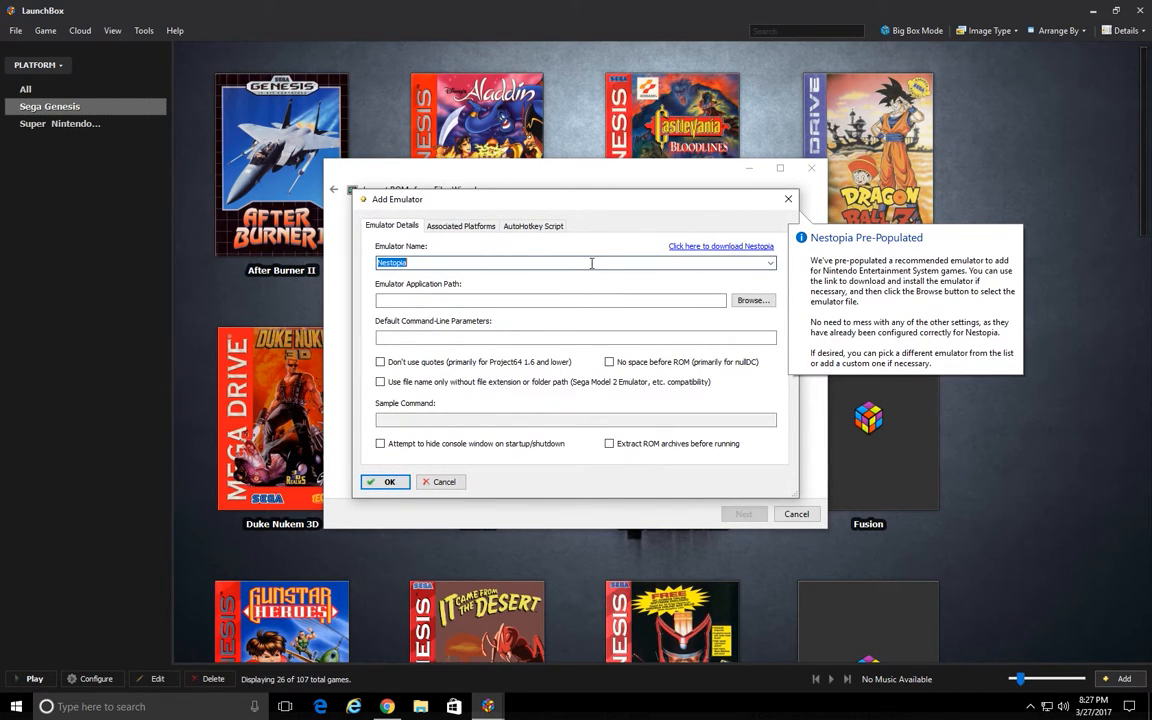
left_click(591, 263)
left_click(527, 284)
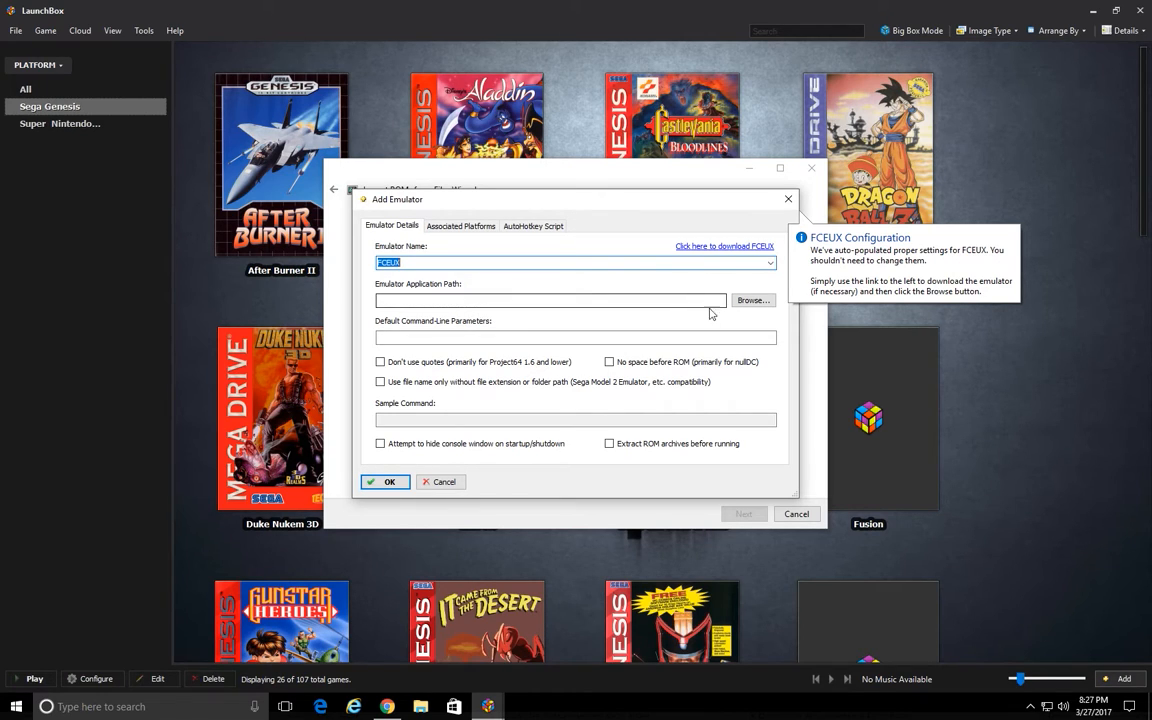
left_click(750, 301)
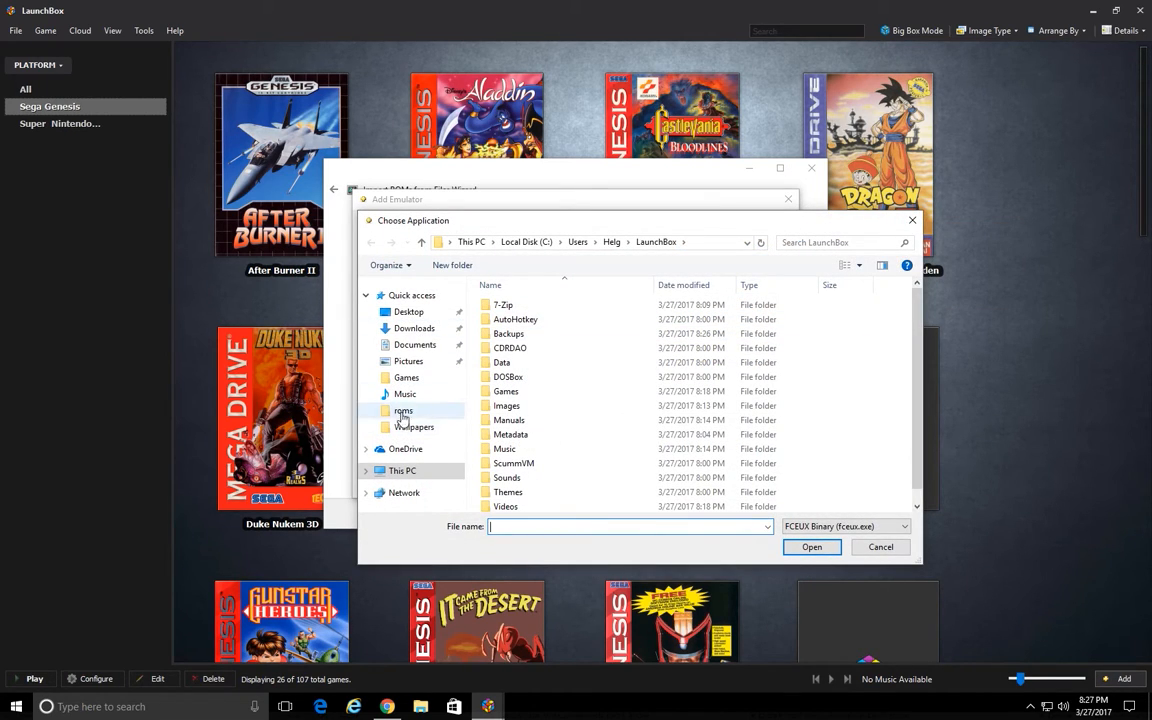
left_click(404, 411)
left_click(528, 242)
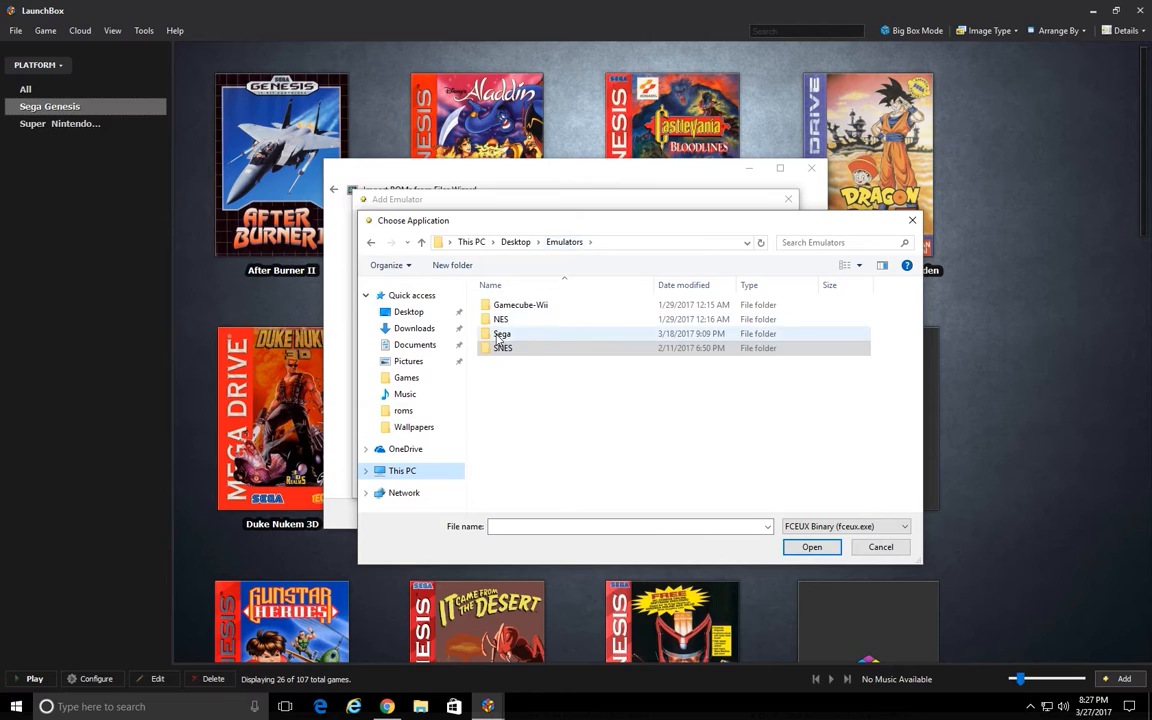
double_click(503, 319)
double_click(512, 435)
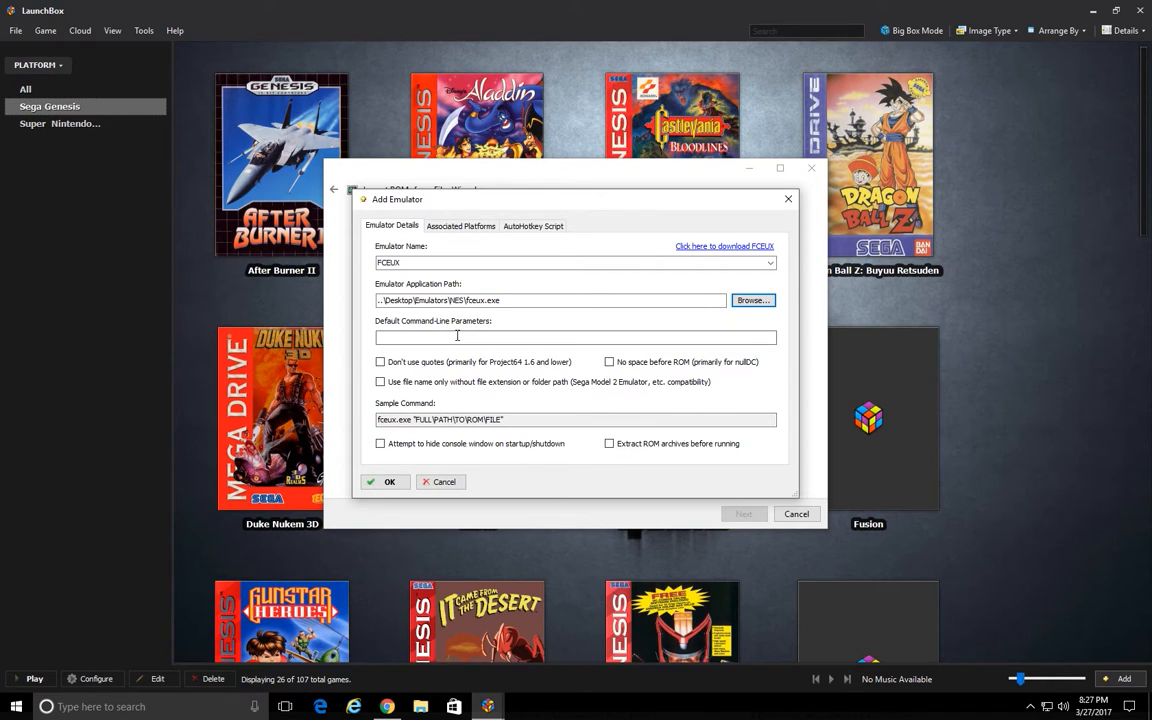
left_click(382, 481)
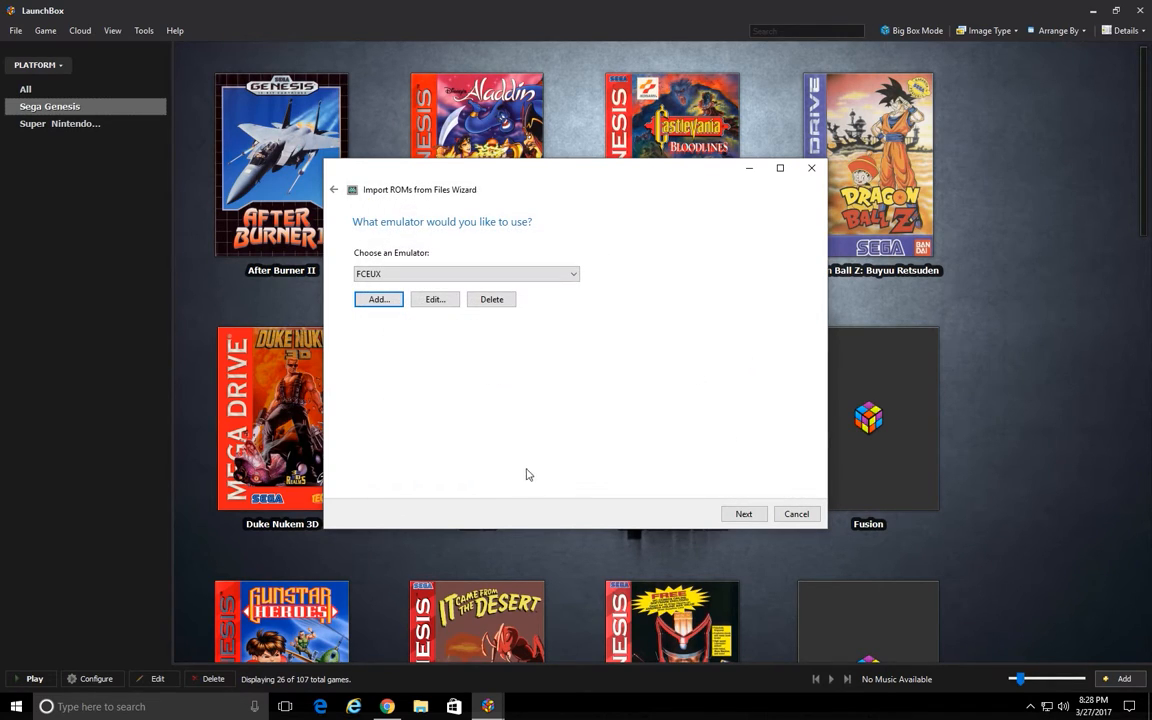
left_click(742, 513)
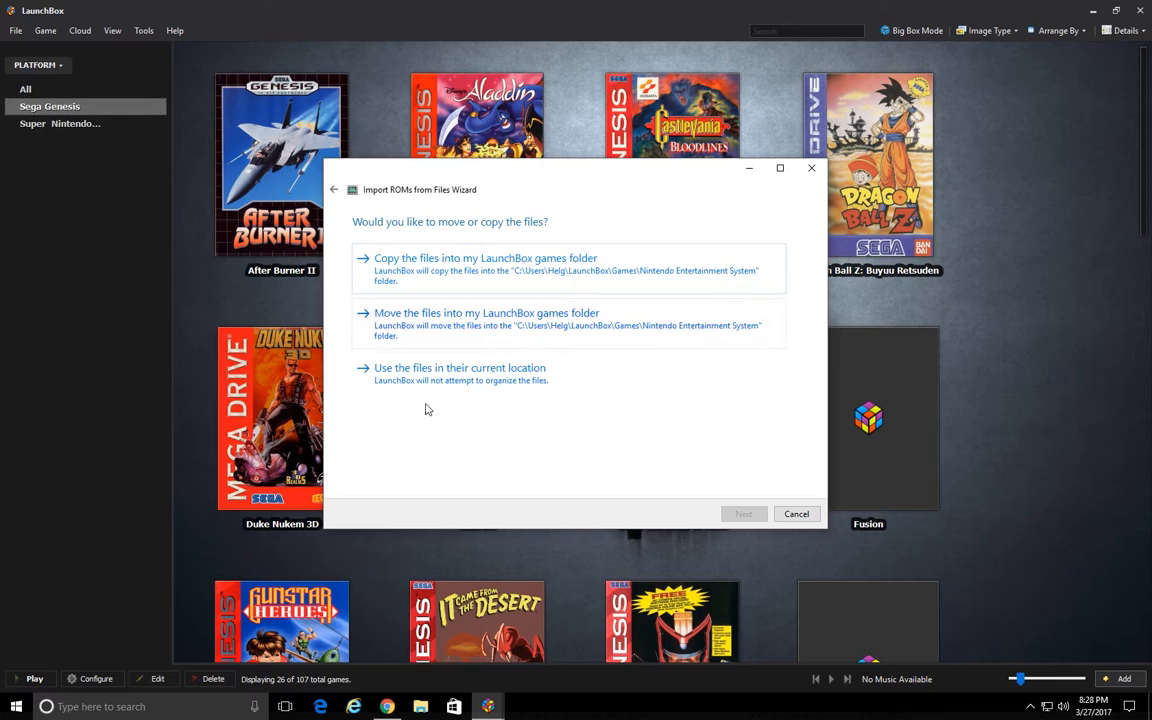
Keep the ROM files in their current location and accept LaunchBox Games Database metadata and all image types for download
left_click(528, 391)
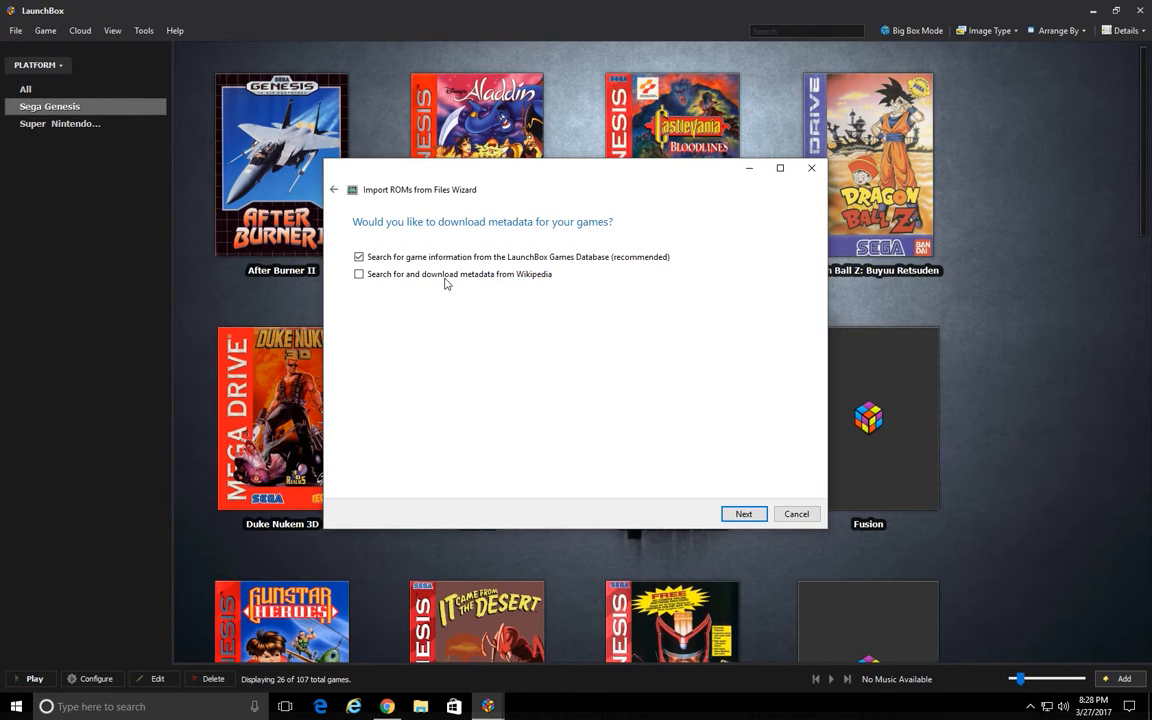
left_click(716, 515)
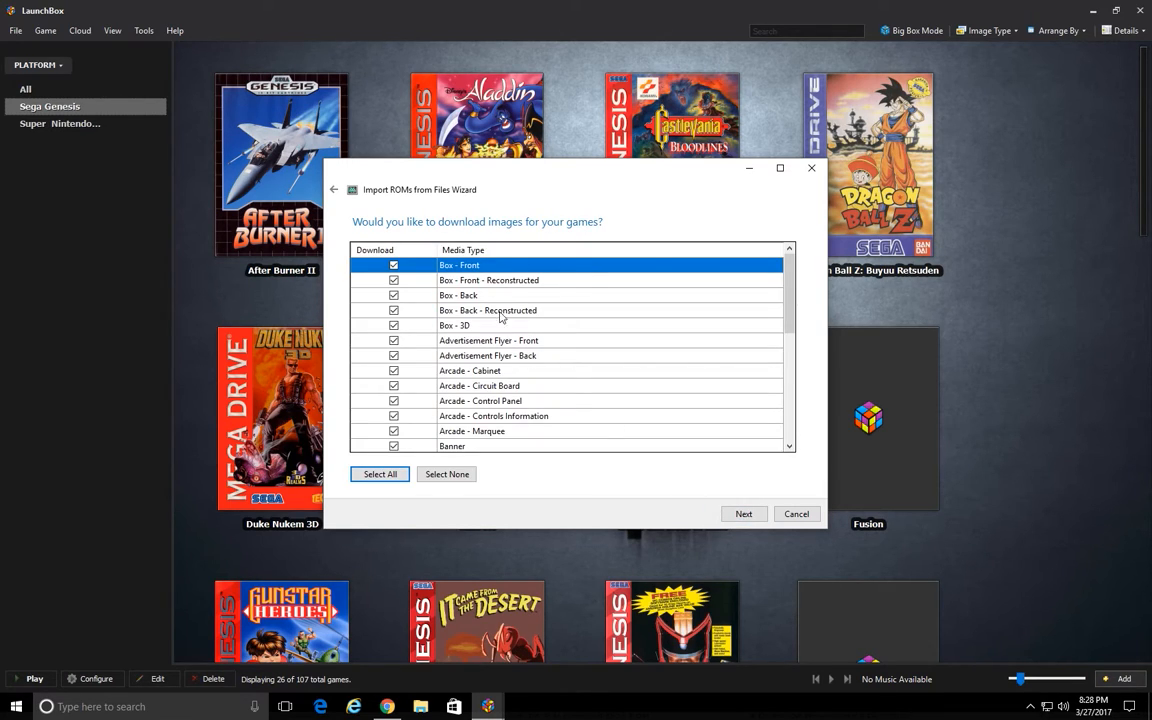
scroll(500, 312, "down", 6)
scroll(612, 377, "up", 6)
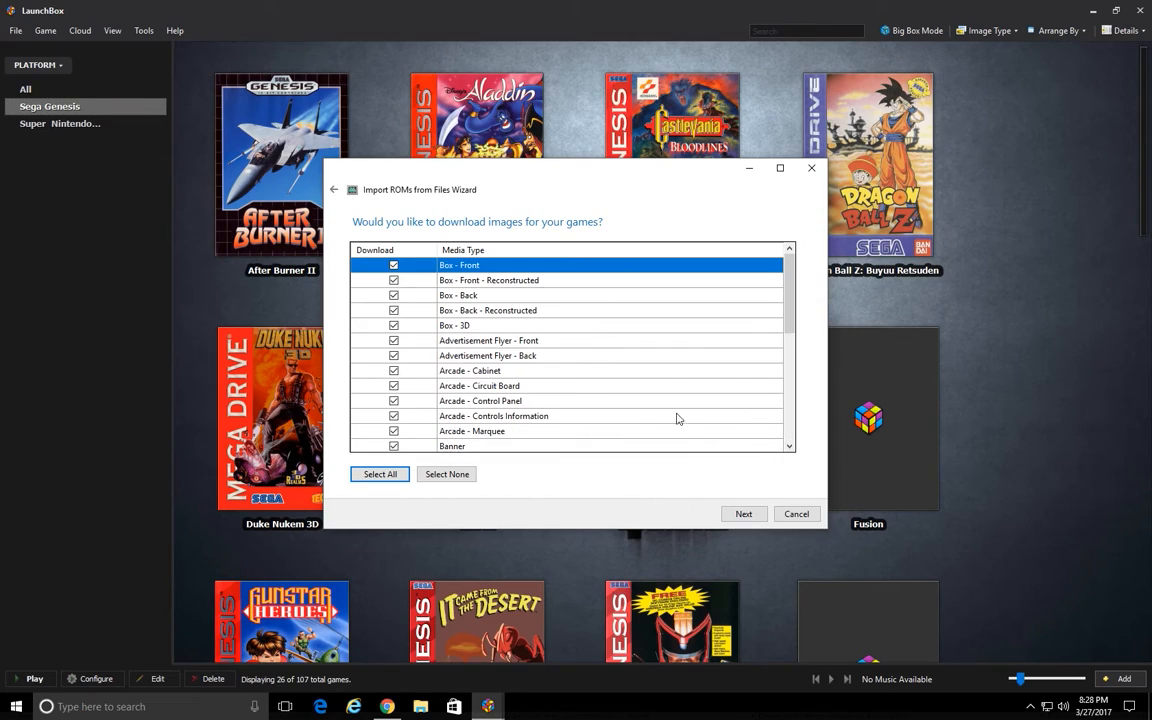
left_click(738, 513)
left_click(742, 513)
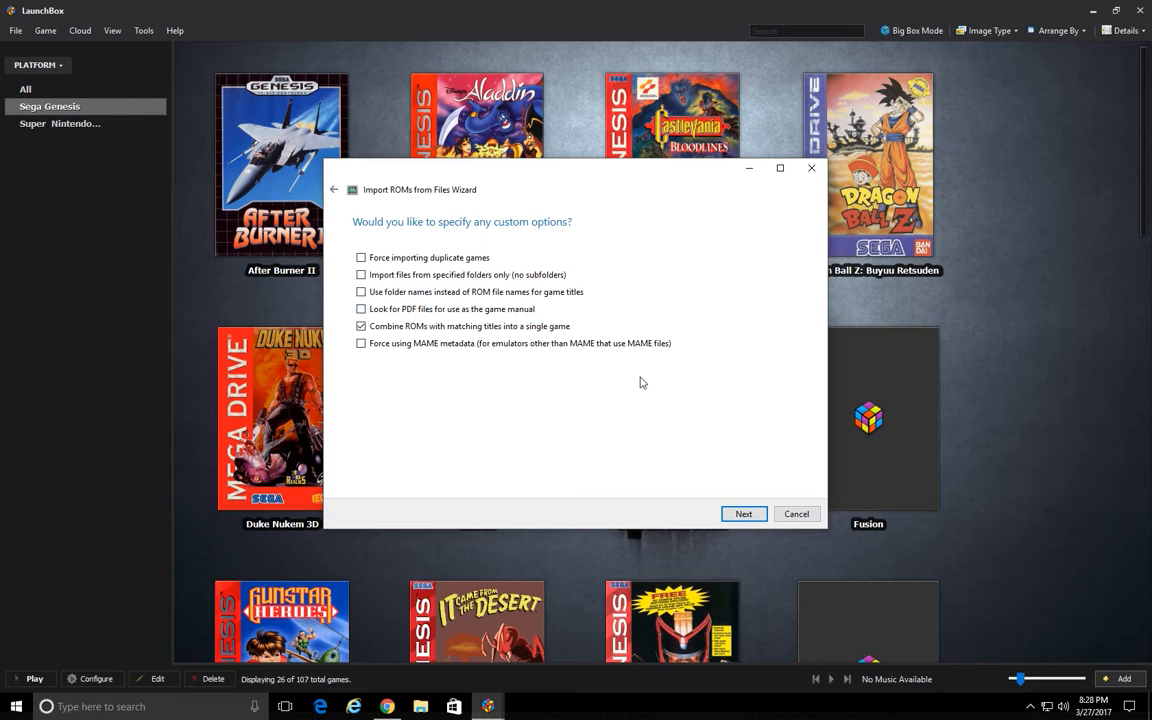
Keep the default custom options, review the list of NES games and finish the import
left_click(748, 519)
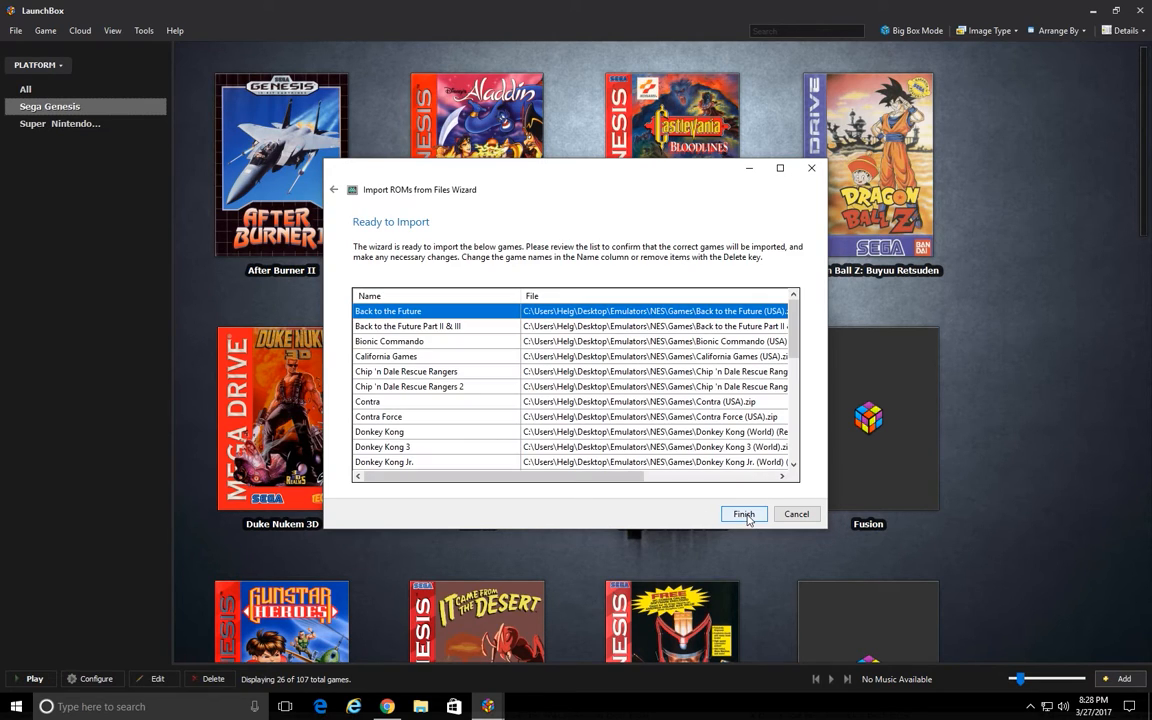
left_click_drag(788, 333, 789, 430)
left_click(744, 516)
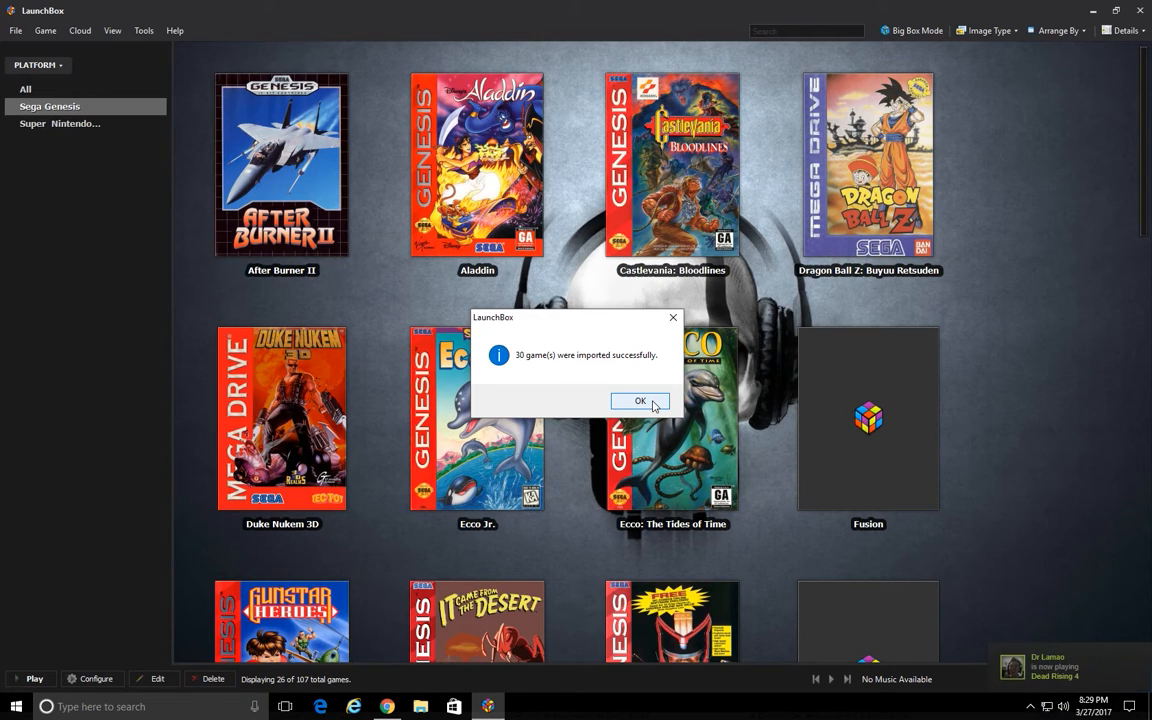
left_click(640, 401)
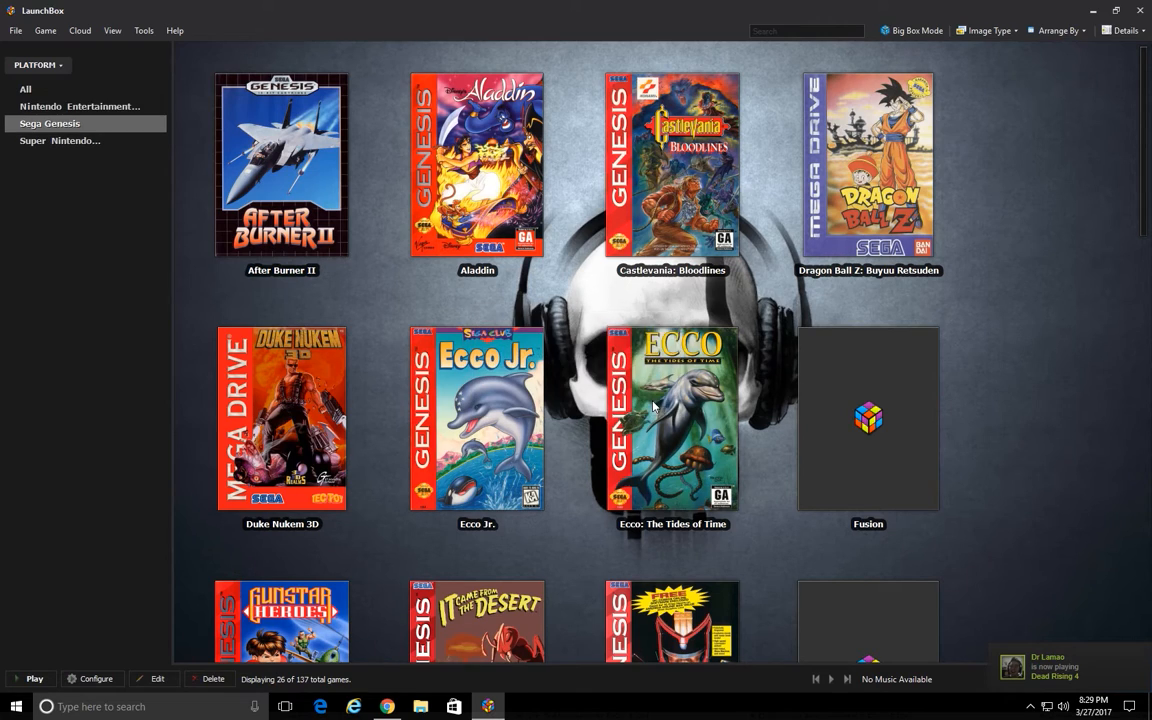
Look through the imported games and their box art in the Nintendo Entertainment System platform
left_click(115, 106)
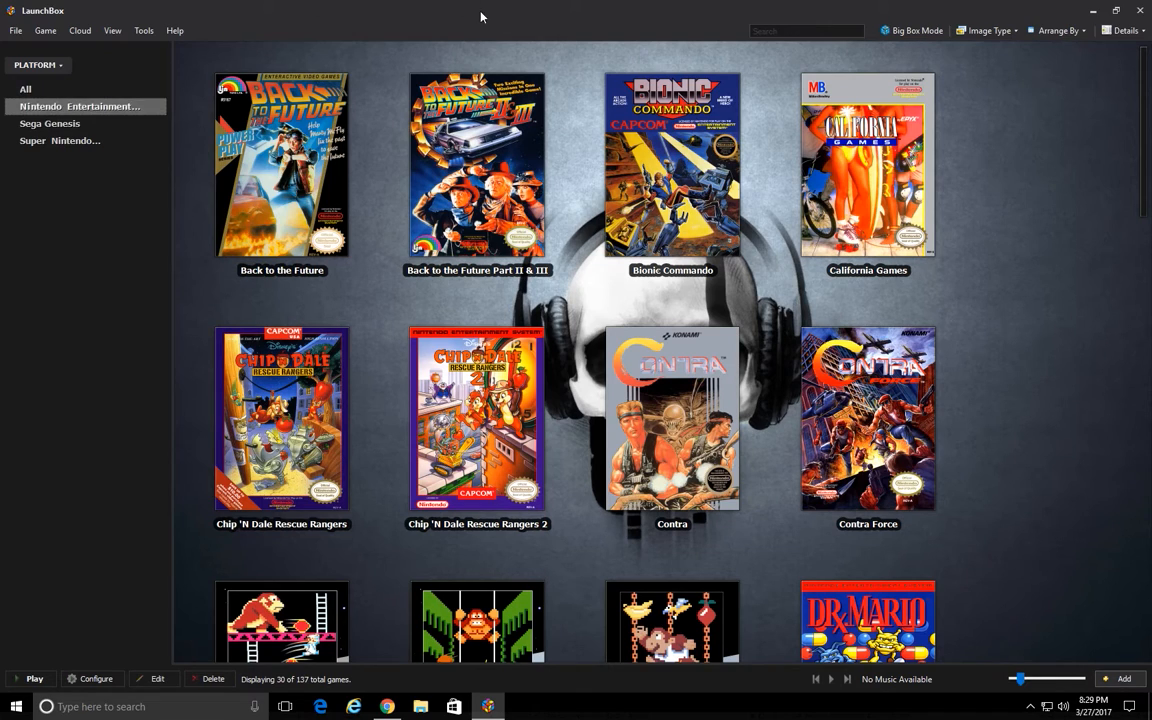
scroll(993, 187, "down", 2)
scroll(993, 187, "down", 4)
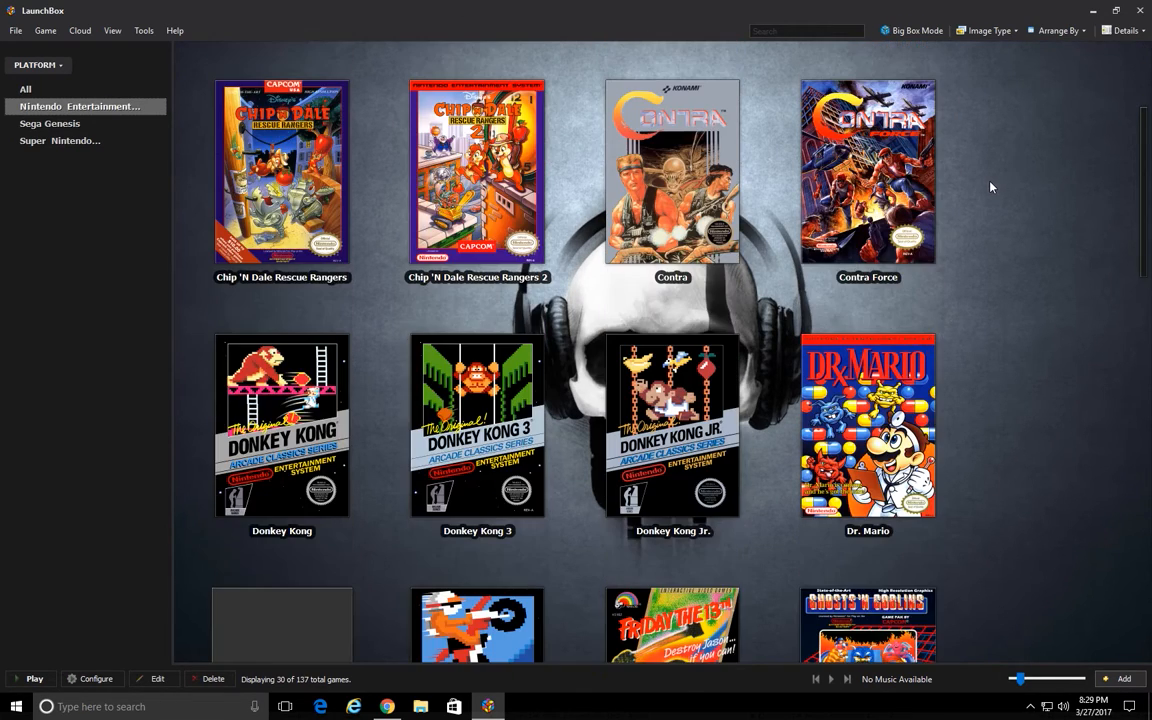
scroll(990, 187, "down", 1)
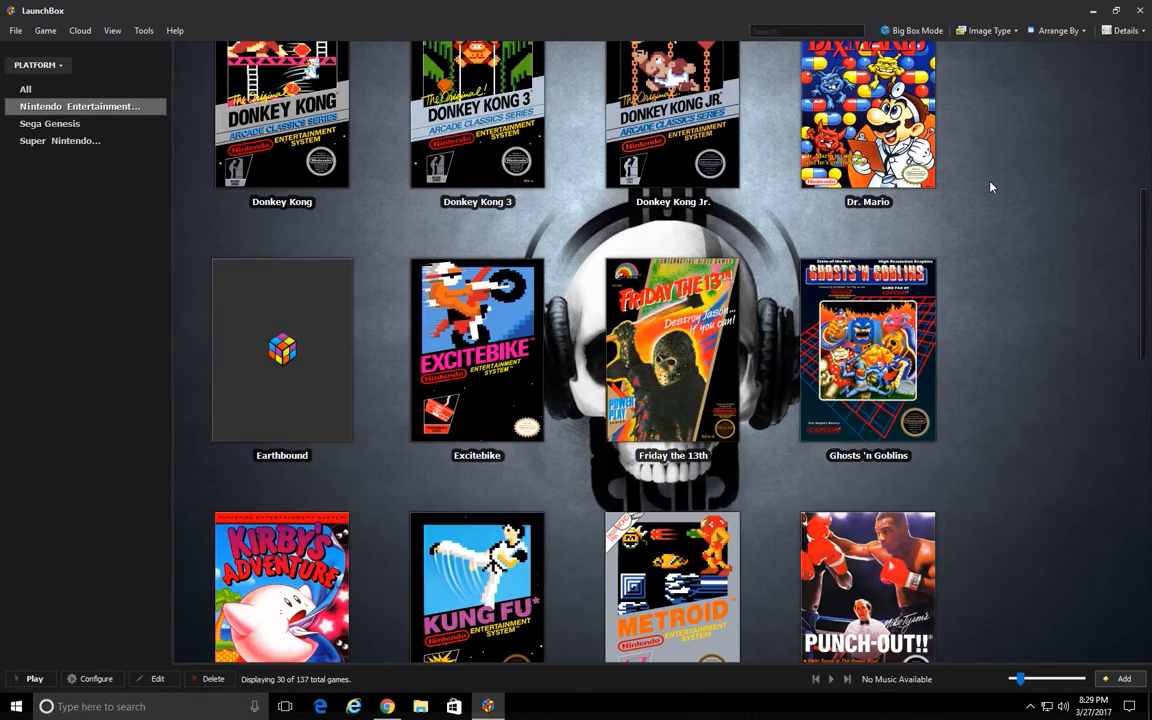
scroll(990, 187, "down", 1)
scroll(990, 187, "down", 4)
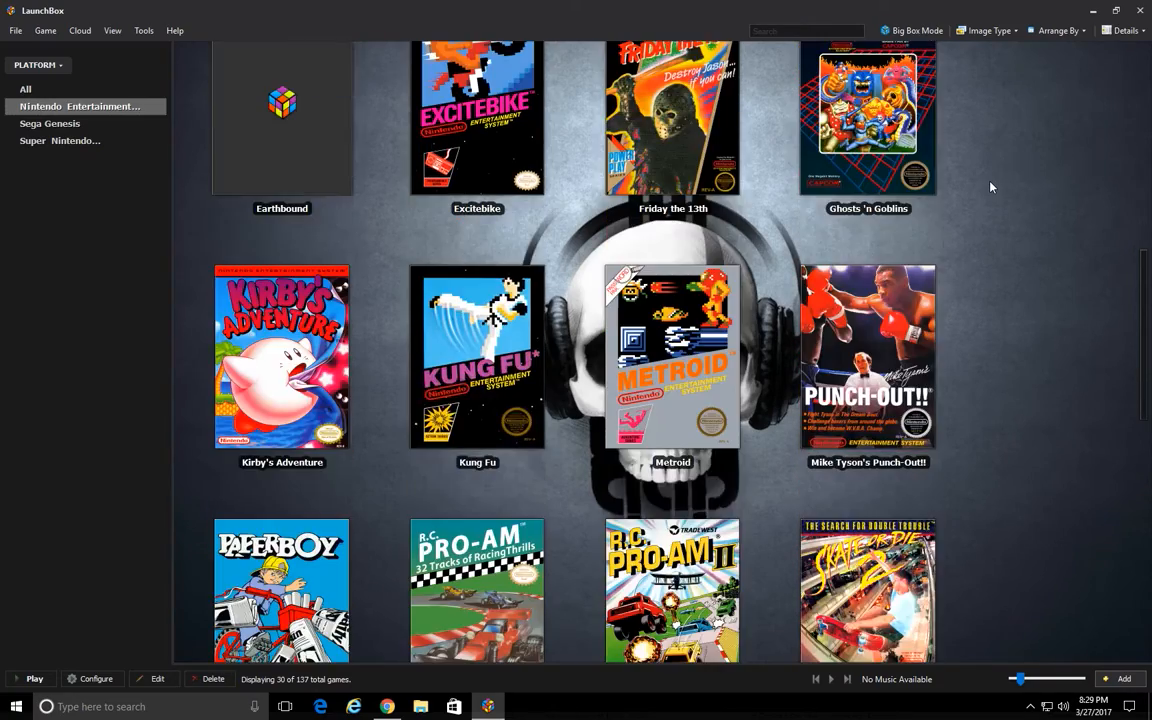
scroll(990, 187, "up", 1)
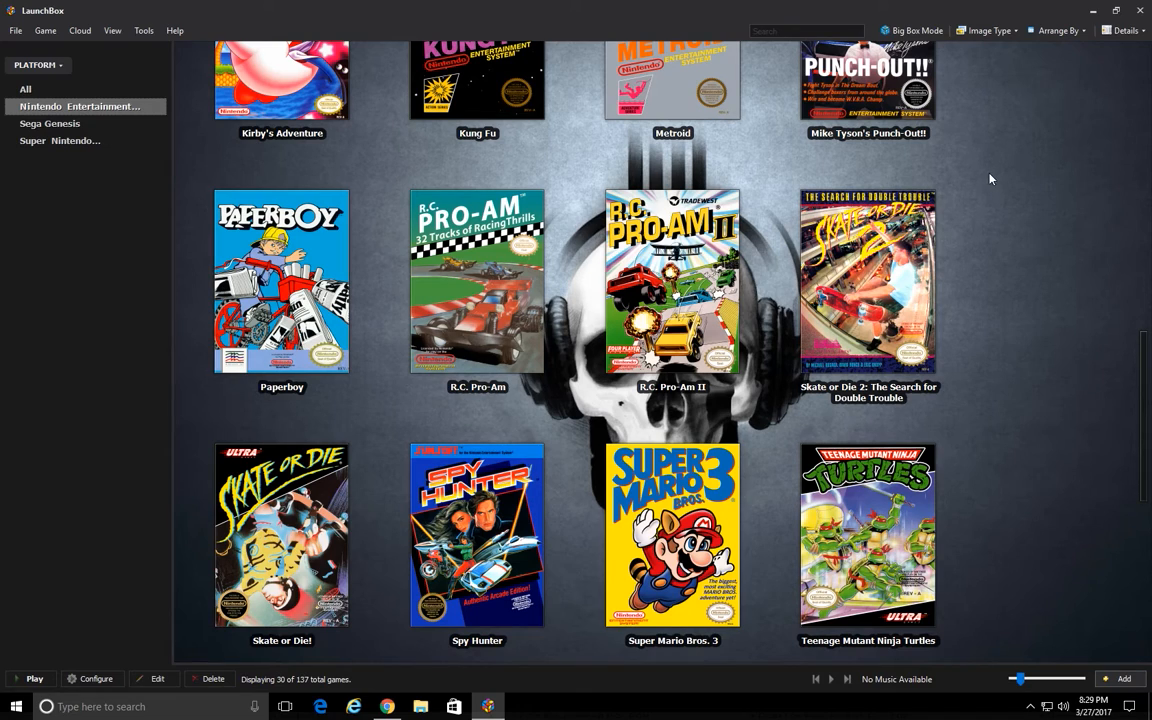
Launch R.C. Pro-Am II from the NES library and start the race on Track 01
double_click(618, 175)
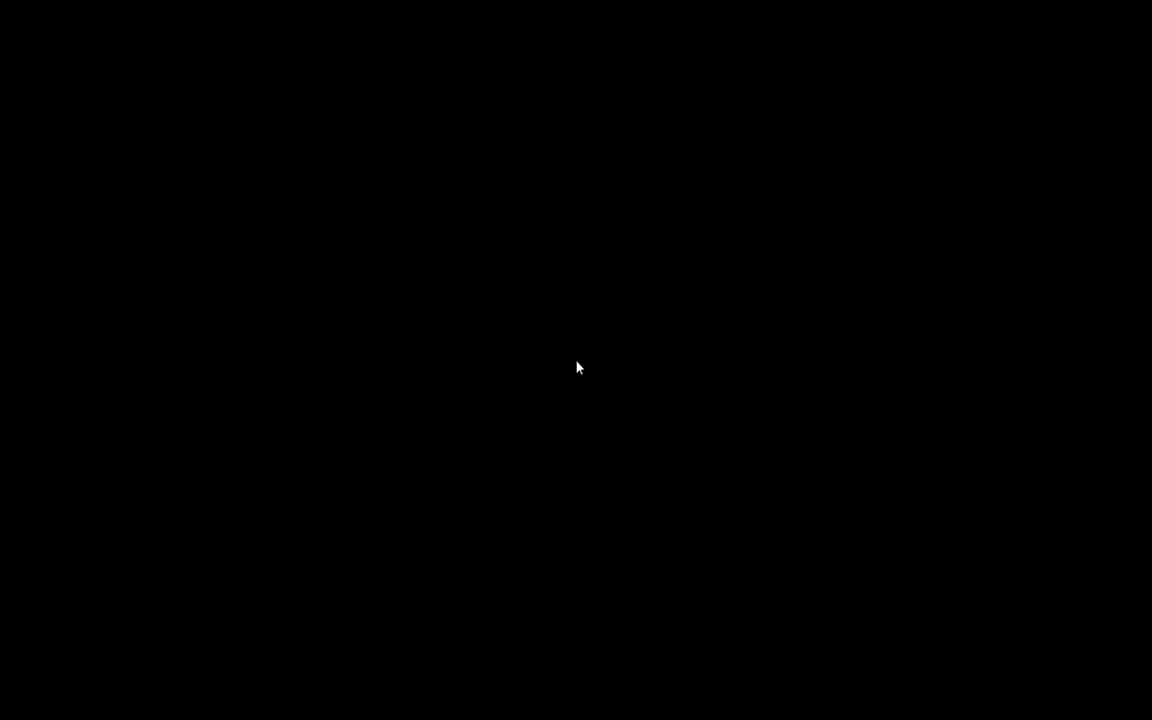
key("Return")
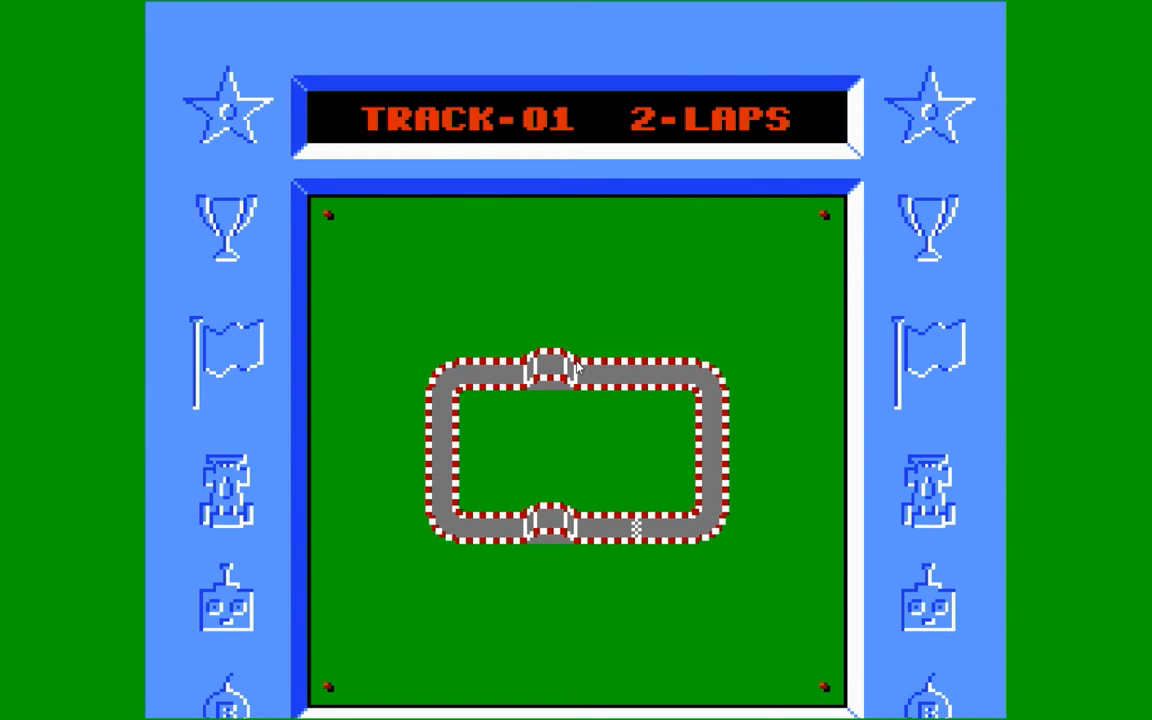
key("Return")
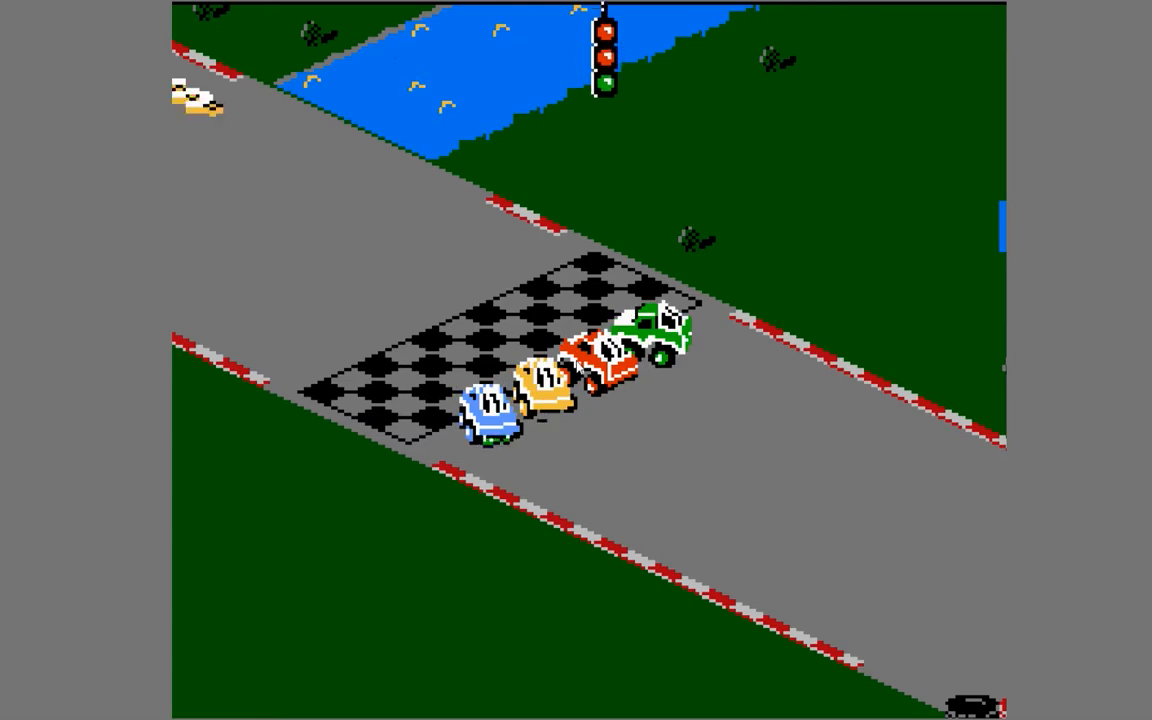
Test the game by driving the red car through the first lap, and exit back to the LaunchBox library
key("z")
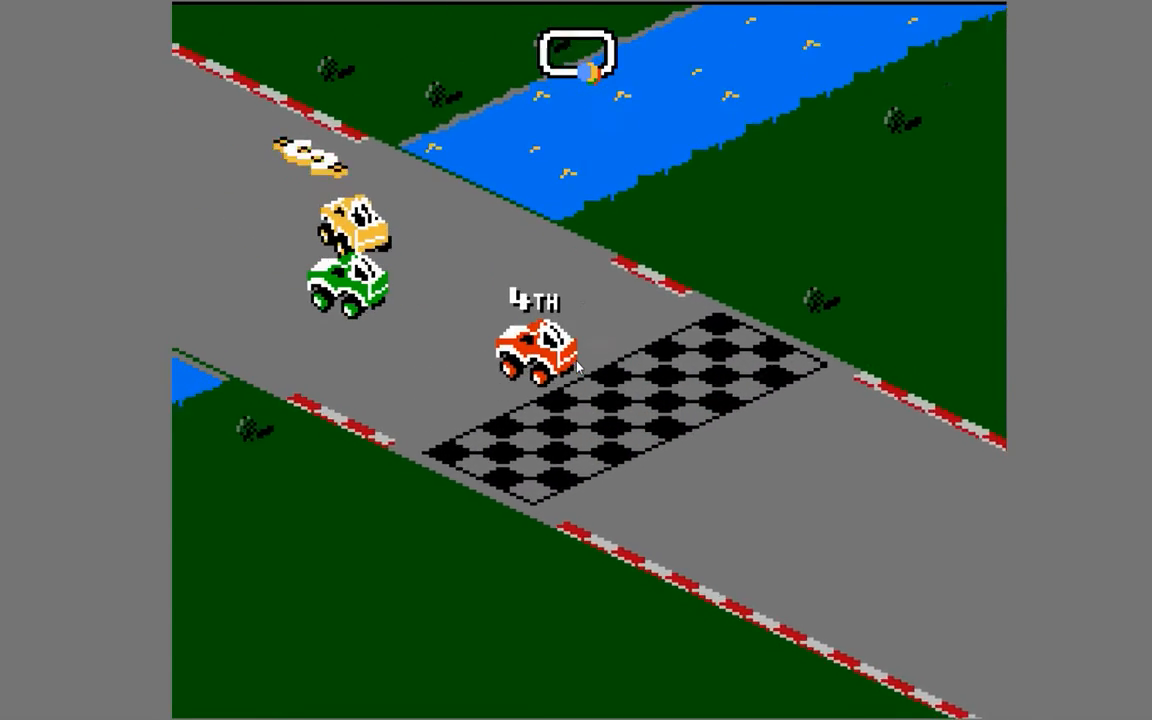
key("Right")
key("Left")
key("Right")
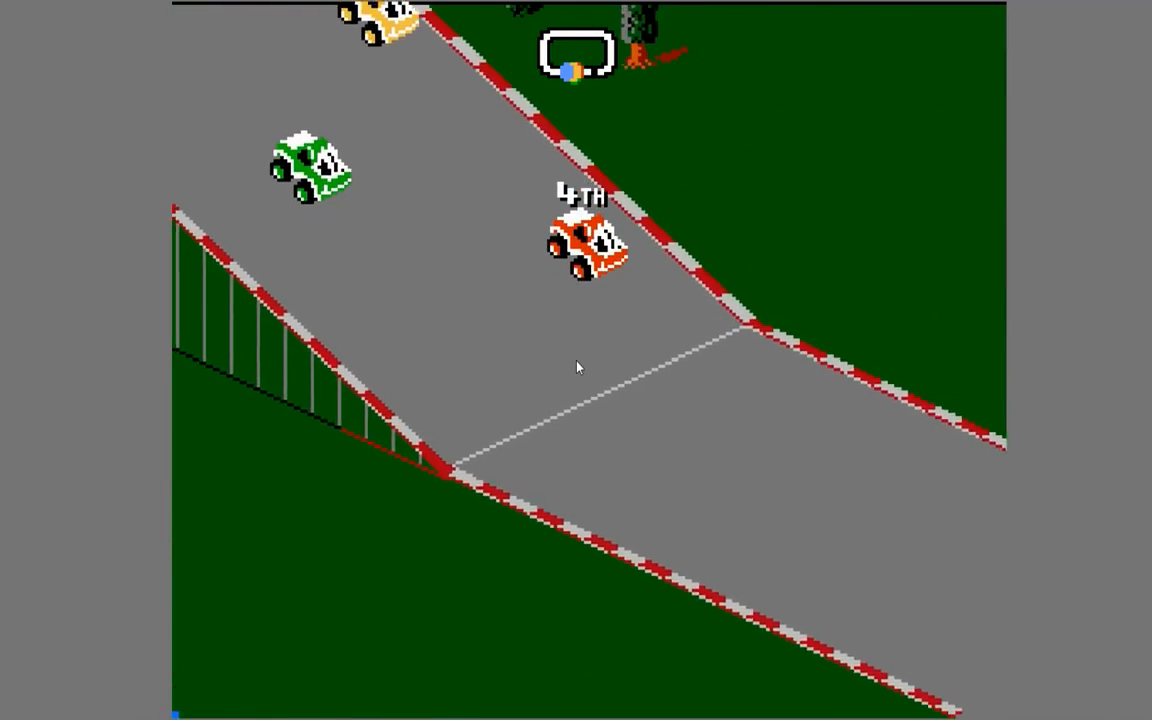
key("Left")
key("Left")
key("Right")
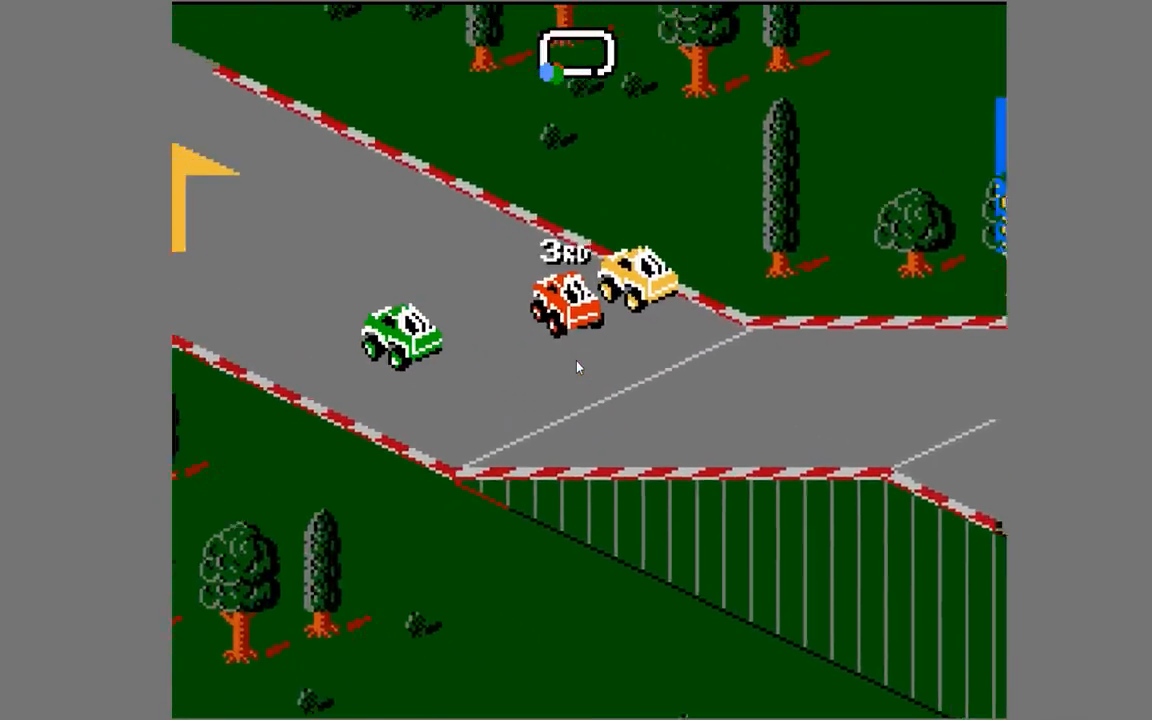
key("Right")
key("Right")
key("Right")
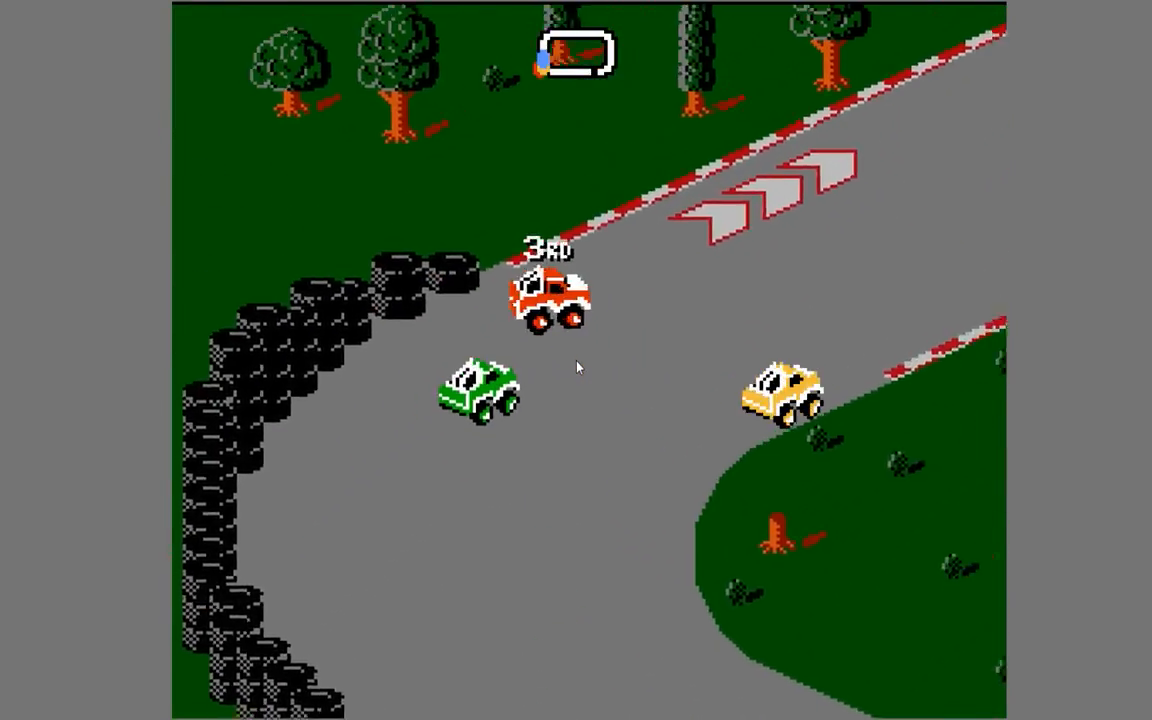
key("Left")
key("Right")
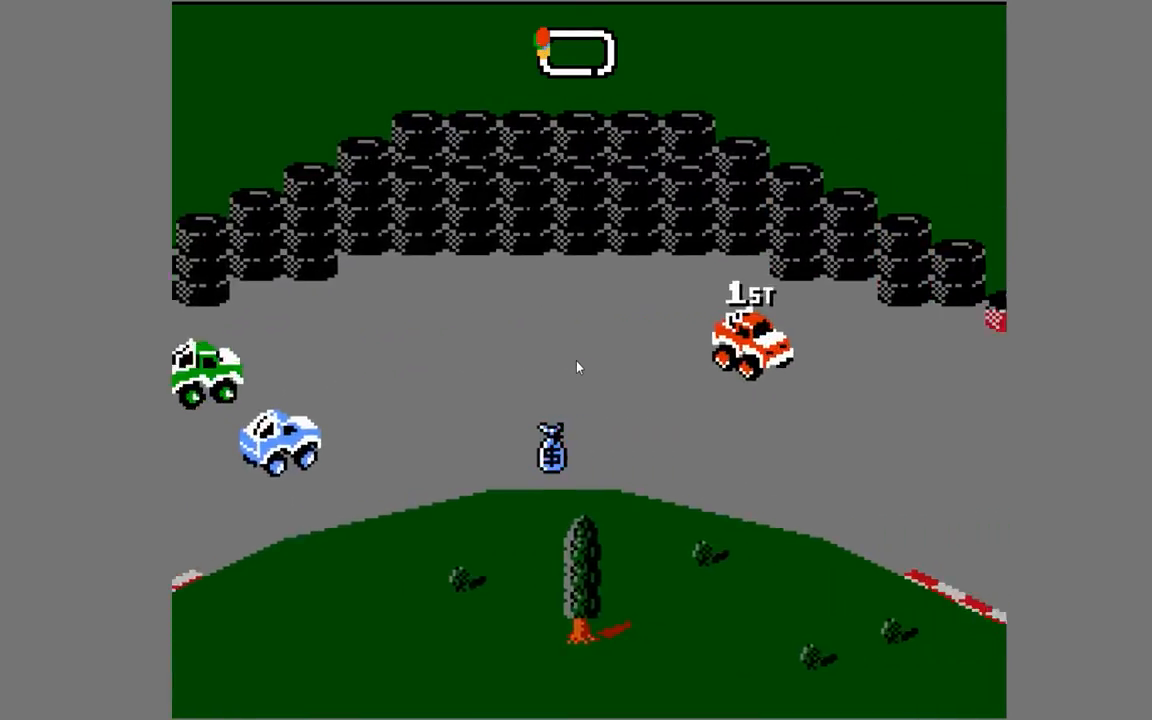
key("Right")
key("Left")
key("Left")
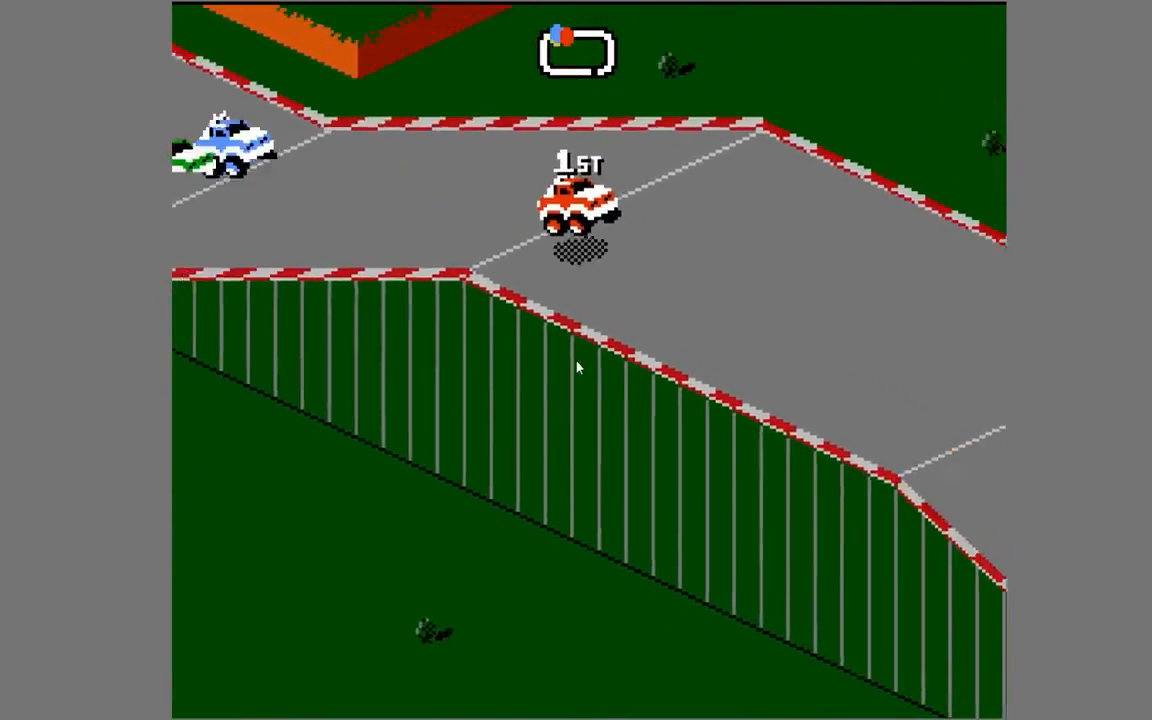
key("Right")
key("Left")
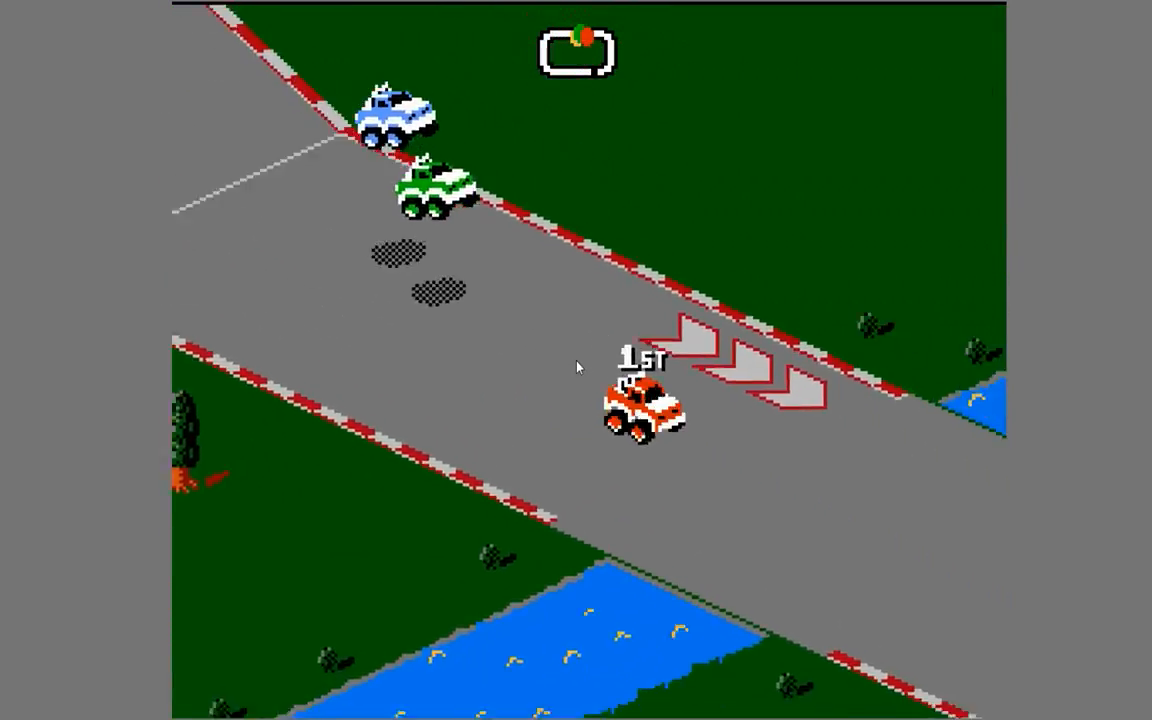
key("Right")
key("Left")
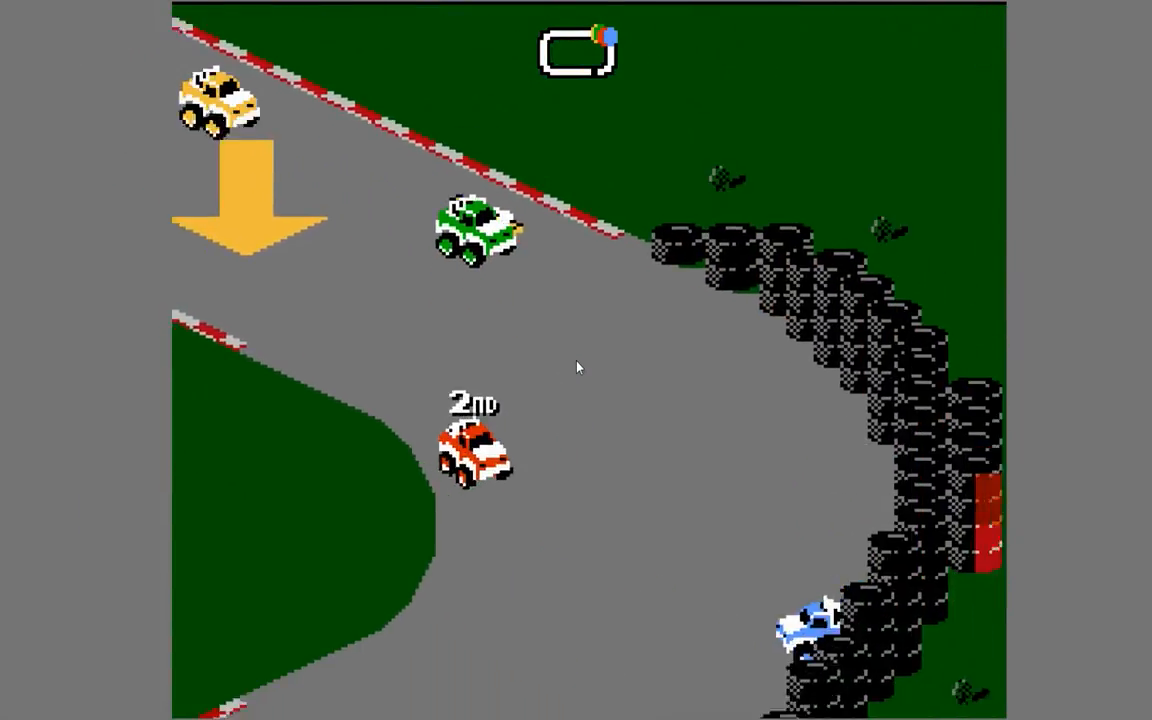
key("Right")
key("Right")
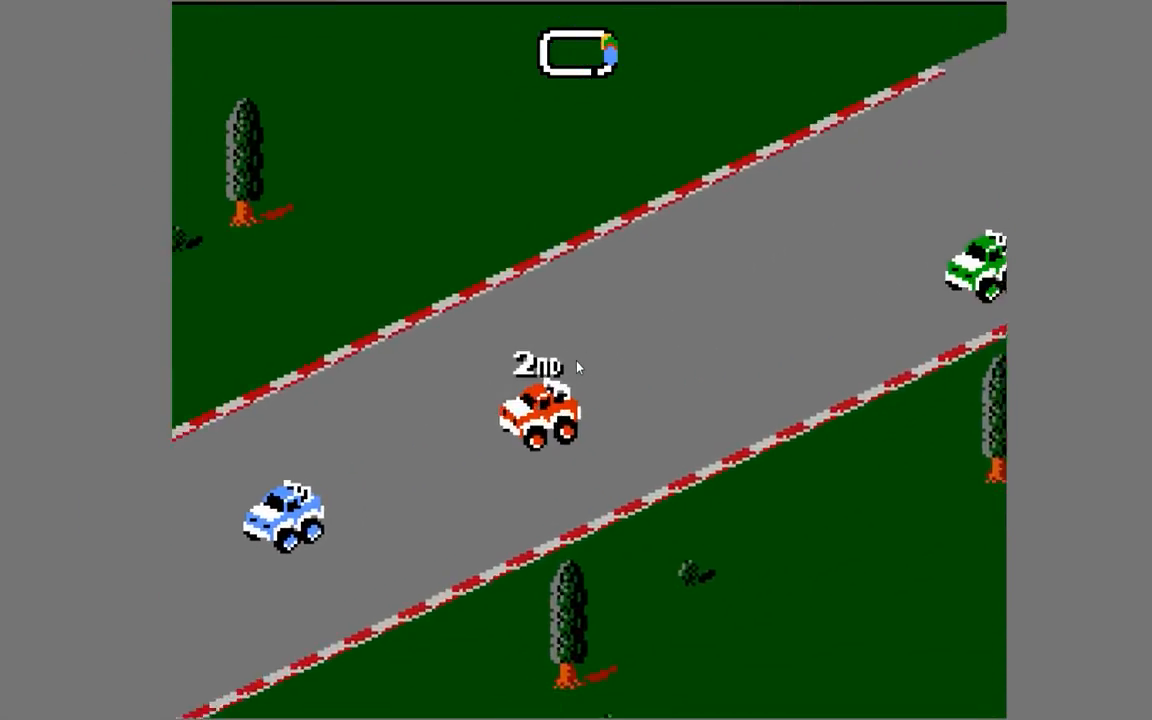
key("Right")
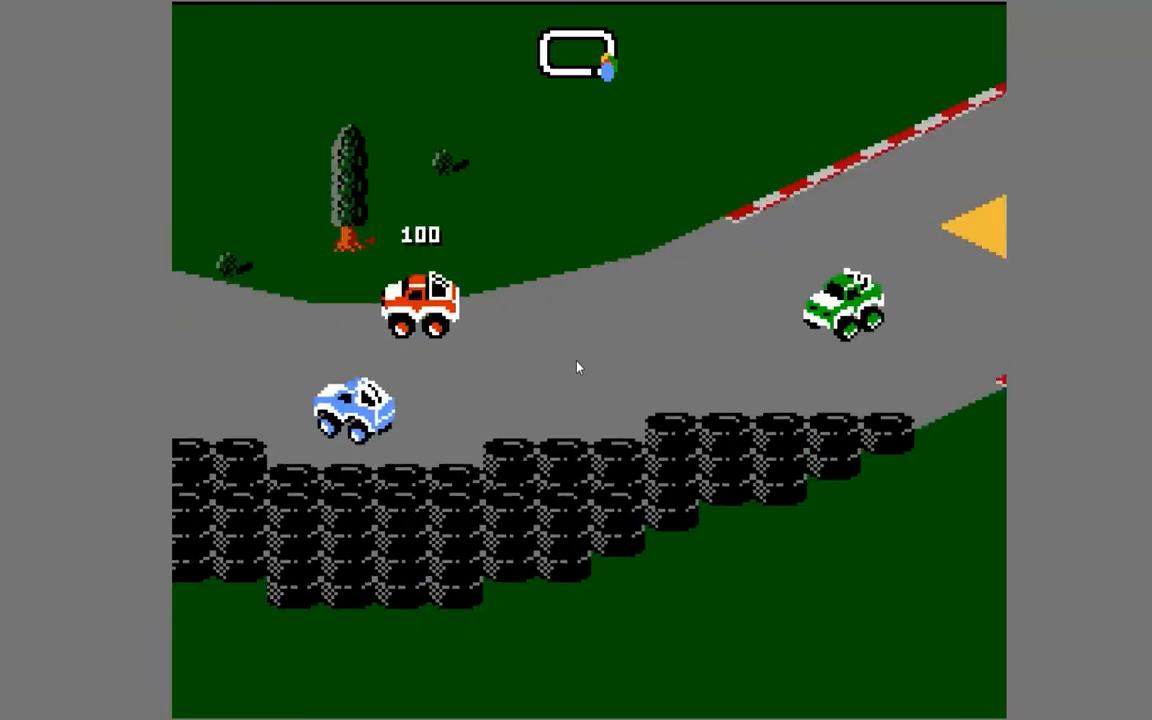
key("Right")
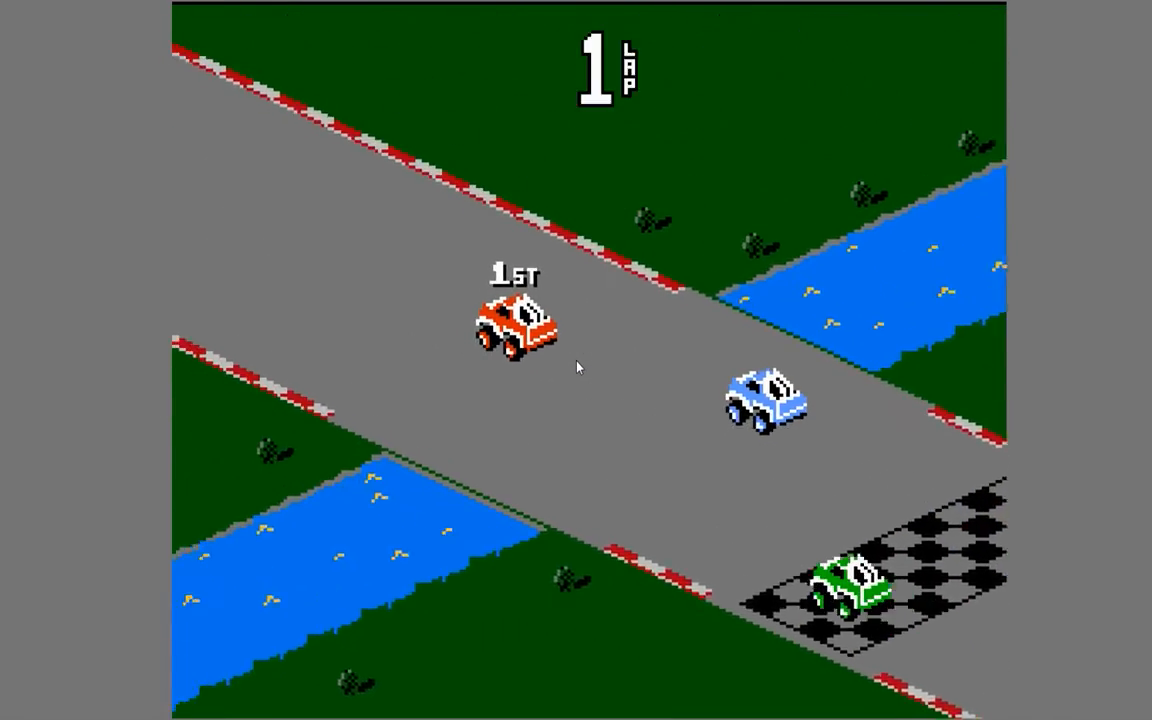
key("Return")
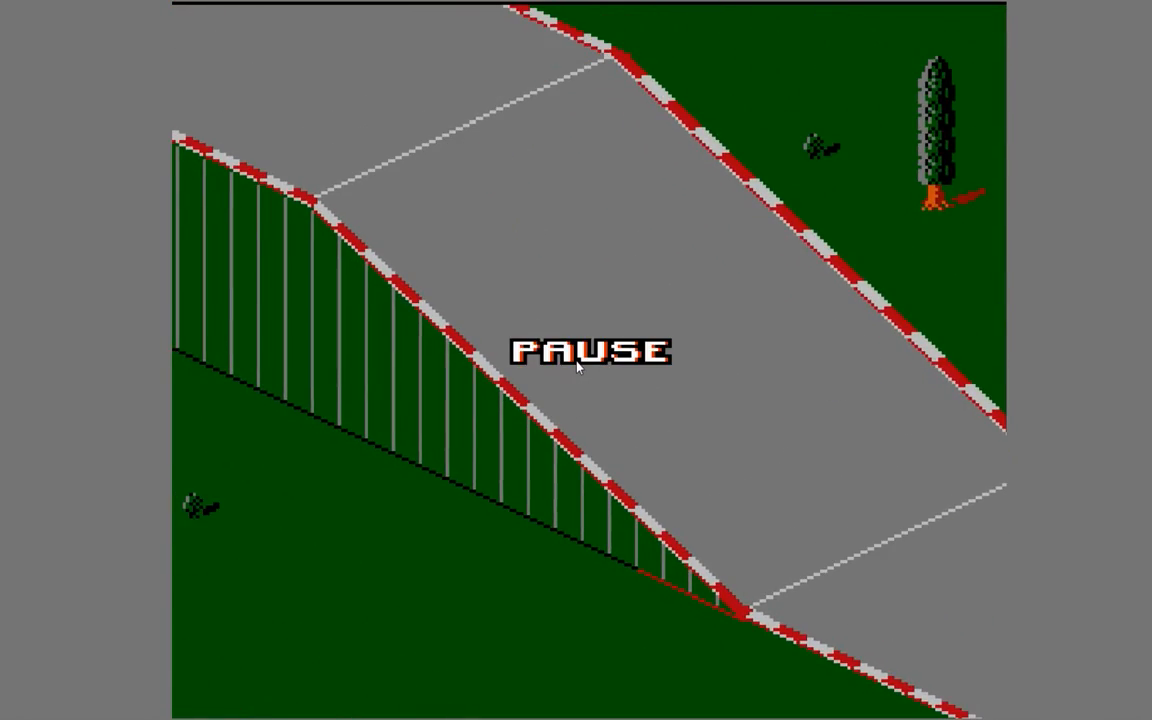
key("Escape")
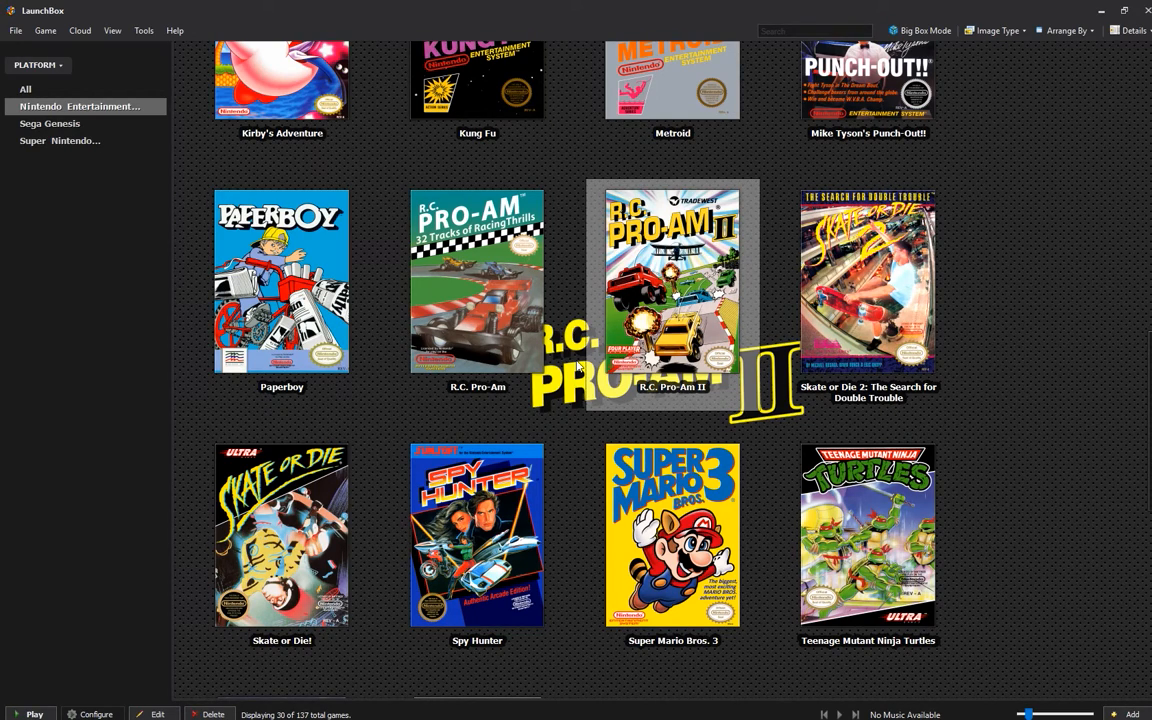
In the LaunchBox options, enable gamepad/joystick input with XInput Xbox 360/Xbox One as the device
left_click(46, 32)
mouse_move(113, 33)
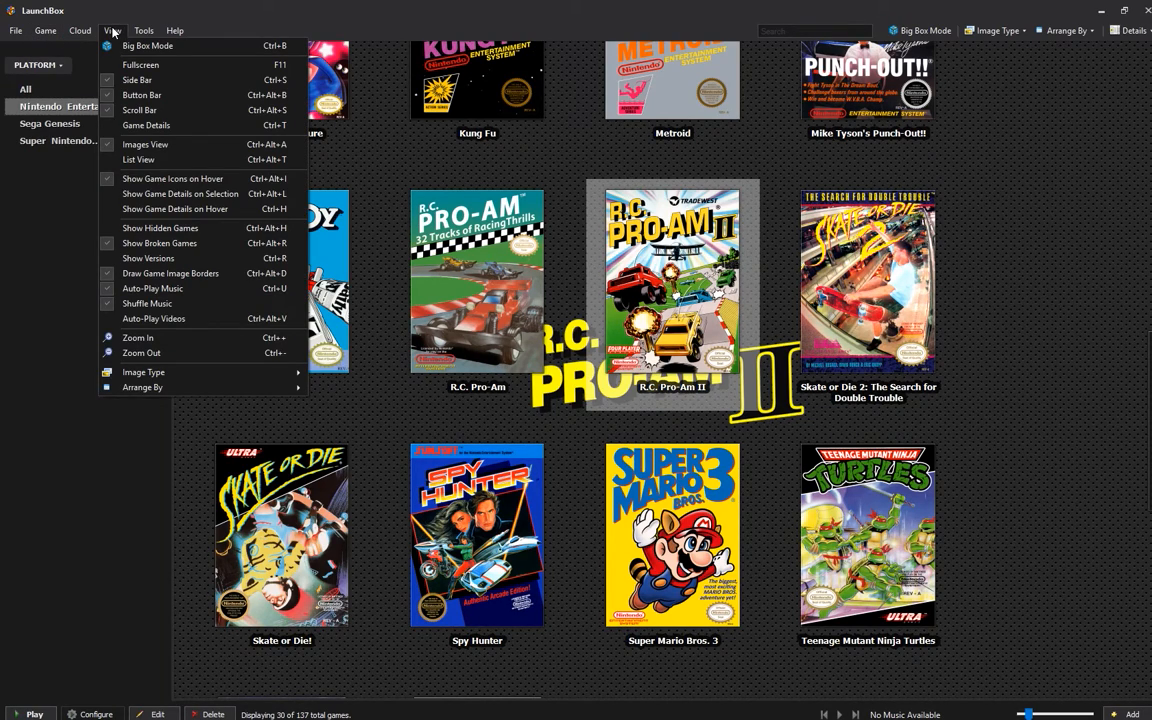
mouse_move(43, 34)
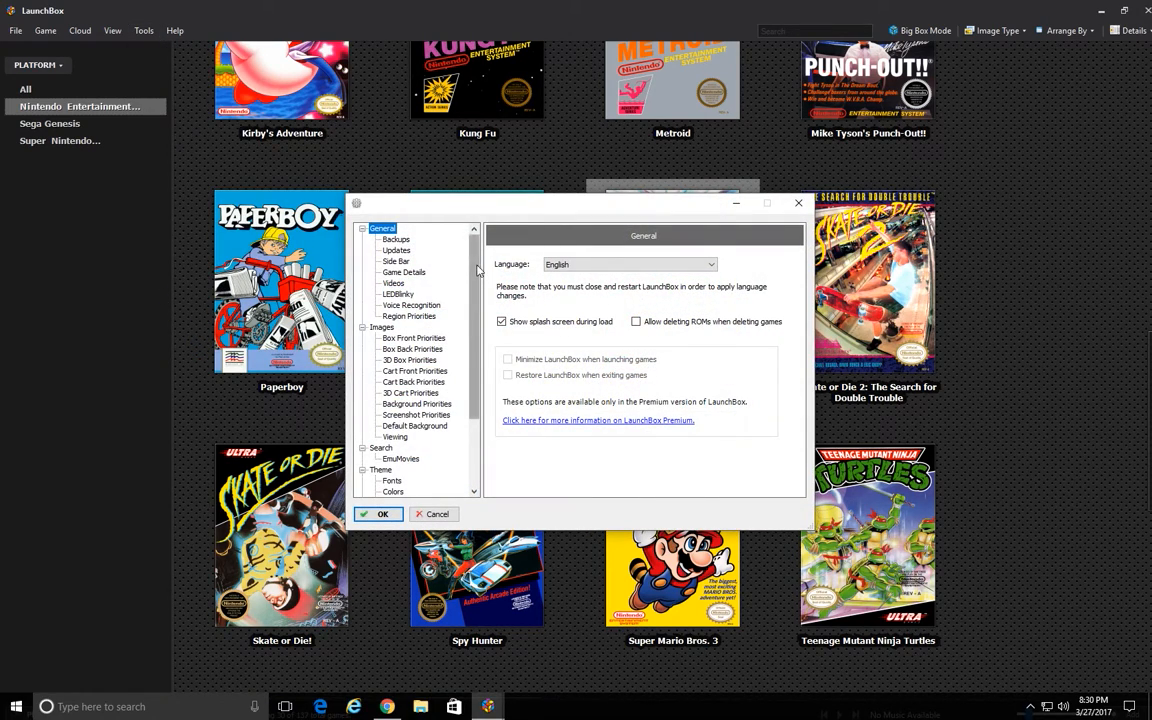
scroll(470, 360, "down", 3)
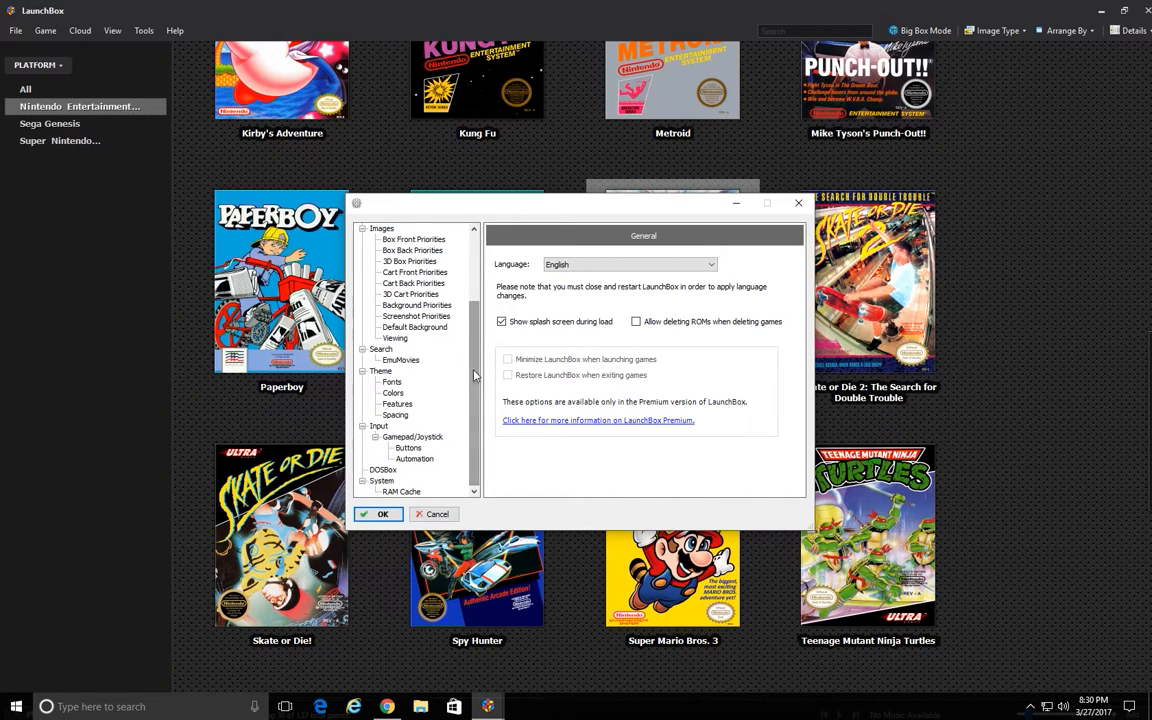
left_click(441, 438)
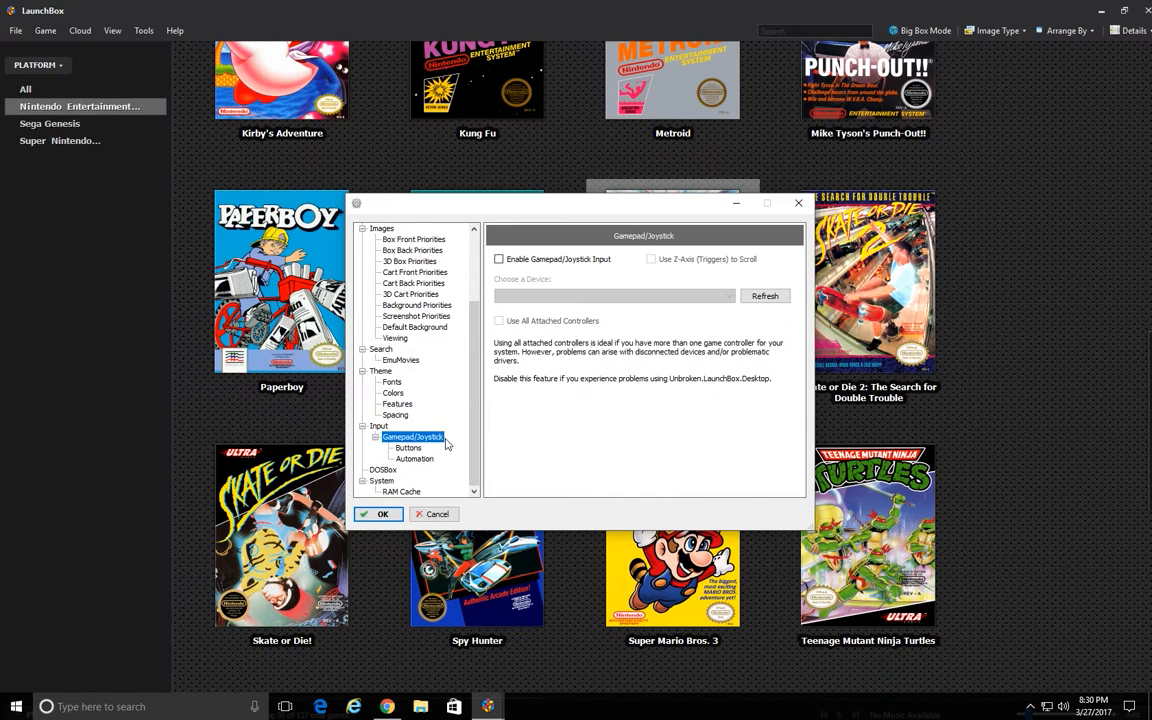
left_click(558, 260)
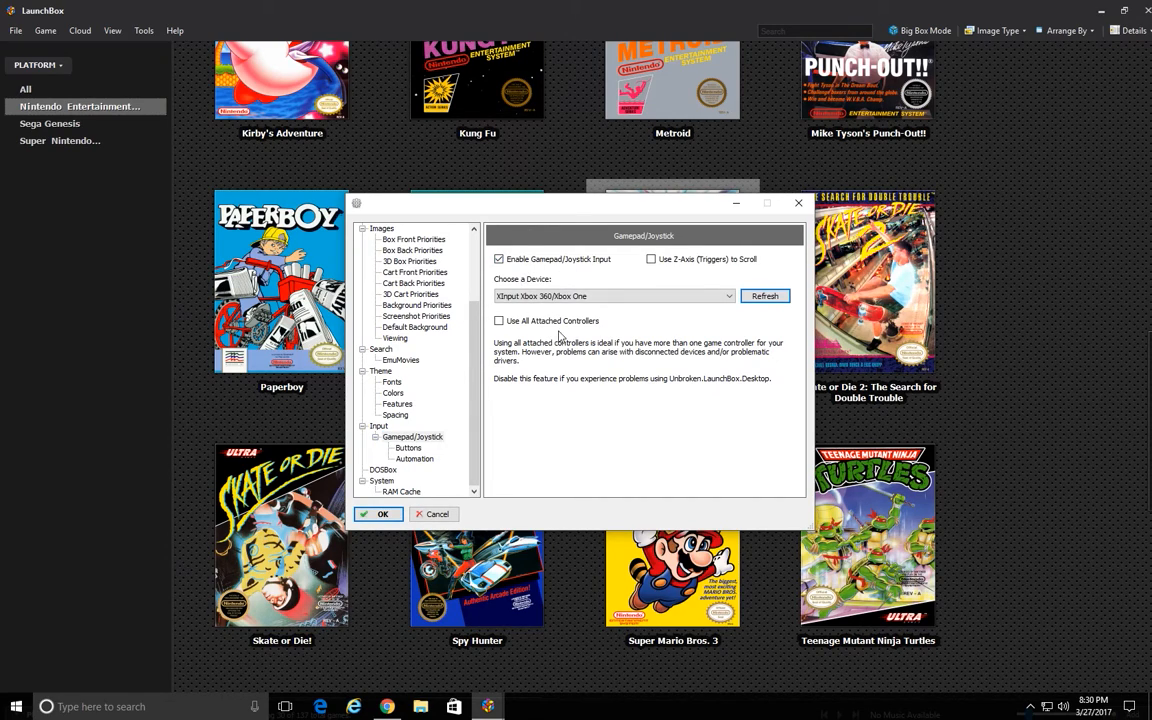
left_click(614, 295)
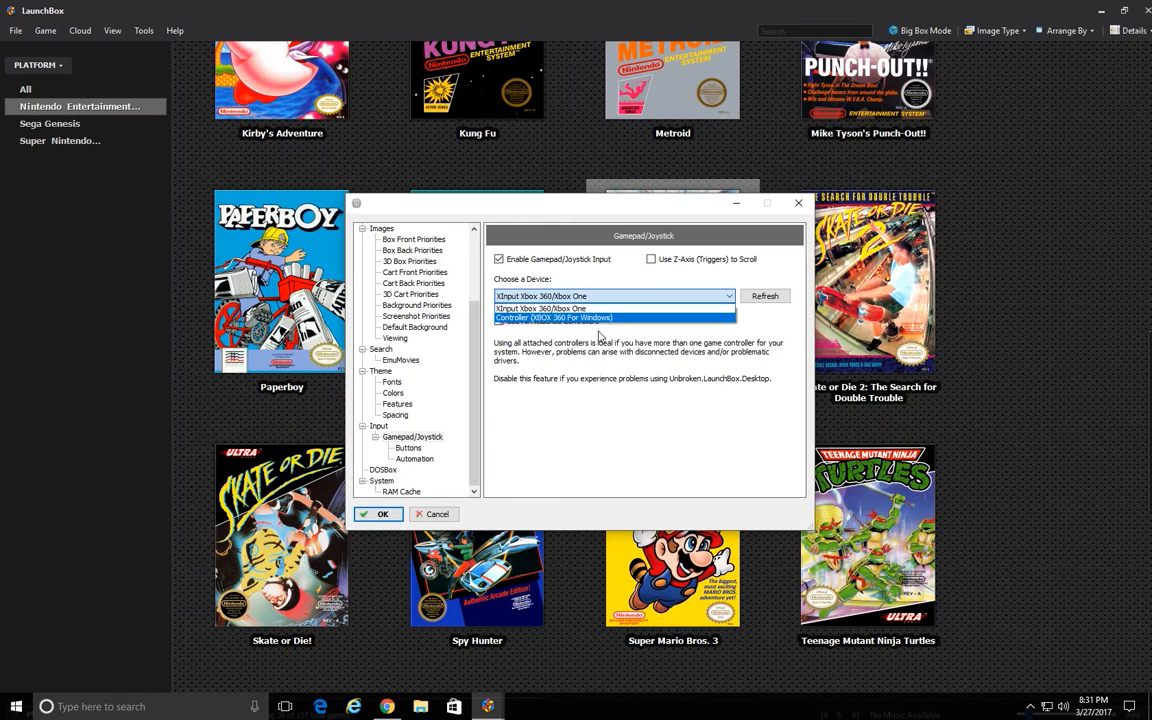
left_click(595, 309)
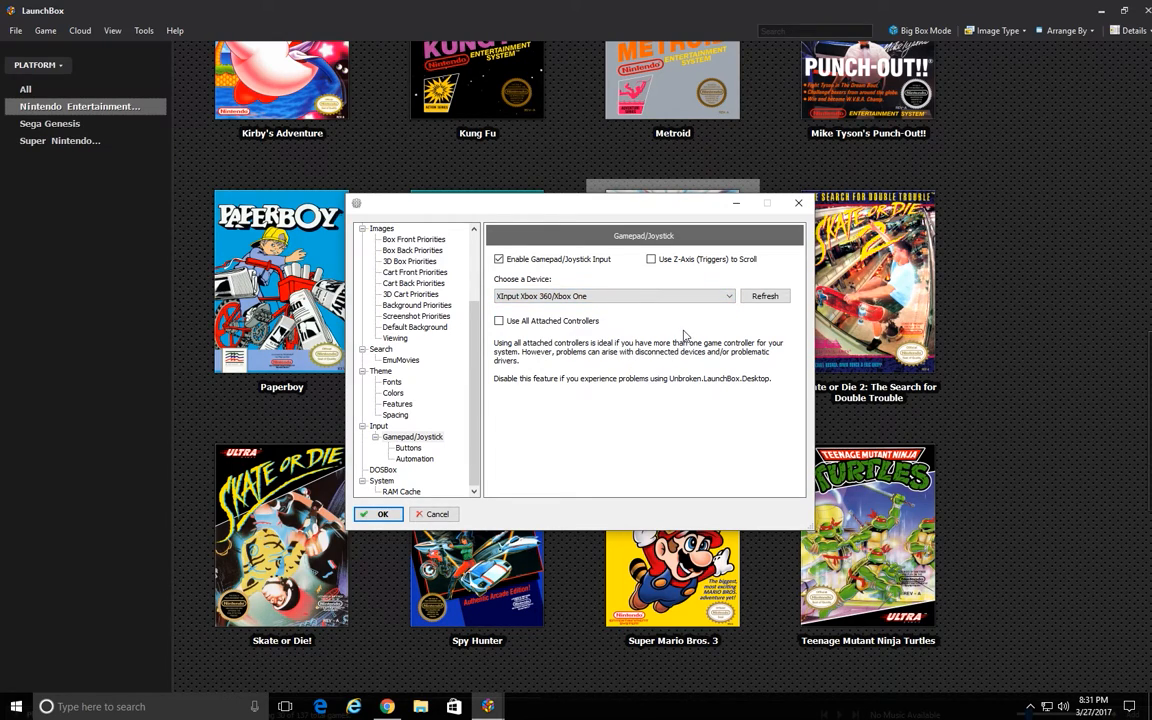
Save the gamepad options, and launch Contra from the NES library in one-player mode
left_click(377, 514)
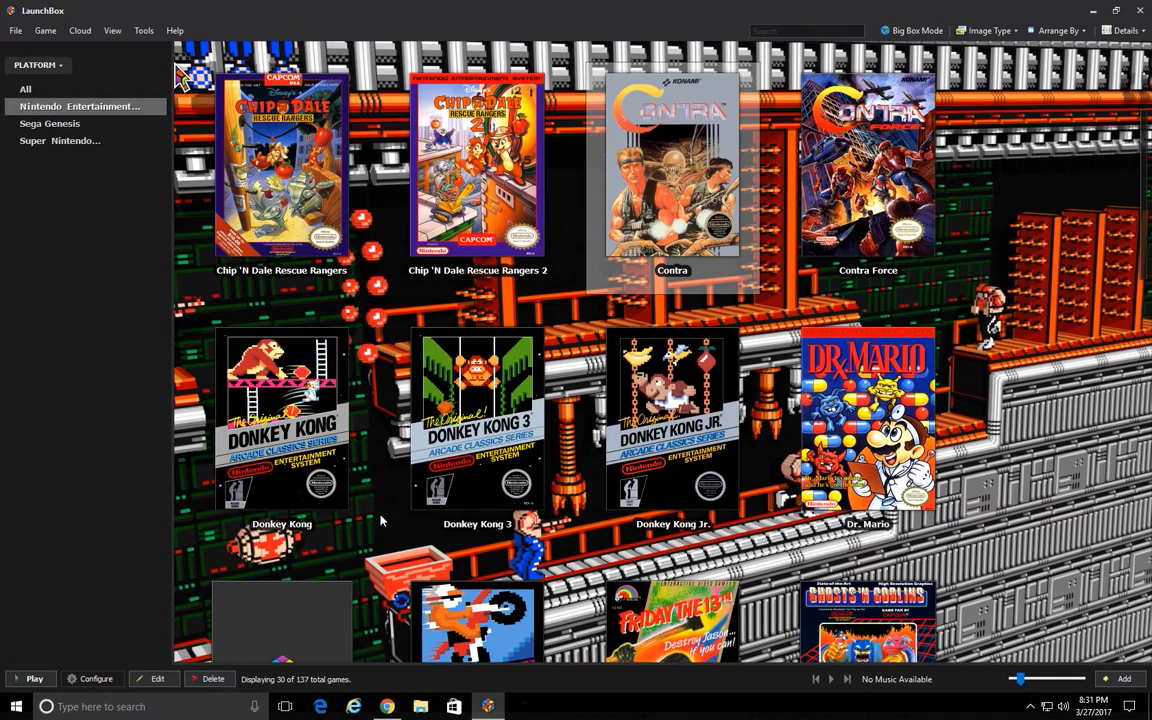
key("Return")
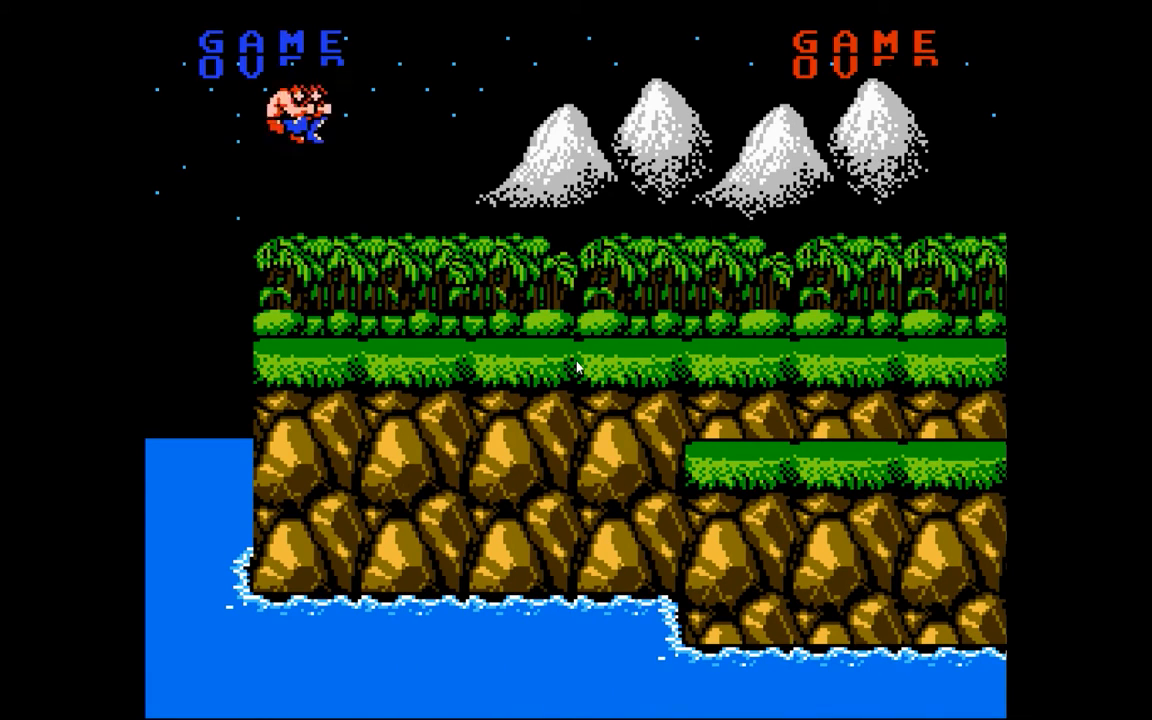
key("Return")
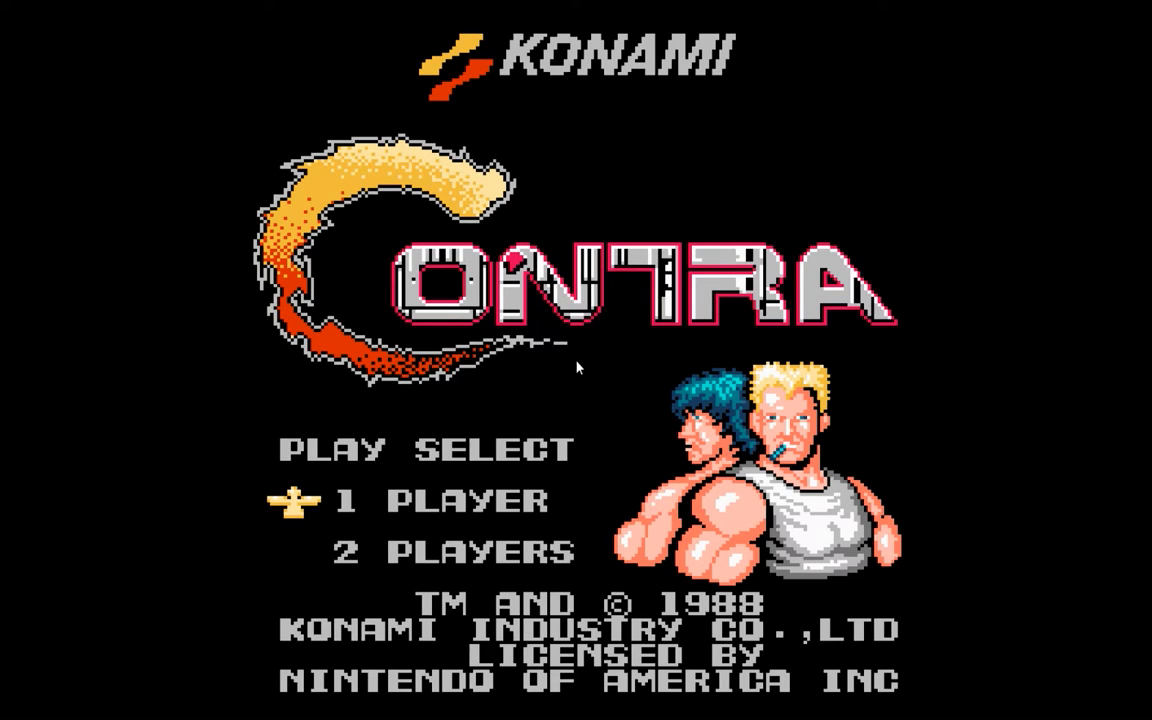
key("Return")
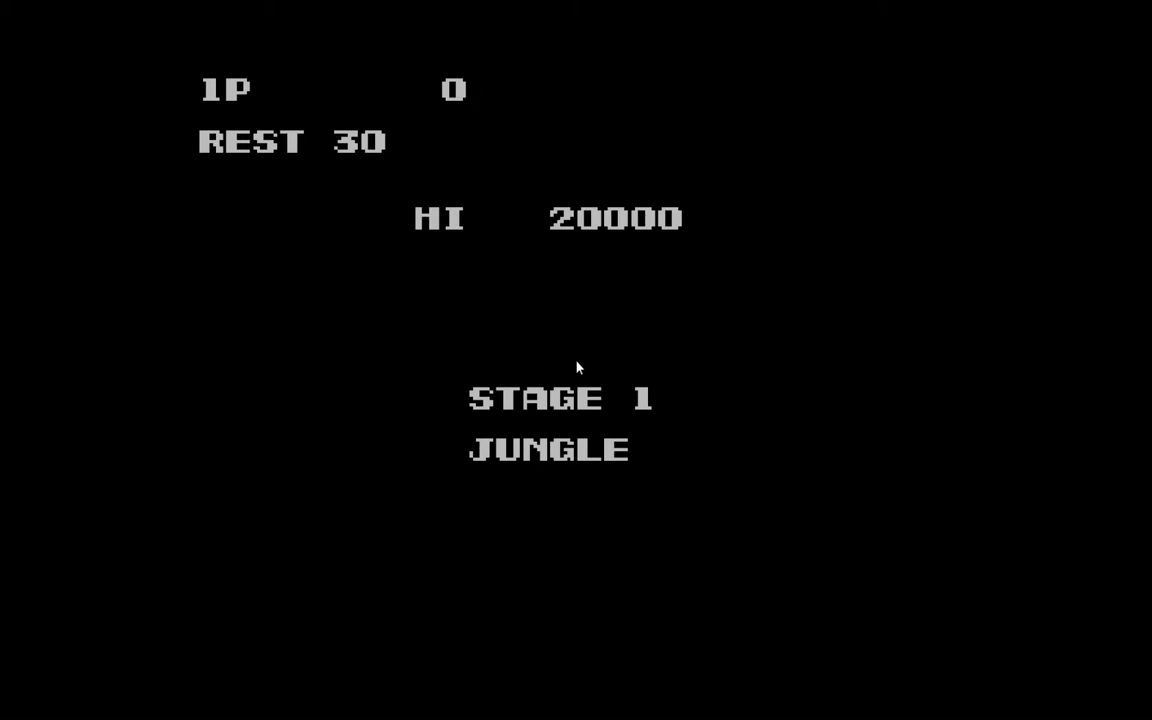
Test Contra by running, jumping and shooting through the start of the Stage 1 jungle, and exit back to the library
key("Right")
key("z")
key("x")
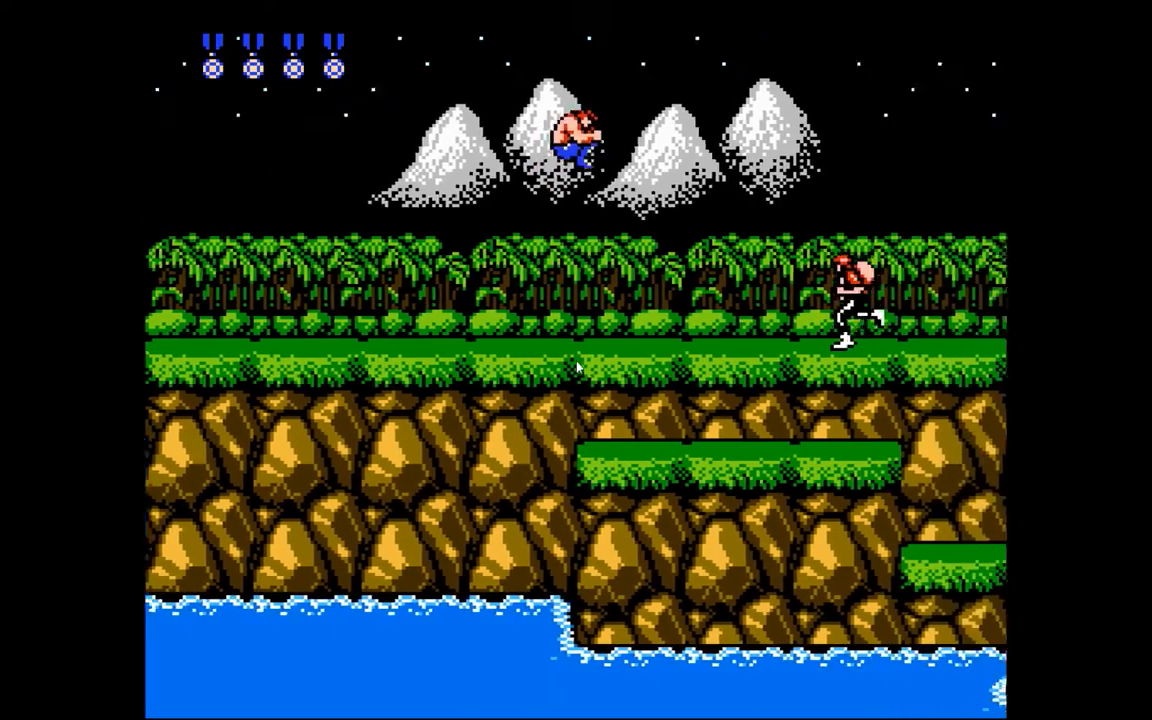
key("Left")
key("Right")
key("z")
key("Right")
key("Return")
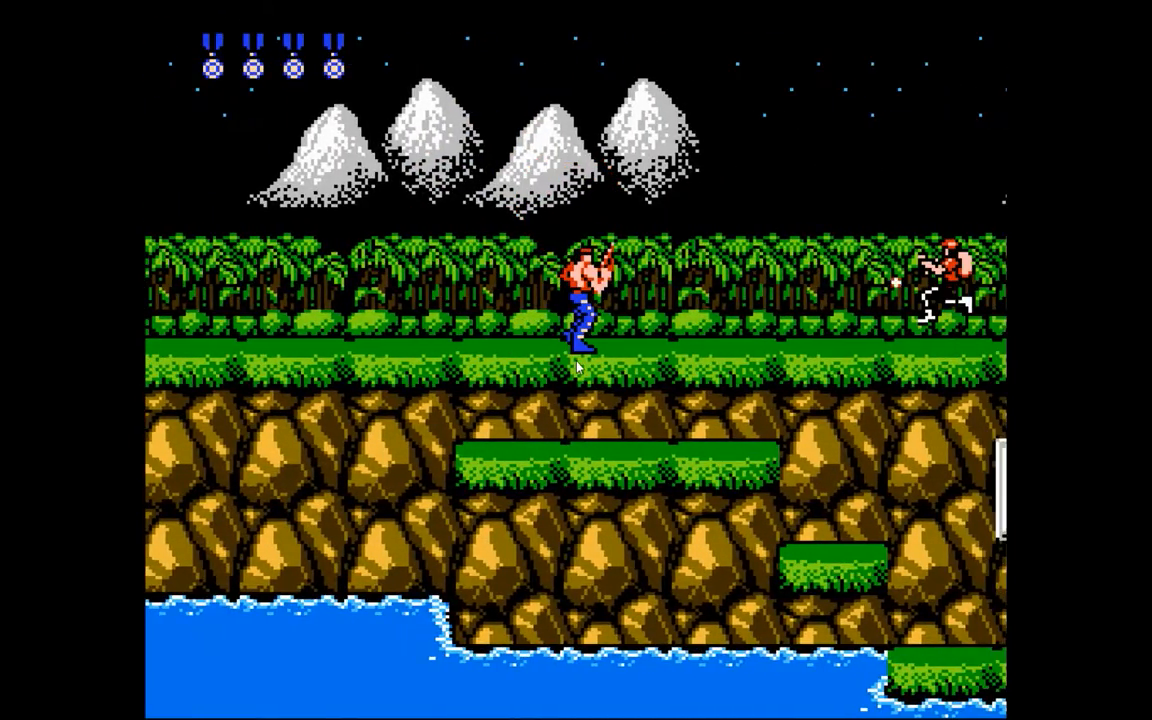
key("Escape")
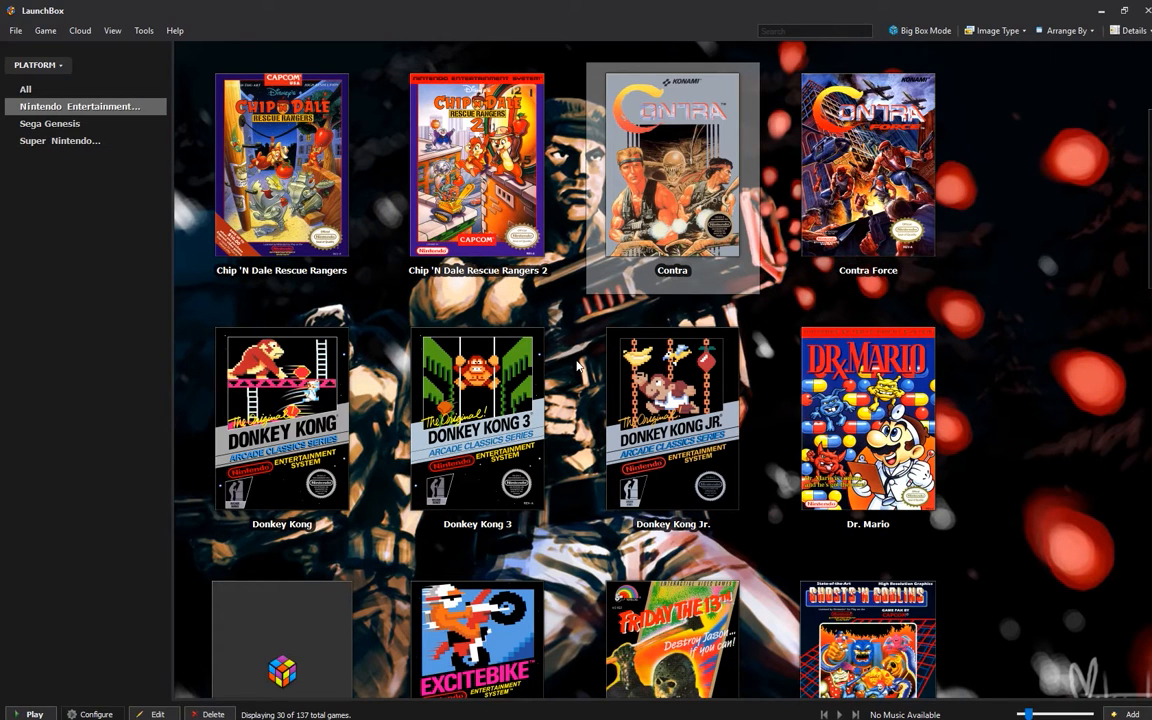
Move from Contra back to Chip 'N Dale Rescue Rangers, and hide and restore the platform sidebar
key("Left")
key("Left")
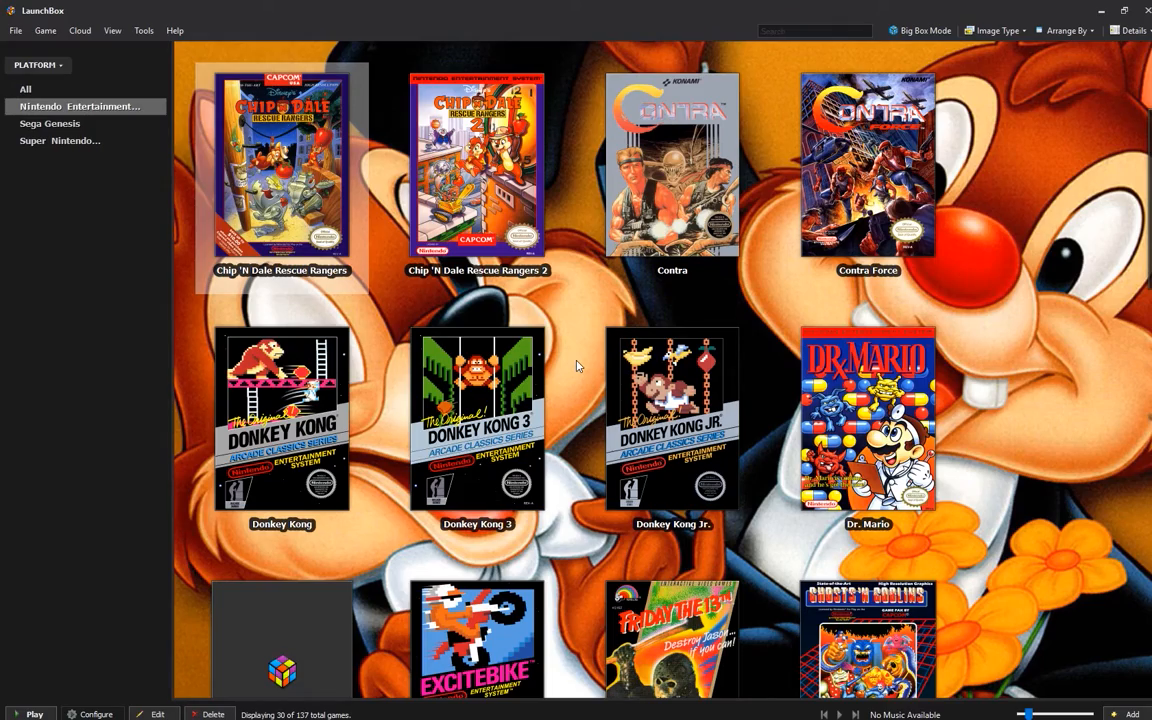
key("Right")
key("Left")
key("F9")
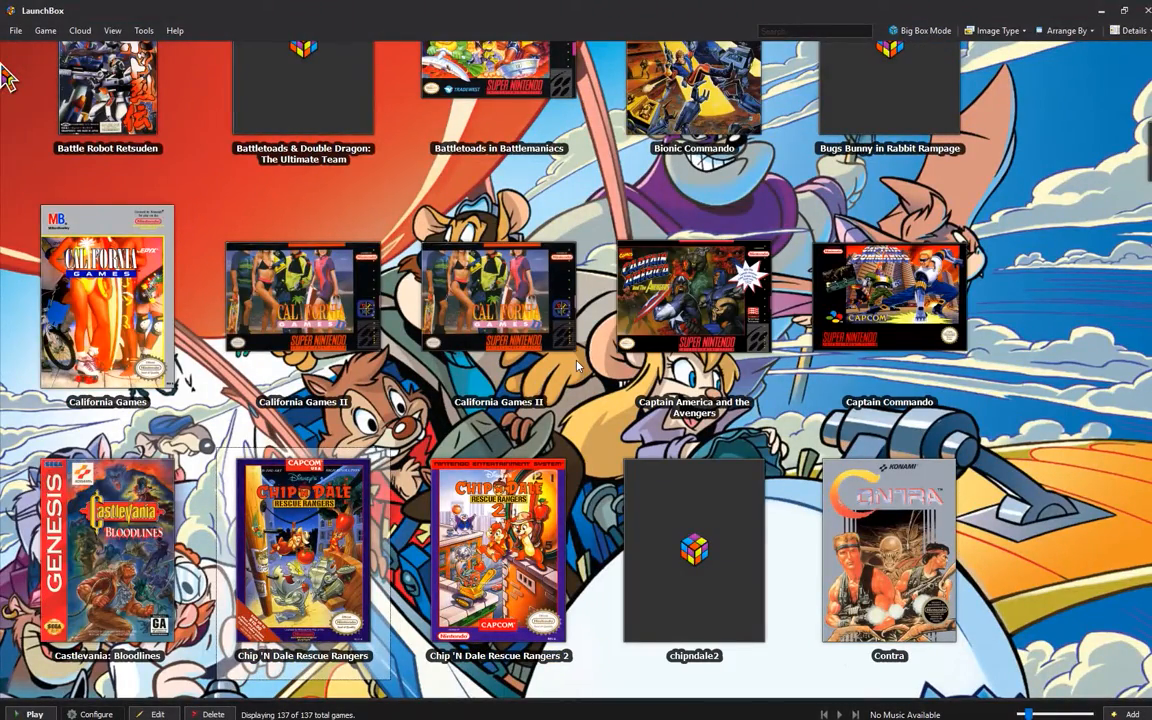
key("F9")
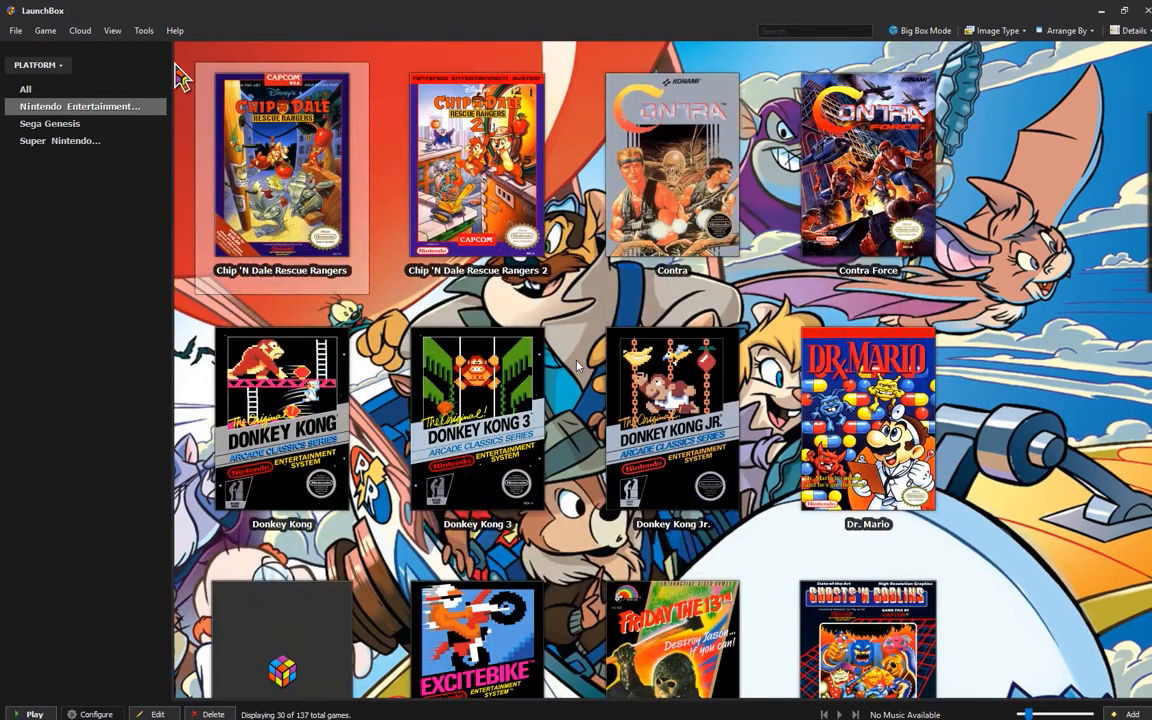
Show the game details for Chip 'N Dale Rescue Rangers 2
key("Right")
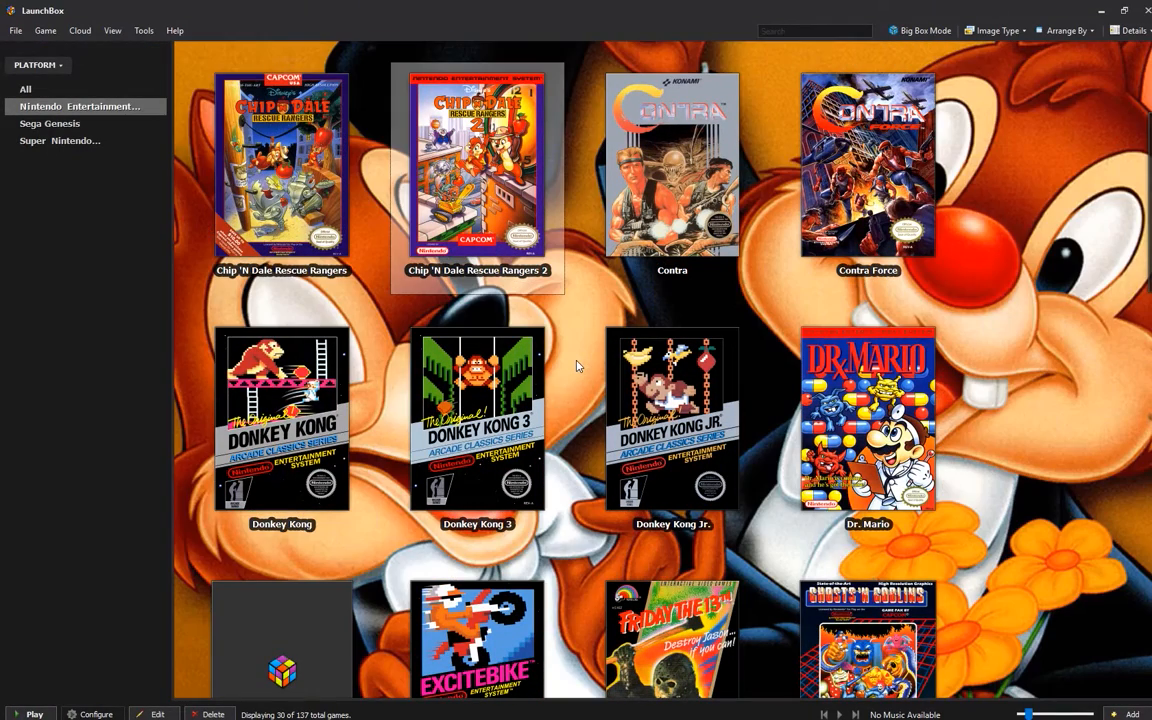
key("F10")
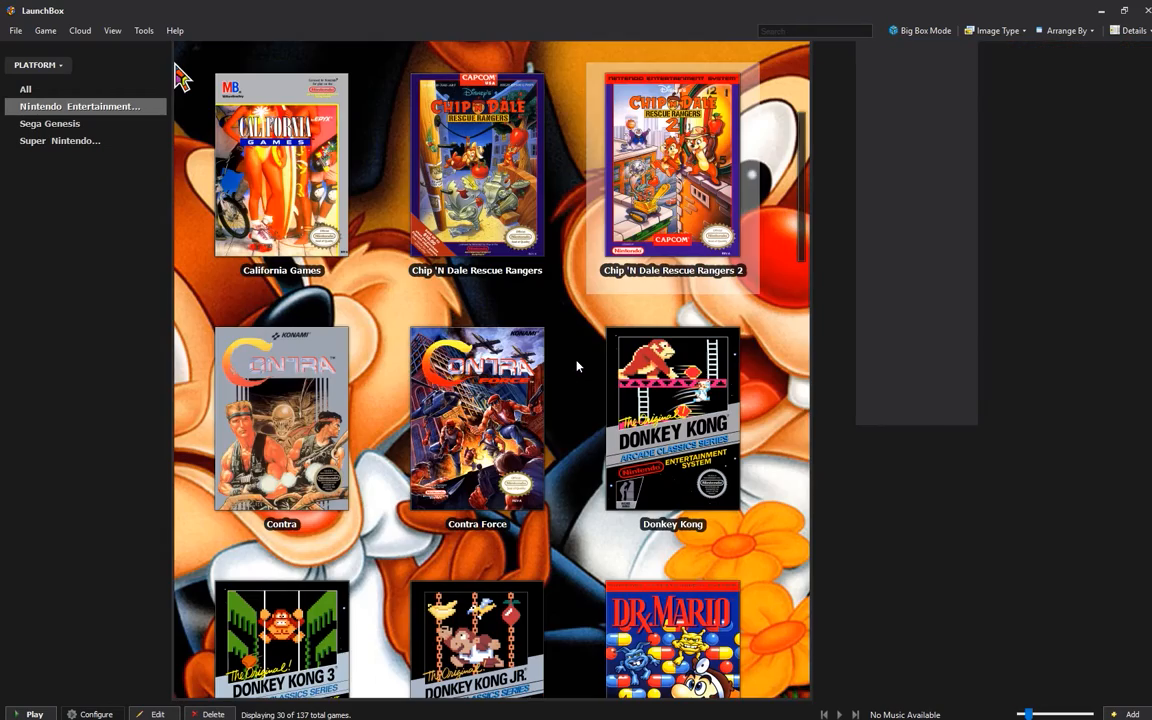
key("Left")
key("Right")
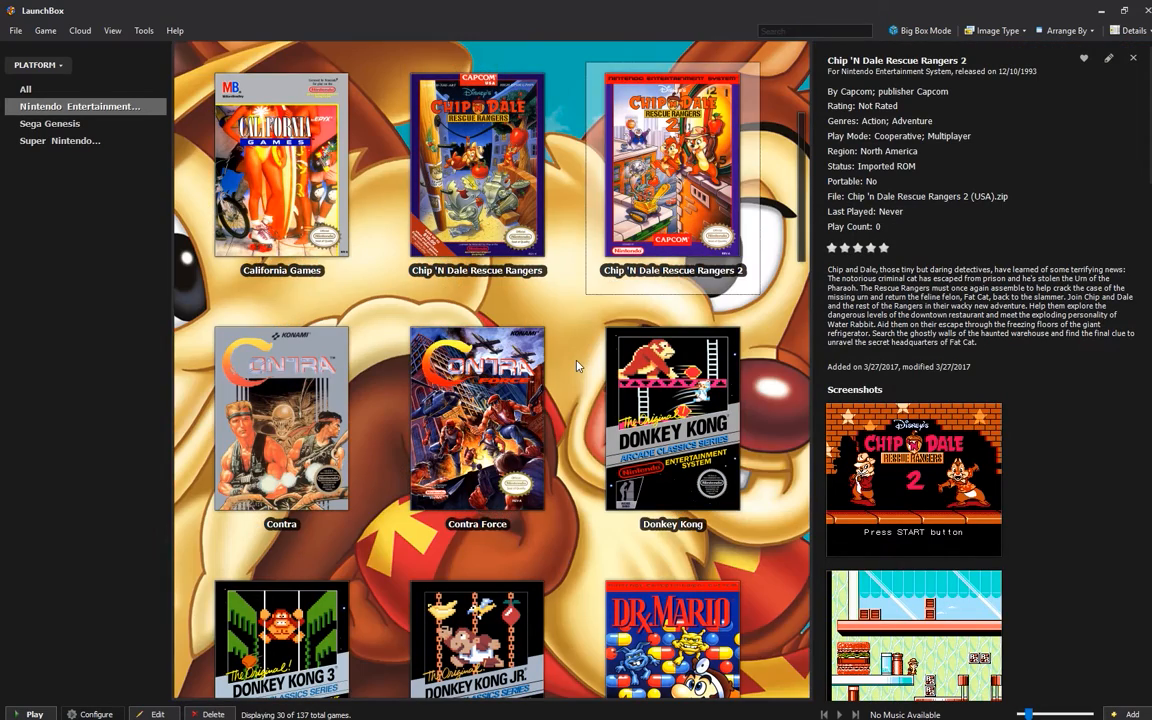
Look through the details of neighbouring NES games such as Donkey Kong Jr. and Contra Force, and return to Back to the Future with the details hidden
key("Down")
key("Down")
key("Left")
key("Up")
key("Up")
key("Right")
key("Right")
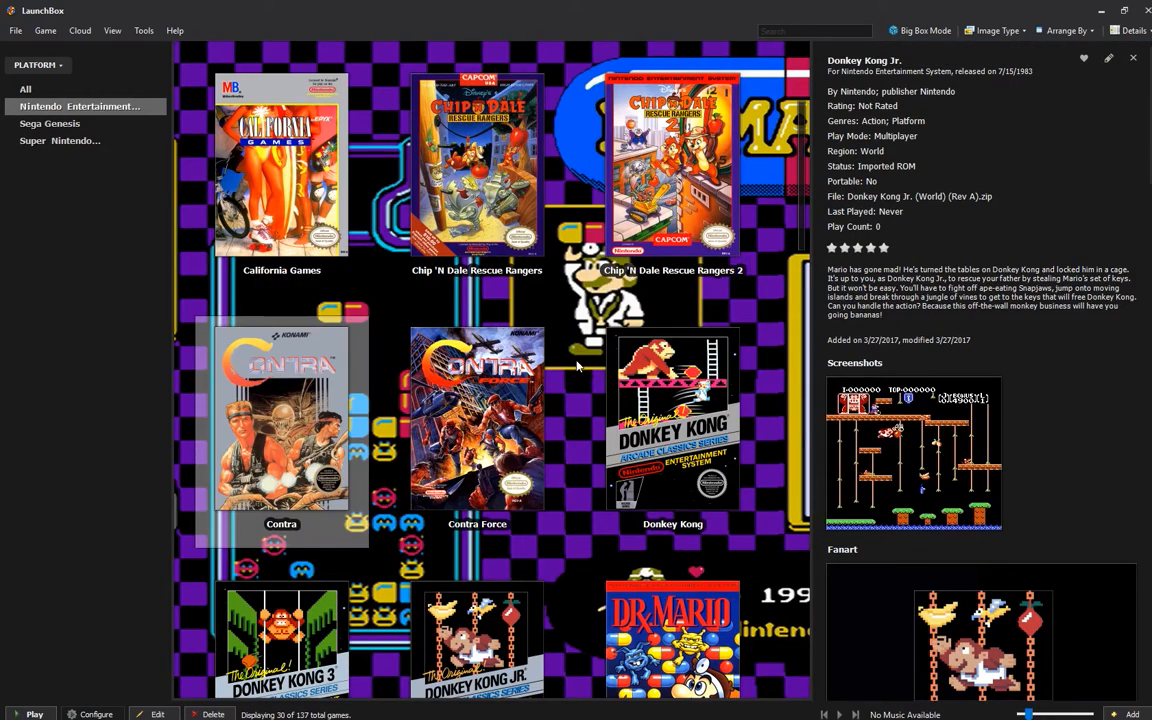
key("Right")
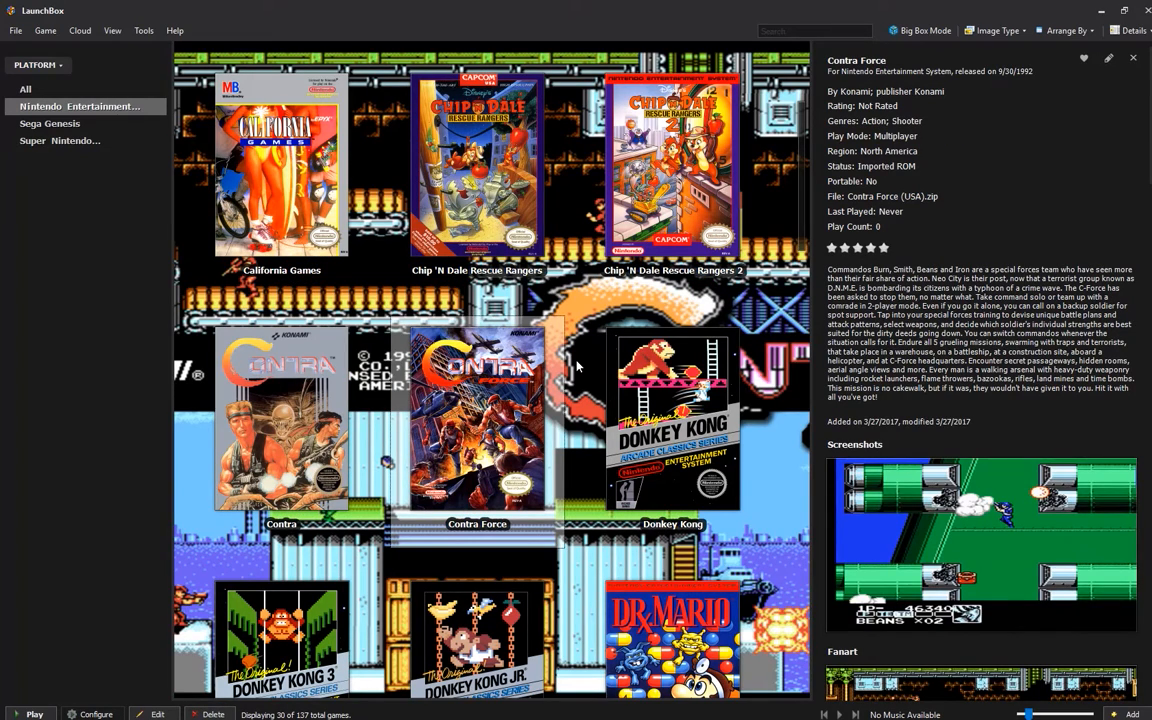
key("Left")
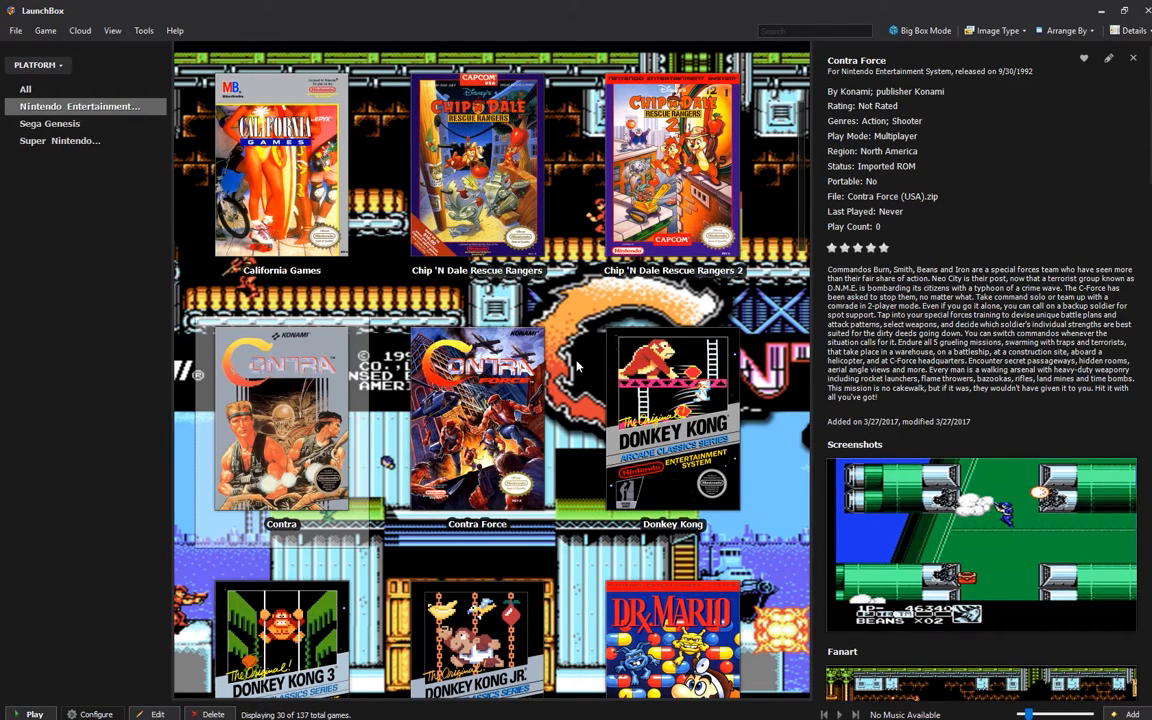
key("Up")
key("Up")
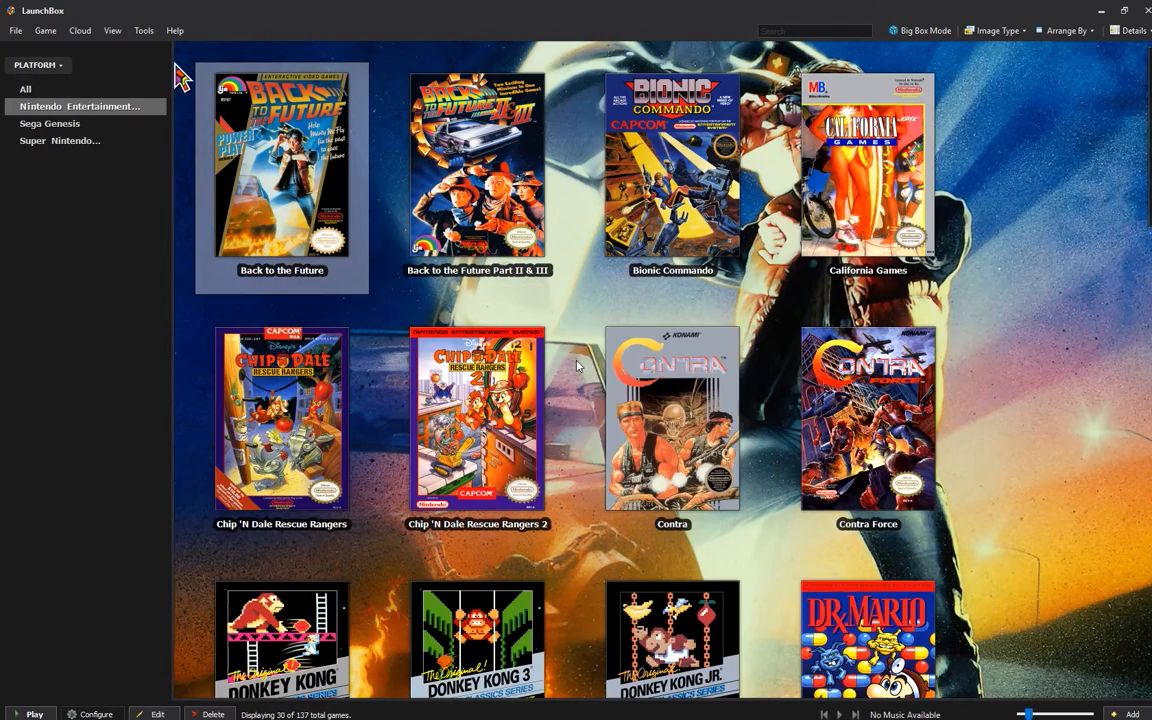
Hide and restore the platform sidebar, and move through the NES games from Back to the Future to Contra
key("ctrl+s")
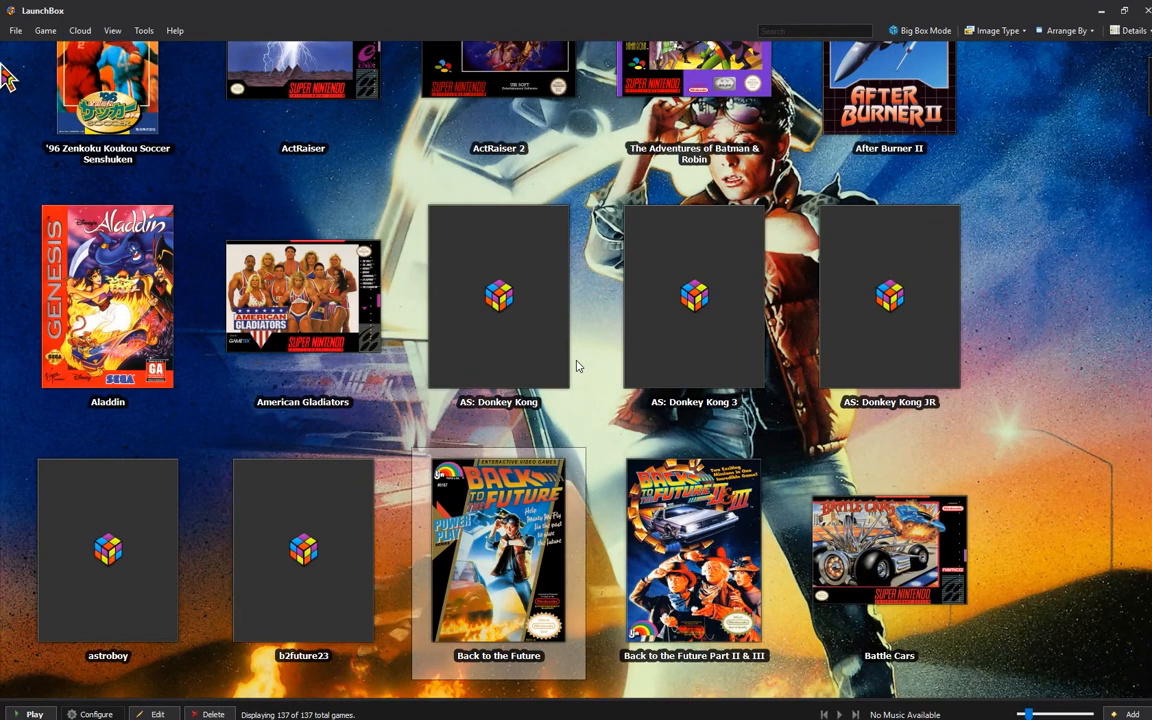
key("ctrl+s")
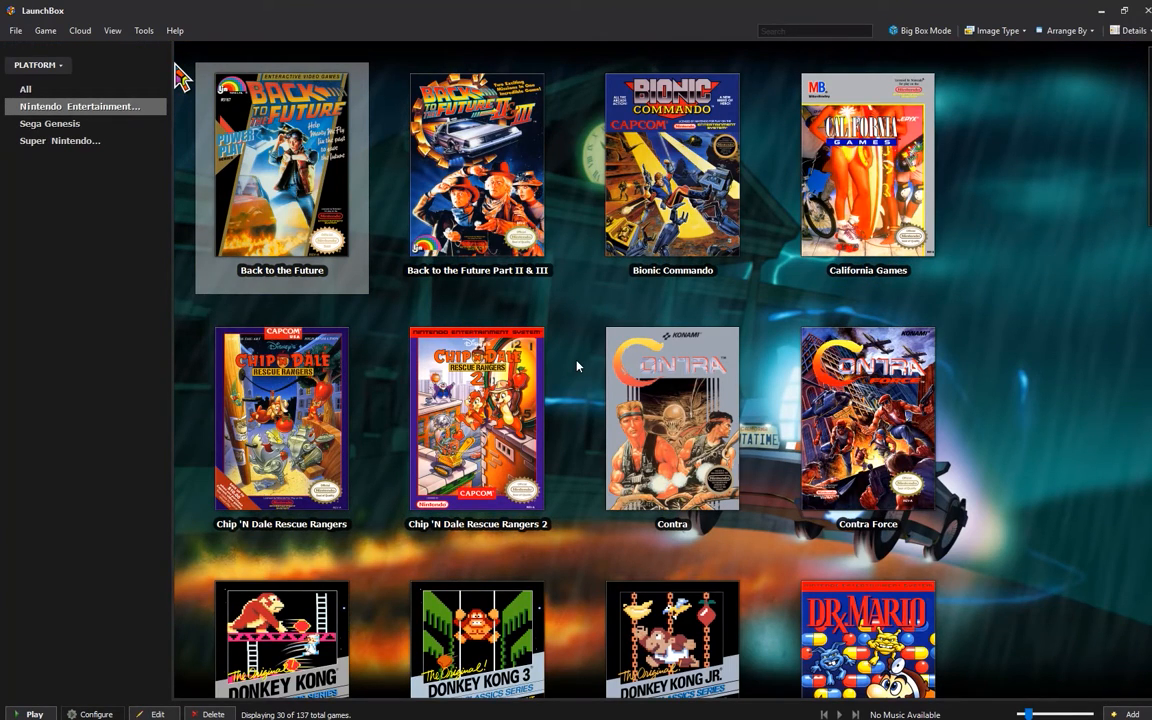
key("Down")
key("Right")
key("Left")
key("Right")
key("Right")
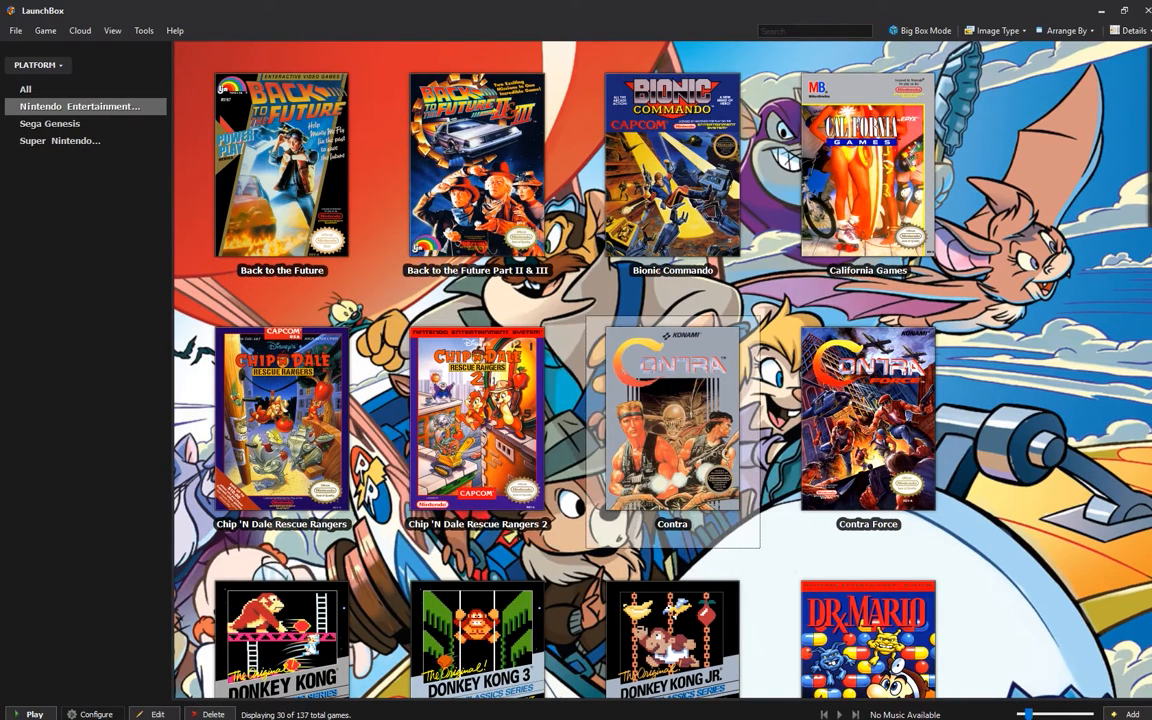
Switch back and forth between the Nintendo Entertainment System and Sega Genesis platforms, ending on Sega Genesis
key("Down")
key("Down")
key("Up")
key("Up")
key("Down")
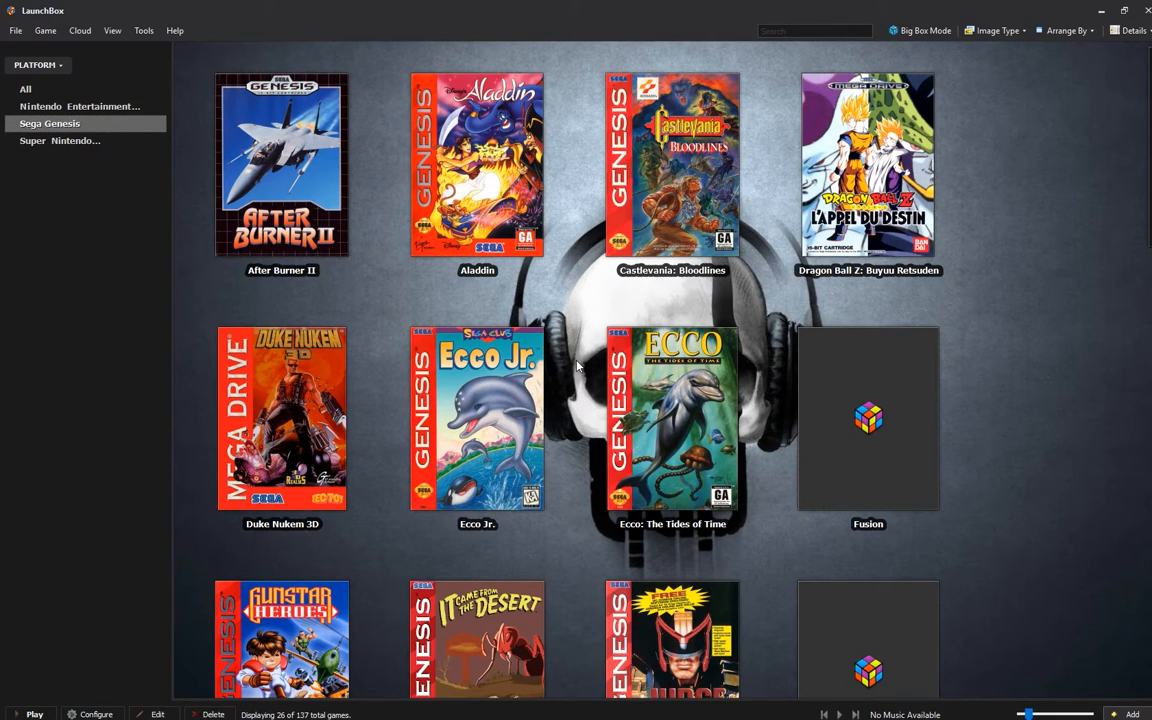
key("Up")
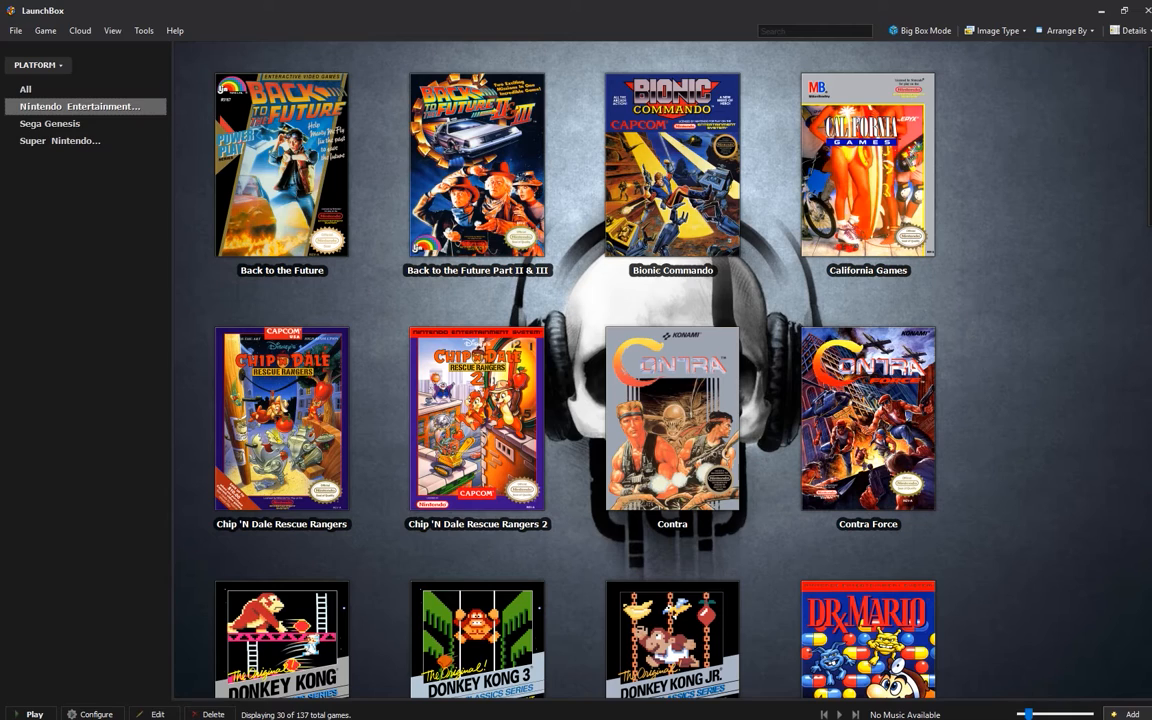
key("Down")
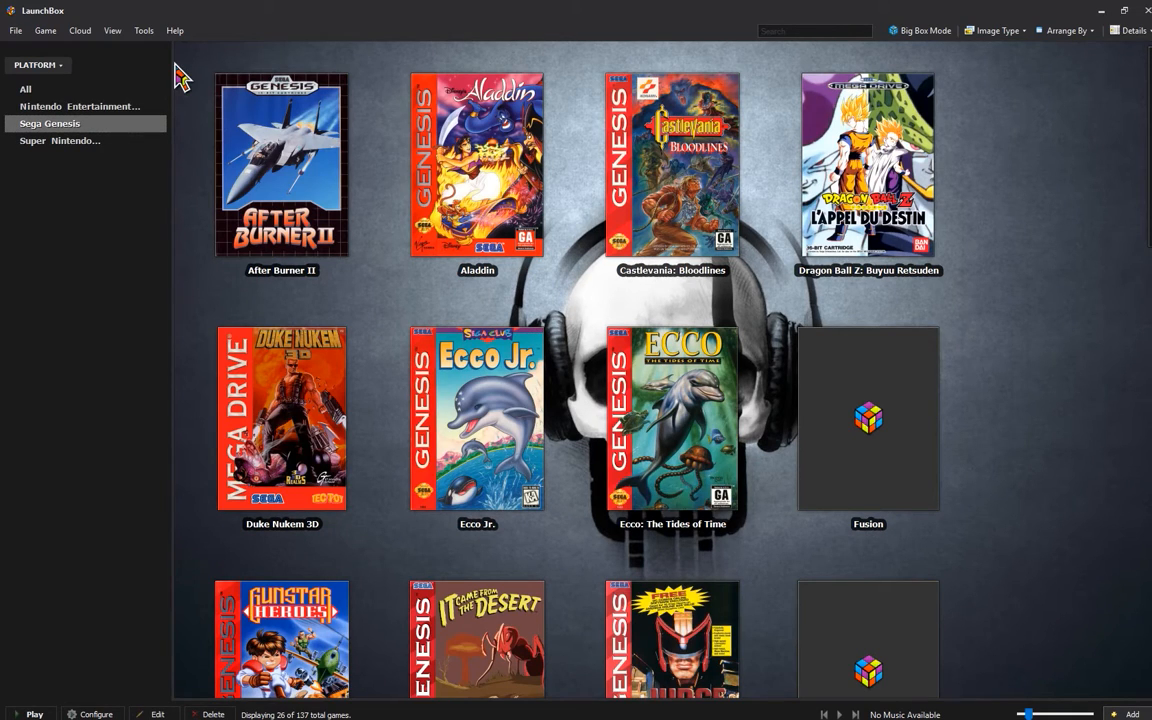
Look through the Sega Genesis games and their background art, including Aladdin, Castlevania: Bloodlines and Duke Nukem 3D
key("Down")
key("Down")
key("Left")
key("Up")
key("Up")
key("Right")
key("Right")
key("Left")
key("Right")
key("Left")
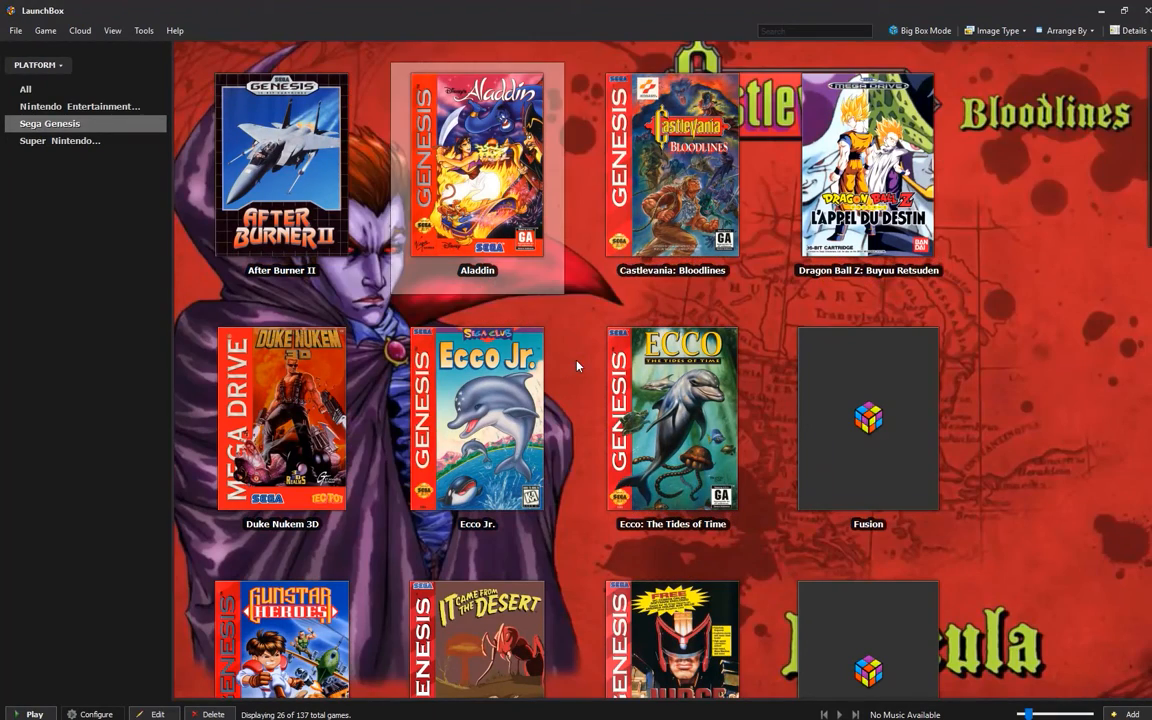
key("Right")
key("Down")
key("Left")
key("Right")
key("Left")
key("Left")
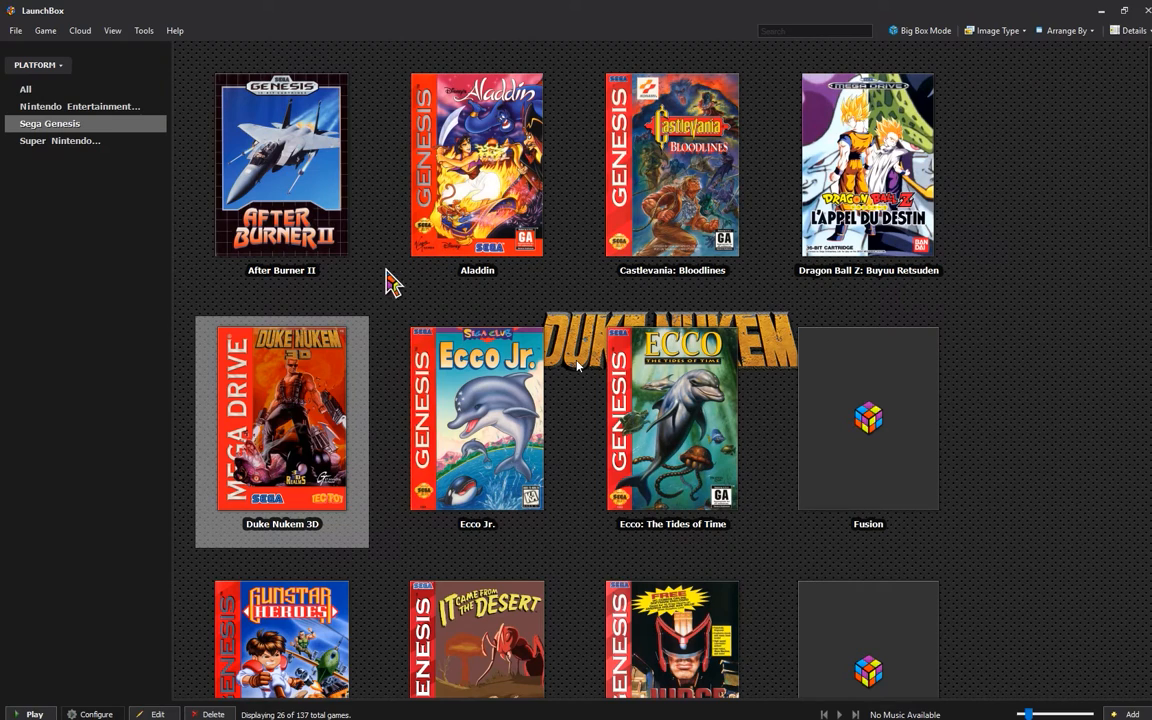
Switch through the NES, Sega Genesis and Super Nintendo platforms in turn, ending on Super Nintendo
left_click(78, 106)
left_click(78, 124)
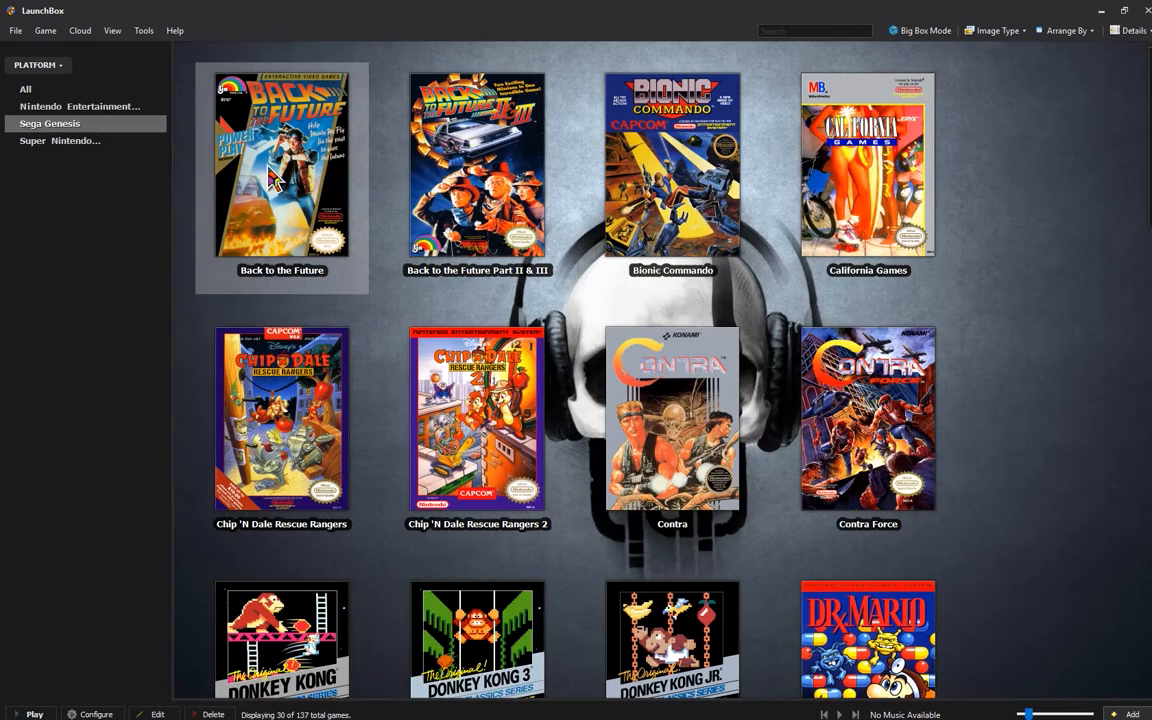
left_click(78, 141)
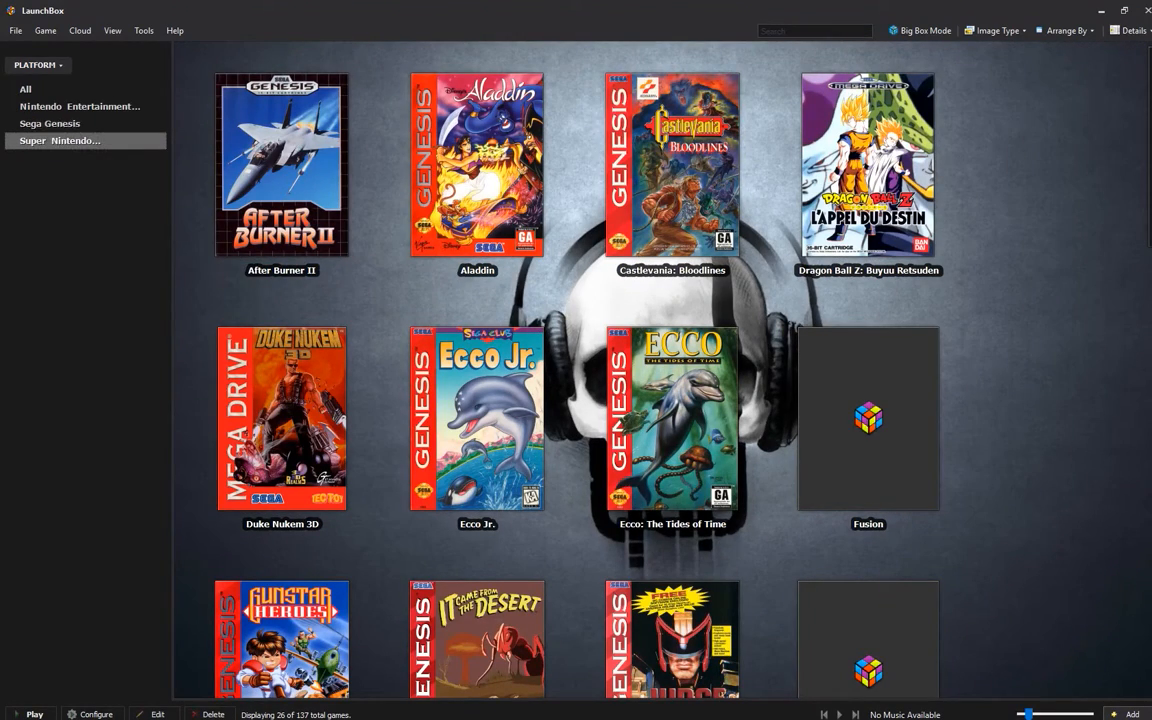
left_click(78, 124)
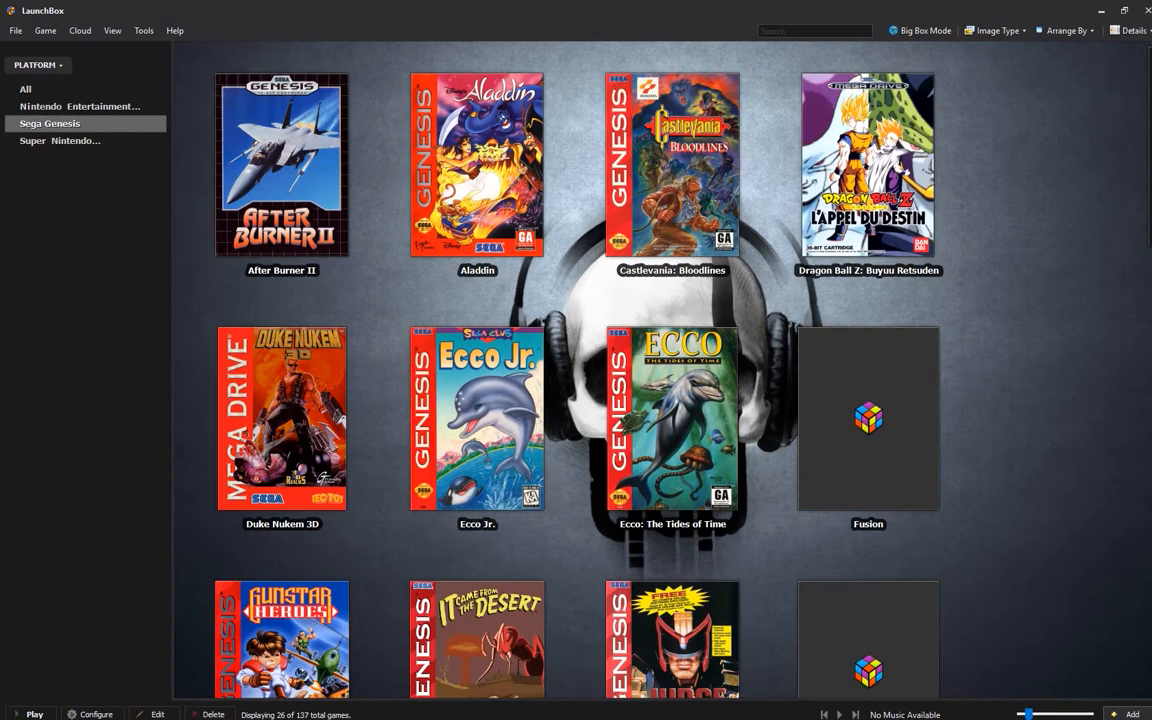
left_click(78, 107)
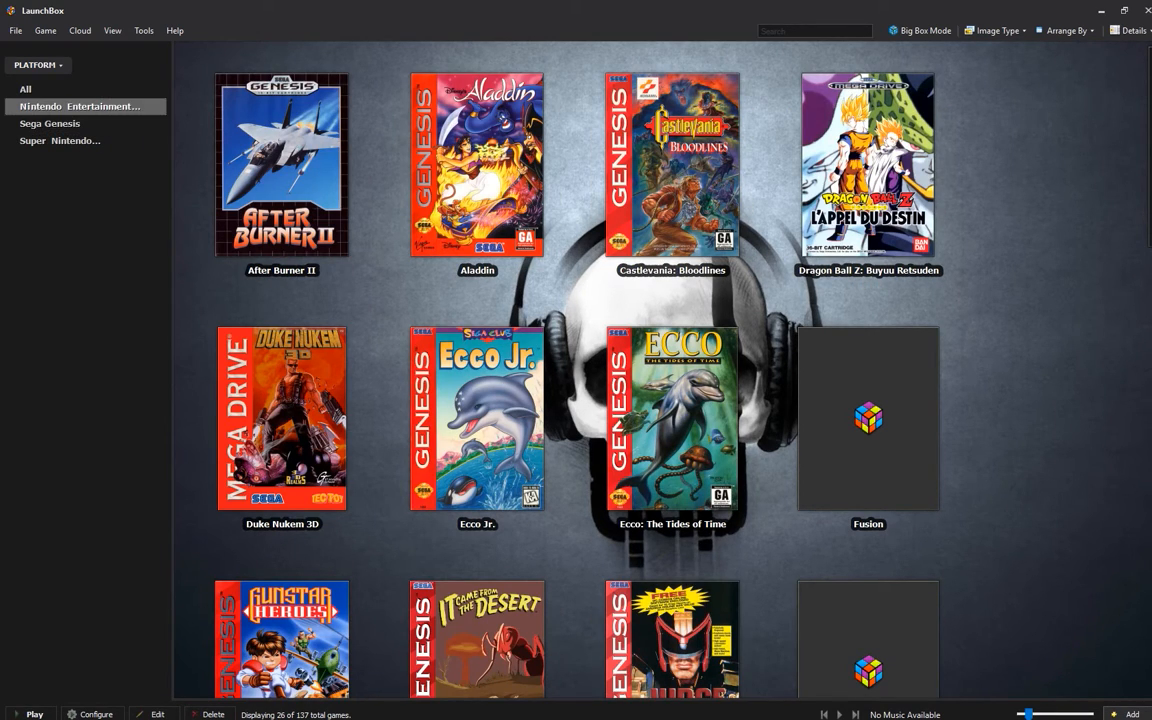
left_click(78, 124)
left_click(78, 141)
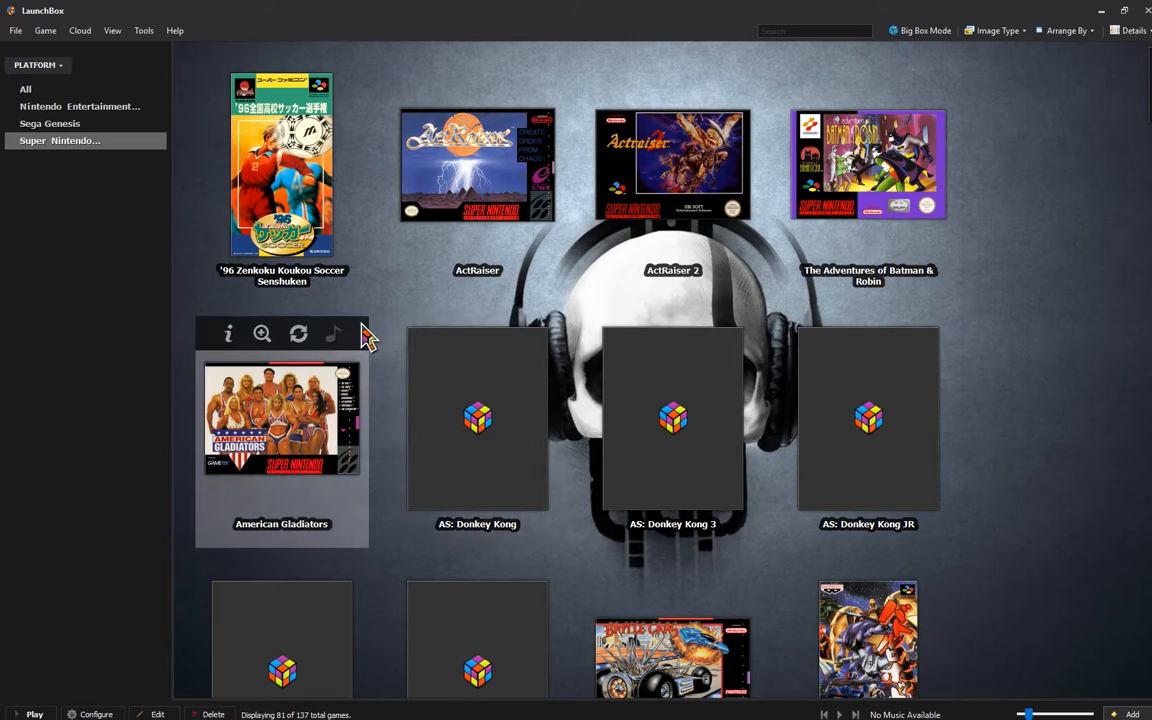
Look through the Super Nintendo games and their background art, including The Adventures of Batman & Robin, American Gladiators and ActRaiser 2
scroll(577, 366, "down", 9)
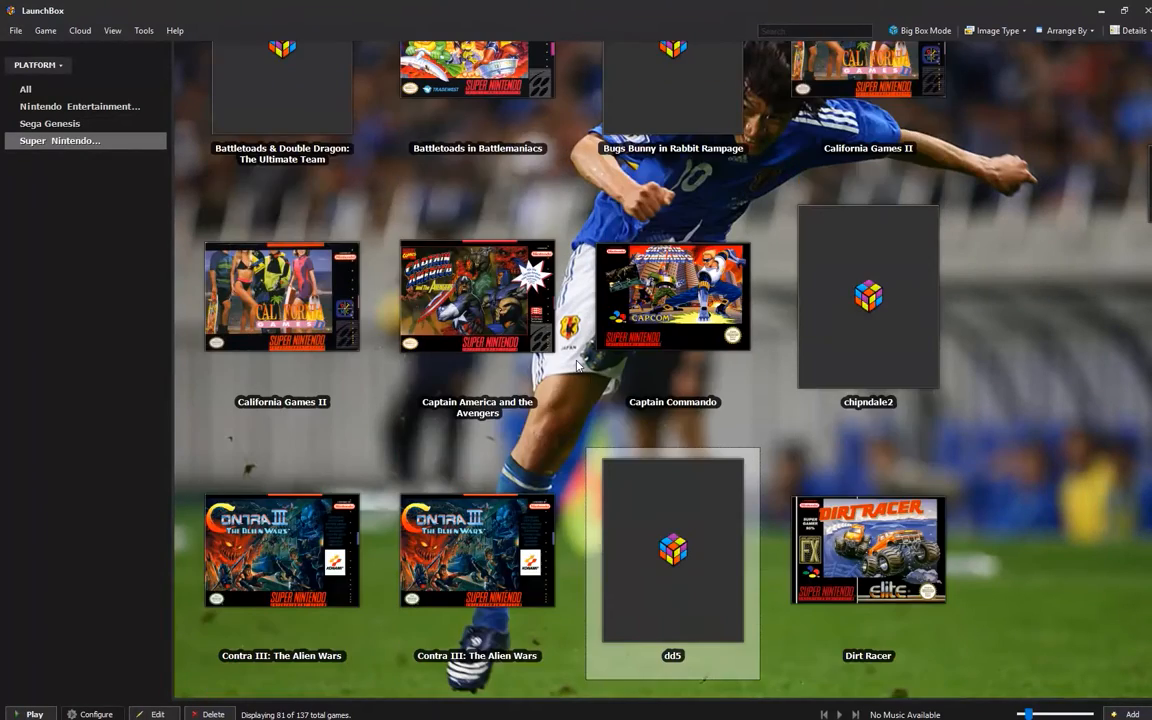
scroll(577, 366, "down", 3)
scroll(577, 366, "up", 12)
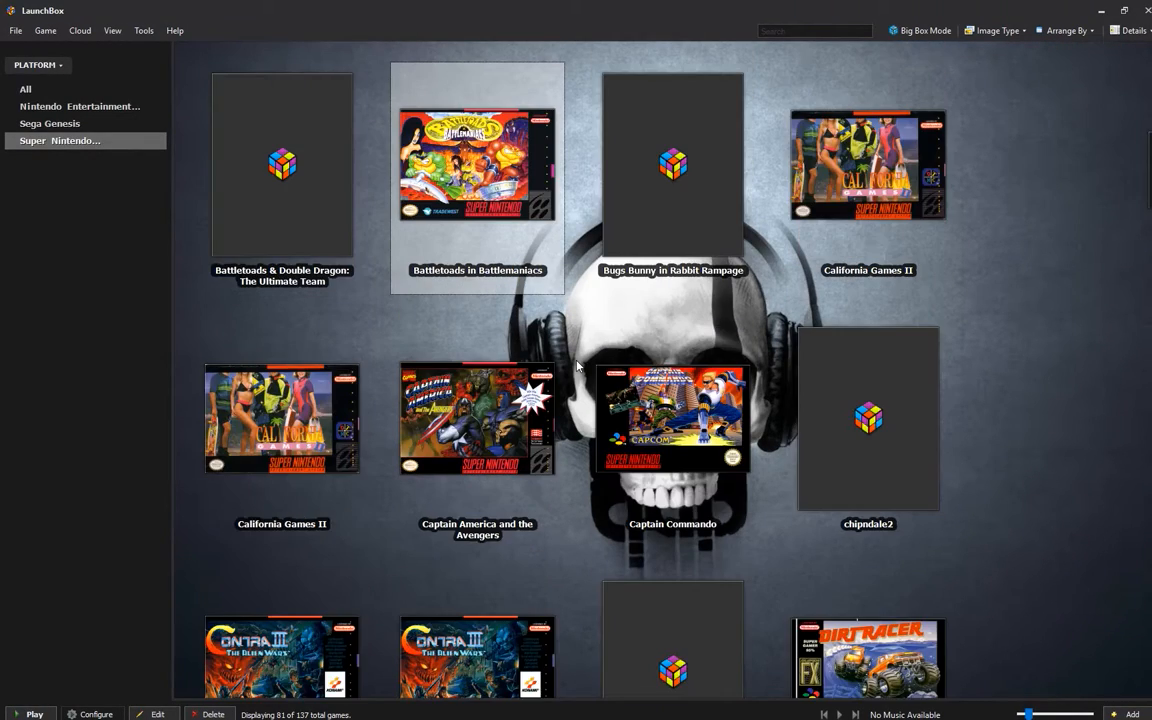
key("Right")
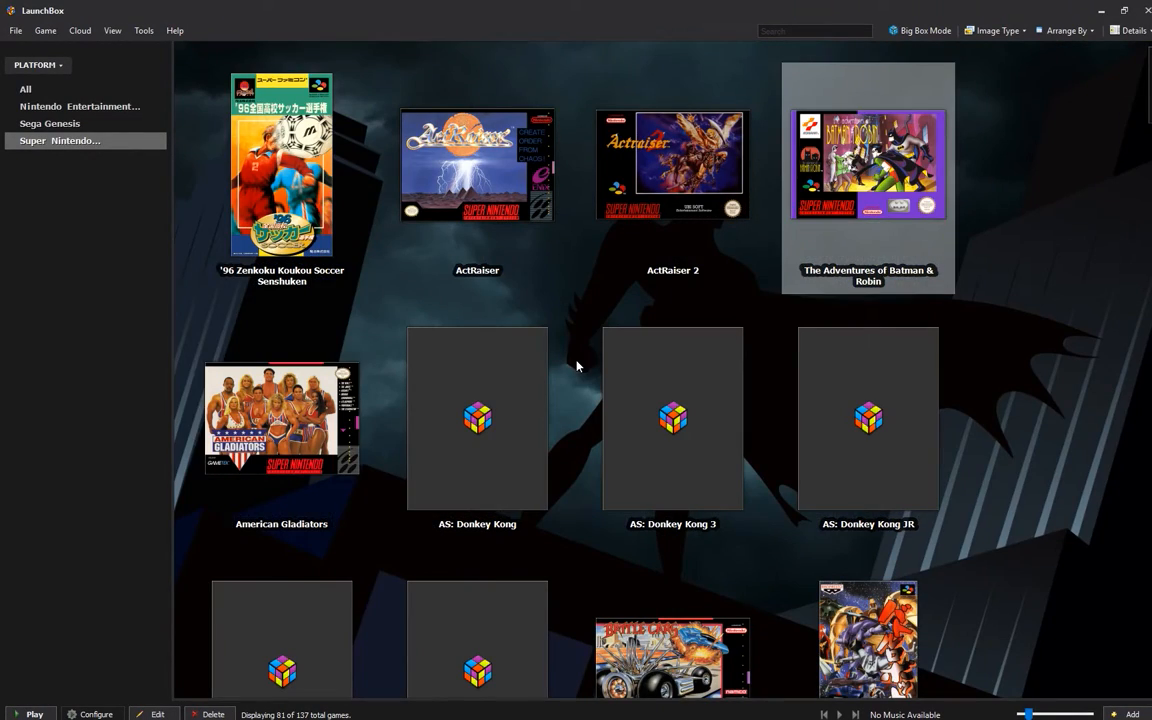
key("Right")
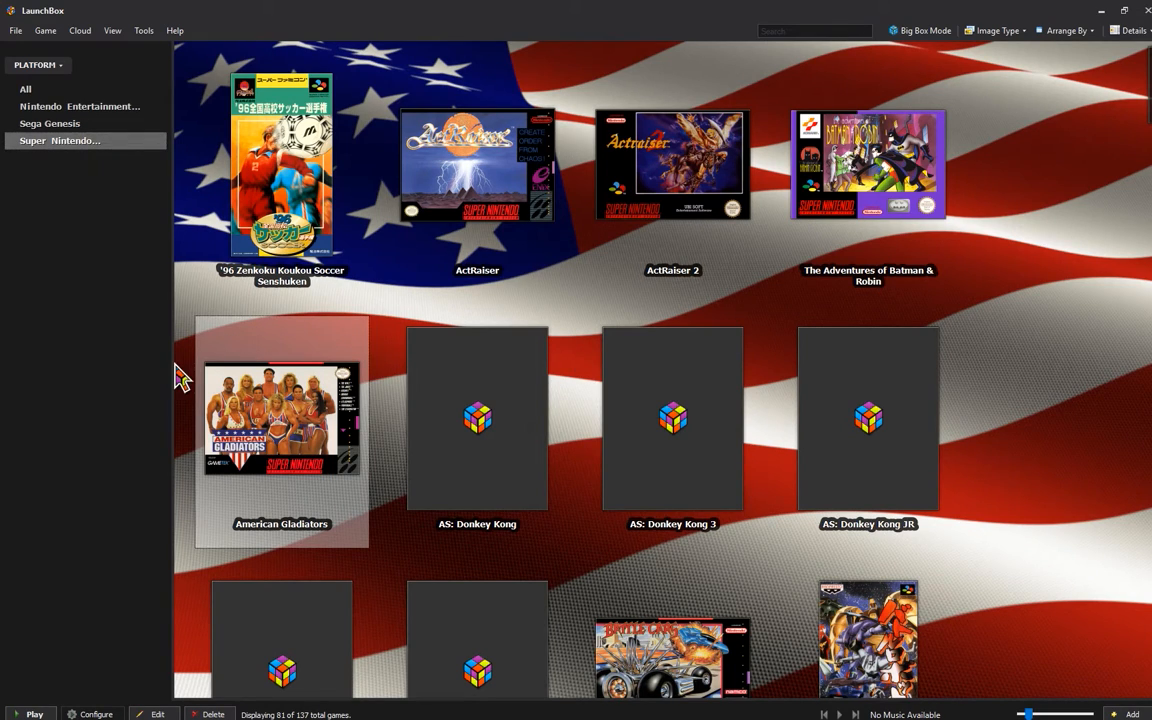
key("Up")
key("Right")
key("Left")
key("Right")
key("Right")
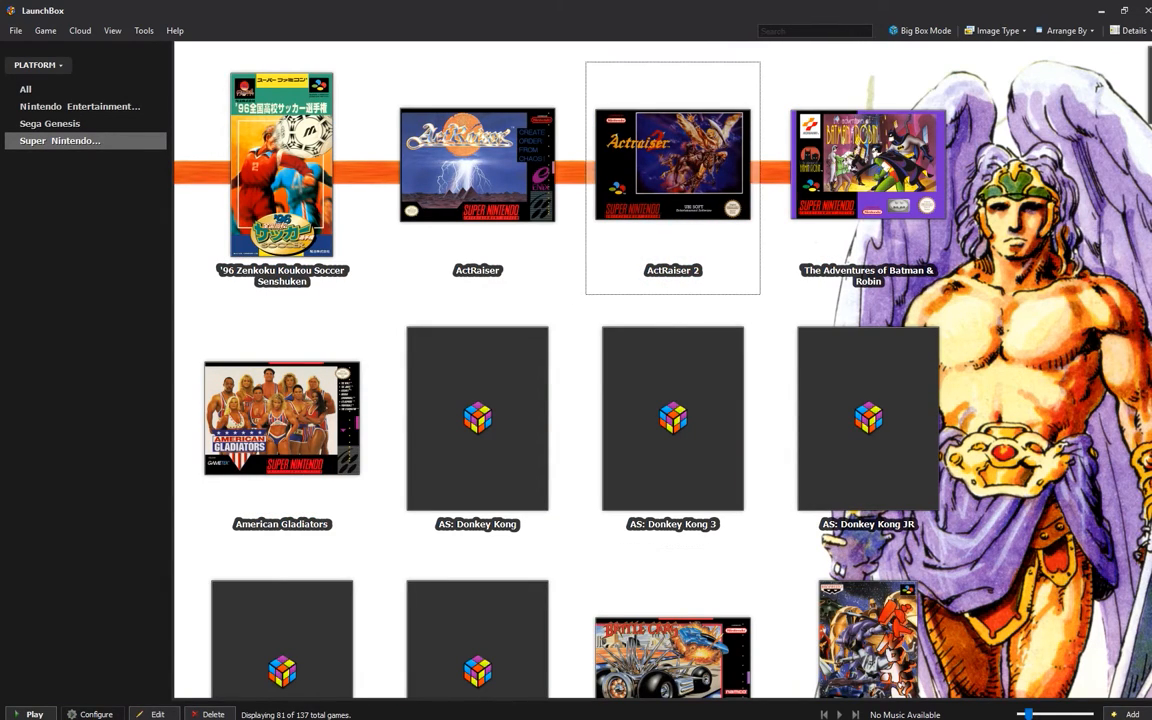
Browse the Super Nintendo games from ActRaiser down to Battle Cars and Battletoads in Battlemaniacs, viewing their background art
key("Right")
key("Left")
key("Left")
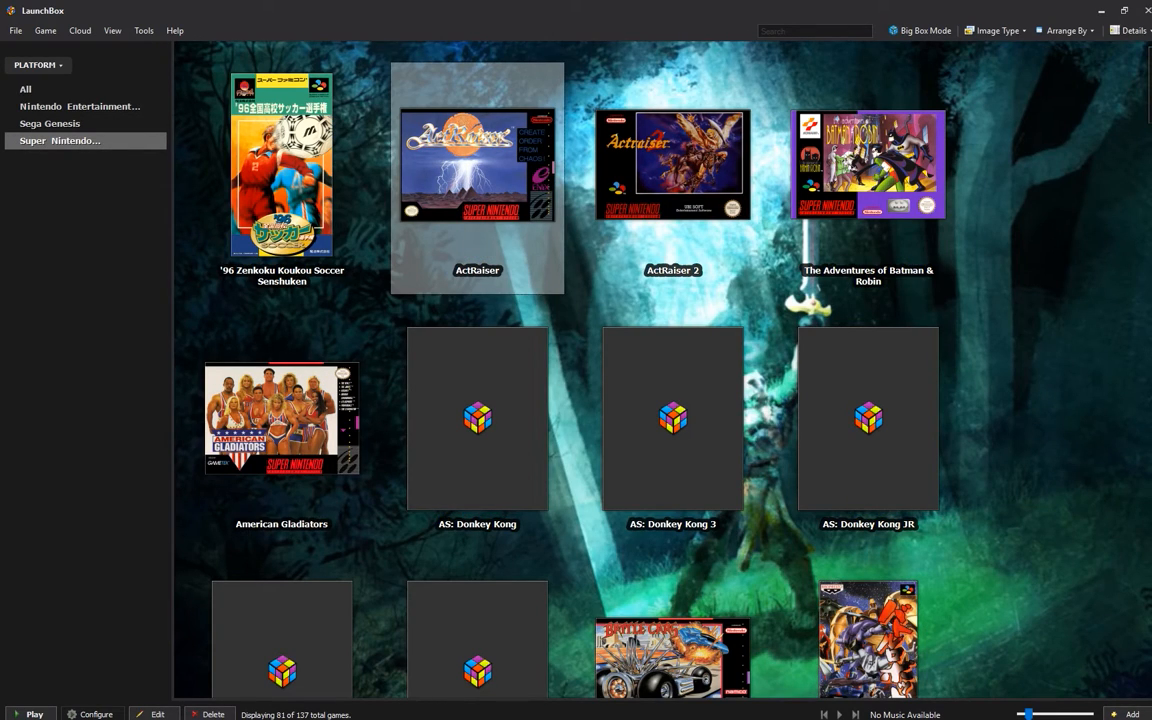
key("Left")
key("Down")
key("Down")
key("Right")
key("Right")
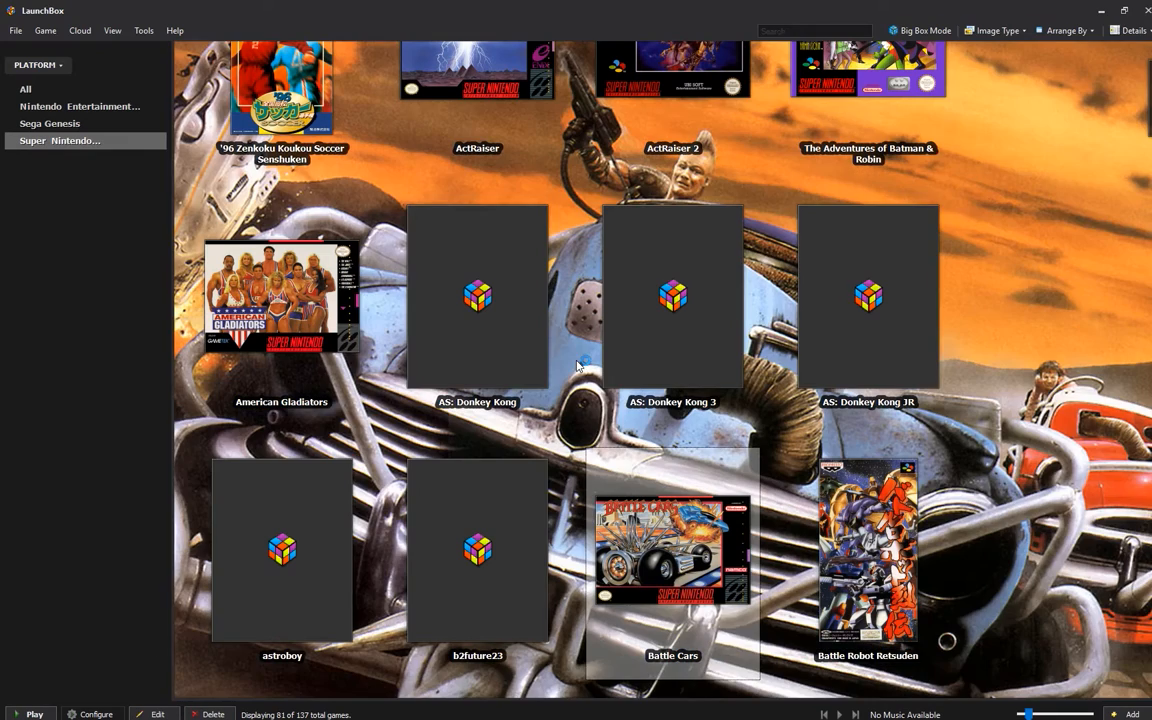
key("Down")
key("Left")
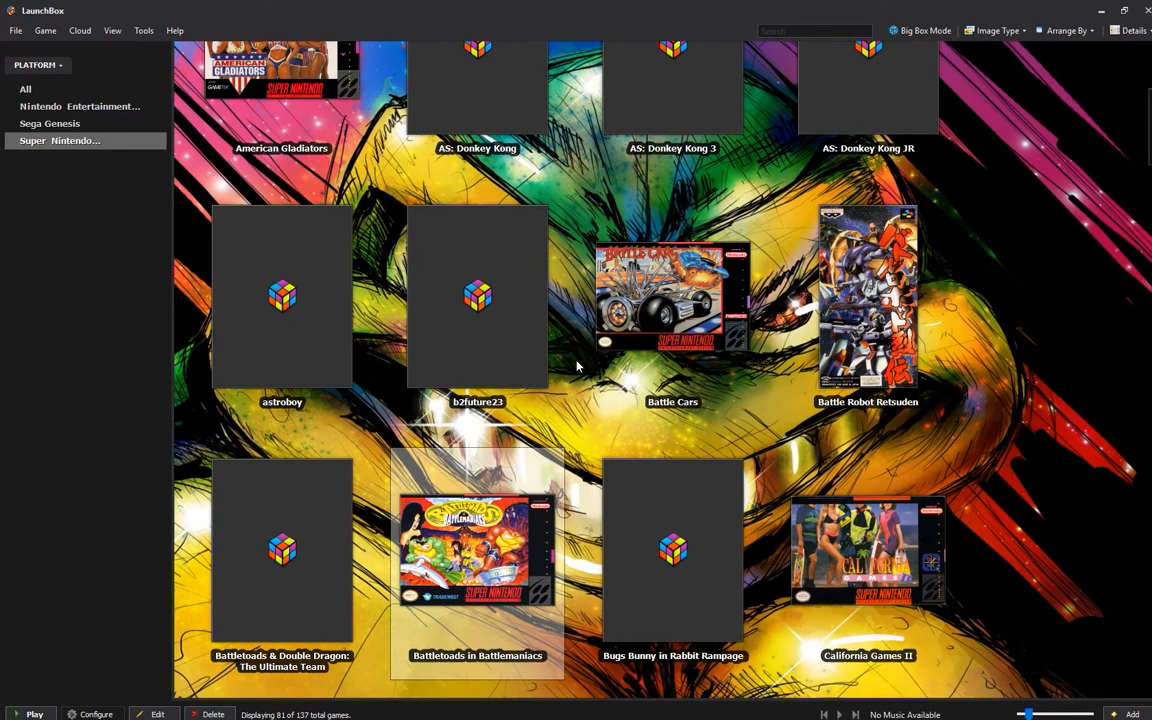
key("Up")
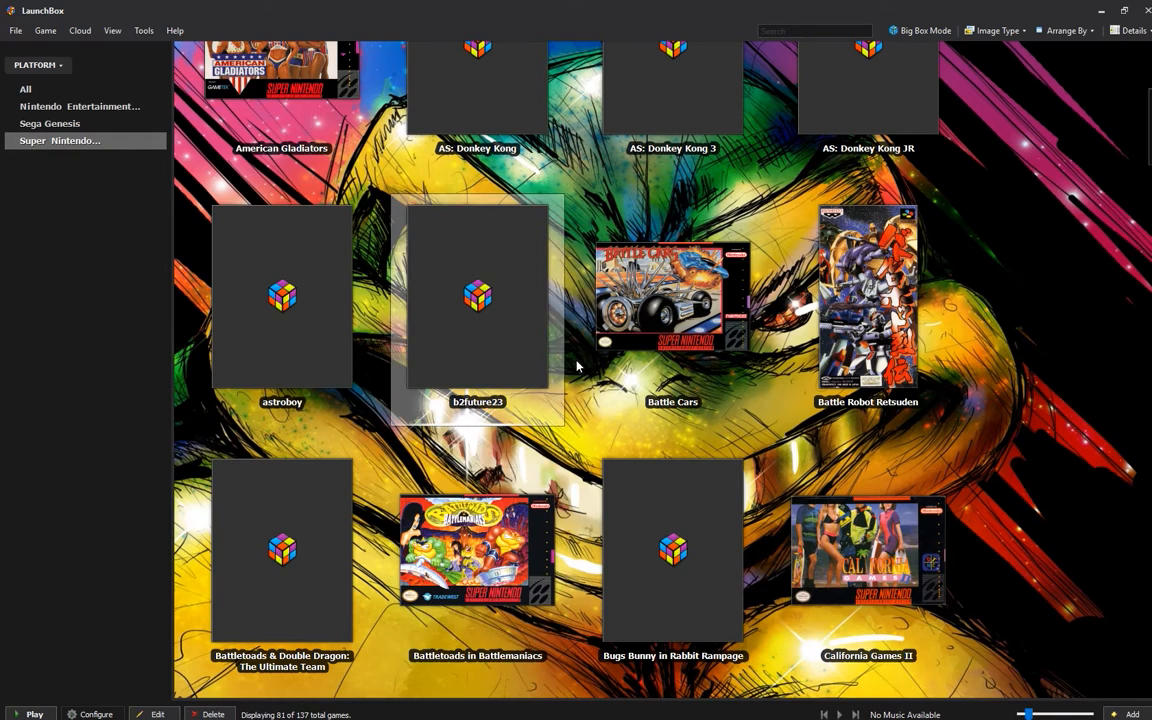
key("Right")
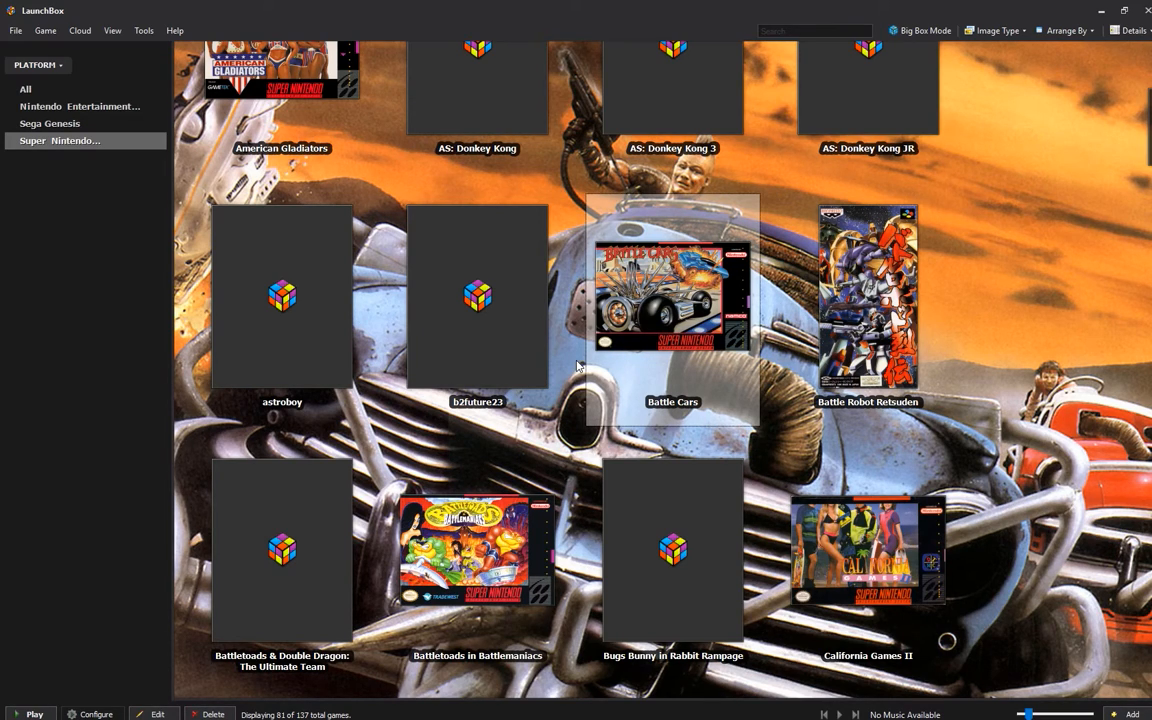
Return to the first Super Nintendo games and view the backgrounds of ActRaiser 2, '96 Zenkoku Koukou Soccer Senshuken and American Gladiators
key("Up")
key("Up")
key("Left")
key("Right")
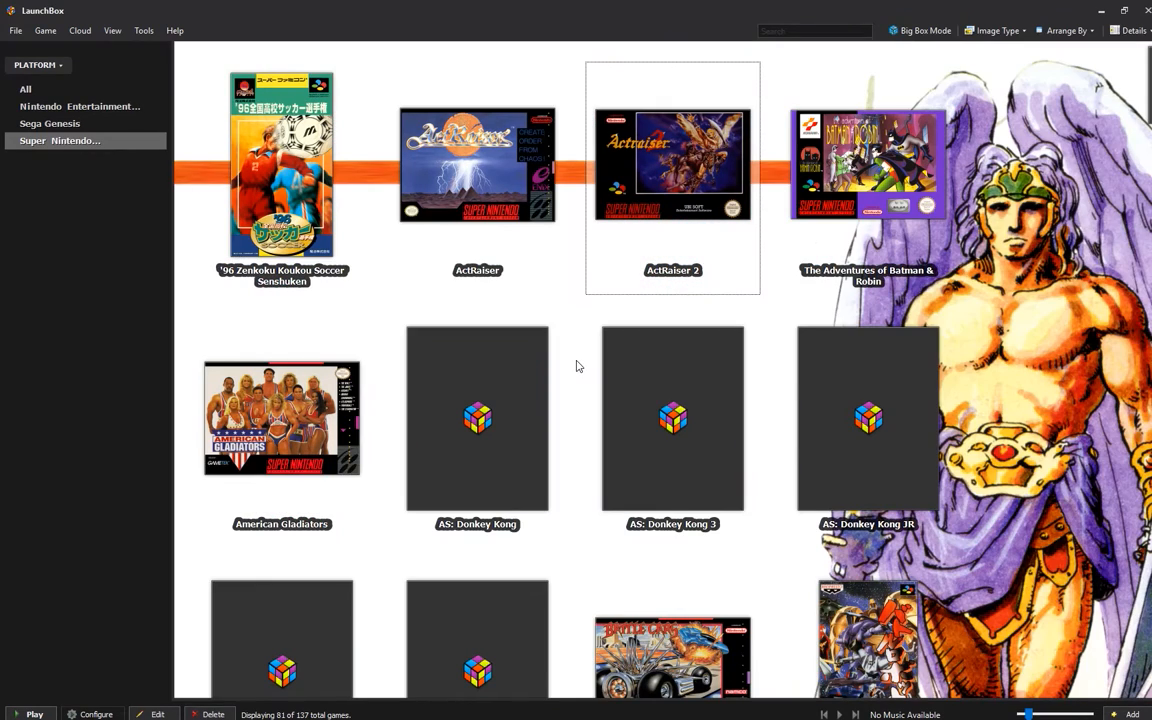
key("Left")
key("Left")
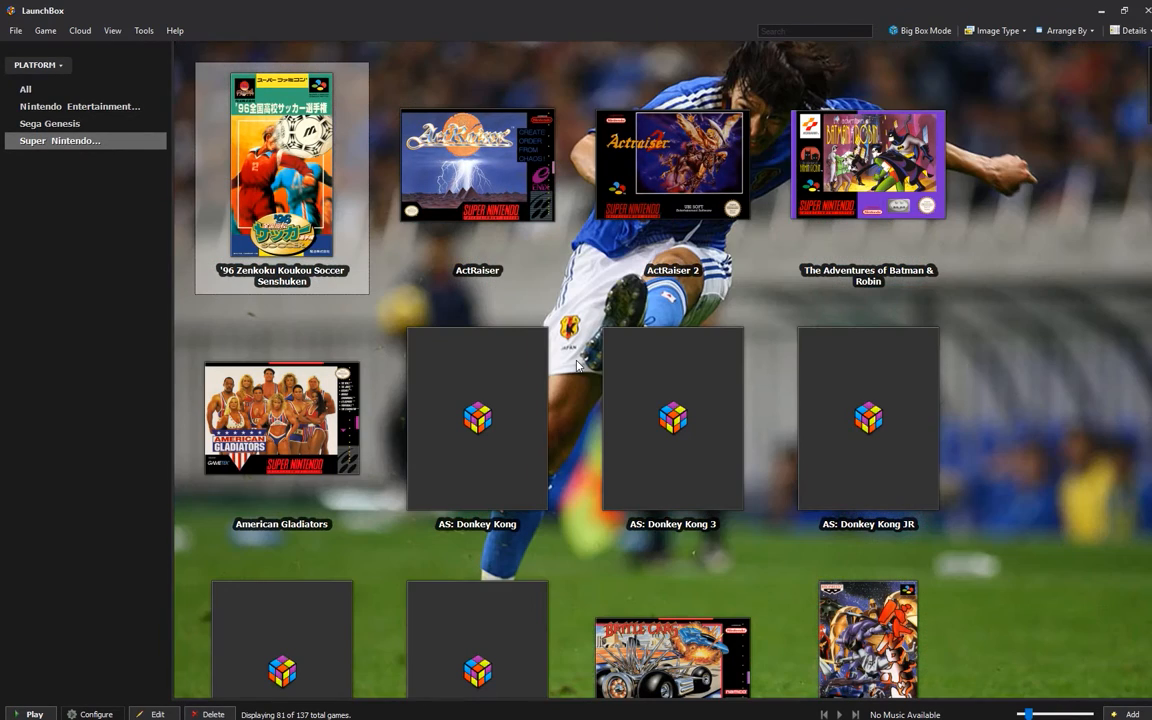
key("Down")
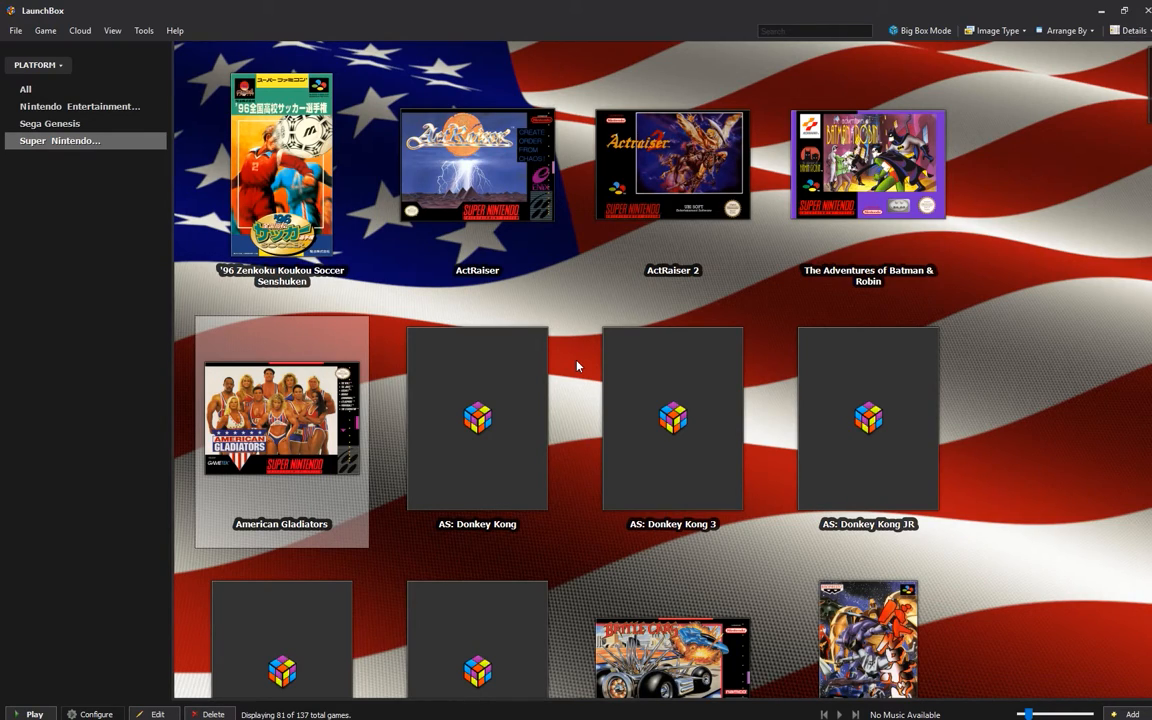
key("Up")
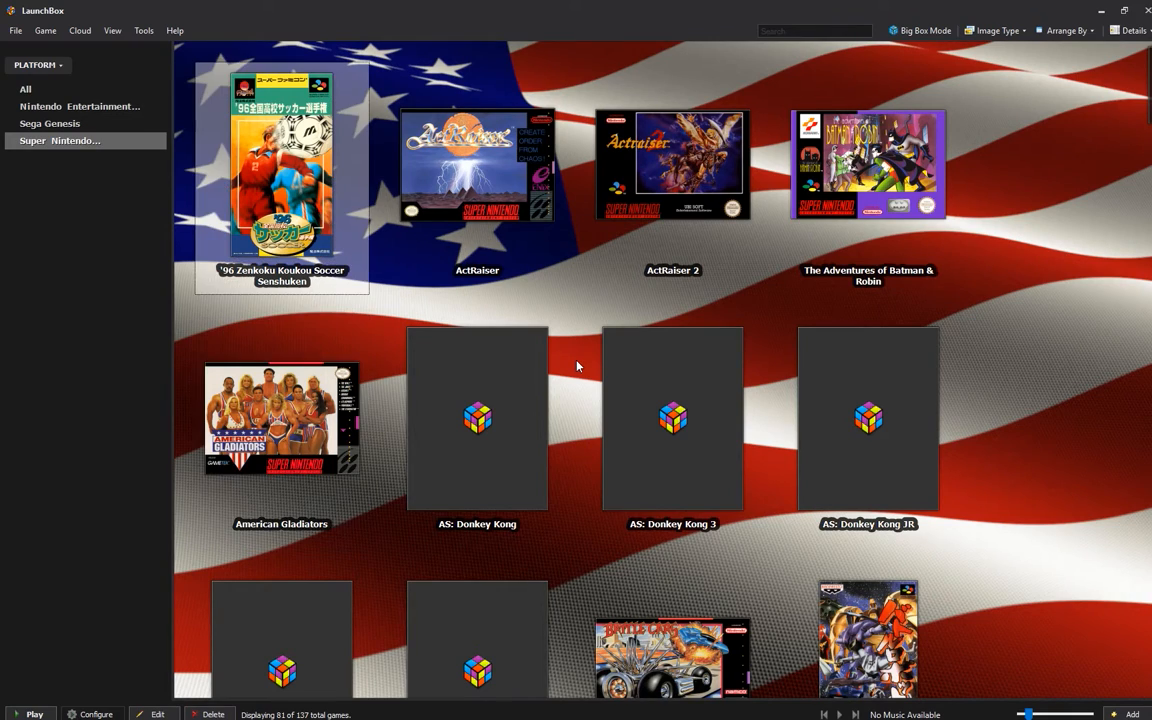
Move across the first row of games and down to California Games II, then examine Battletoads in Battlemaniacs and Battle Robot Retsuden
key("Right")
key("Down")
key("Up")
key("Right")
key("Right")
key("Right")
key("Down")
key("Down")
key("Down")
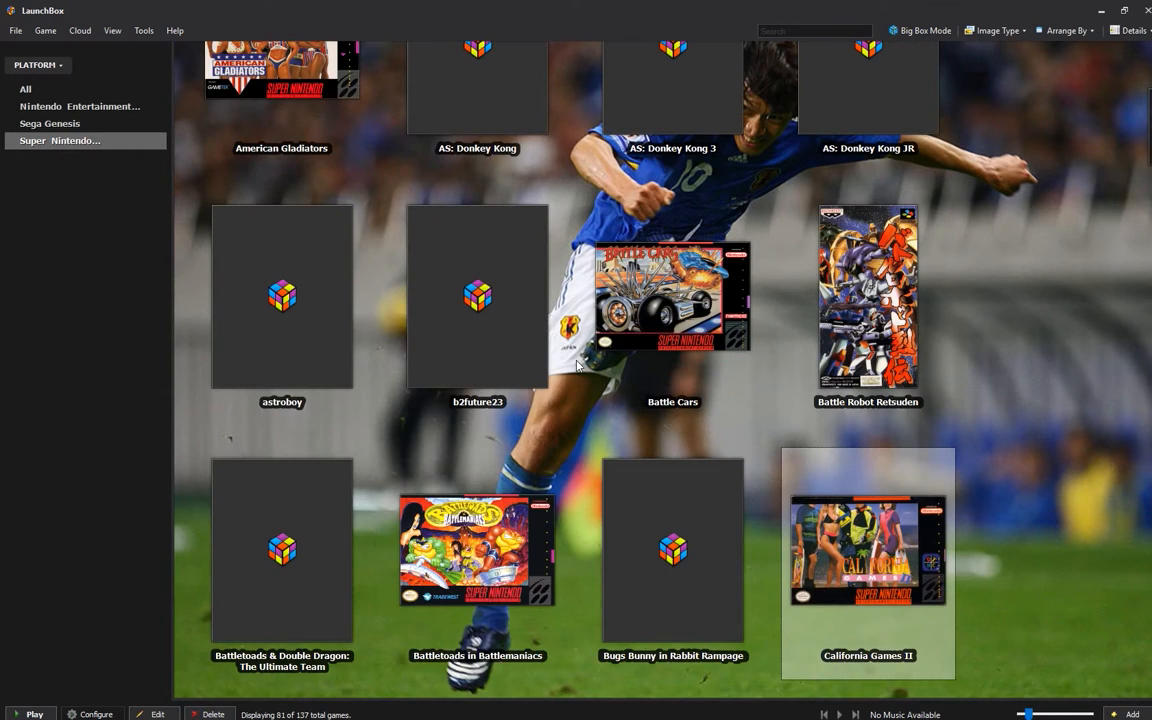
key("Left")
key("Left")
key("Up")
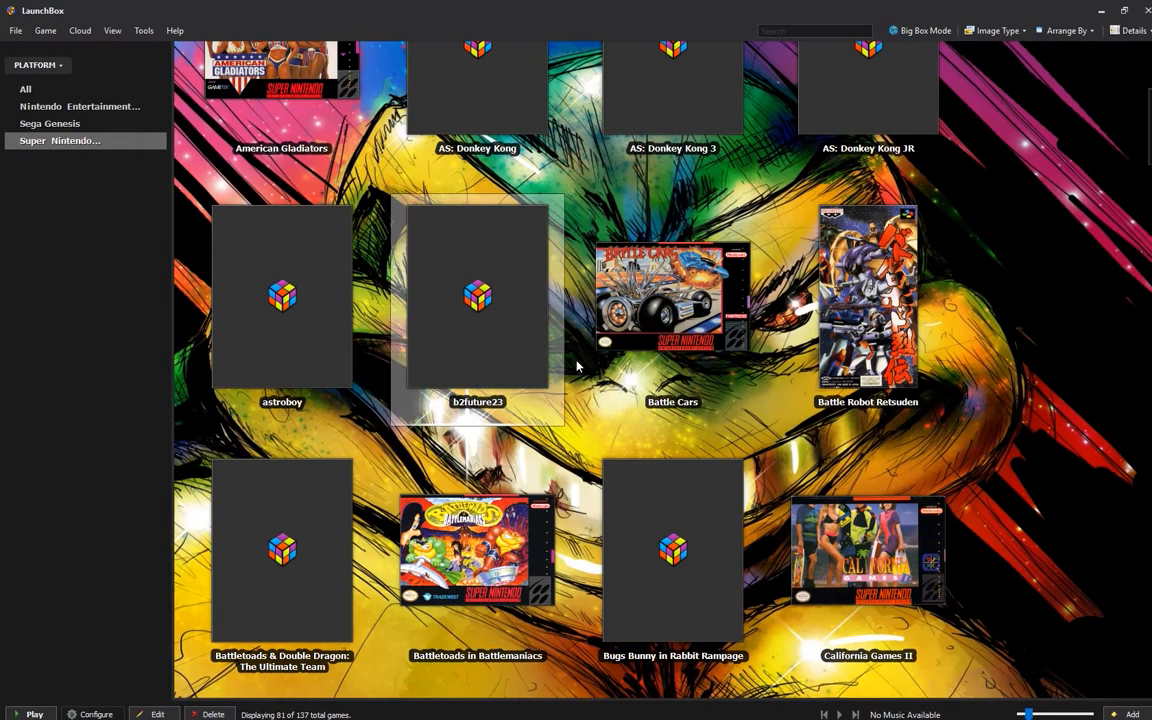
key("Right")
key("Right")
key("Left")
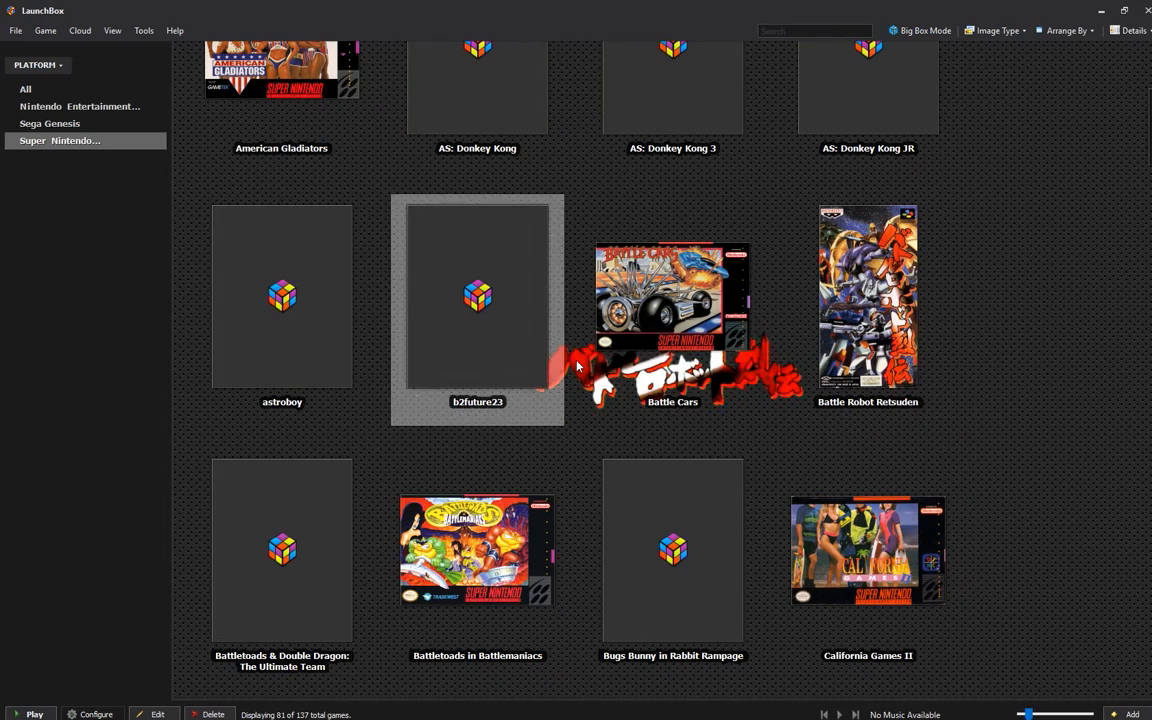
Go back up to ActRaiser and ActRaiser 2, then look at AS: Donkey Kong and American Gladiators
key("Left")
key("Left")
key("Up")
key("Up")
key("Right")
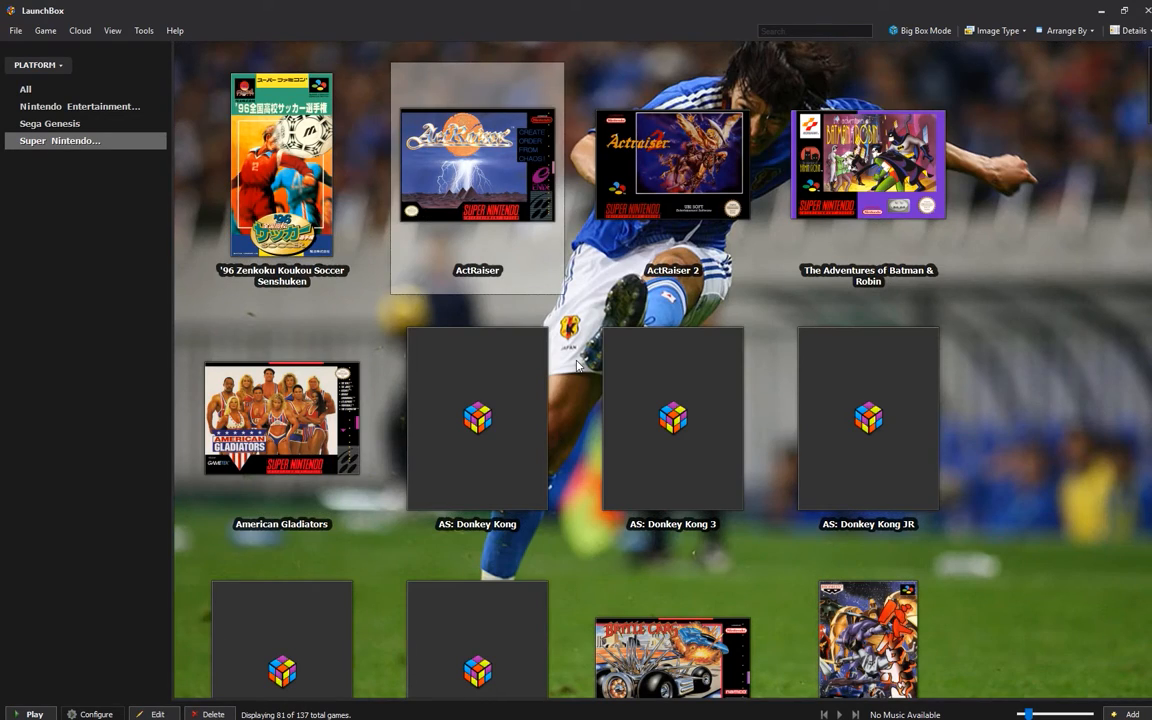
key("Right")
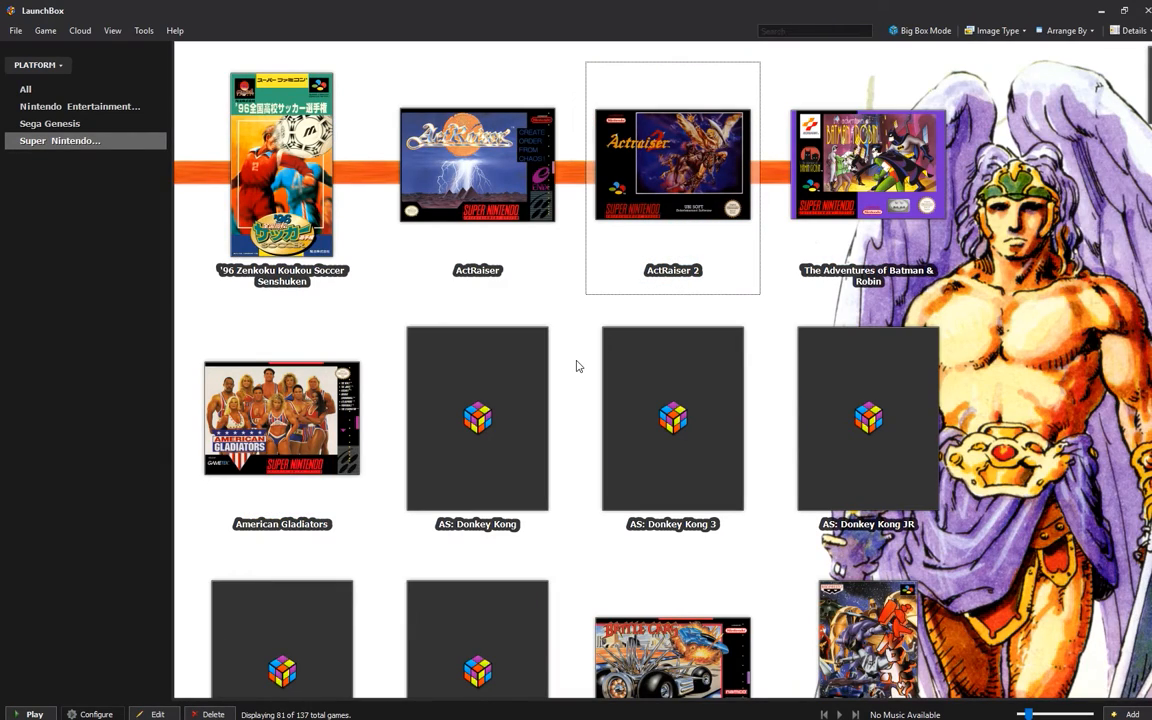
key("Left")
key("Down")
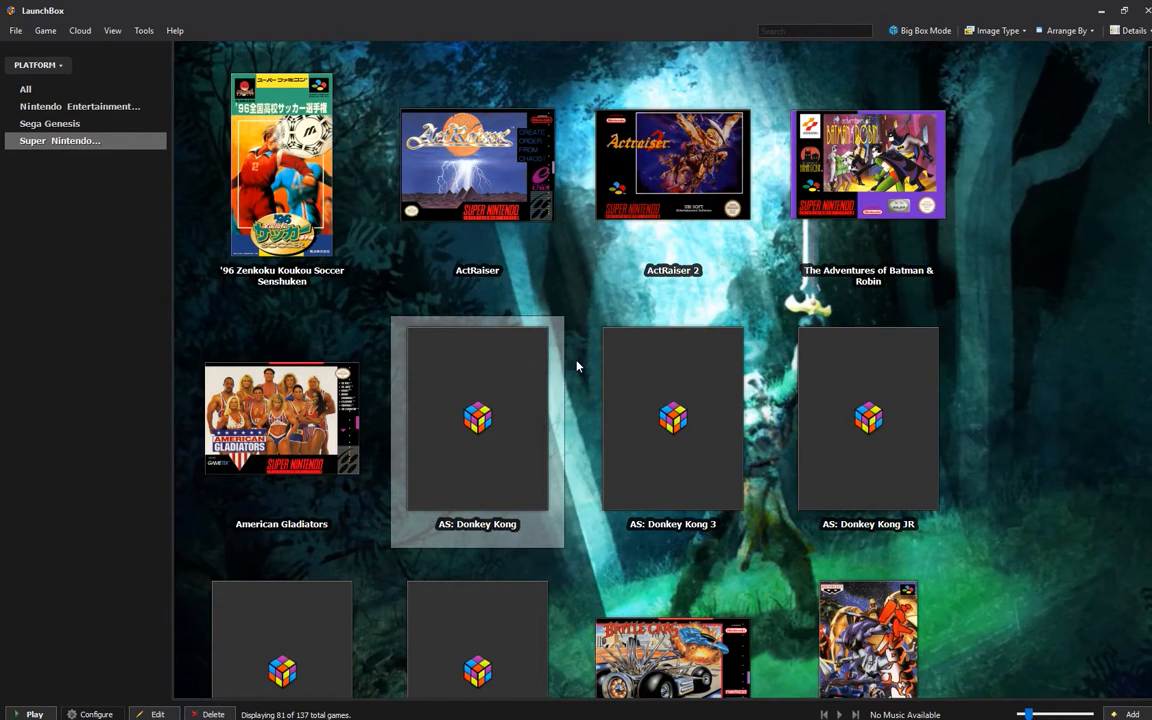
key("Left")
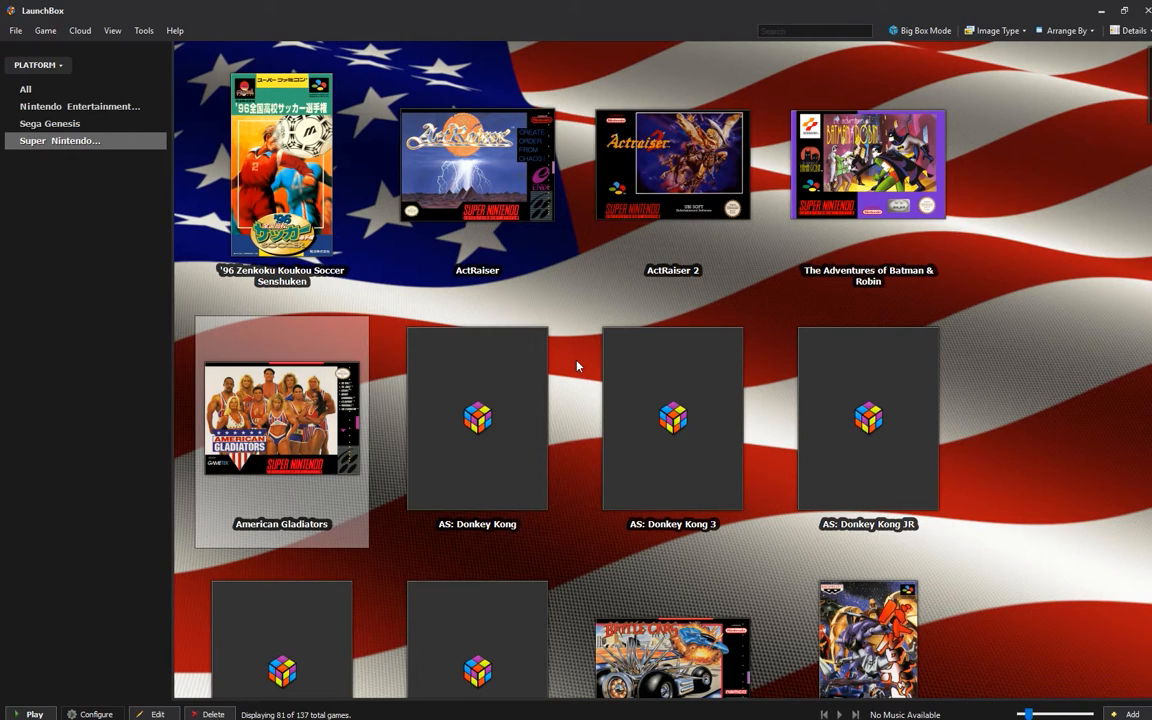
Compare the background art of the AS: Donkey Kong games and ActRaiser, ending on American Gladiators
key("Right")
key("Right")
key("Left")
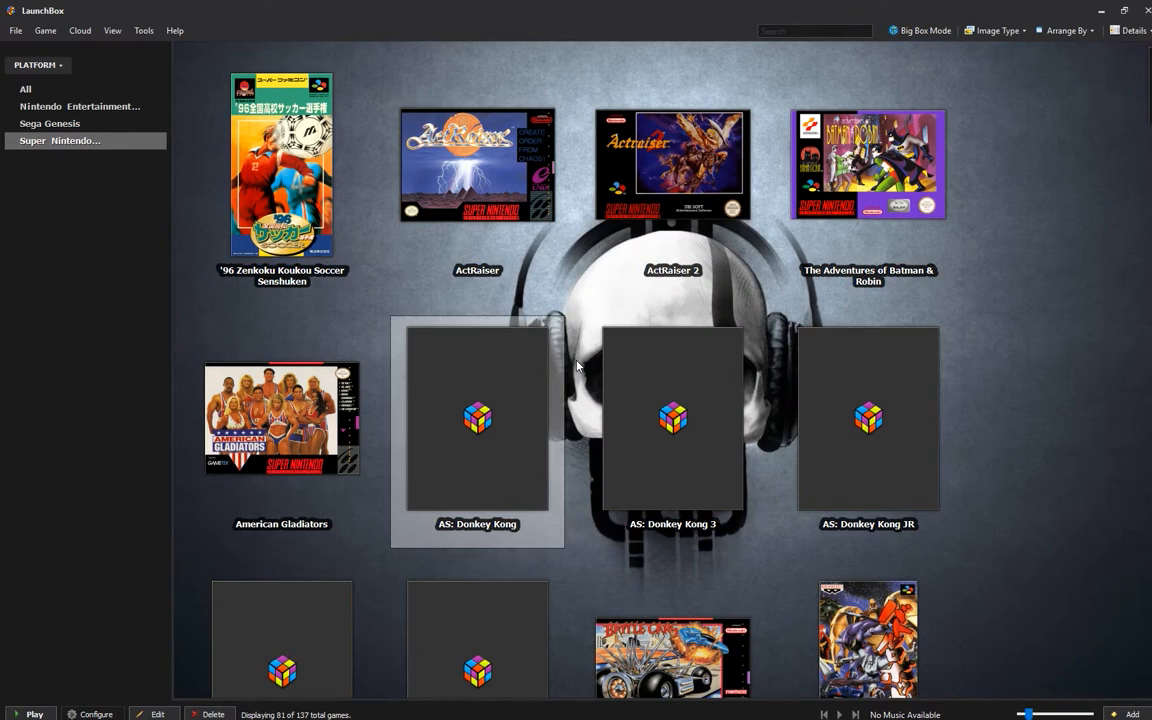
key("Left")
key("Up")
key("Right")
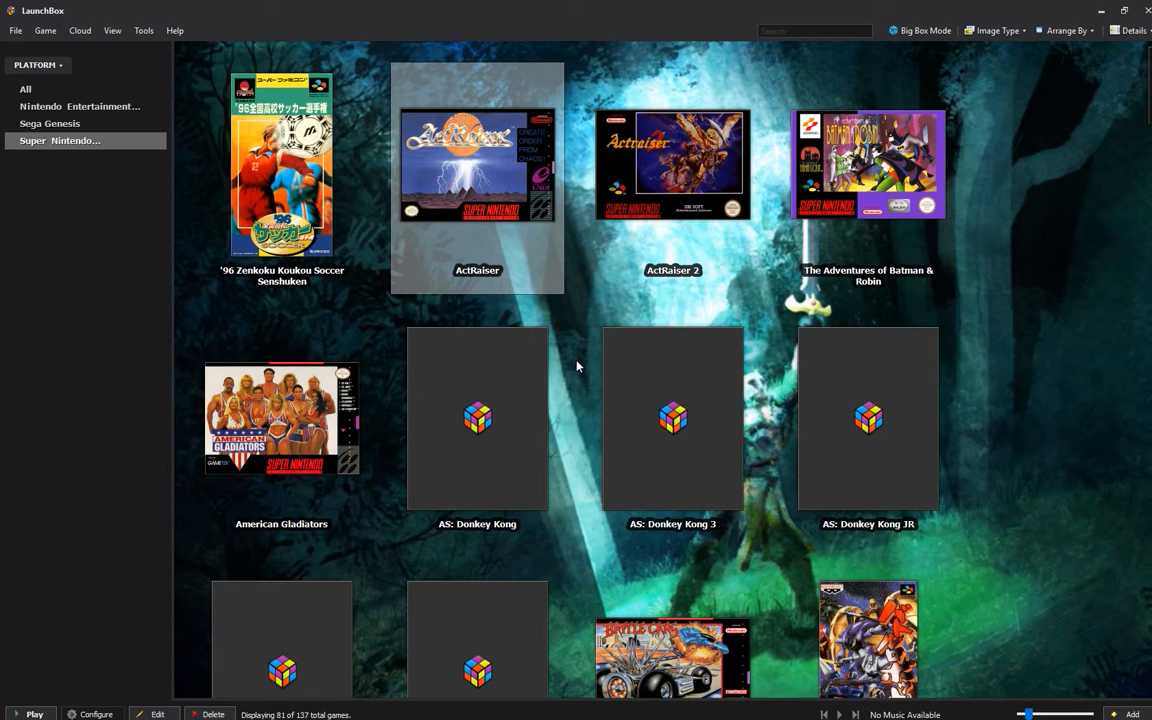
key("Down")
key("Left")
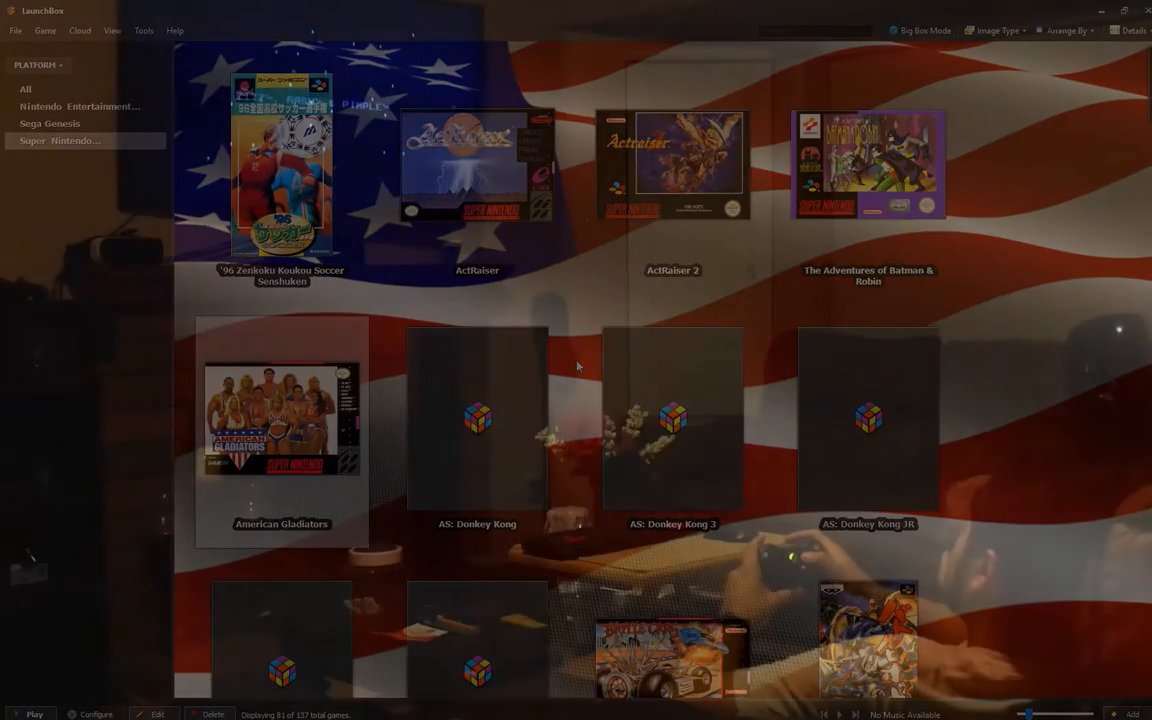